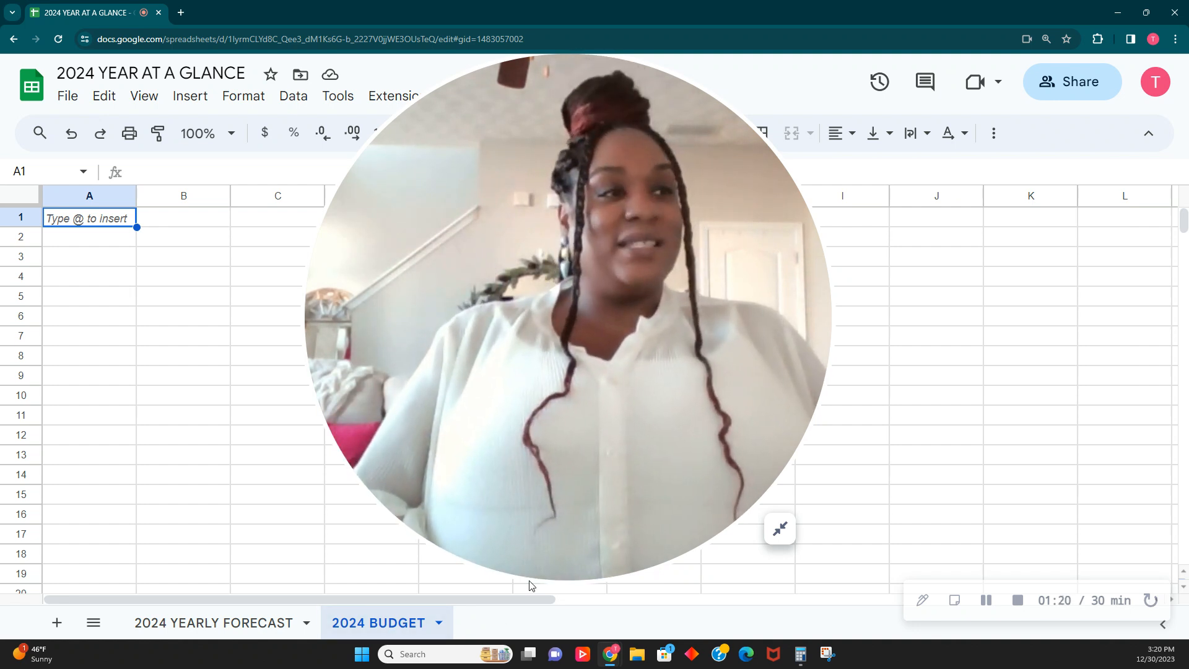
click(771, 535)
drag(116, 483, 1035, 132)
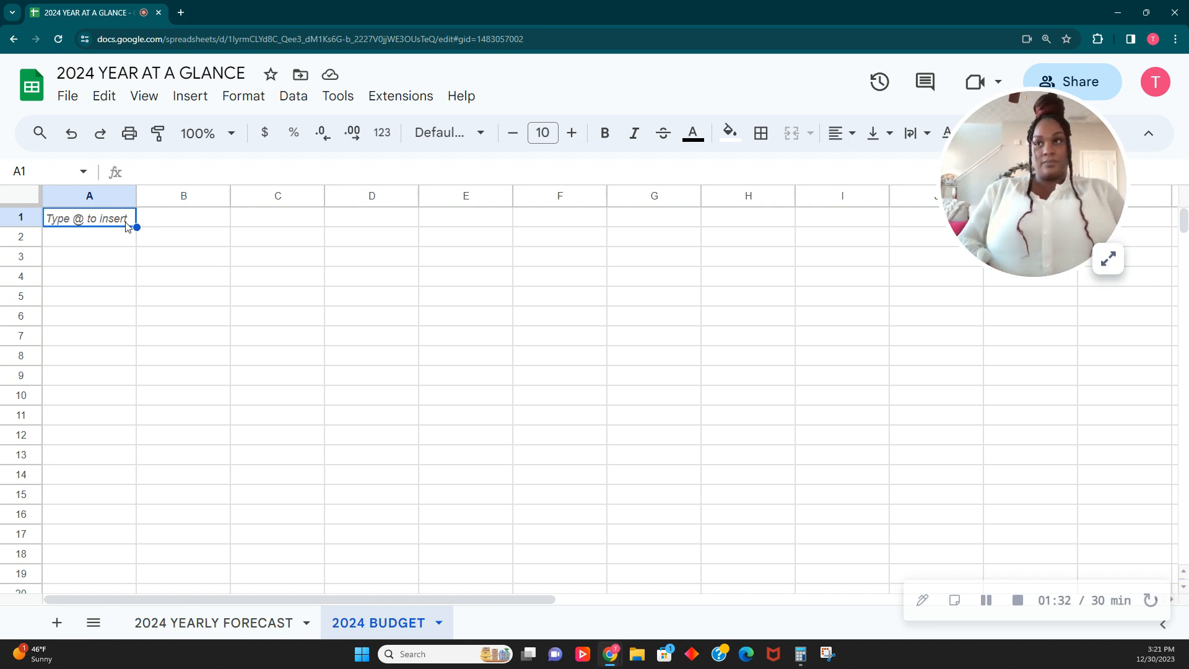
Enter a sheet title in A1 made of the owner's first name in possessive form followed by 2024 BUDGET, all in capitals.
text(tara)
key(BackSpace)
key(BackSpace)
key(BackSpace)
key(BackSpace)
text(TARA'S 2024)
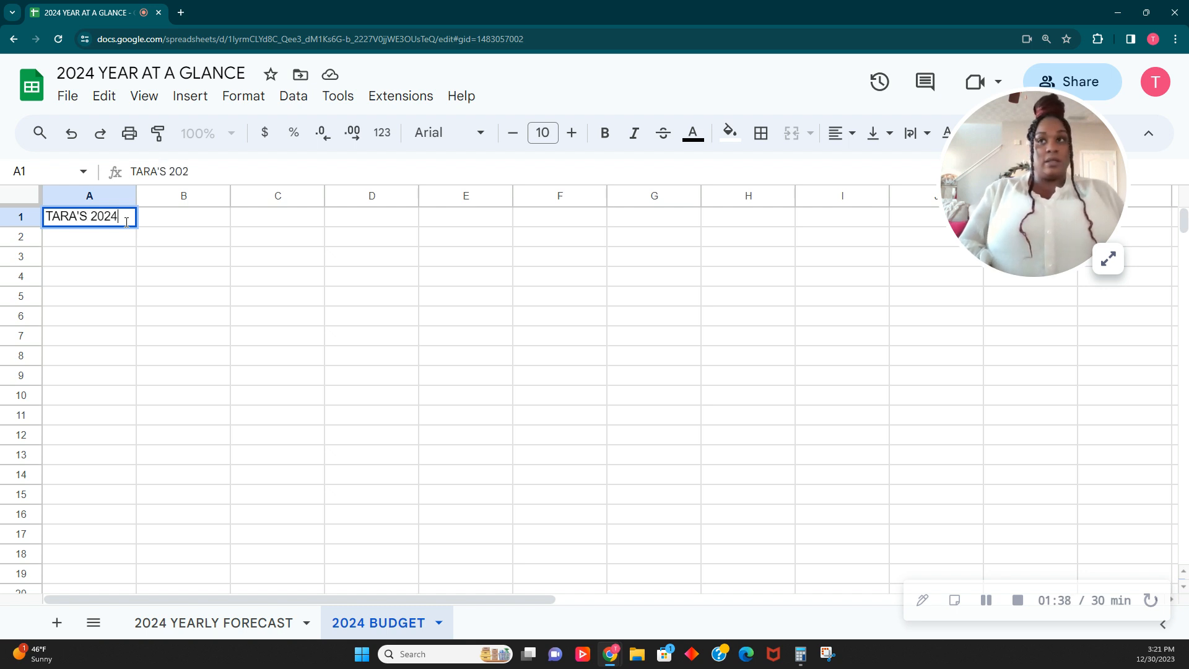
text( BUDGET)
key(Return)
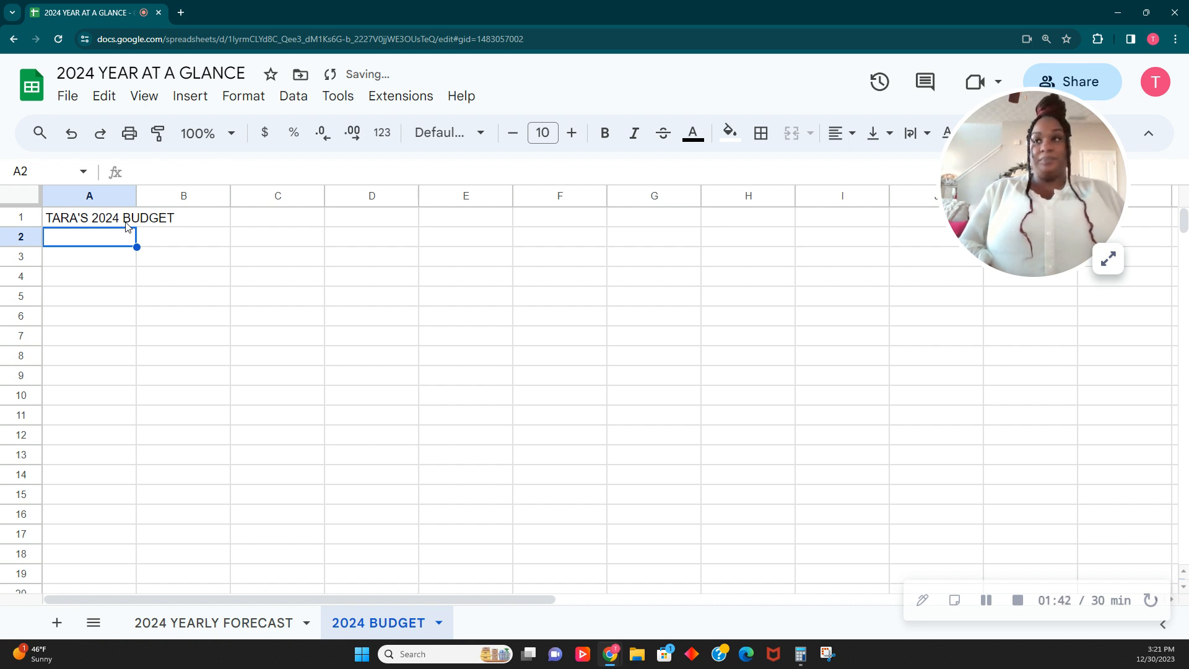
Enter the header INCOME in cell C4, leaving rows 2 and 3 empty below the title.
key(Return)
key(Return)
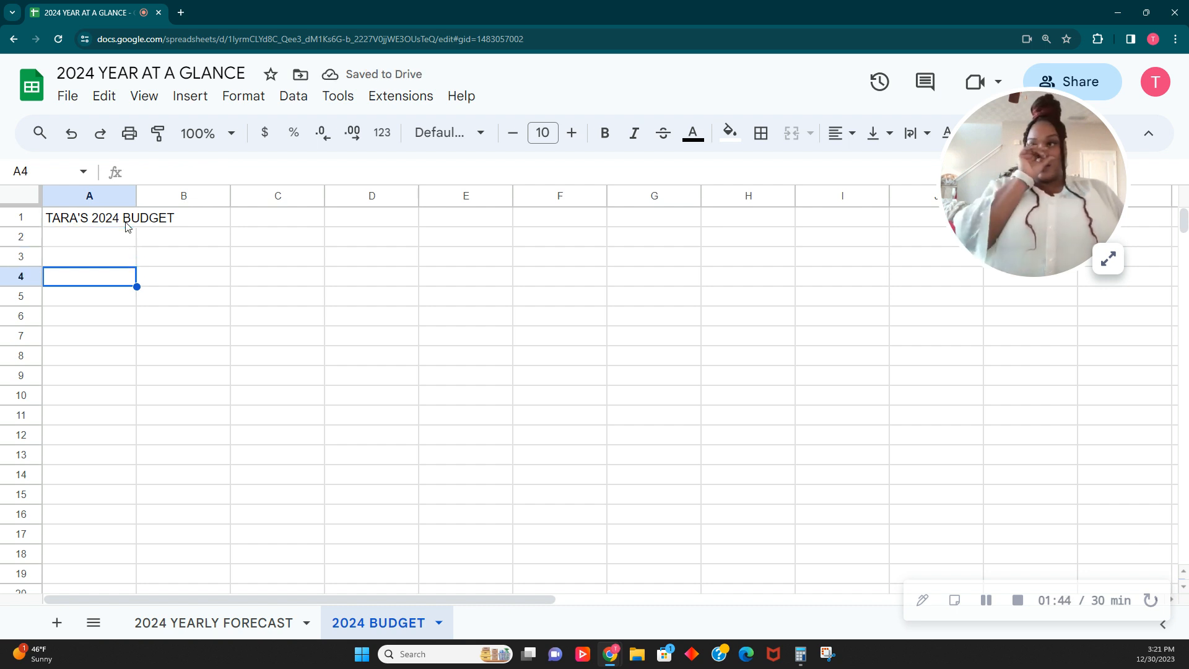
key(Tab)
key(Tab)
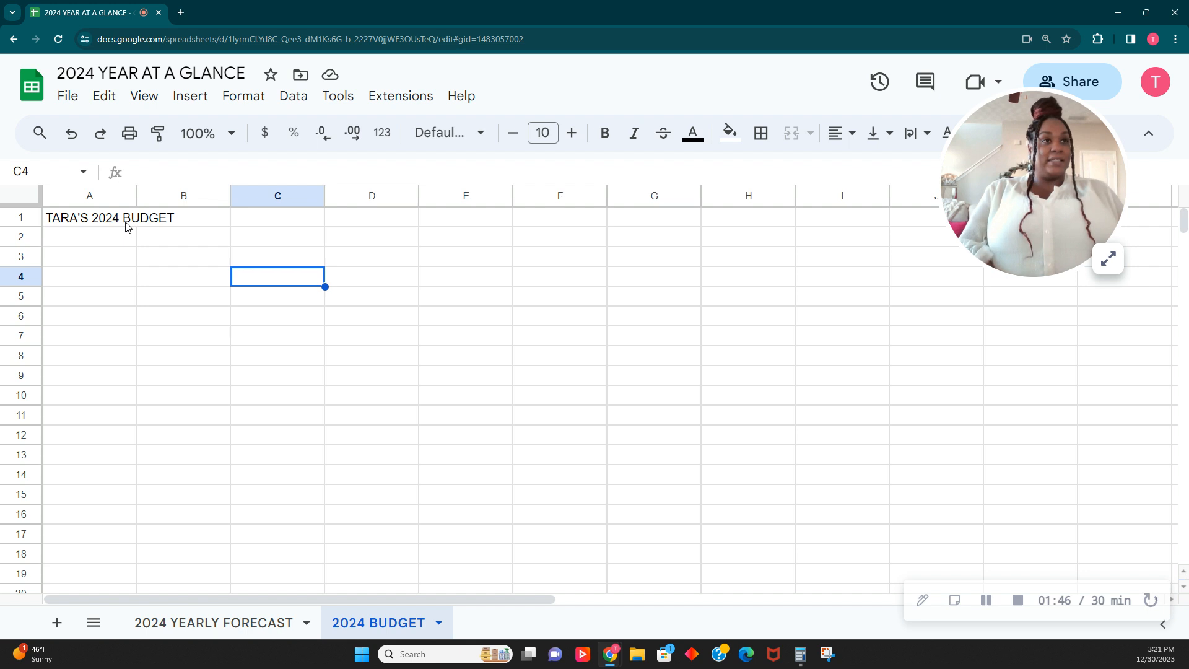
text(INCOME)
key(Tab)
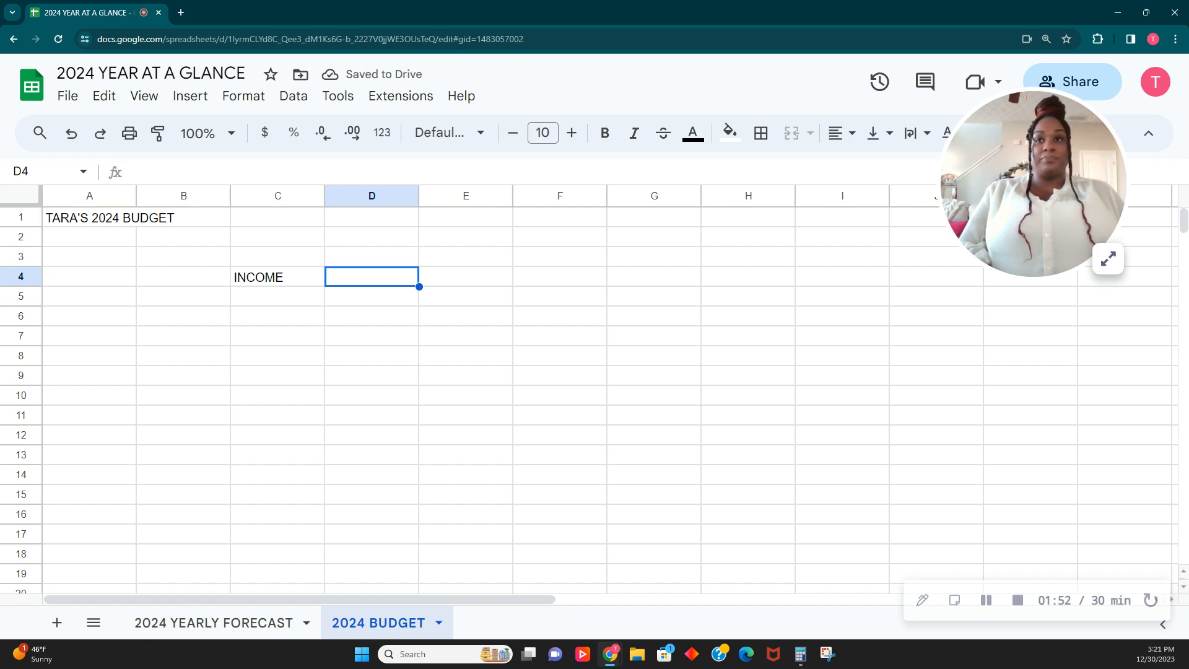
Try filling the INCOME header from C4 across to K4.
click(277, 284)
drag(323, 286, 1016, 282)
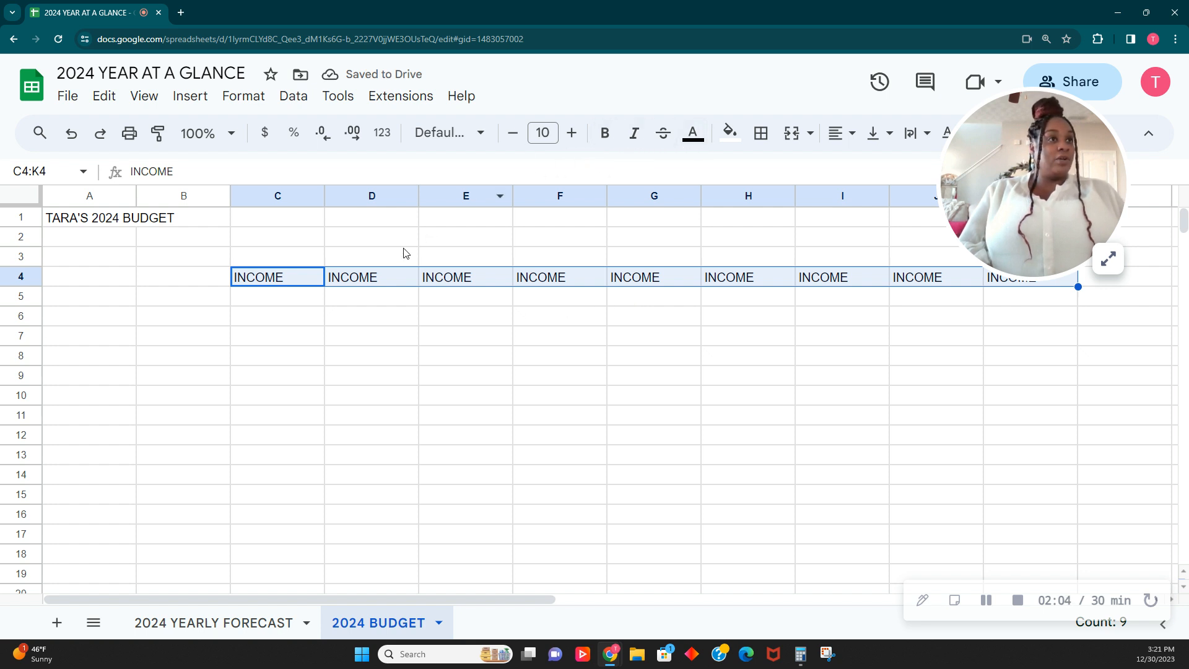
click(350, 335)
click(294, 279)
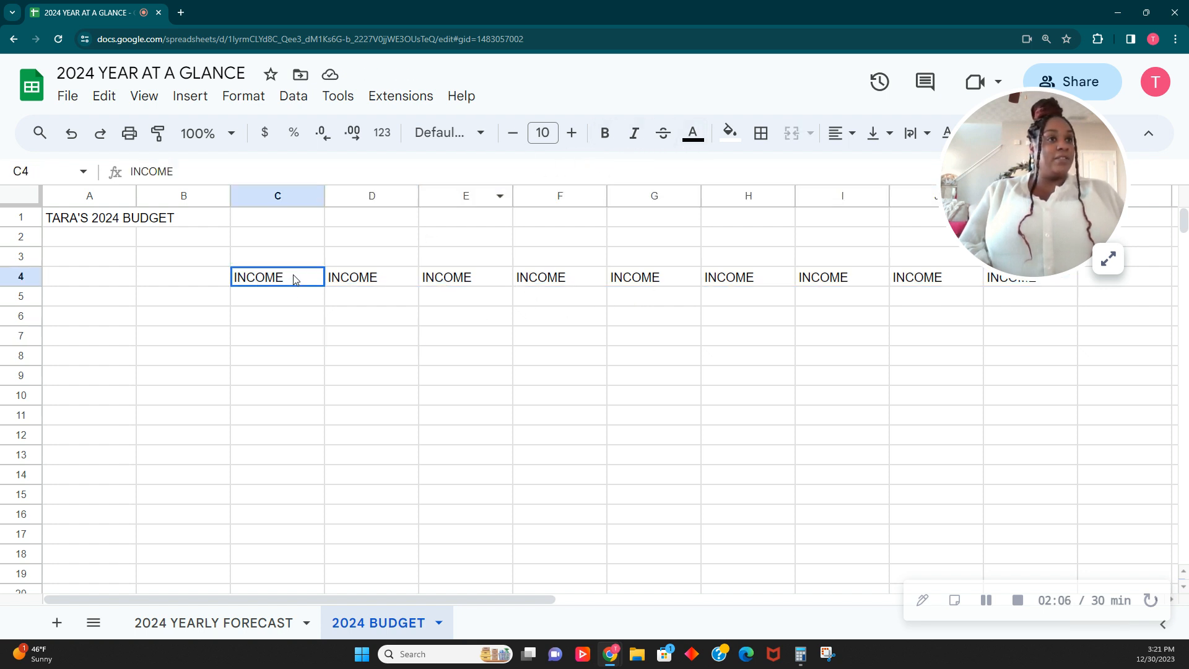
click(71, 133)
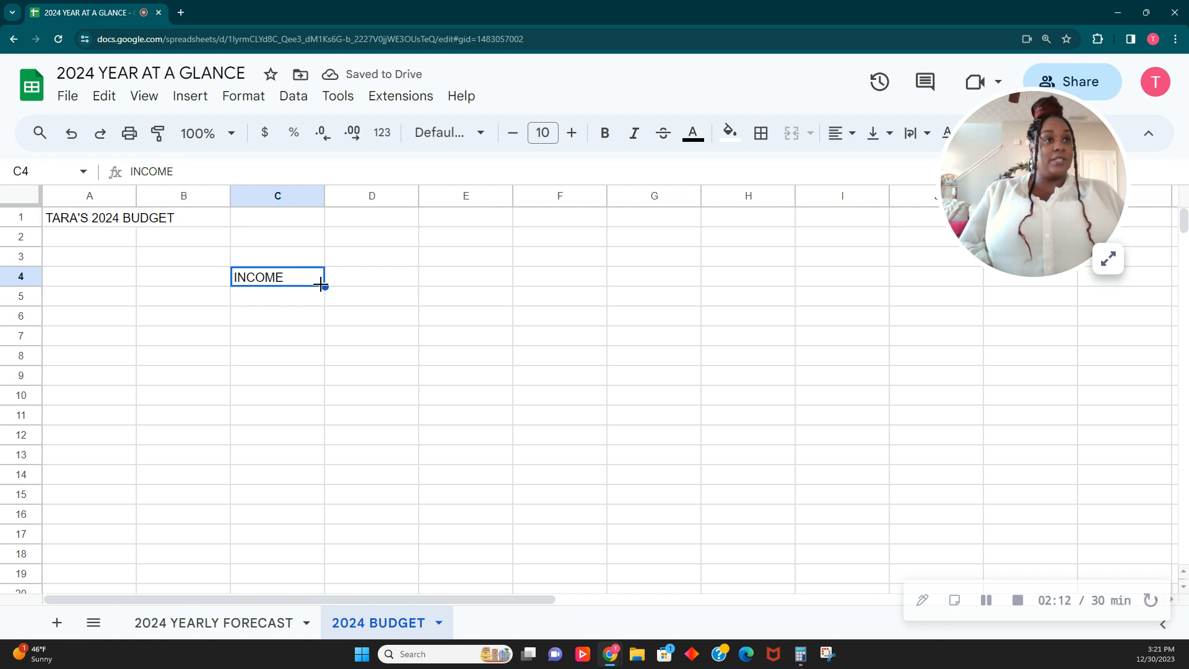
Fill the INCOME header from C4 across to J4.
drag(325, 284, 902, 283)
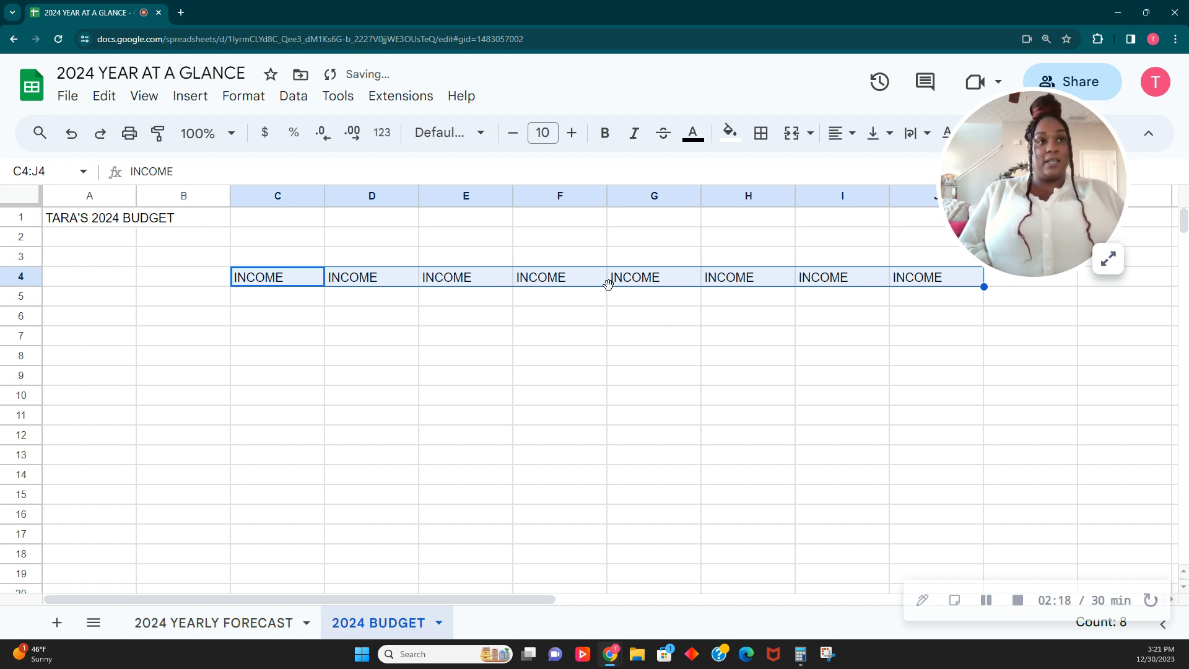
Try copying the INCOME headers in C4:J4 into rows 5 and 6 beneath them.
right_click(293, 284)
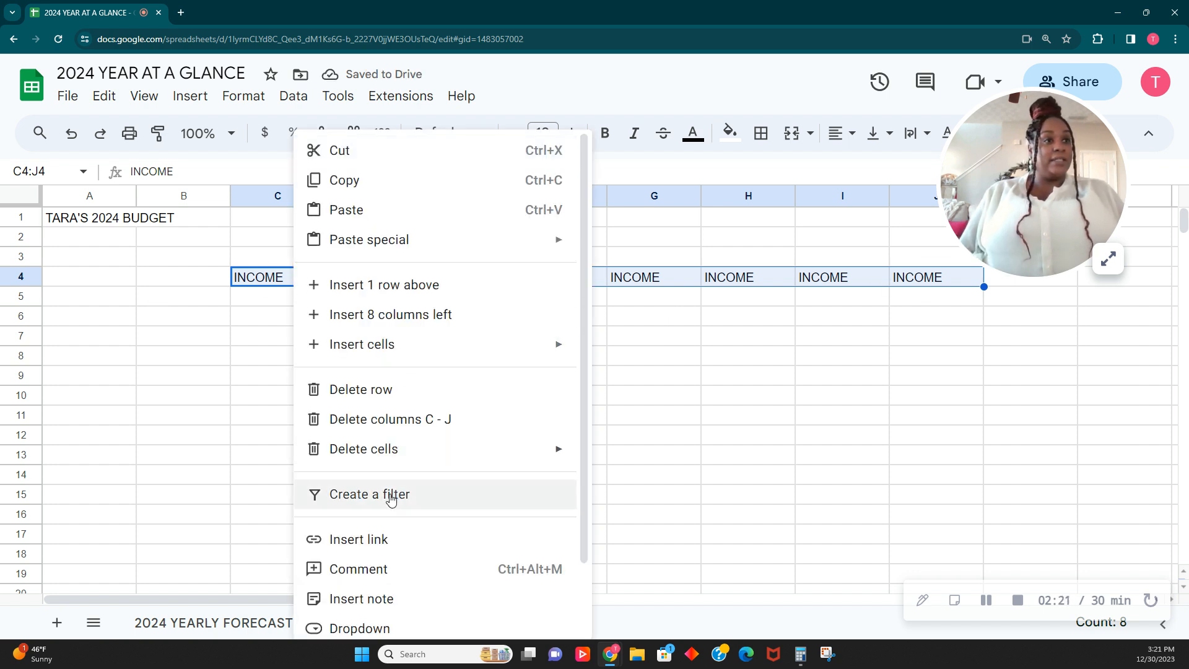
click(384, 181)
click(290, 304)
drag(291, 307, 940, 305)
key(ctrl+v)
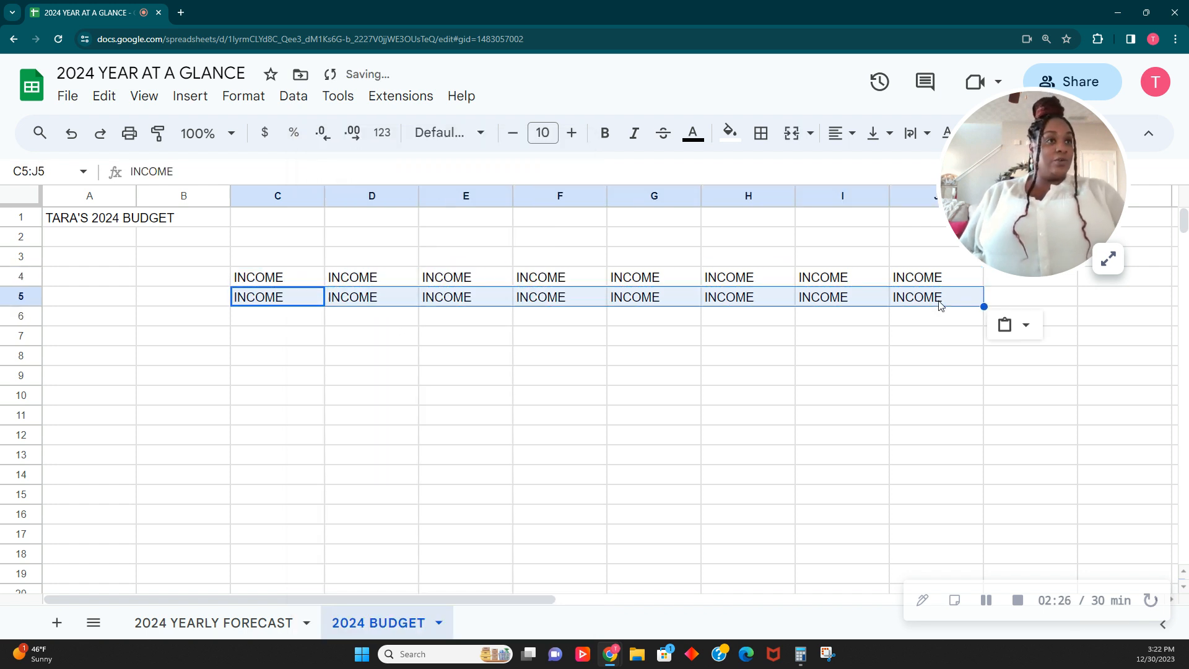
click(288, 333)
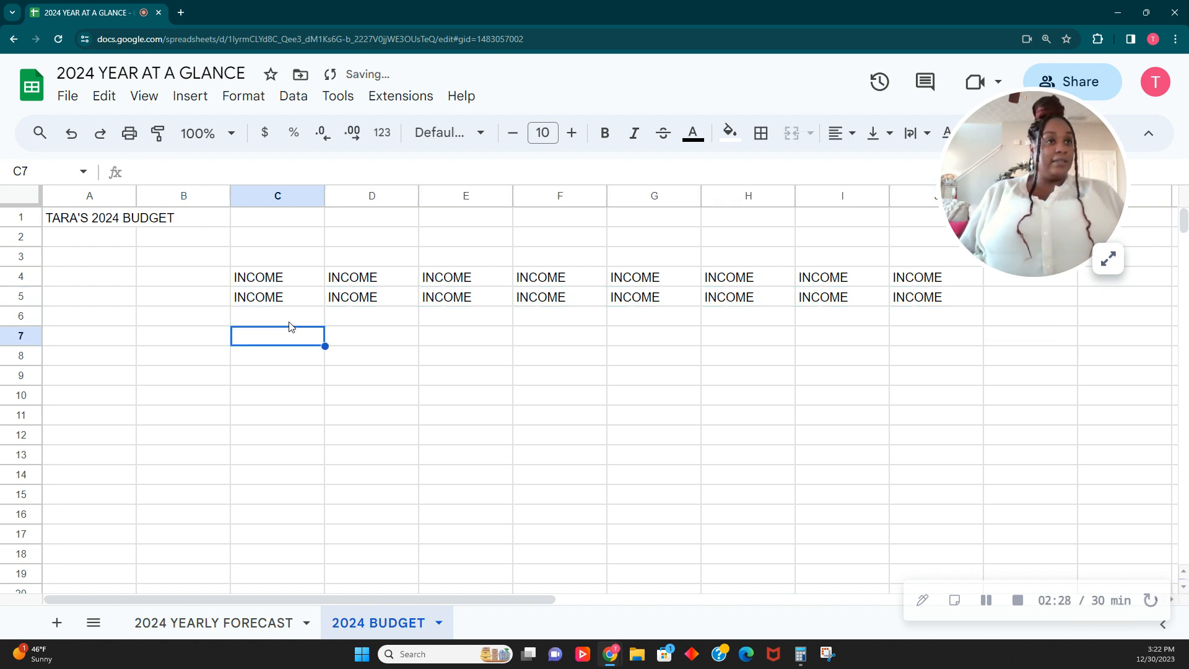
right_click(290, 317)
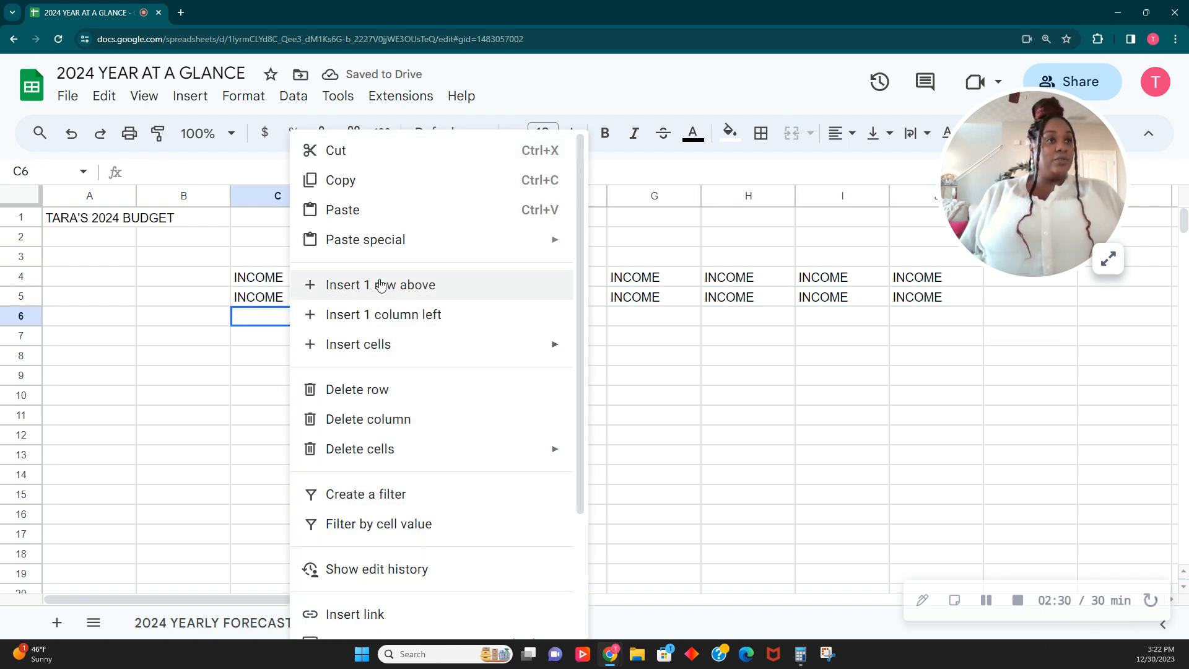
click(408, 210)
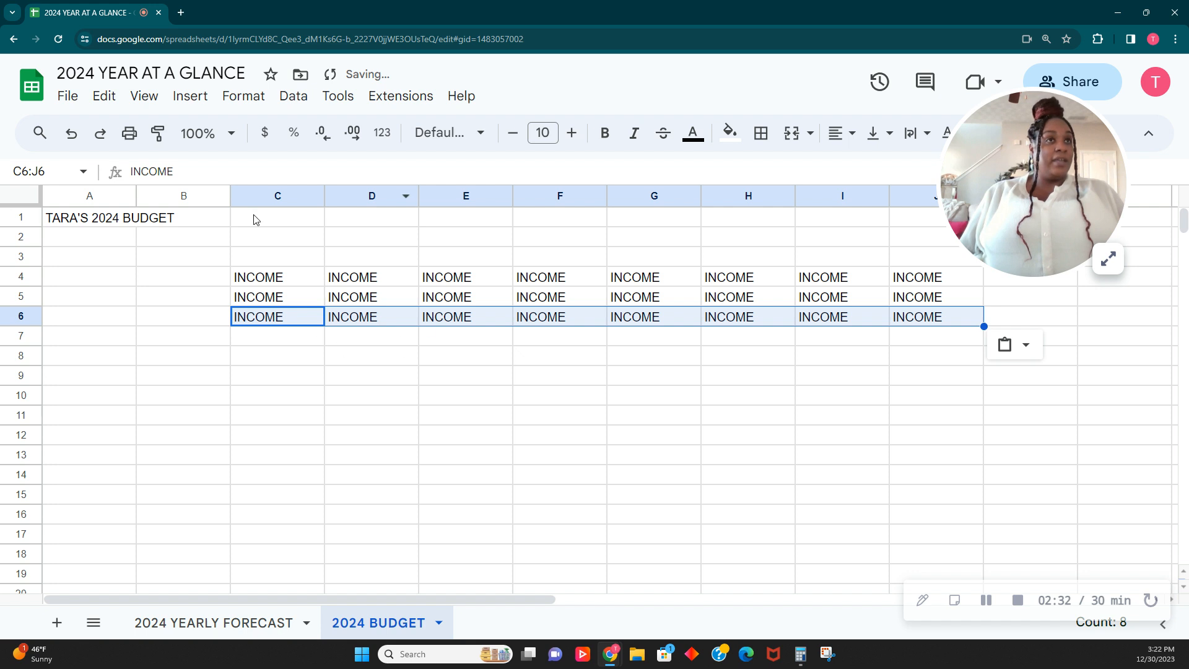
double_click(73, 136)
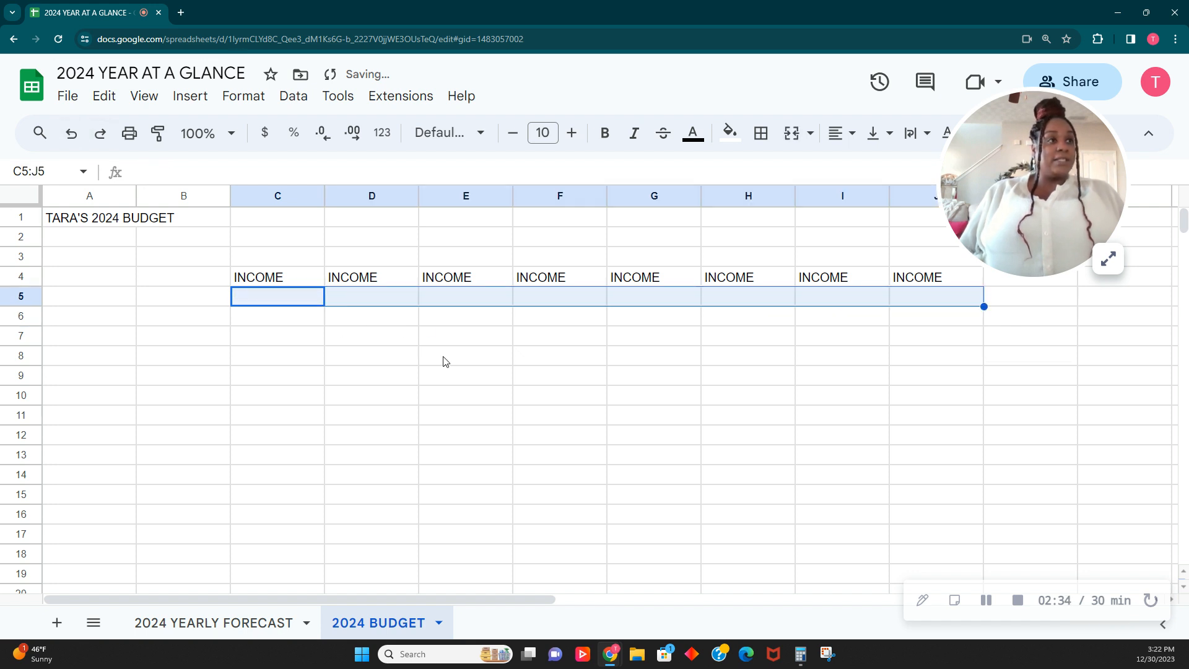
Make the INCOME headers in C4:J4 bold.
click(426, 321)
drag(273, 281, 936, 280)
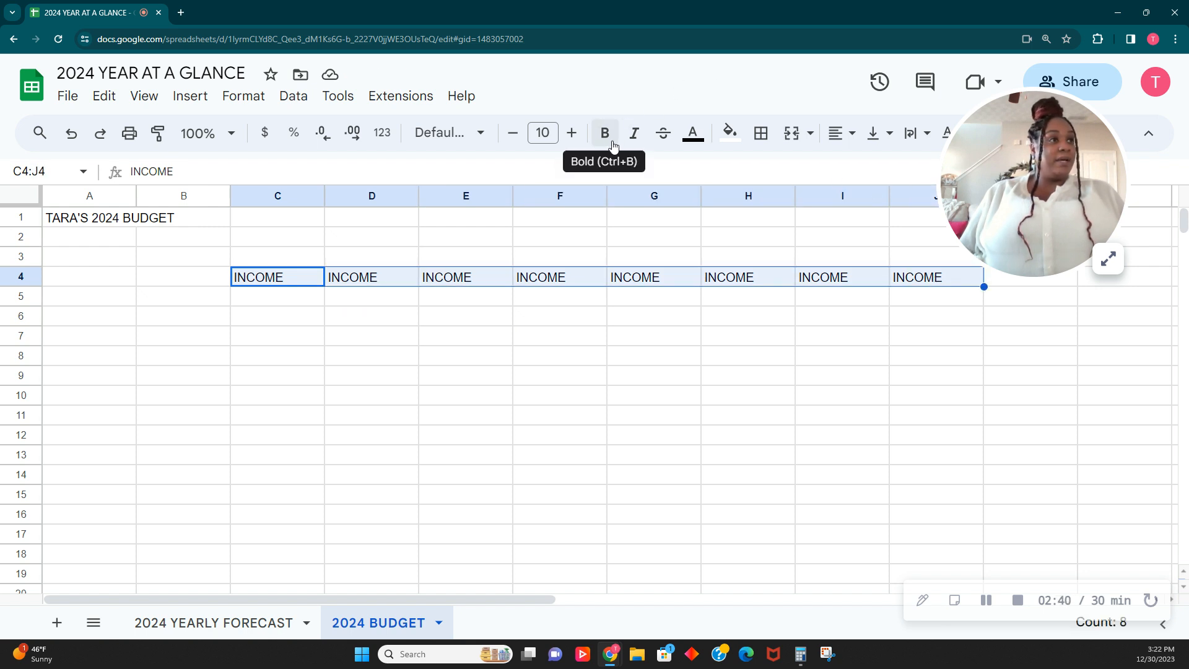
click(606, 134)
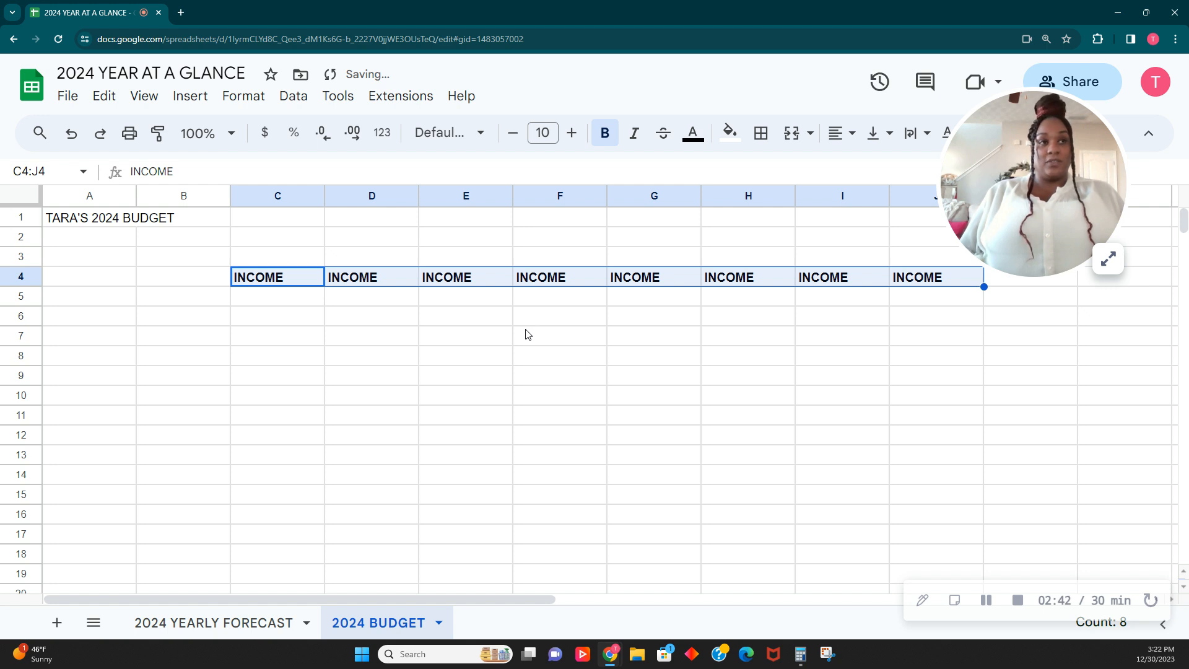
click(191, 308)
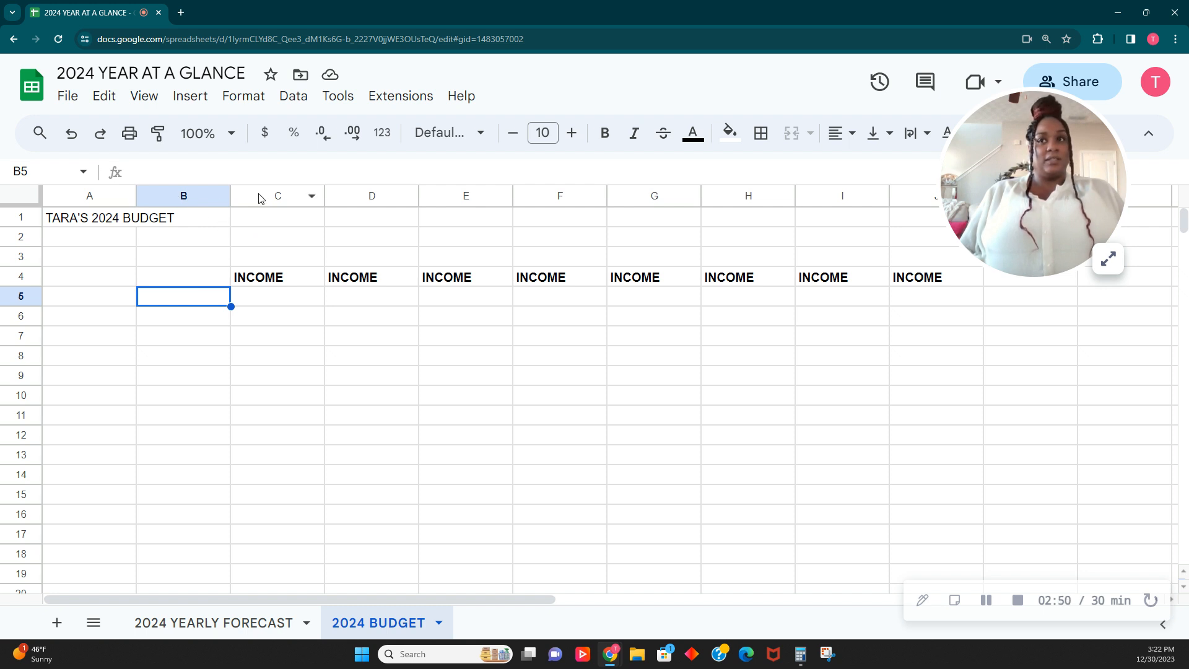
Clear the INCOME header from cell C4 so that column C can hold row labels.
click(263, 258)
click(268, 277)
key(Delete)
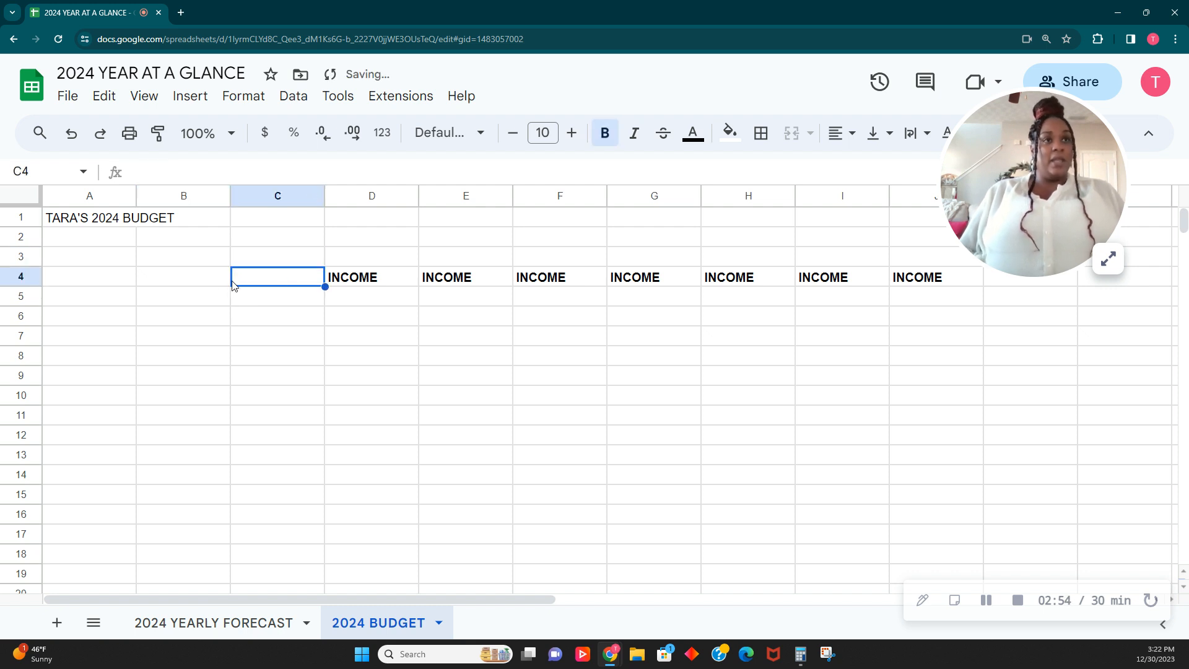
click(175, 284)
click(242, 283)
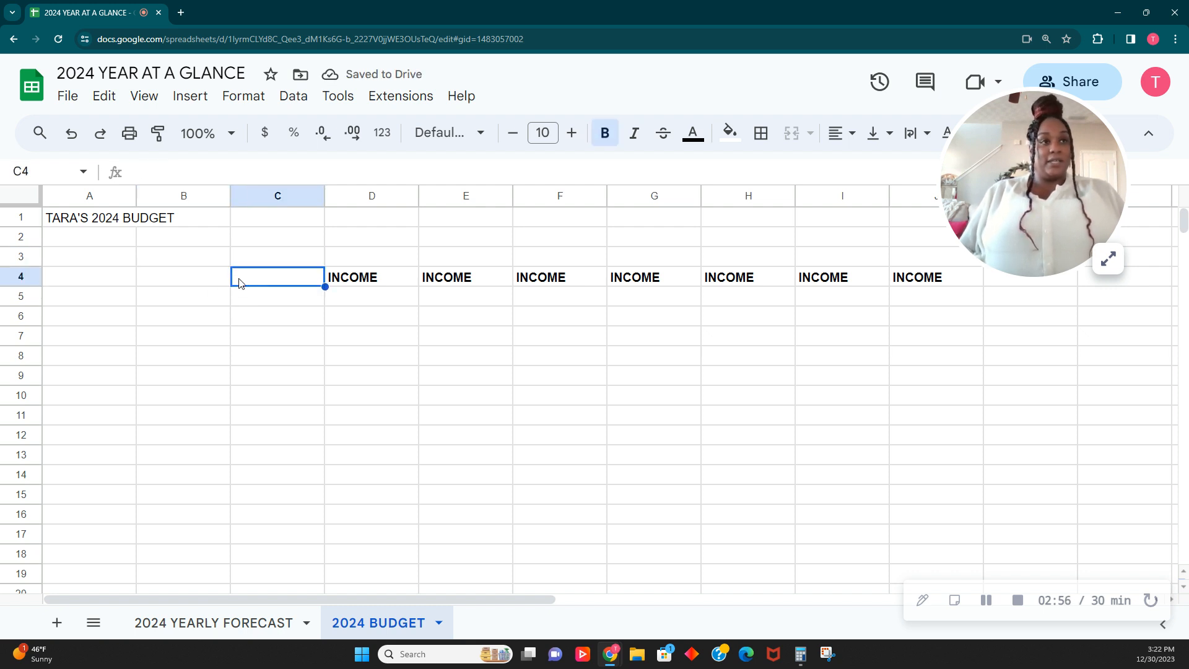
Enter the row labels MAIN CHECK, SIDE HUSTLE, MISC., ROLL/TRANS and TOTAL INCOME down cells C5 to C9.
click(265, 306)
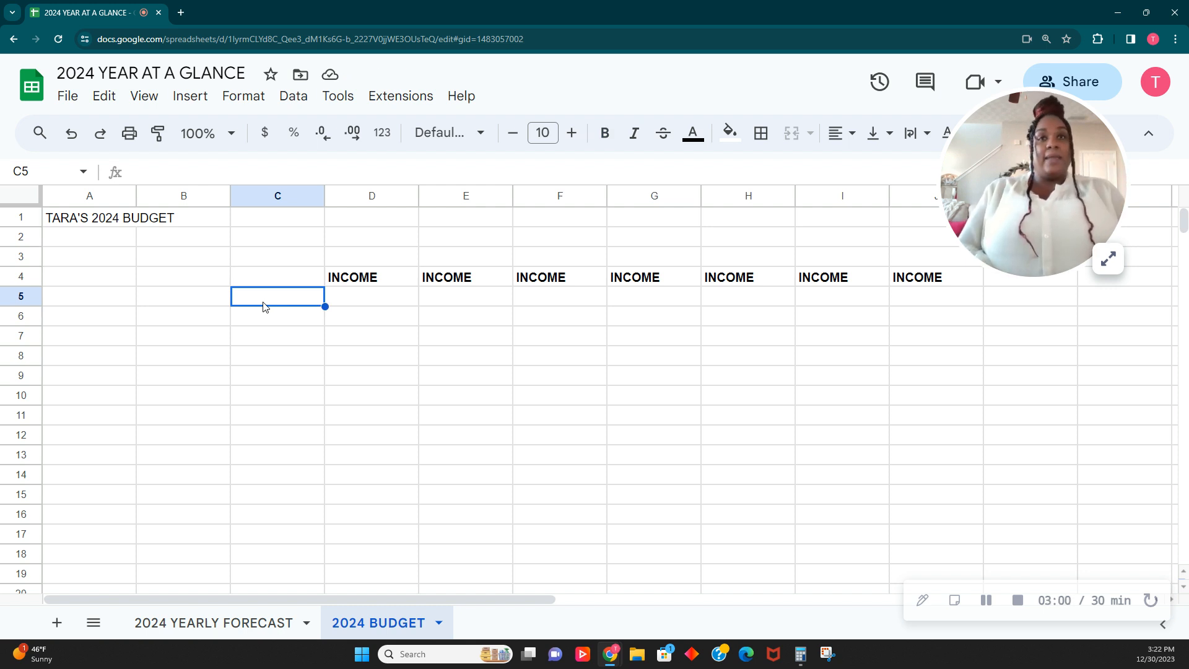
text(MAIN CHECK)
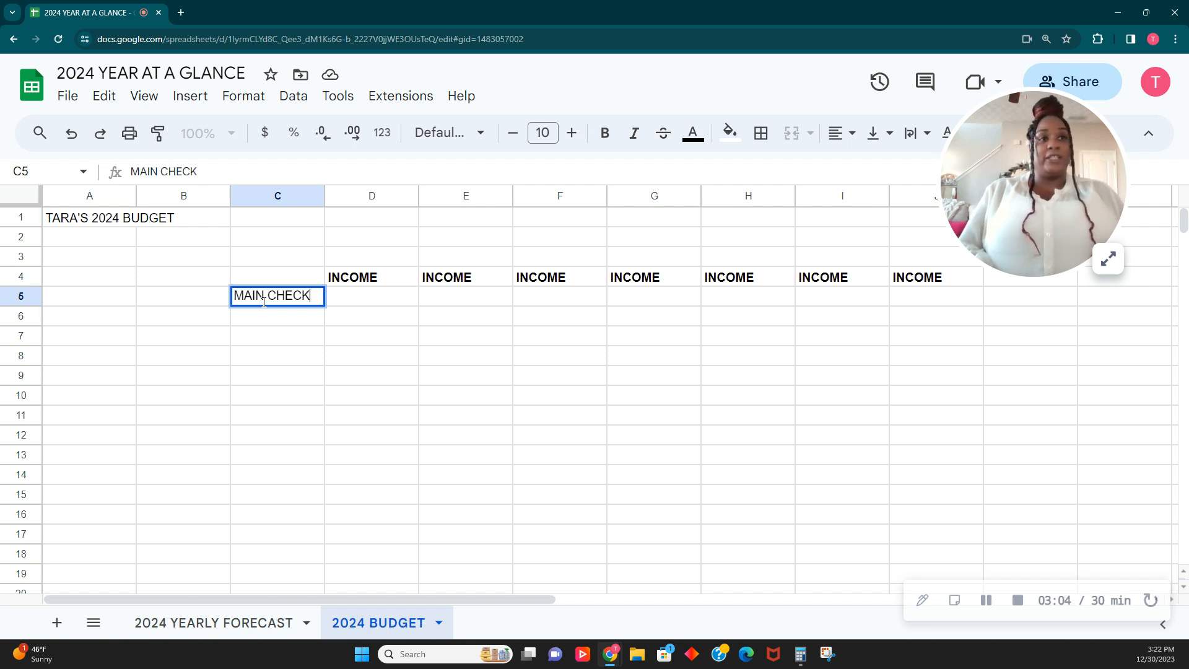
key(Return)
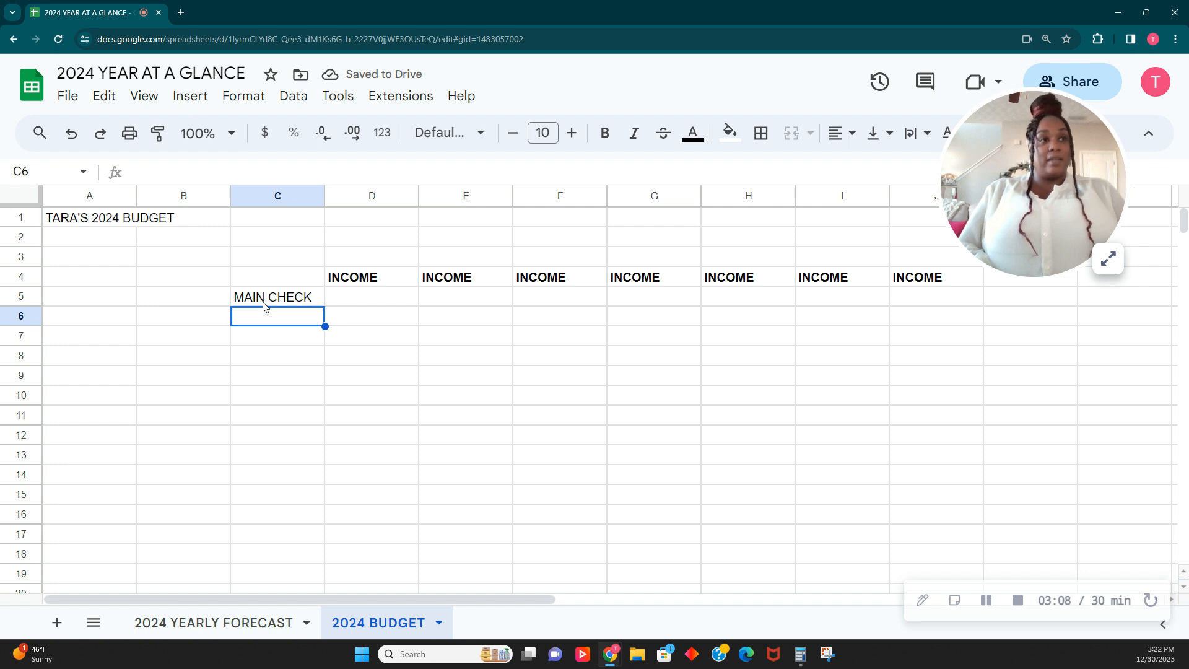
text(SIDE HUSTLE)
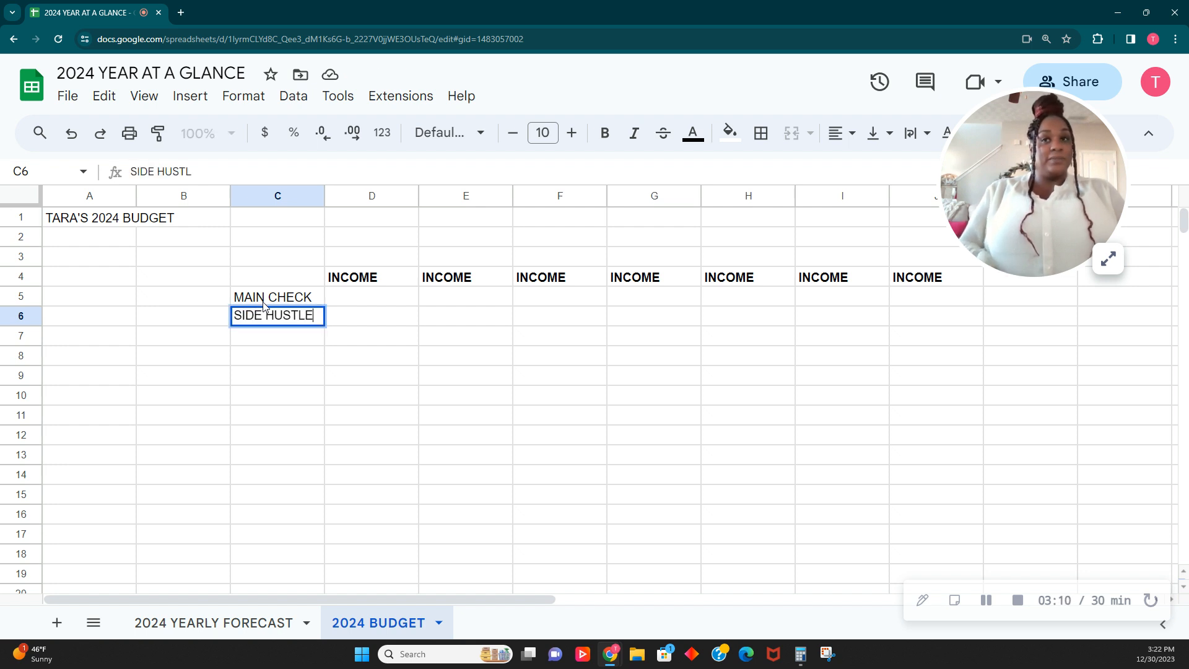
key(Return)
text(MISC)
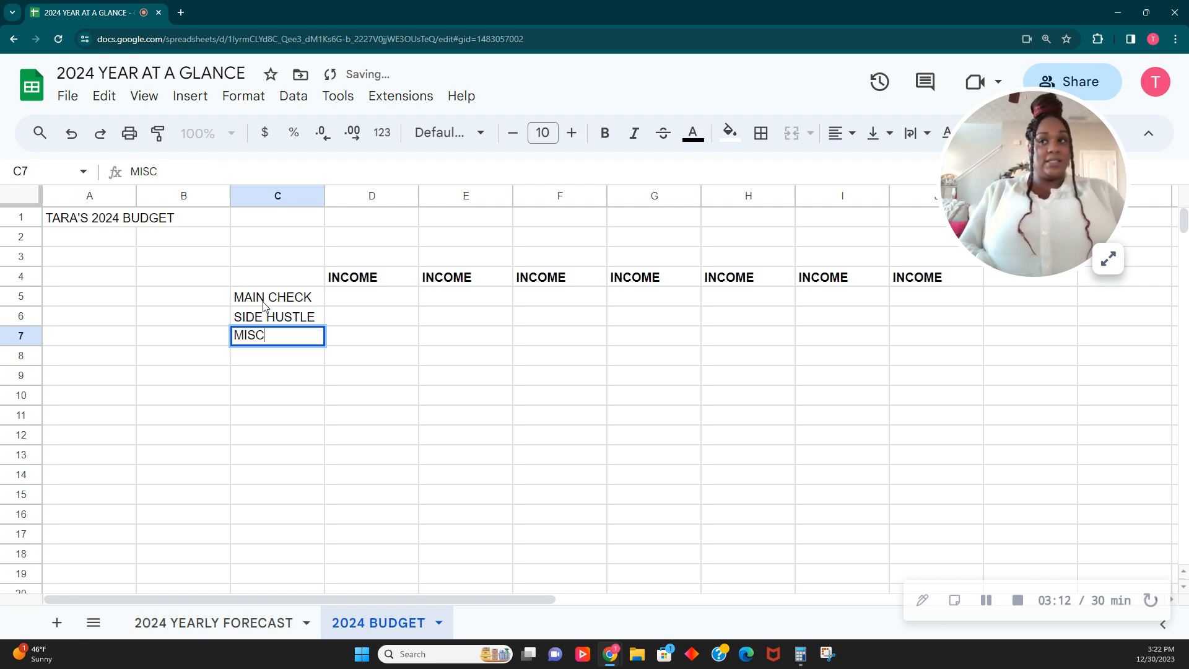
text(.)
key(Return)
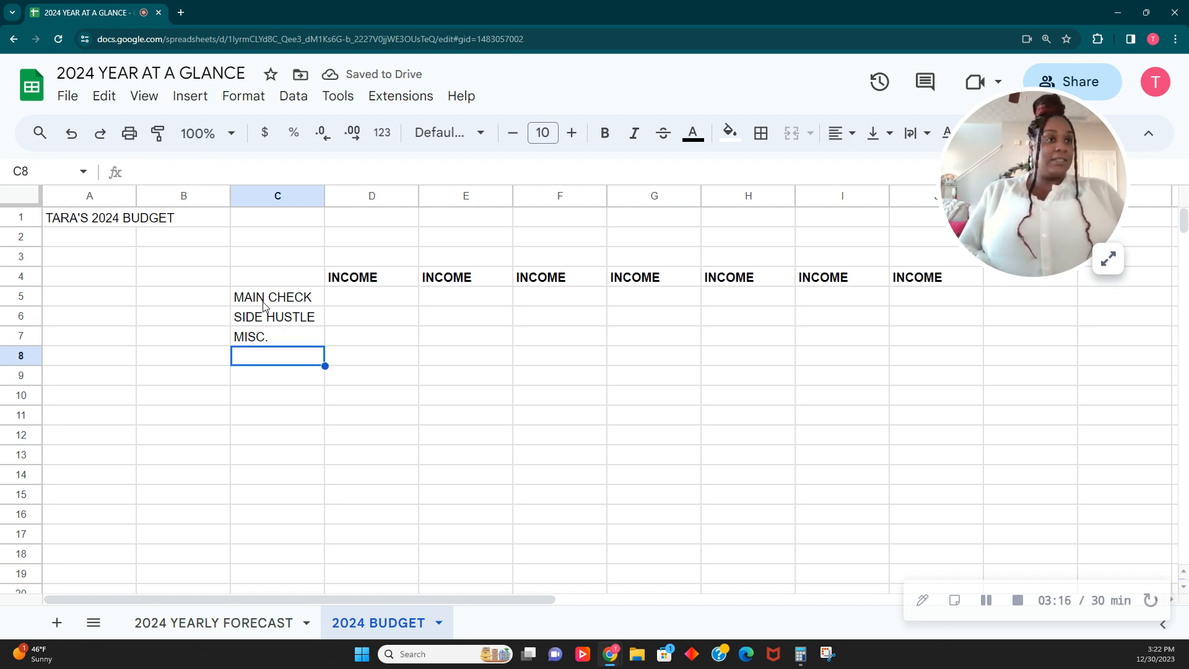
text(ROLL/TRANS)
key(Return)
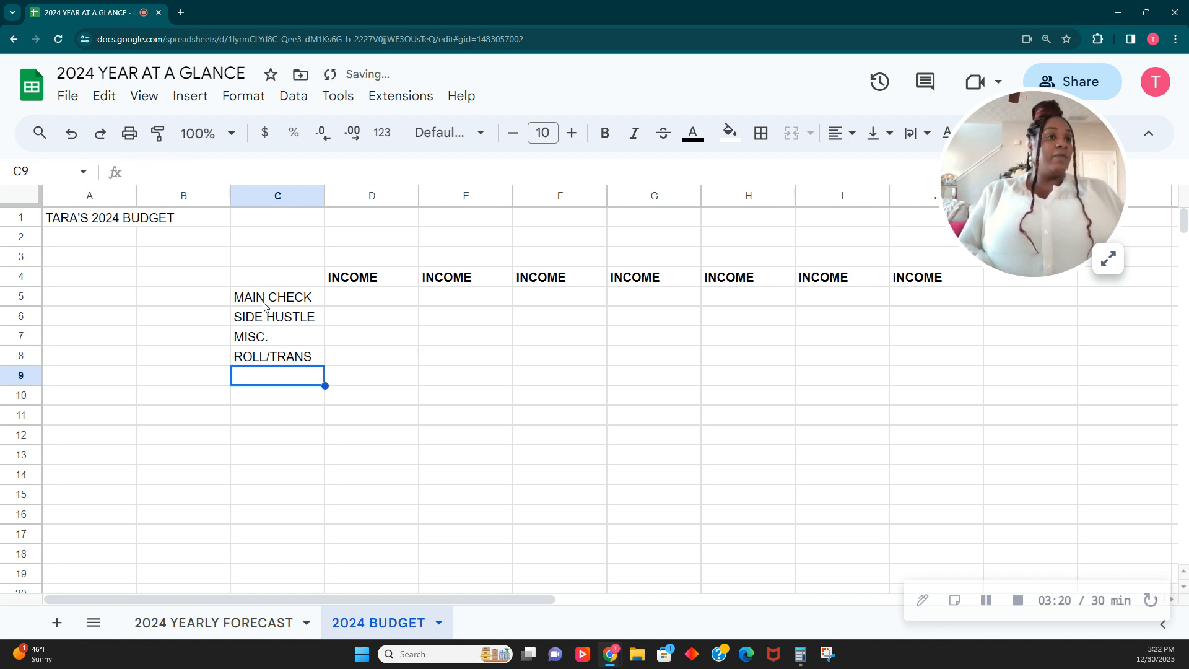
text(TOTAL INCOME)
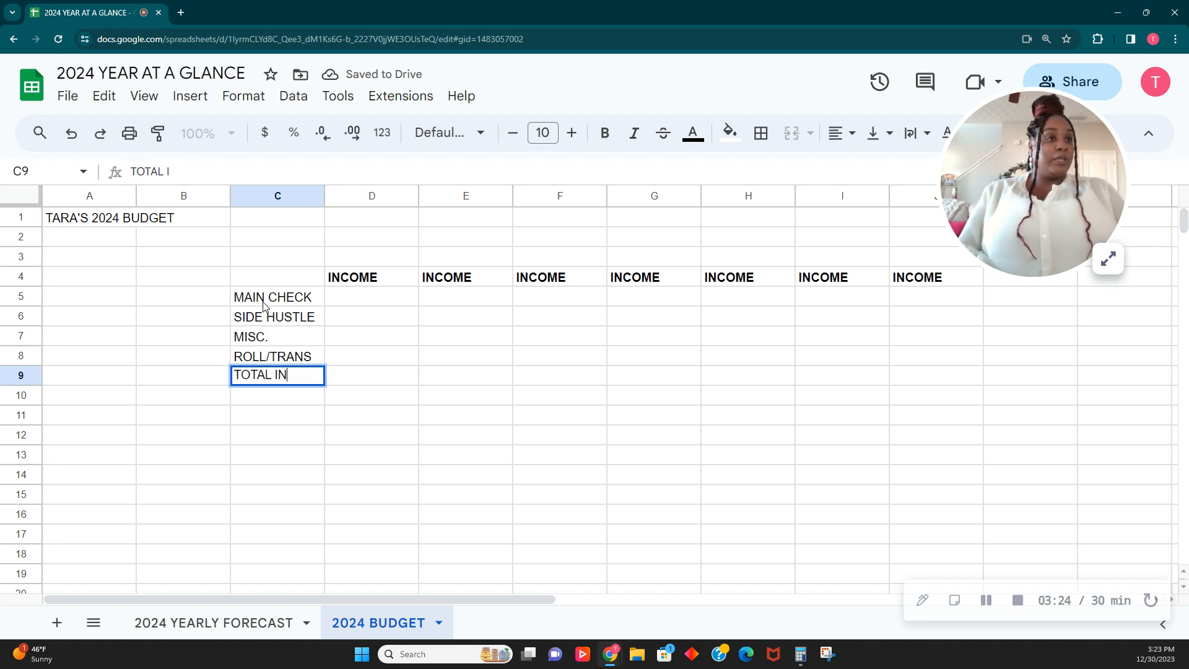
key(Tab)
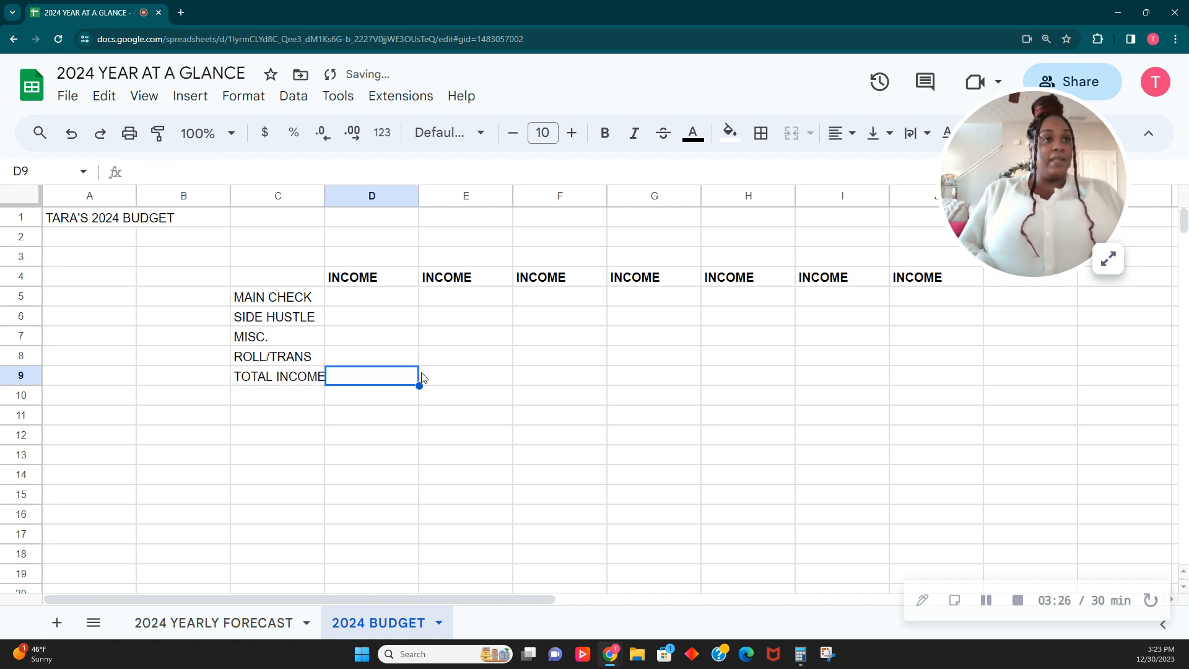
Make the income row labels in C5:C9 bold.
drag(307, 299, 288, 375)
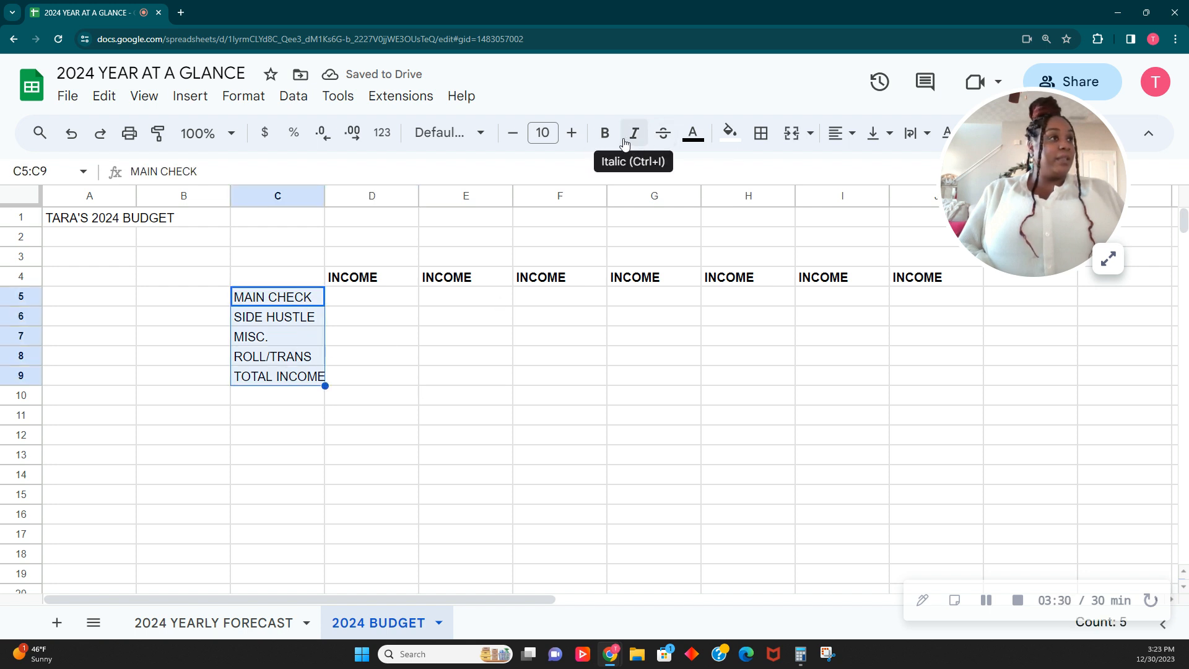
click(605, 133)
click(393, 304)
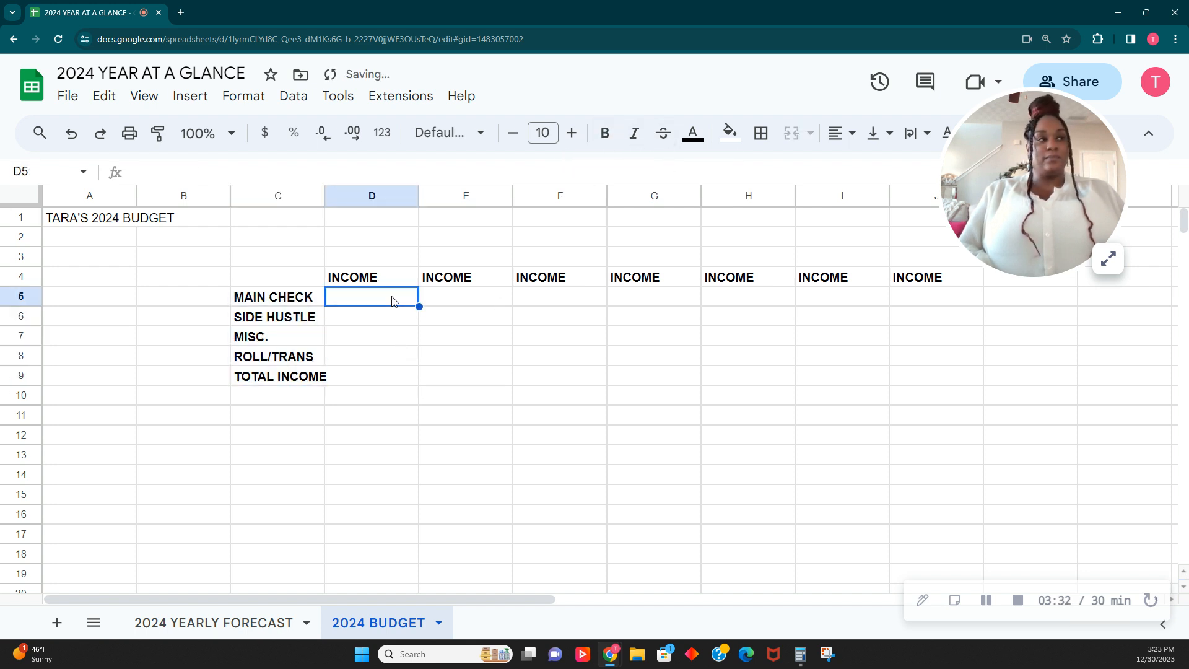
Fill the INCOME headers in D4:J4 with a custom blue, #071af0.
drag(389, 282, 886, 277)
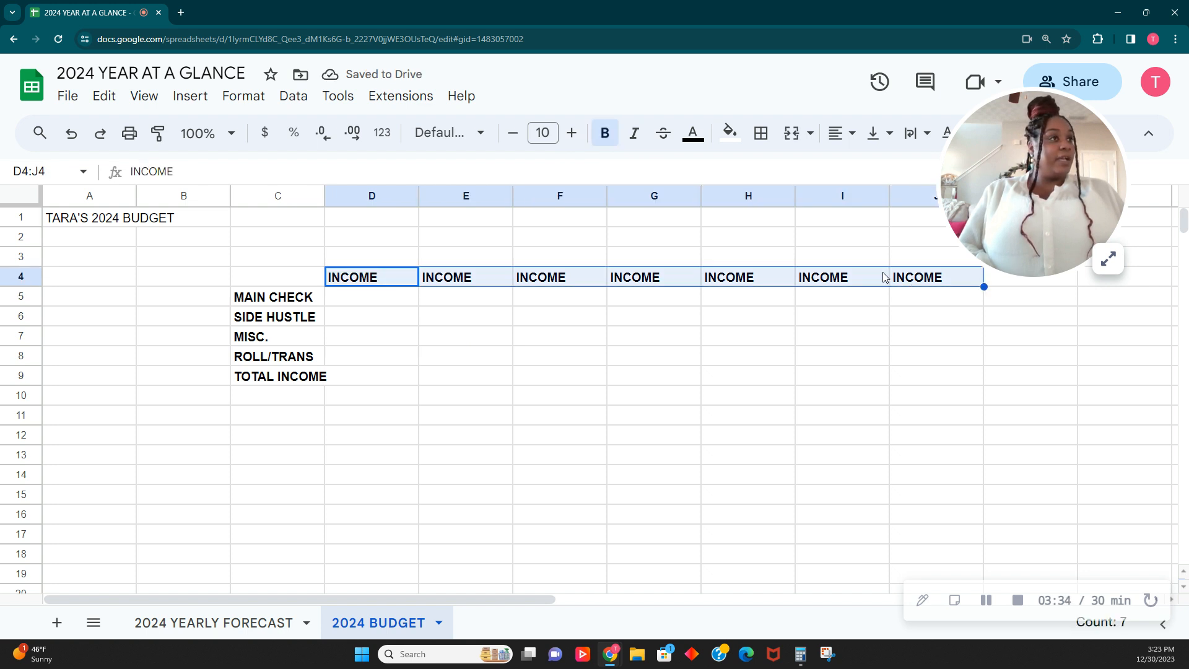
click(490, 335)
drag(389, 276, 921, 285)
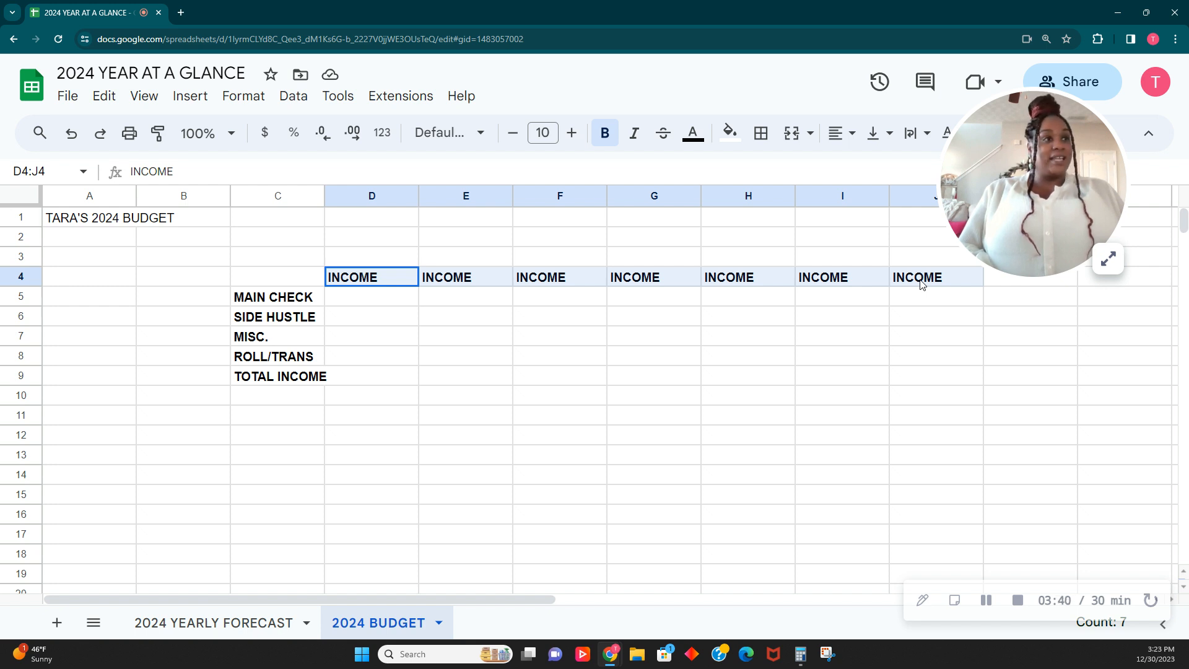
drag(921, 284, 921, 284)
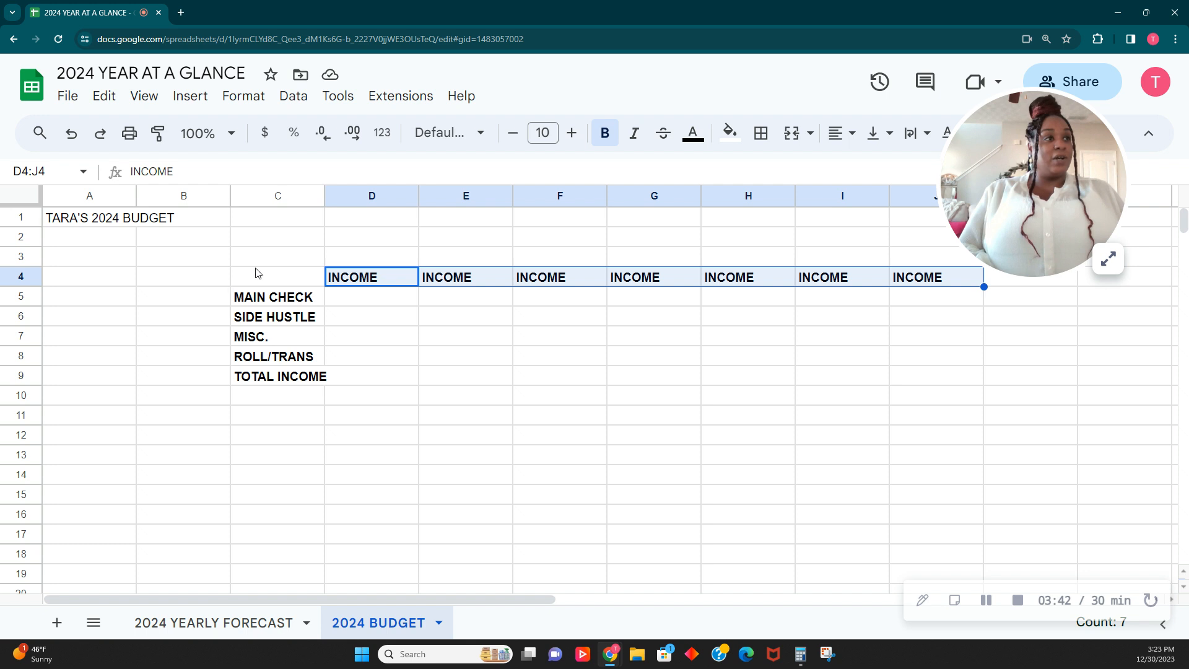
click(729, 136)
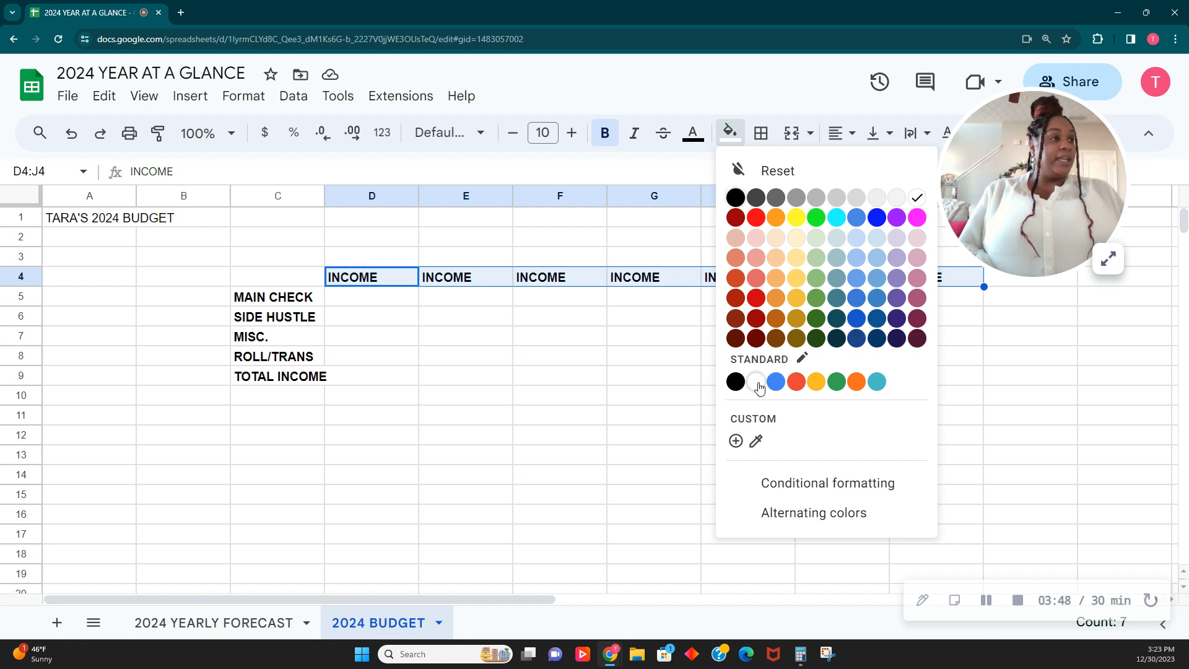
click(736, 441)
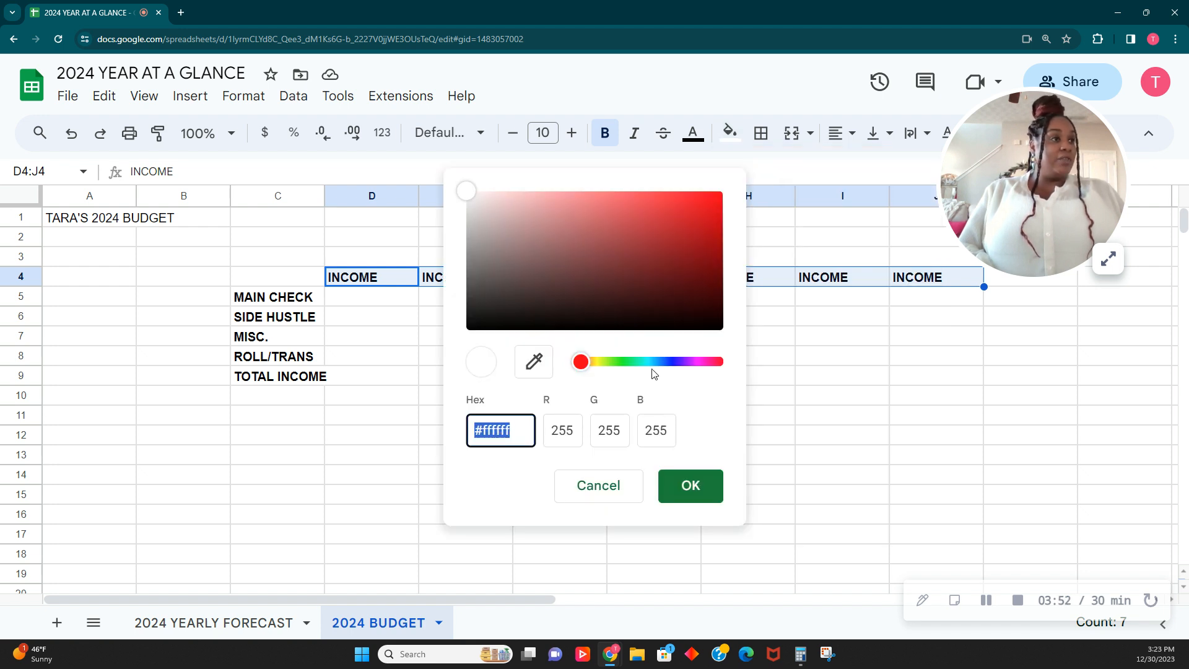
click(667, 365)
click(678, 362)
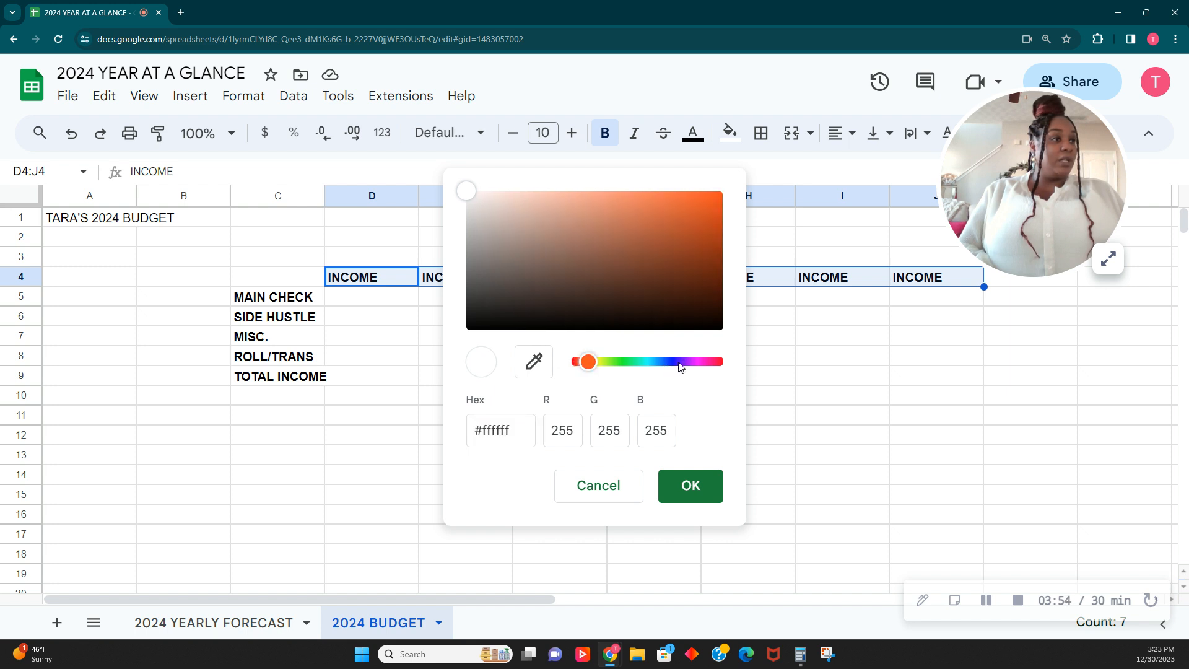
drag(607, 365, 669, 364)
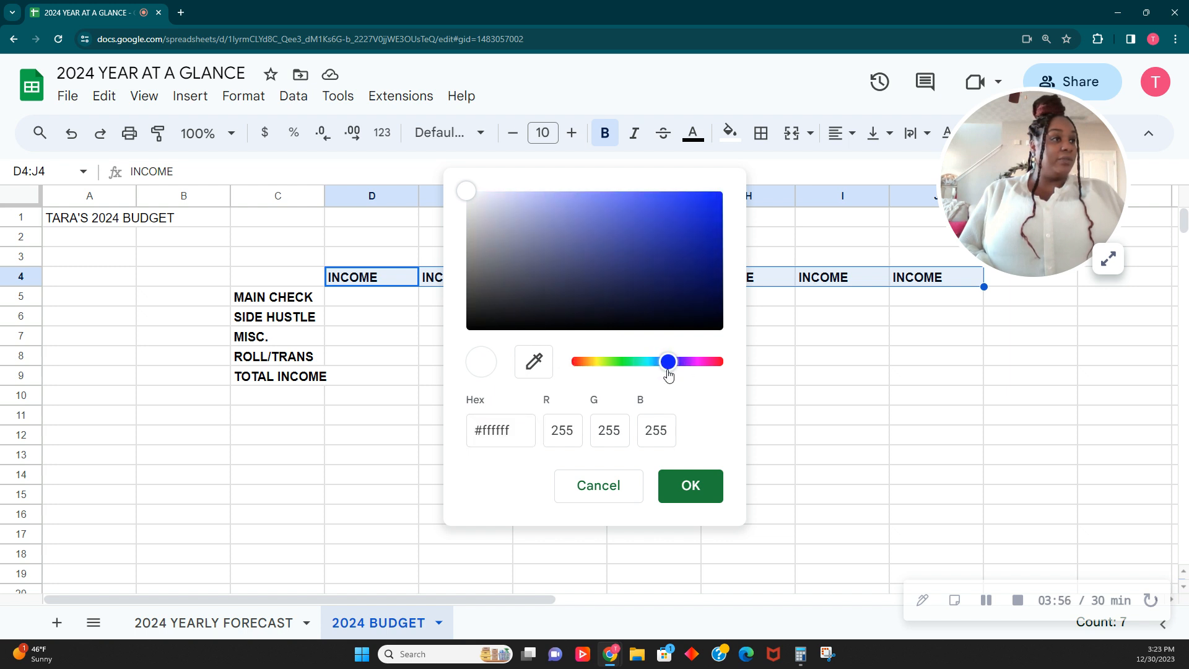
click(720, 196)
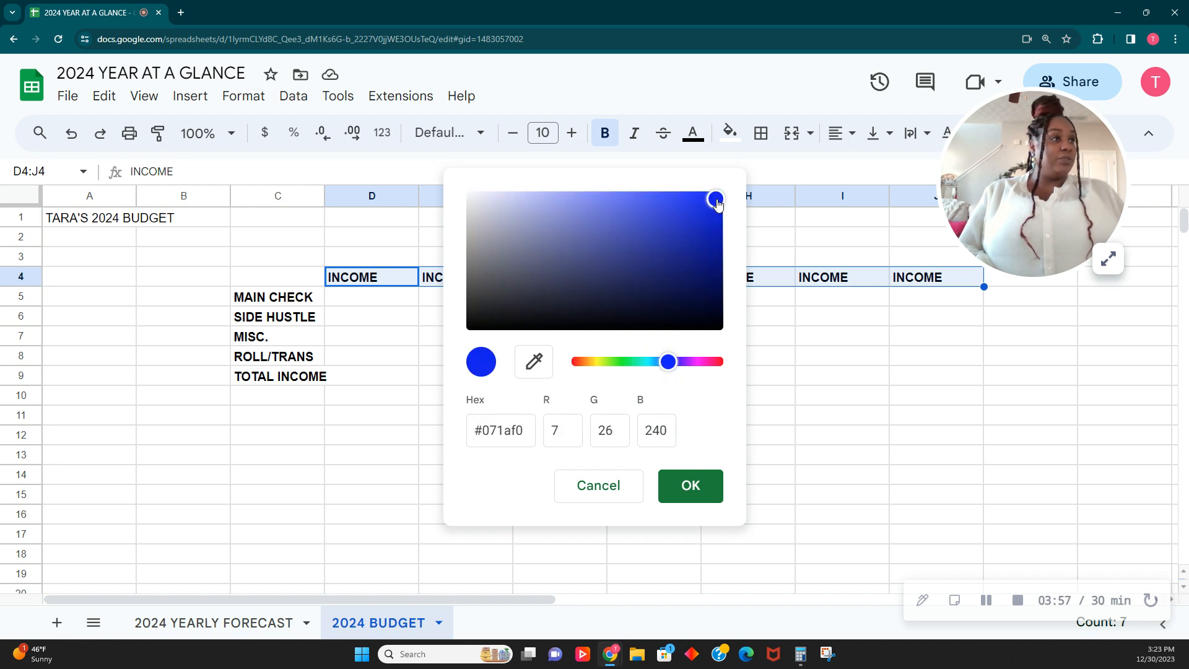
click(686, 487)
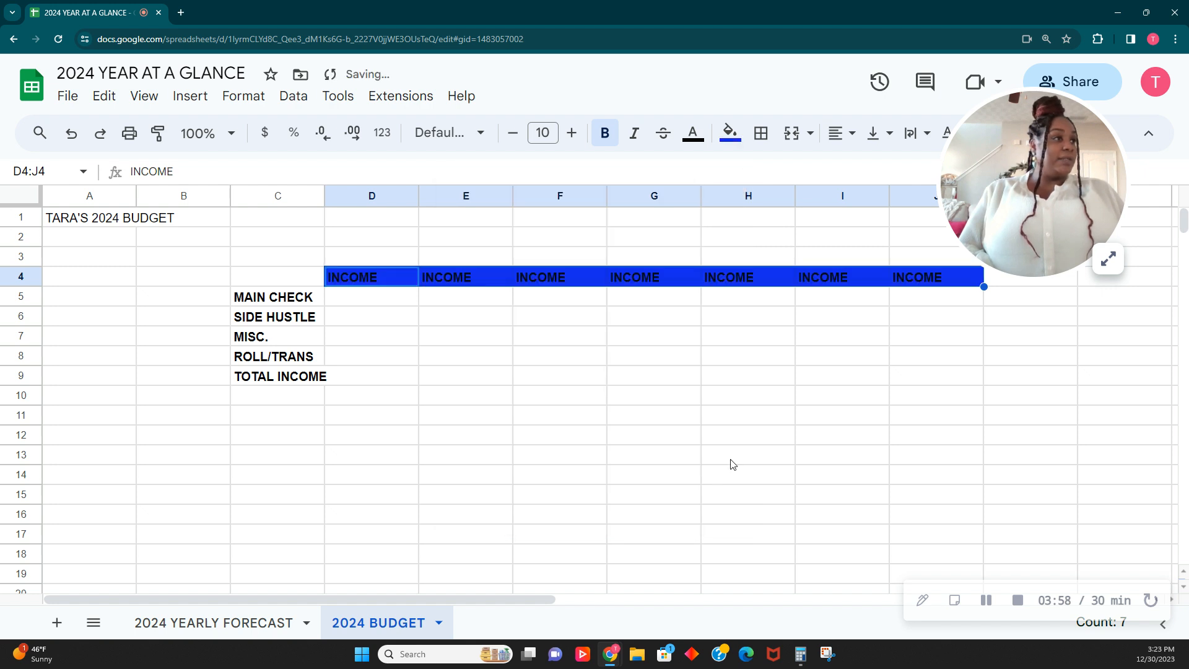
Change the fill of the INCOME headers in D4:J4 to light blue 3.
click(730, 132)
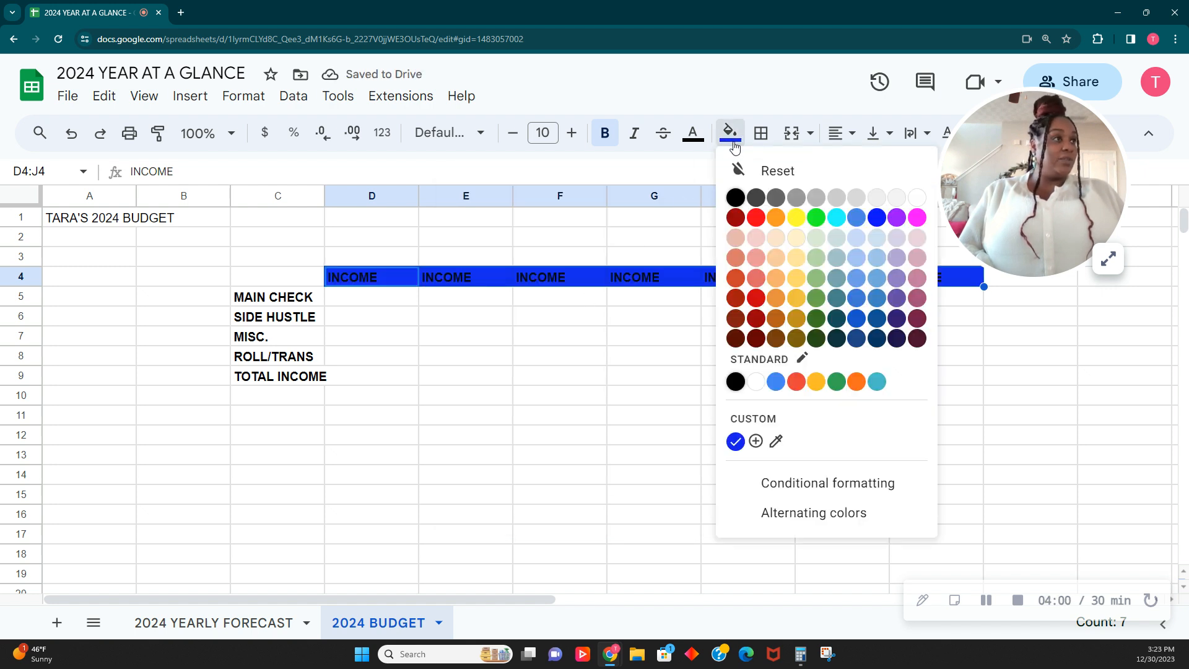
click(874, 243)
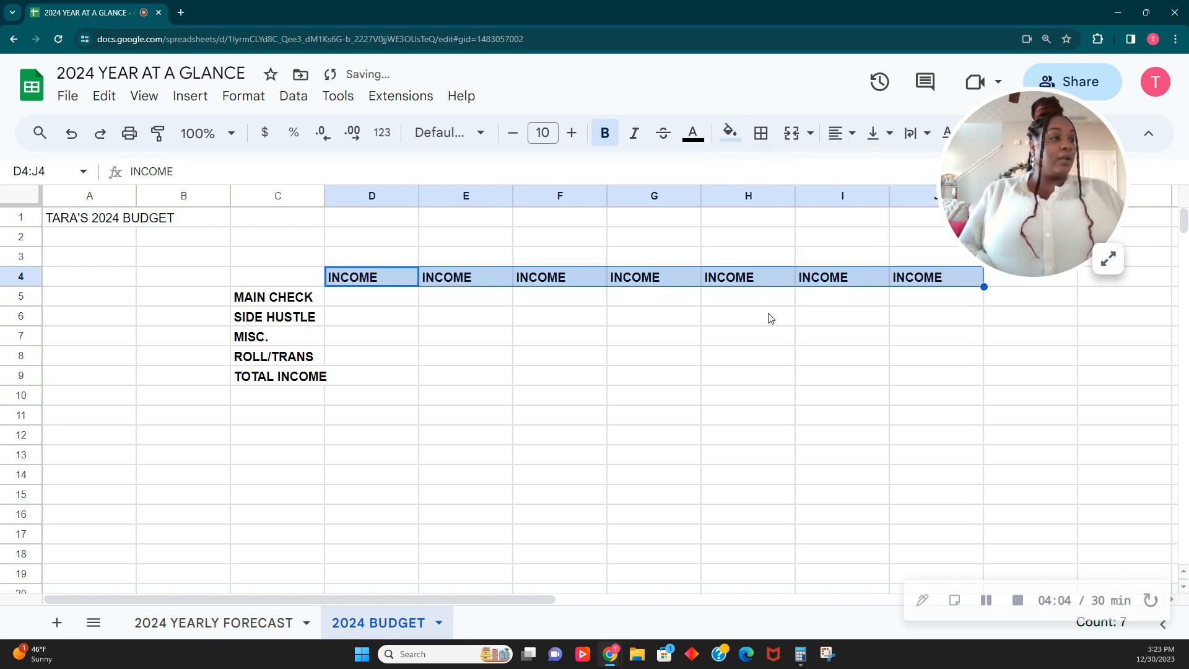
click(742, 339)
Set the fill of the INCOME headers in D4:J4 to light cornflower blue 2.
click(414, 279)
drag(425, 279, 892, 258)
click(728, 144)
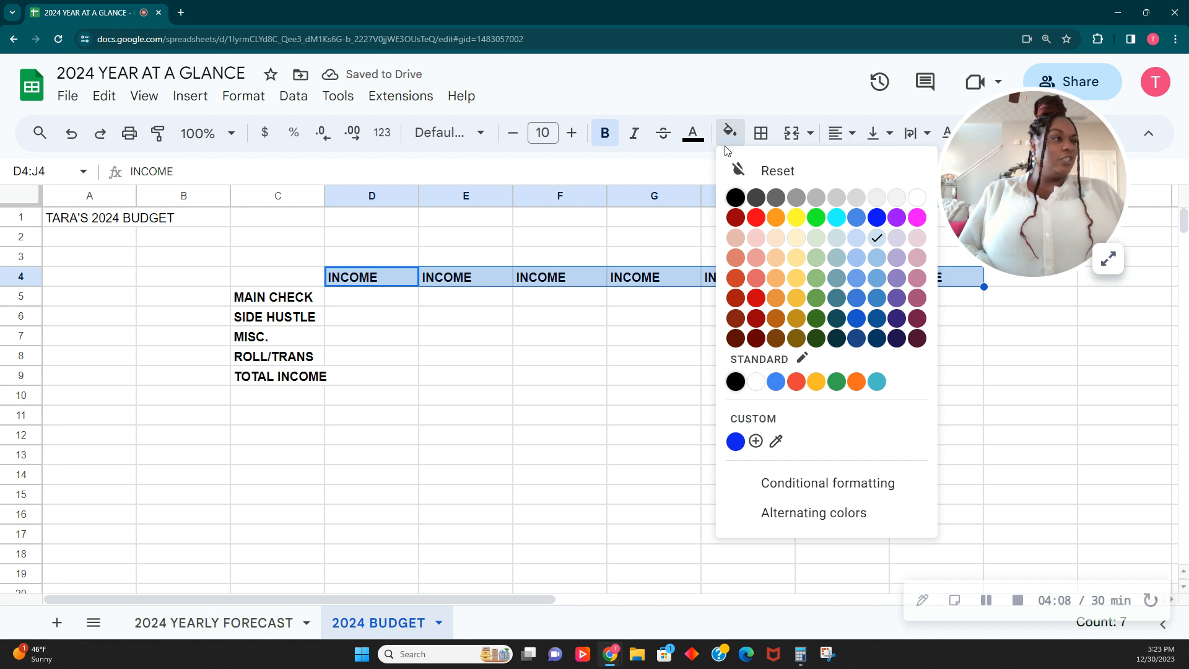
click(859, 260)
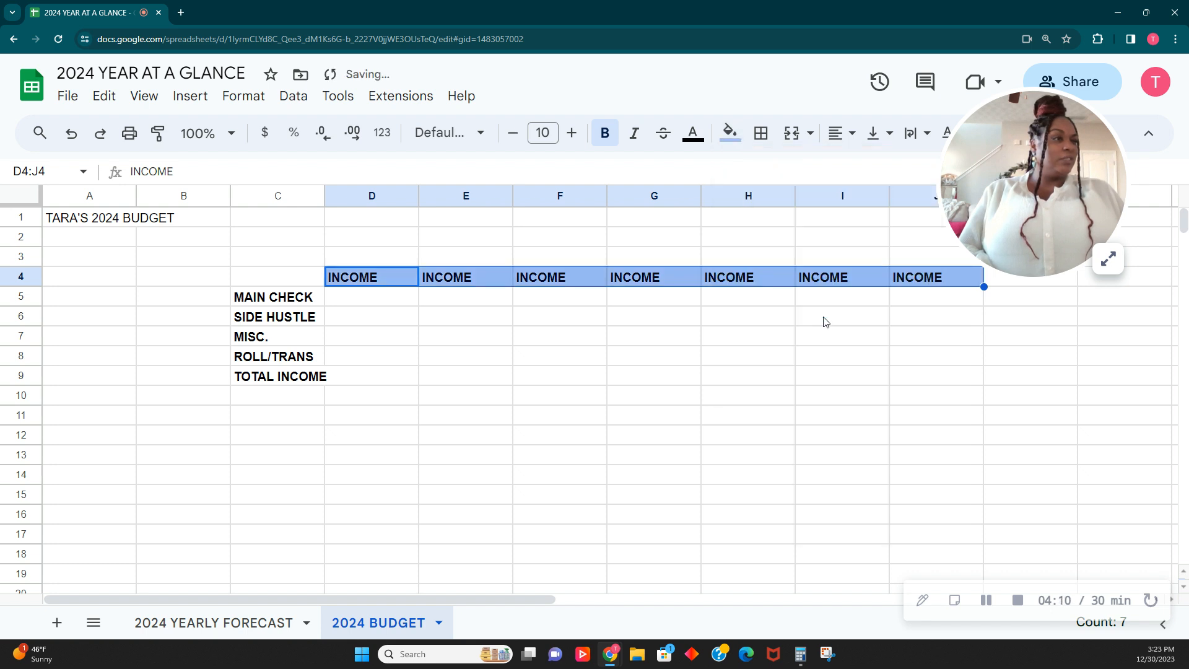
click(810, 335)
Fill the income row labels in C5:C9 with light cornflower blue 2 to match the INCOME headers.
drag(387, 285, 936, 291)
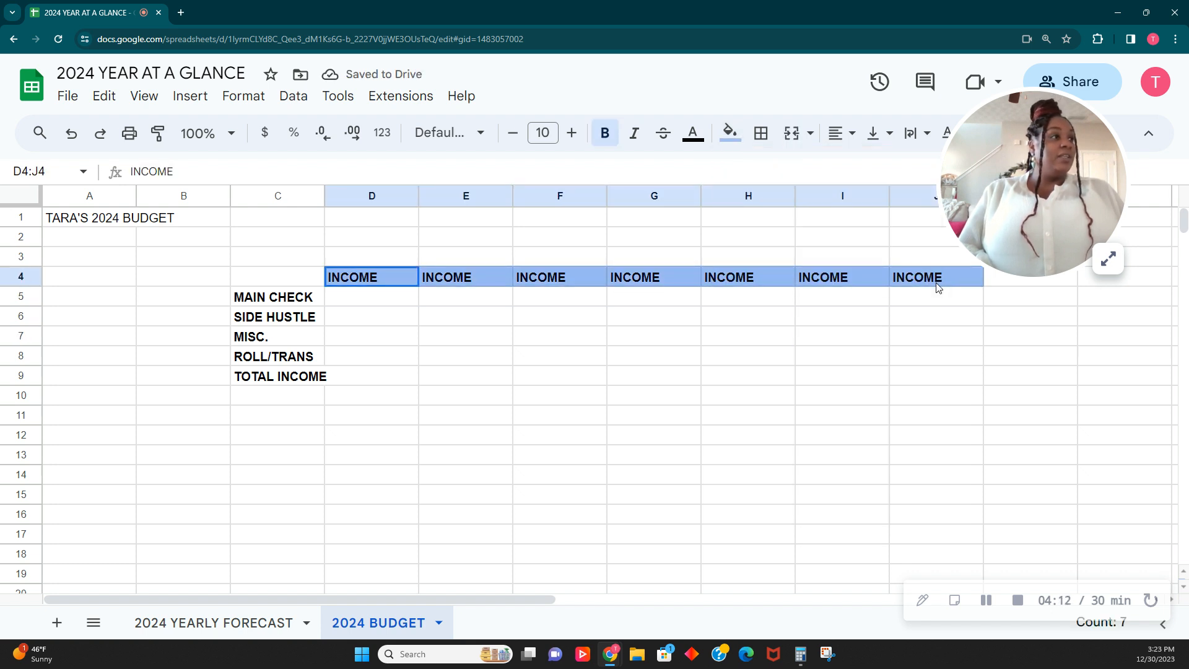
click(731, 134)
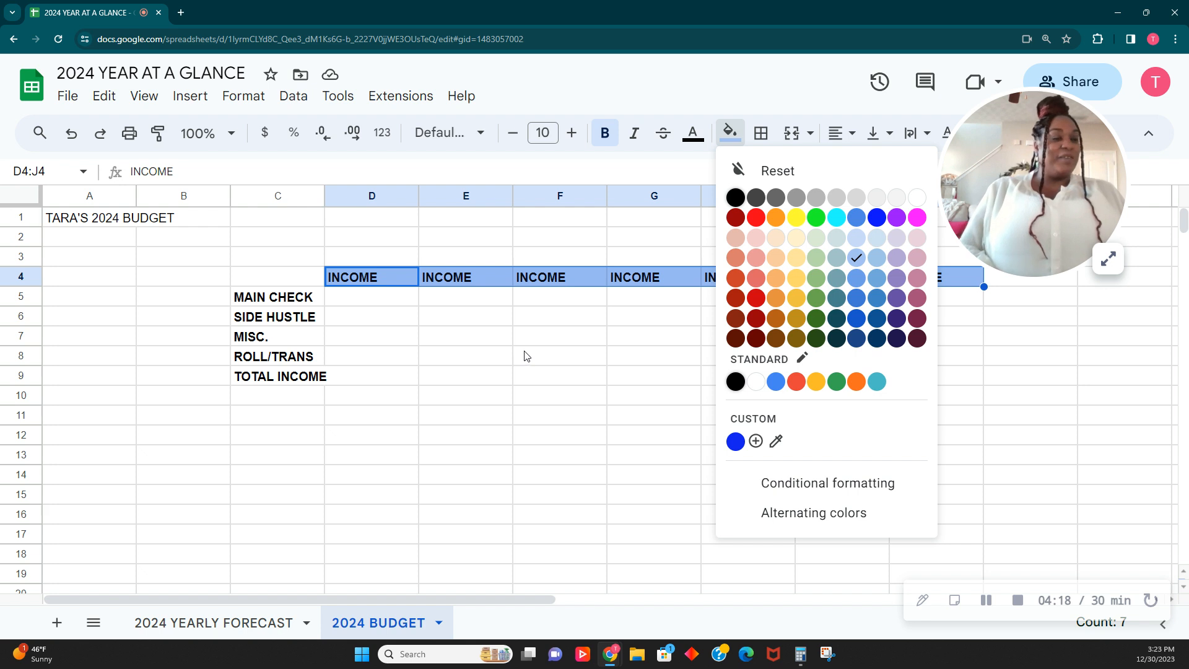
click(484, 341)
drag(282, 297, 282, 376)
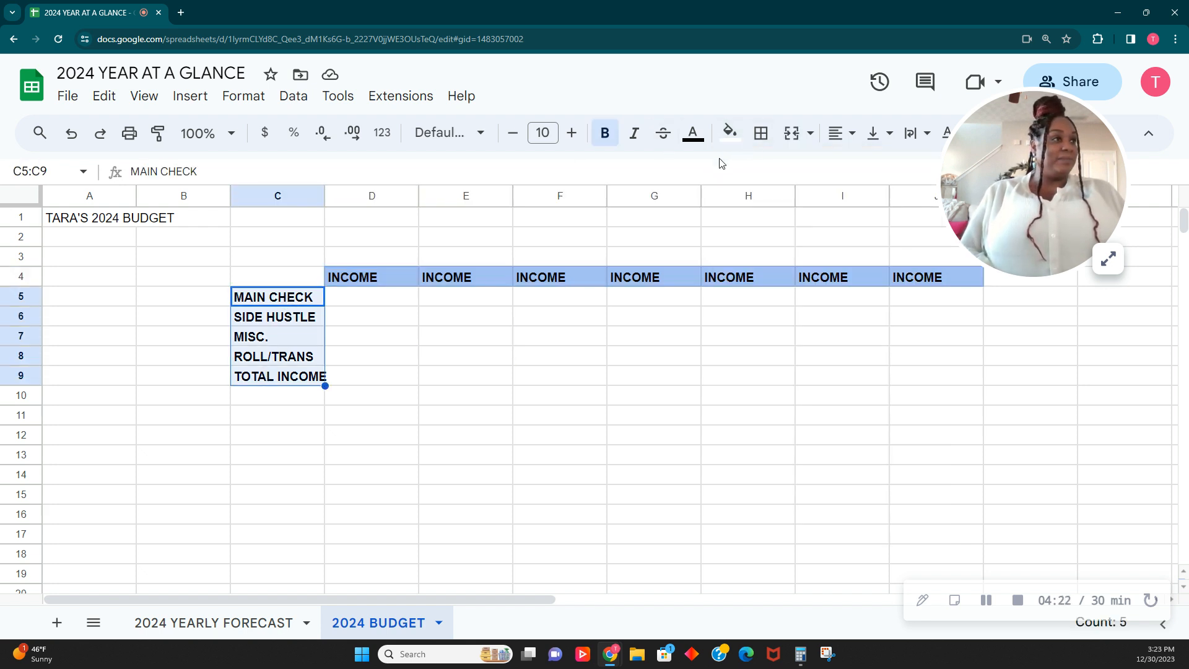
click(729, 138)
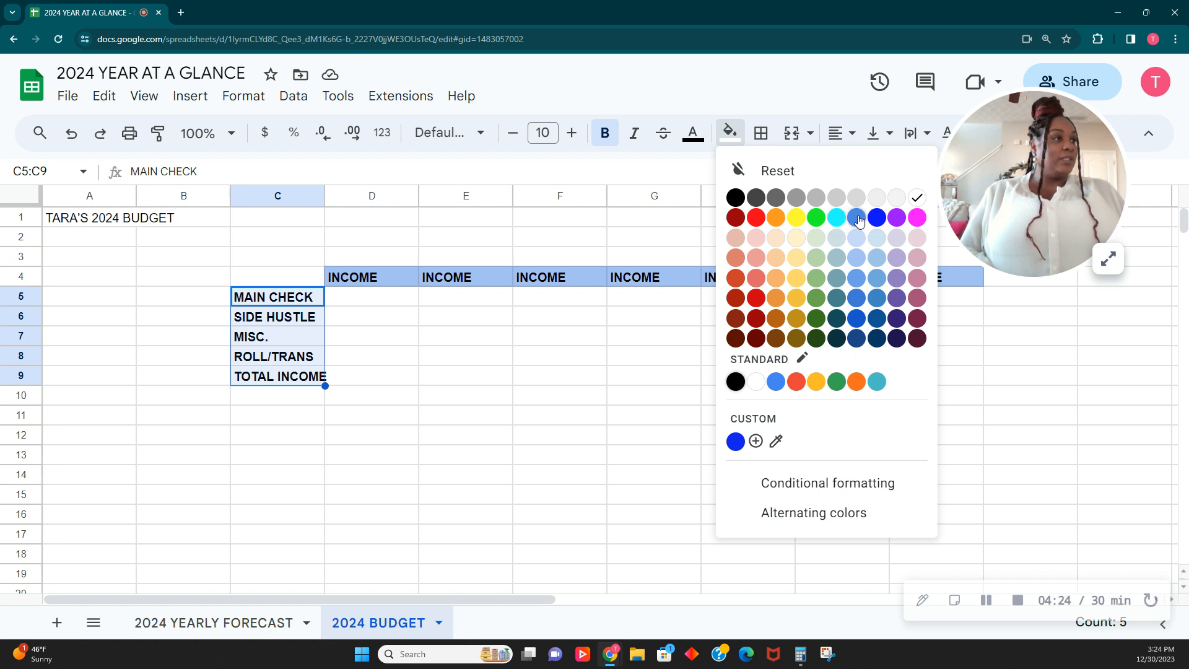
click(856, 257)
drag(464, 413, 461, 402)
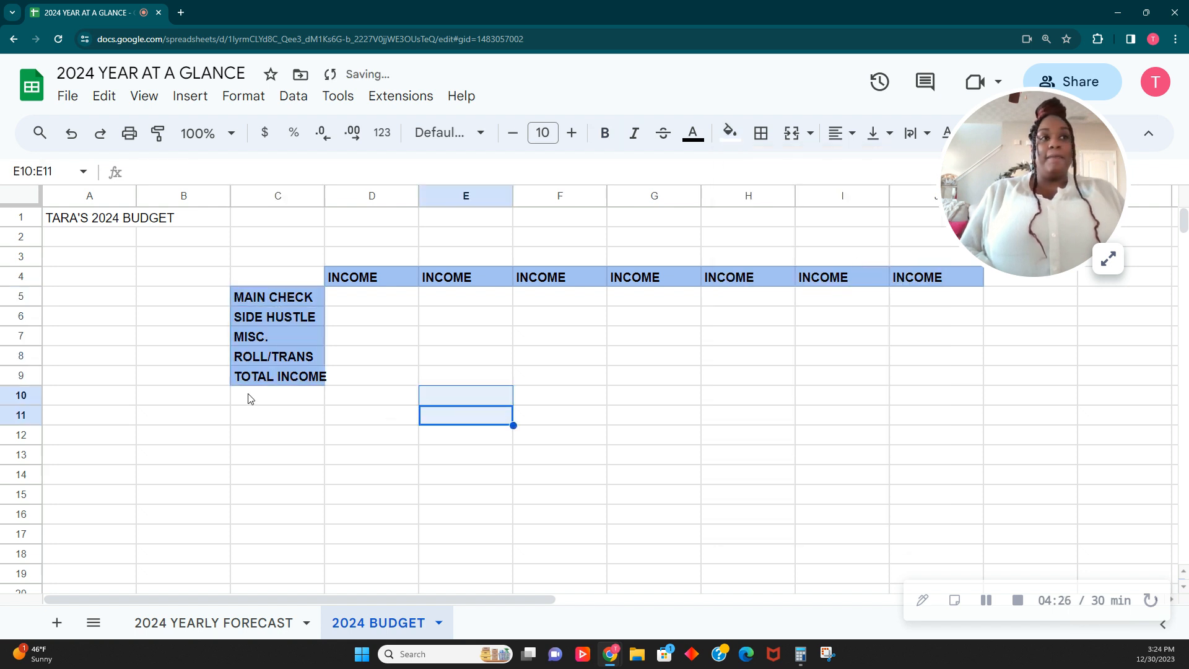
click(252, 396)
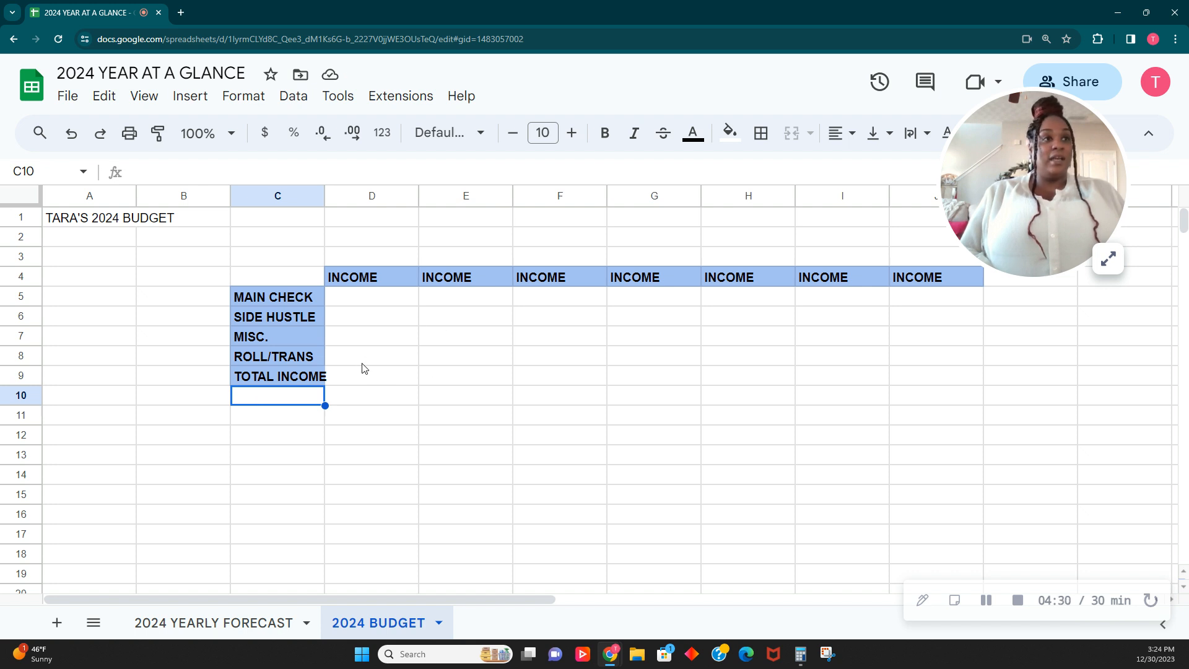
click(382, 374)
drag(374, 304, 426, 383)
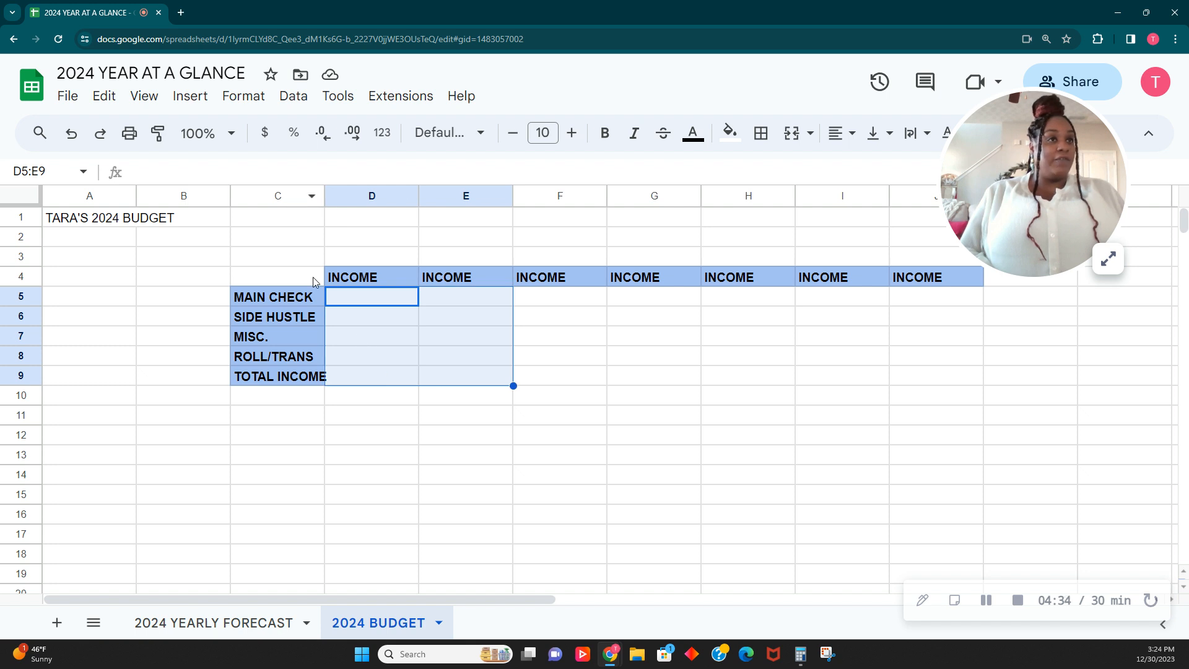
click(341, 394)
Widen column C slightly so that the TOTAL INCOME label in C9 fits inside its cell.
click(303, 382)
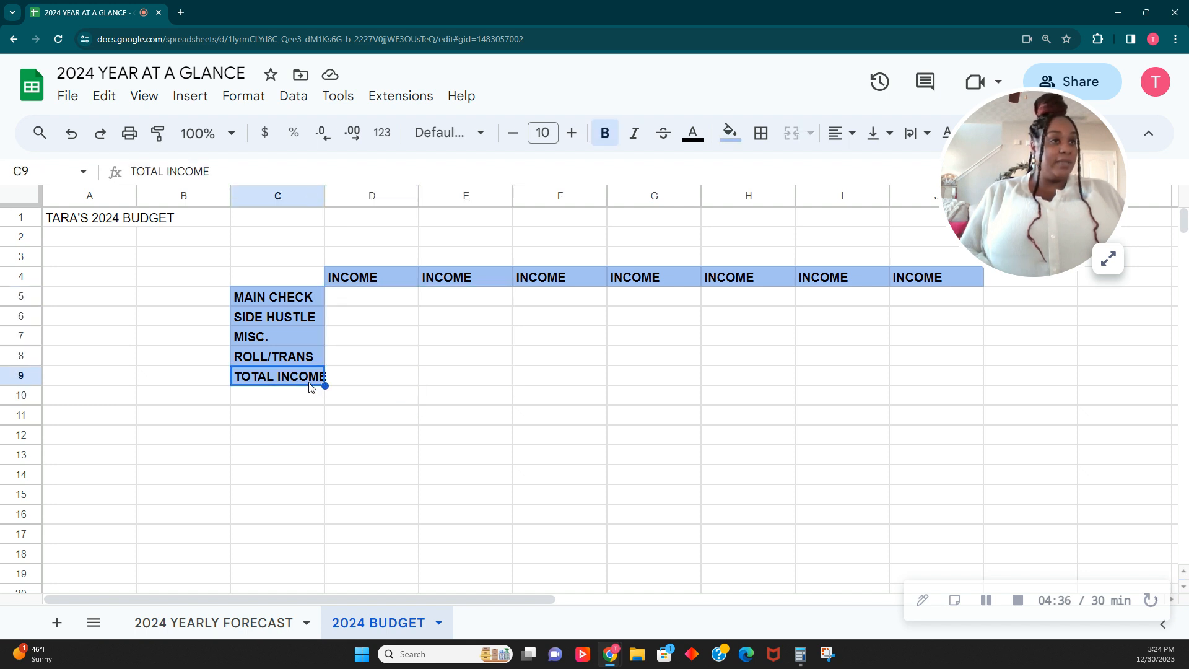
click(295, 200)
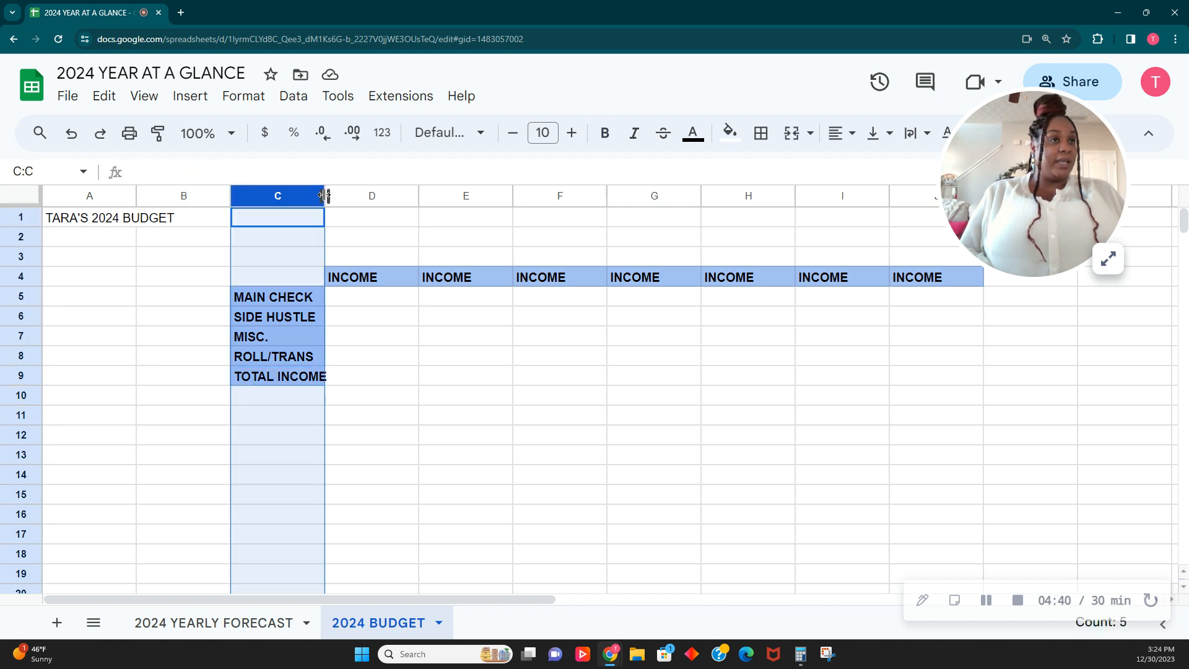
drag(325, 196, 330, 195)
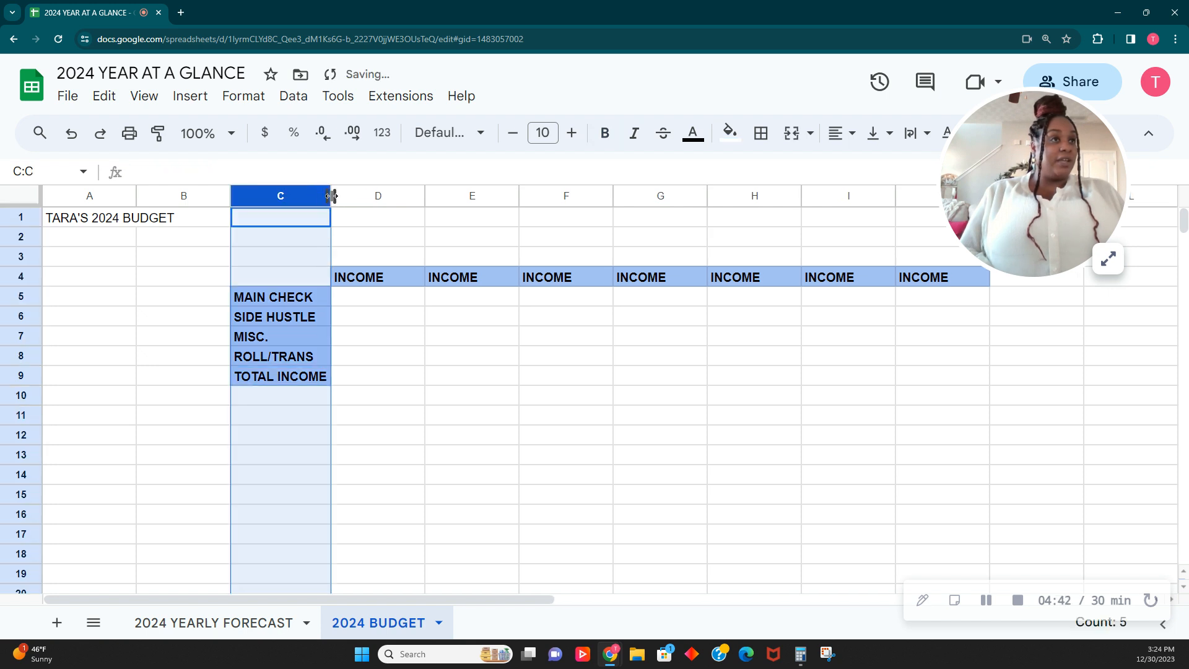
Try fitting column D to the width of its INCOME header, and undo that resize.
double_click(425, 196)
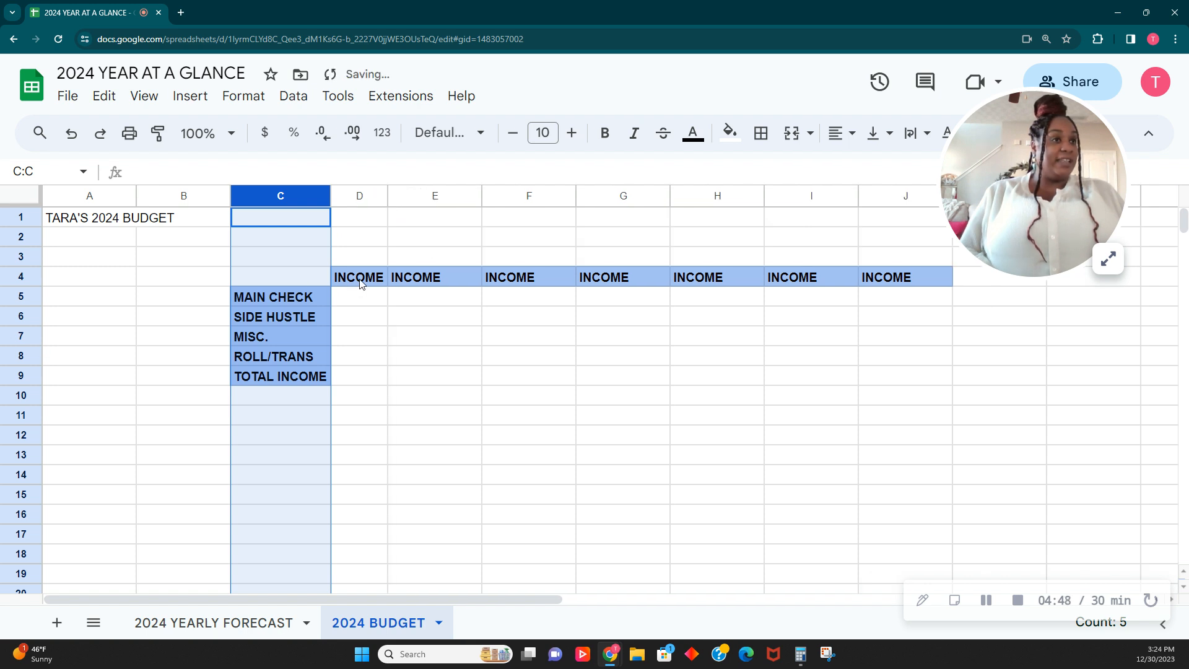
click(71, 132)
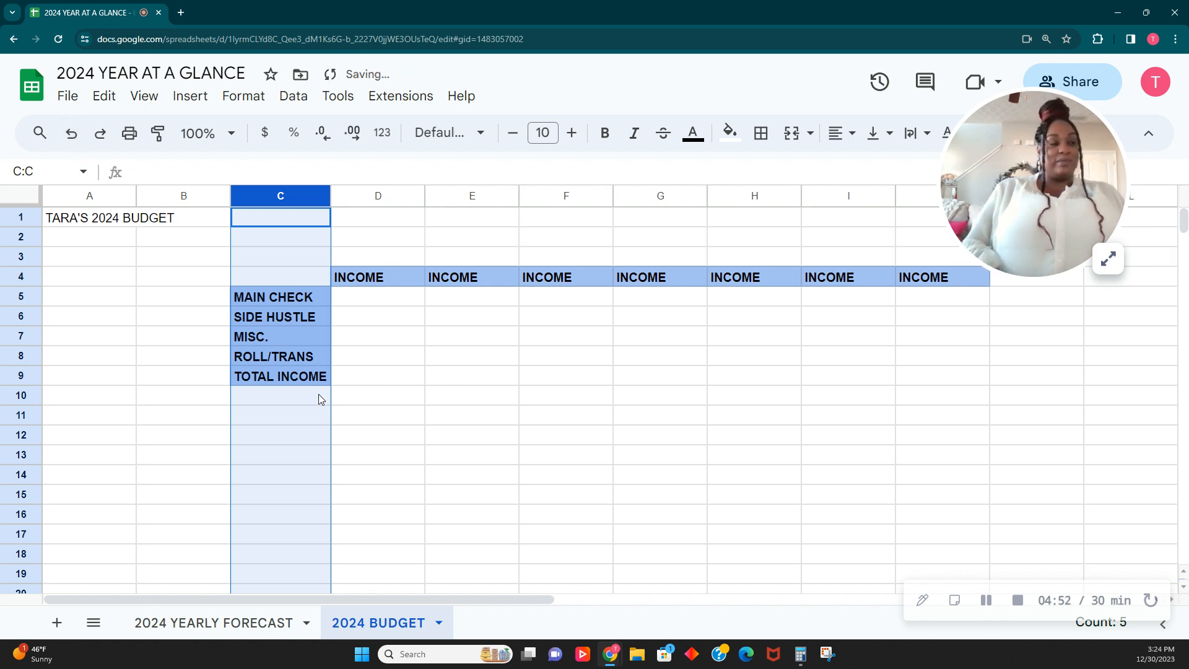
Format the income amount cells D5:J9 as currency.
click(374, 381)
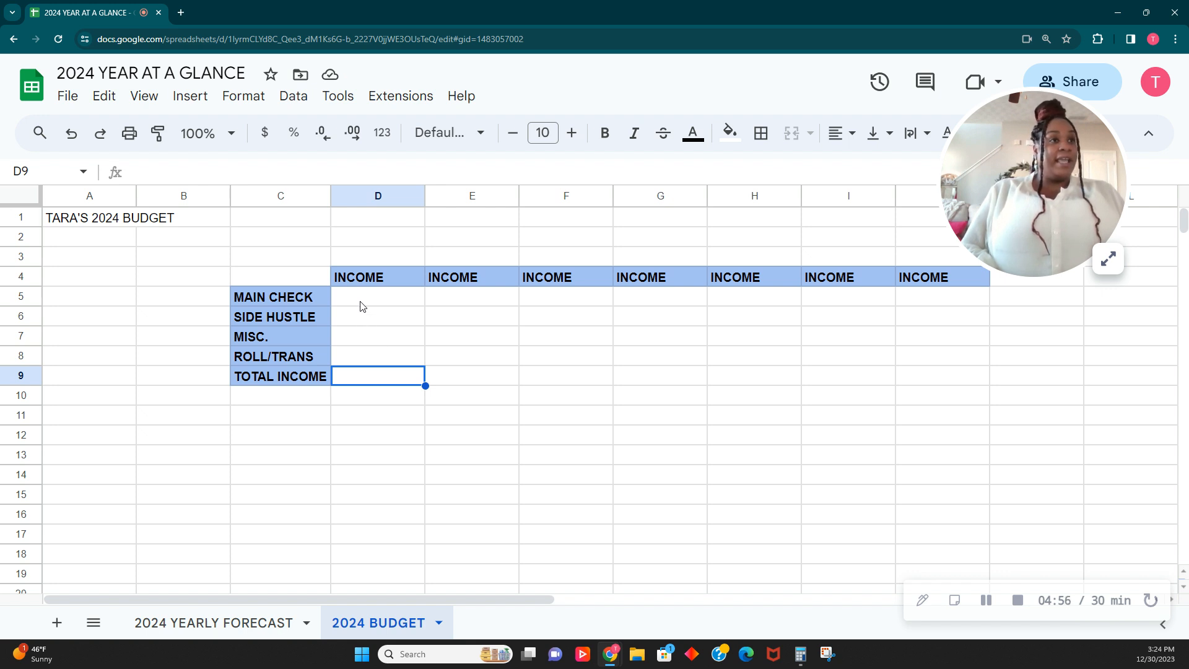
drag(378, 303, 937, 371)
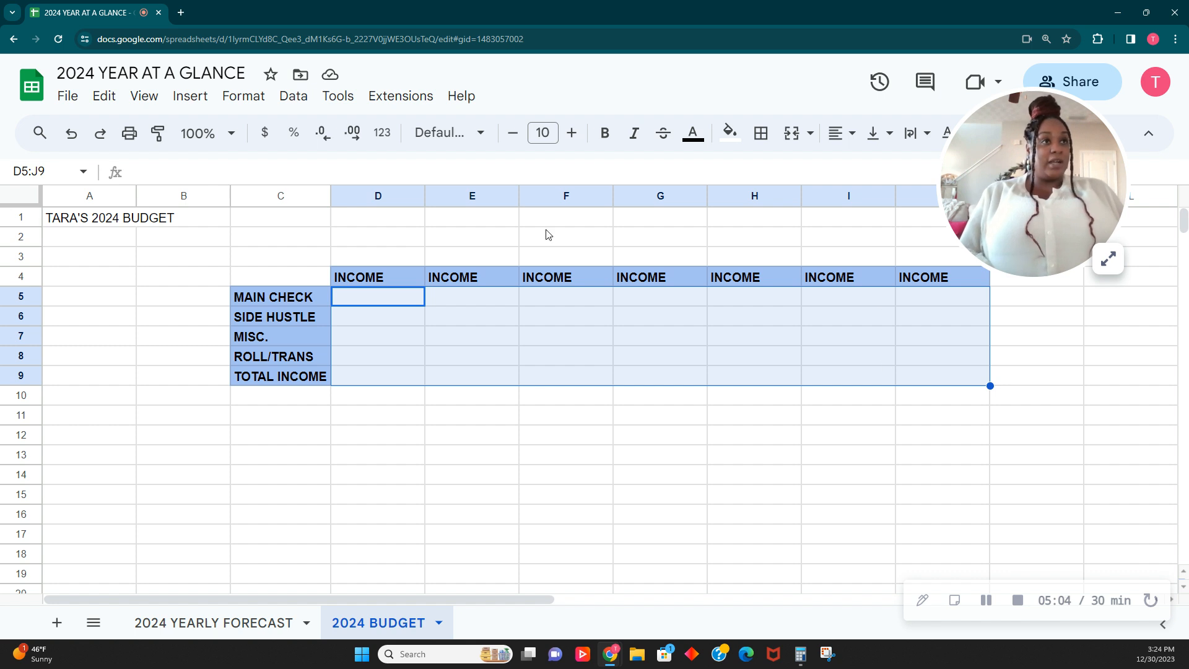
click(261, 143)
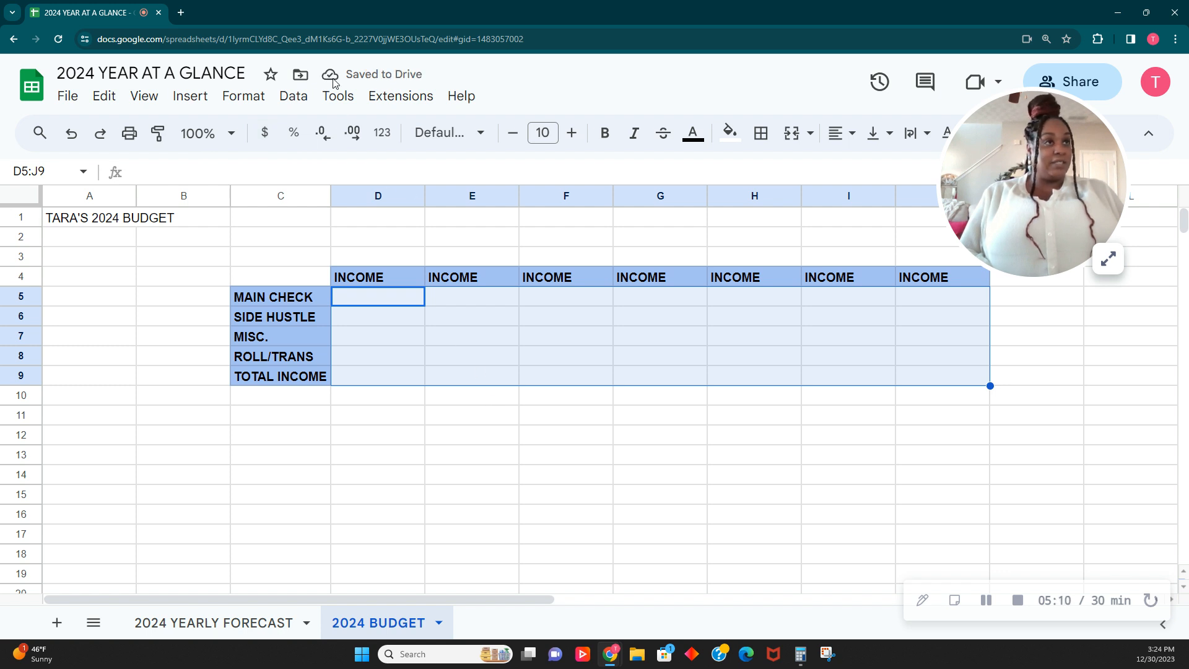
click(378, 304)
click(371, 360)
click(364, 380)
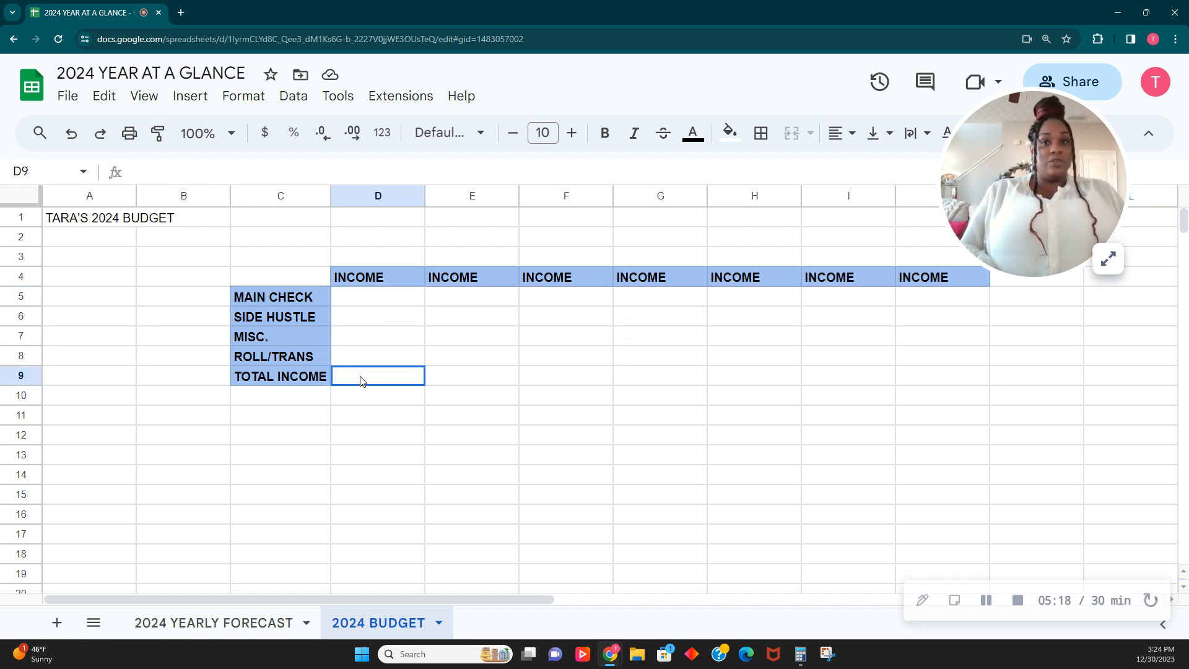
drag(374, 304, 366, 357)
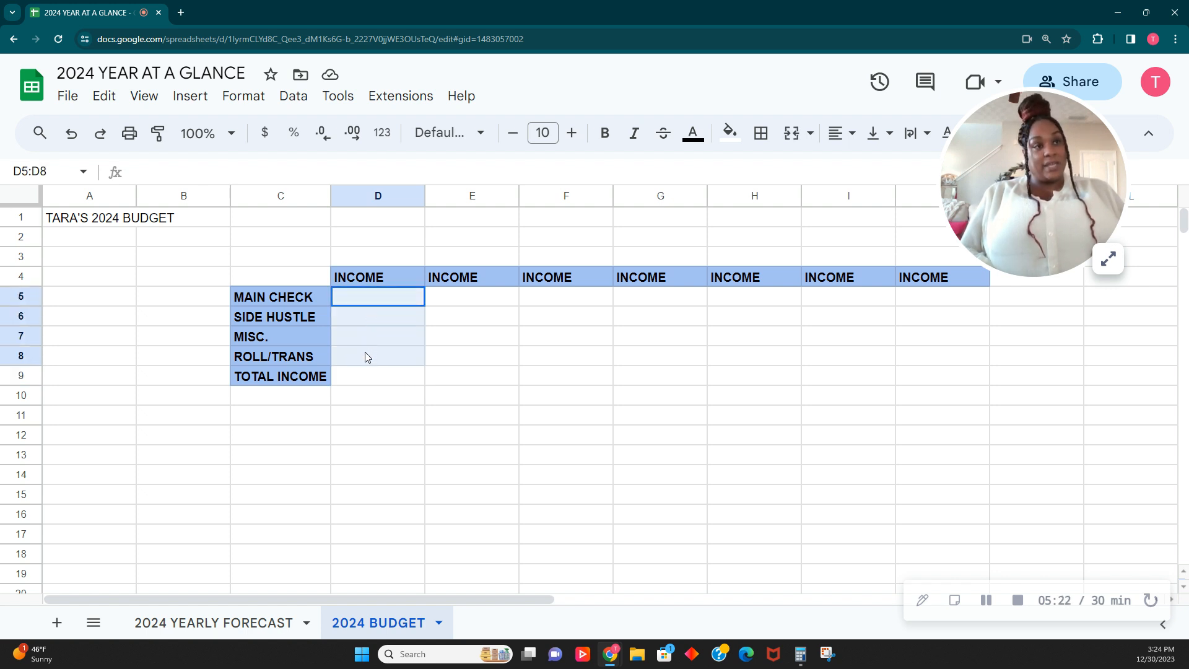
Insert a SUM function in D9 that totals the income amounts in D5:D8.
click(365, 386)
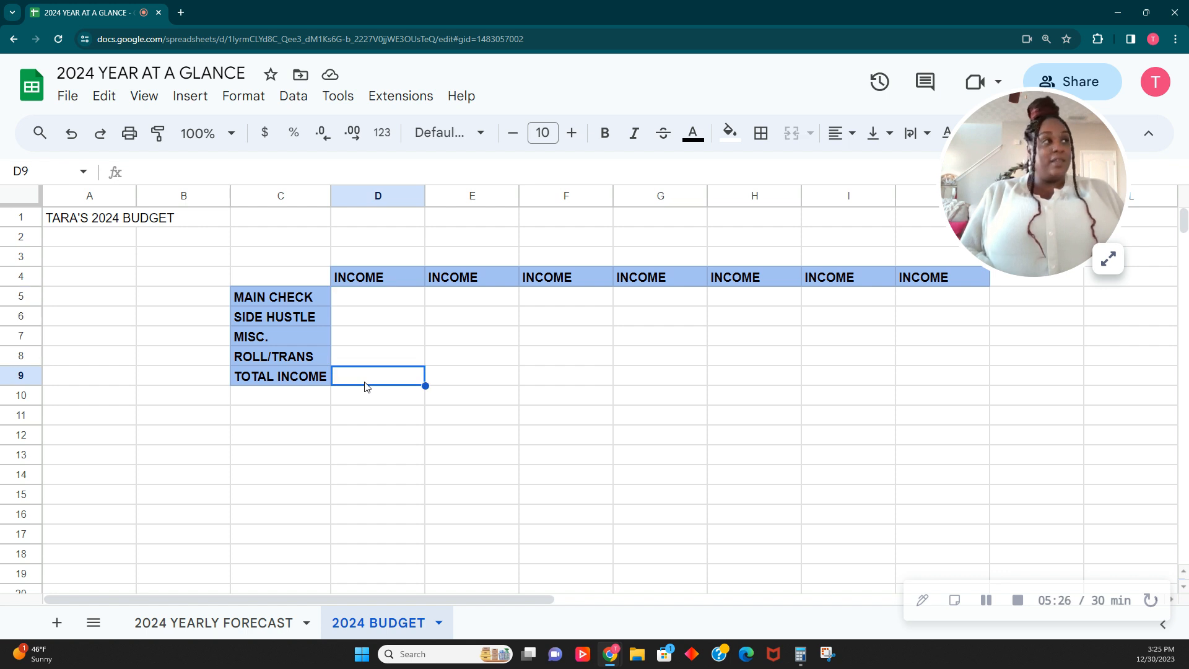
drag(1071, 195, 1108, 227)
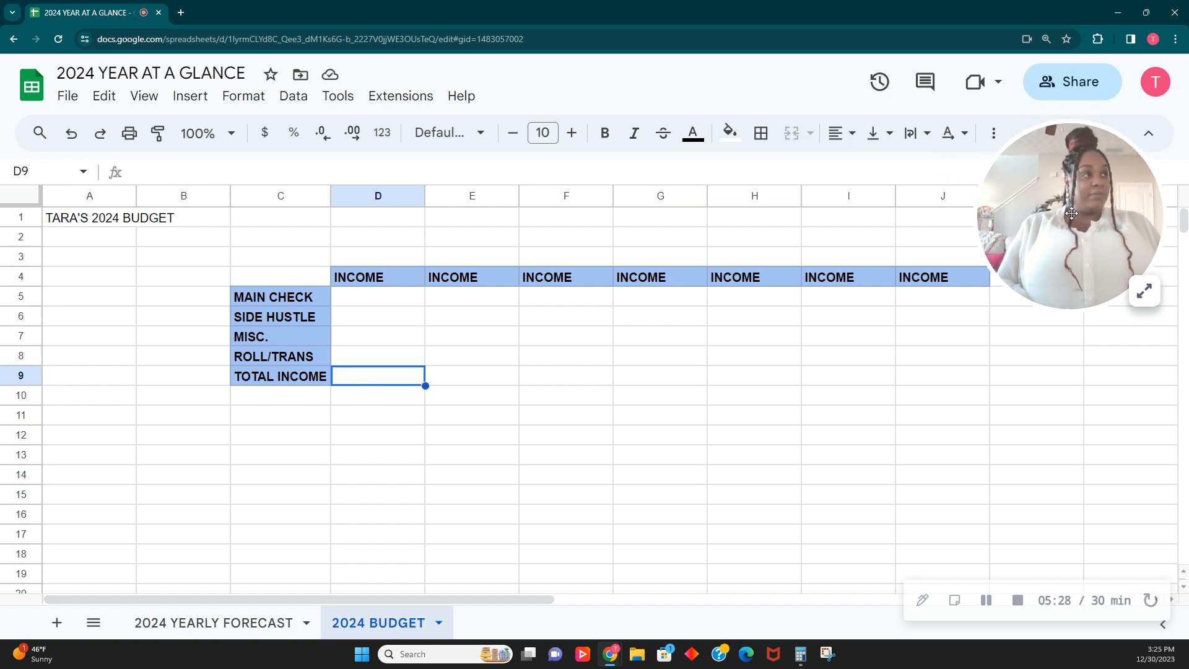
click(991, 137)
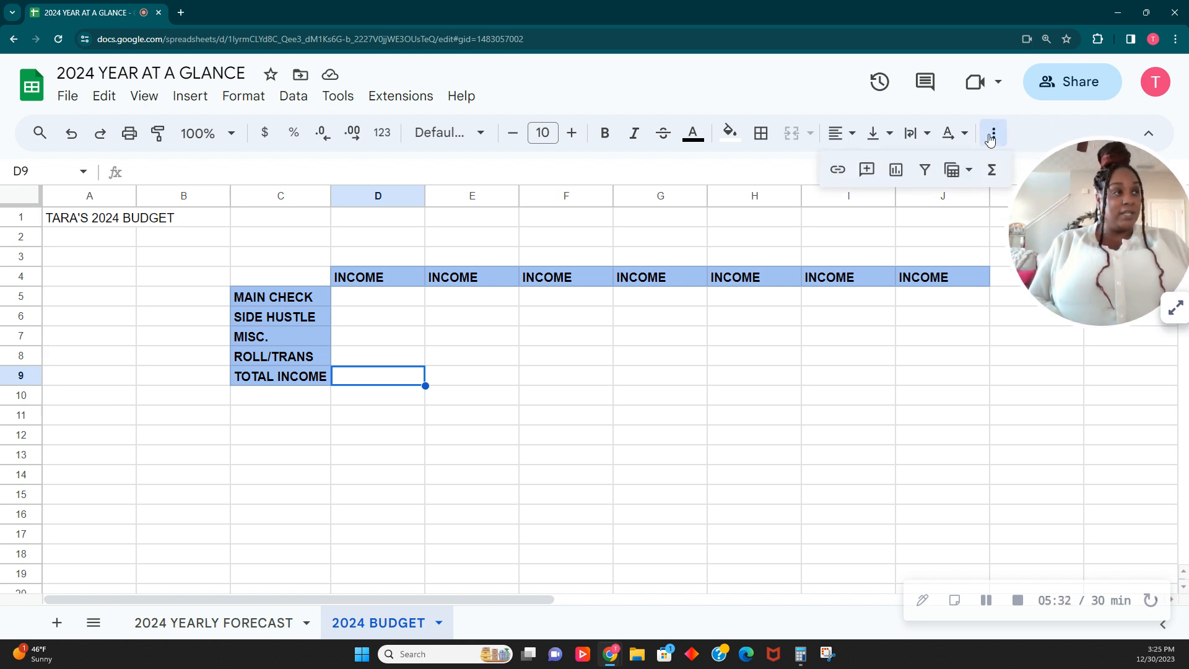
drag(1089, 191, 1136, 284)
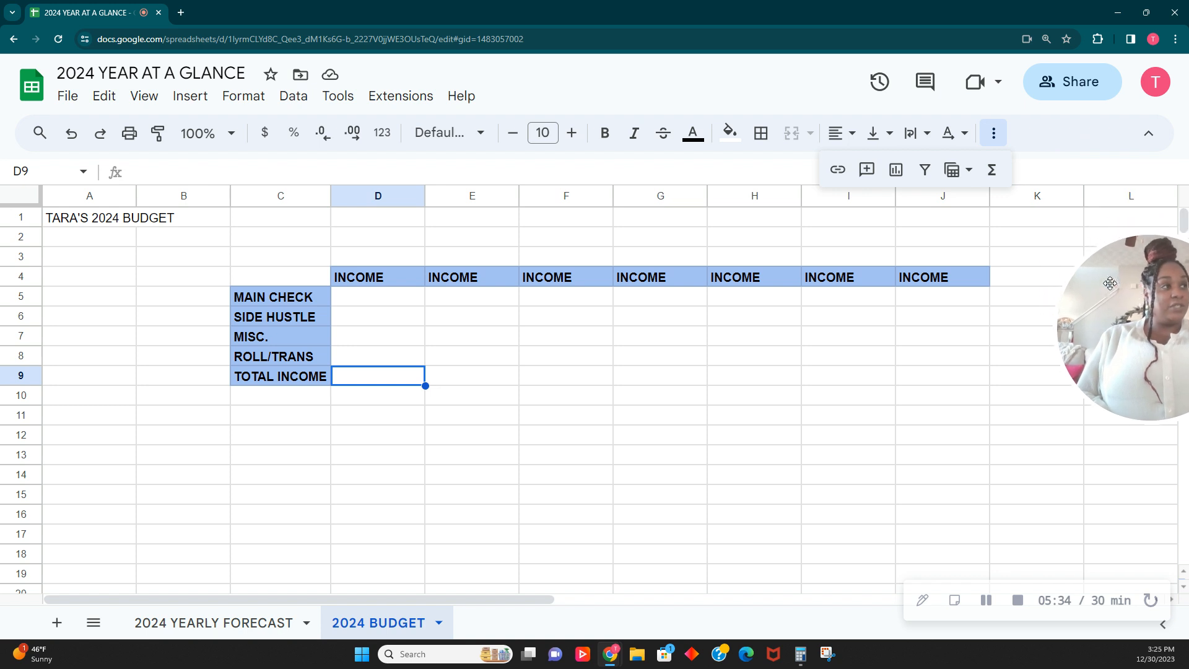
click(989, 175)
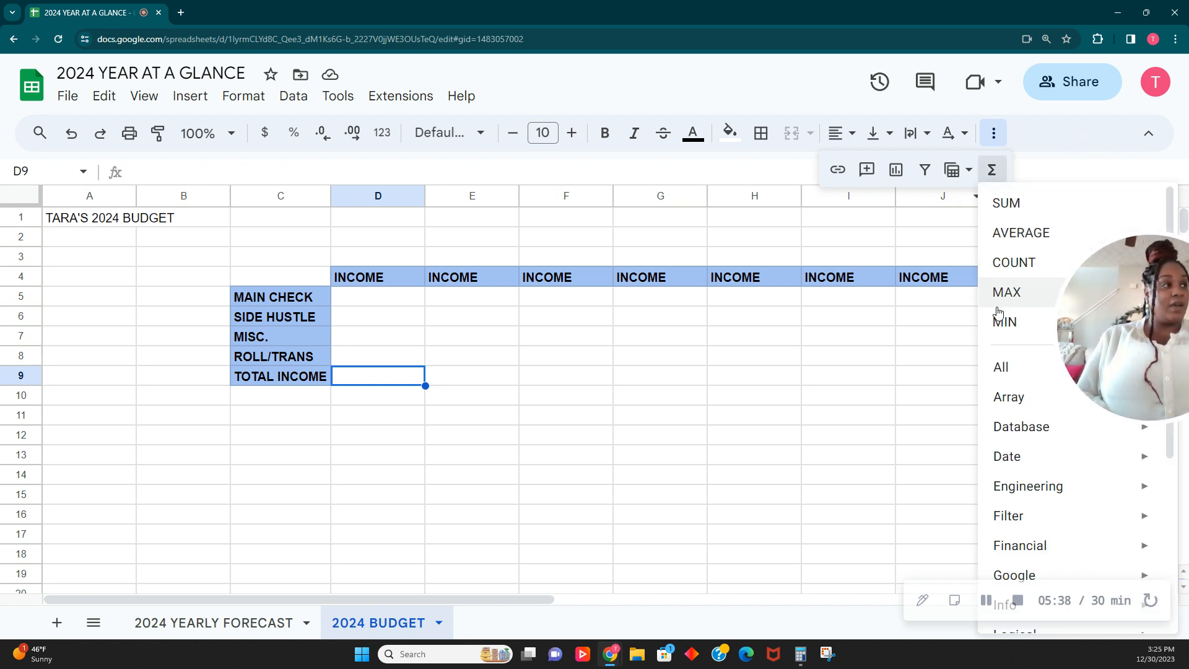
click(1006, 205)
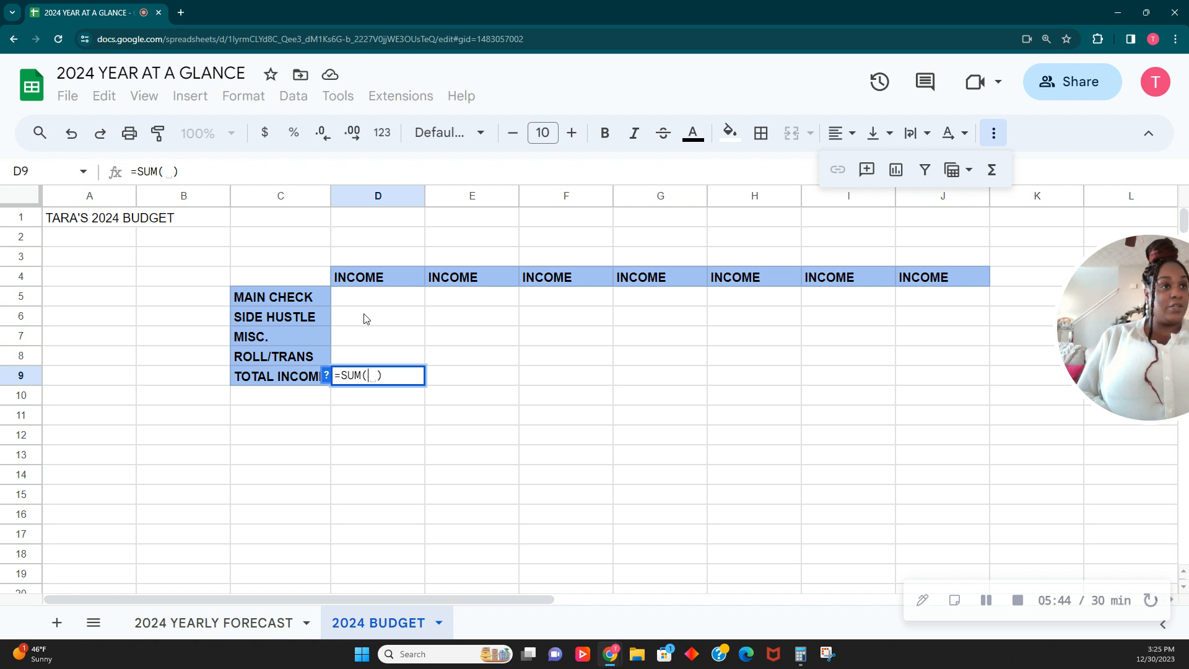
drag(373, 304, 384, 354)
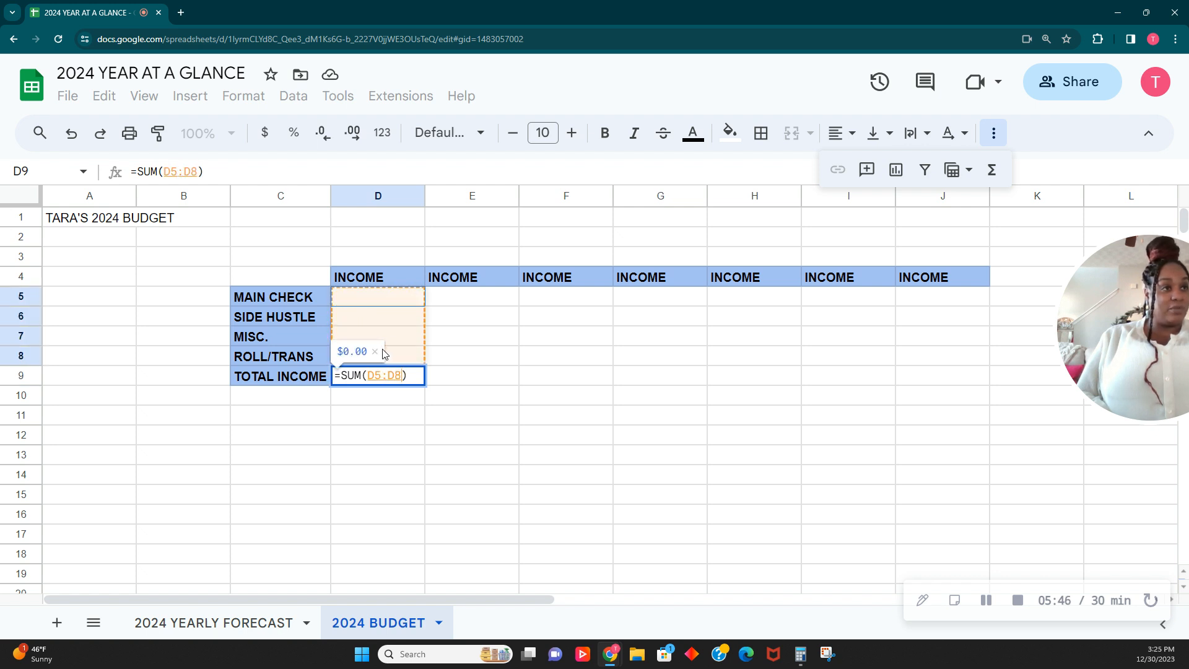
key(Tab)
click(417, 377)
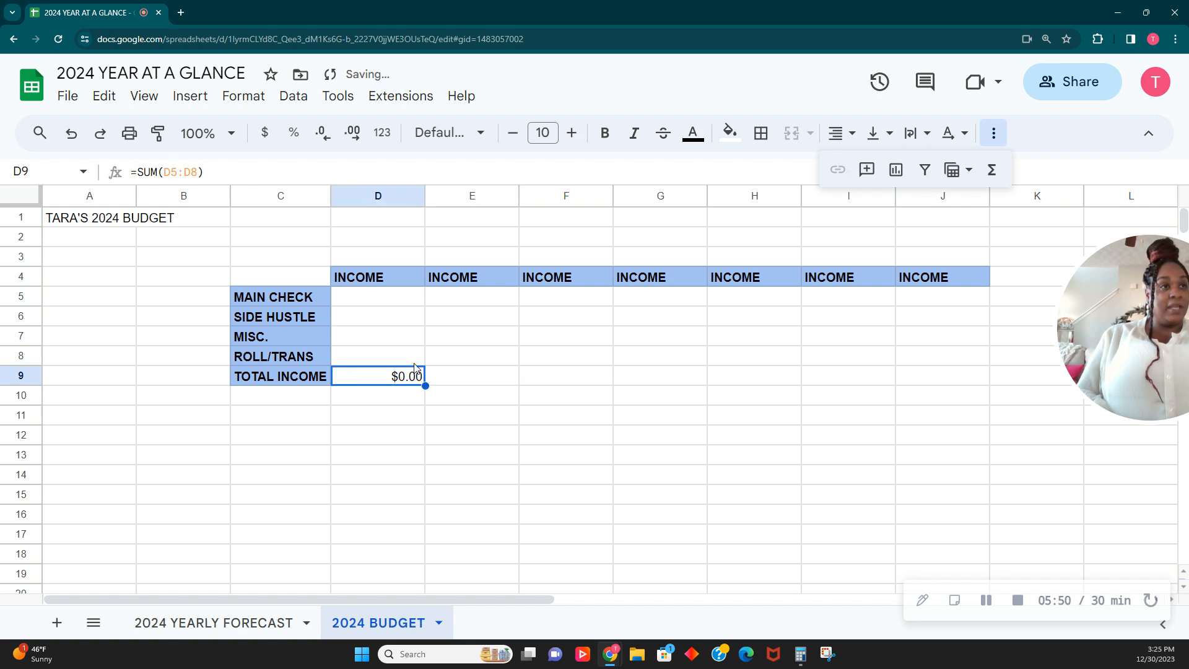
Enter the income amounts 1500, 100, 50 and 30 in D5:D8 and check their sum.
click(405, 301)
text(1500)
key(Return)
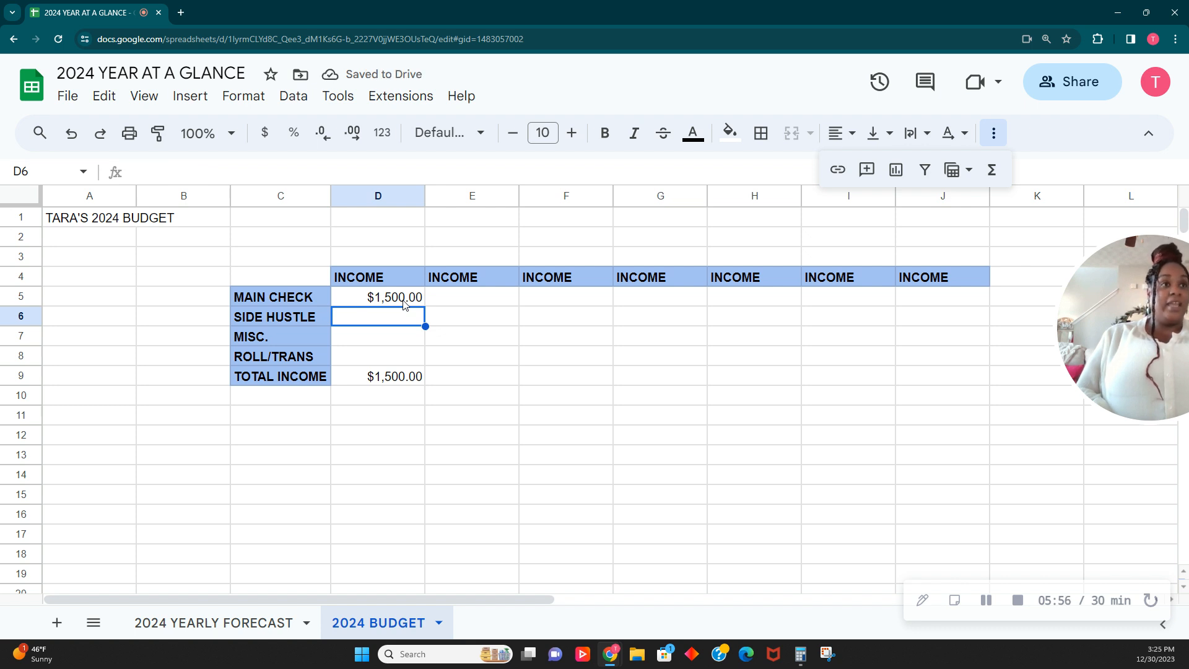
text(100)
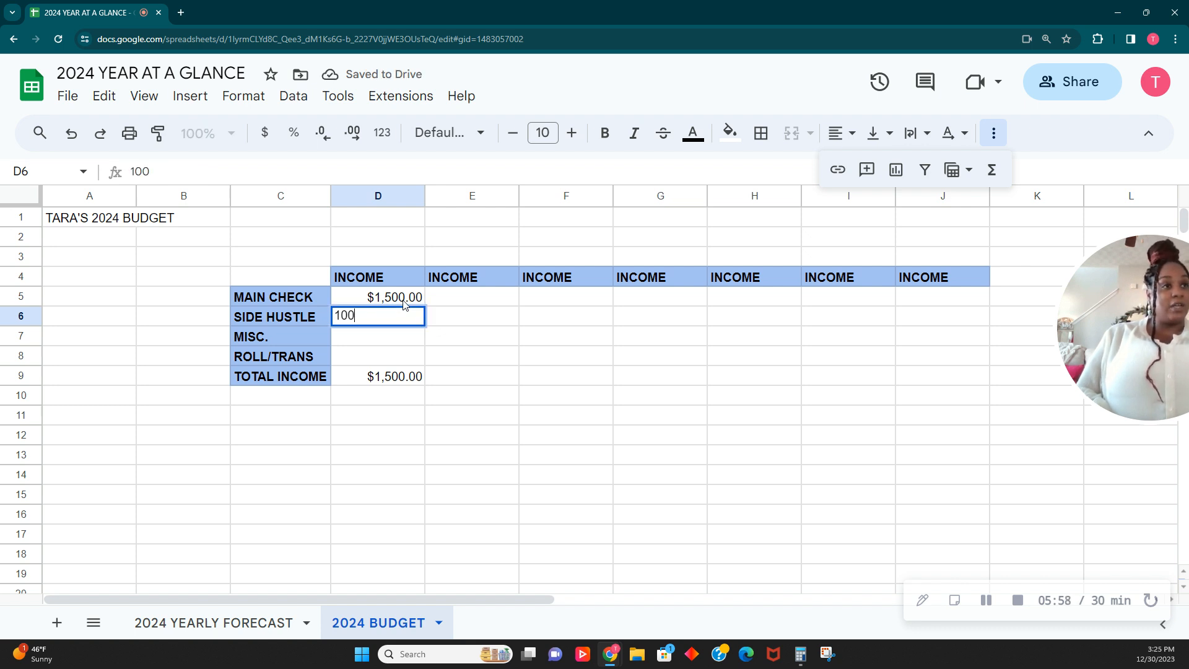
key(Return)
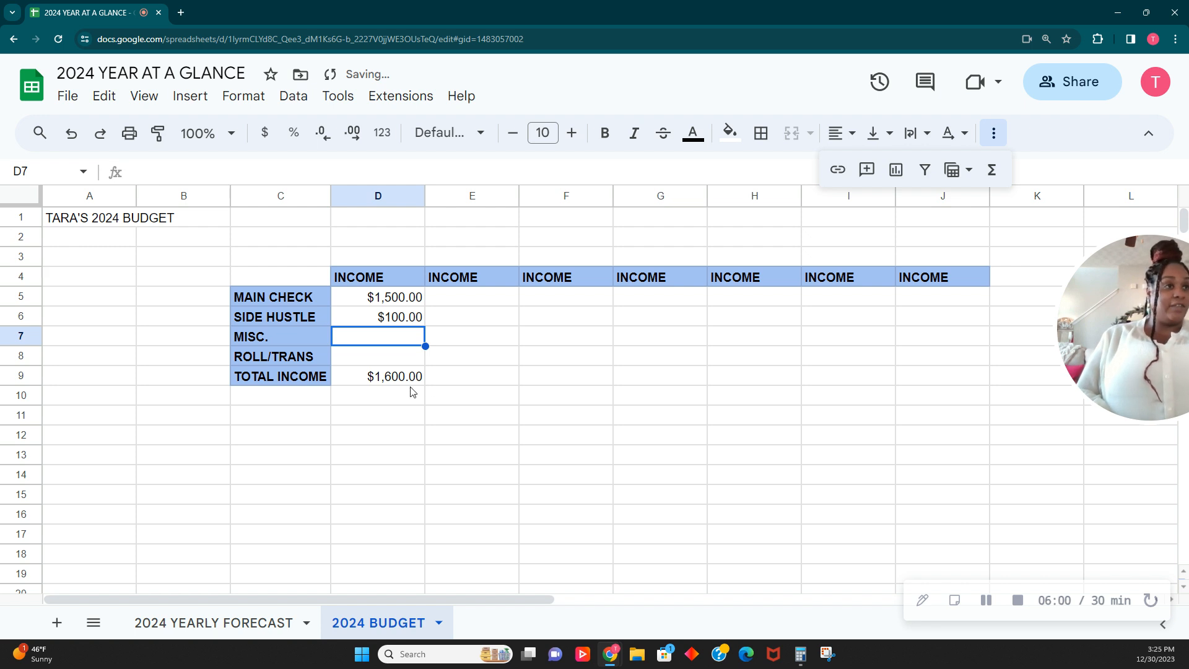
text(50)
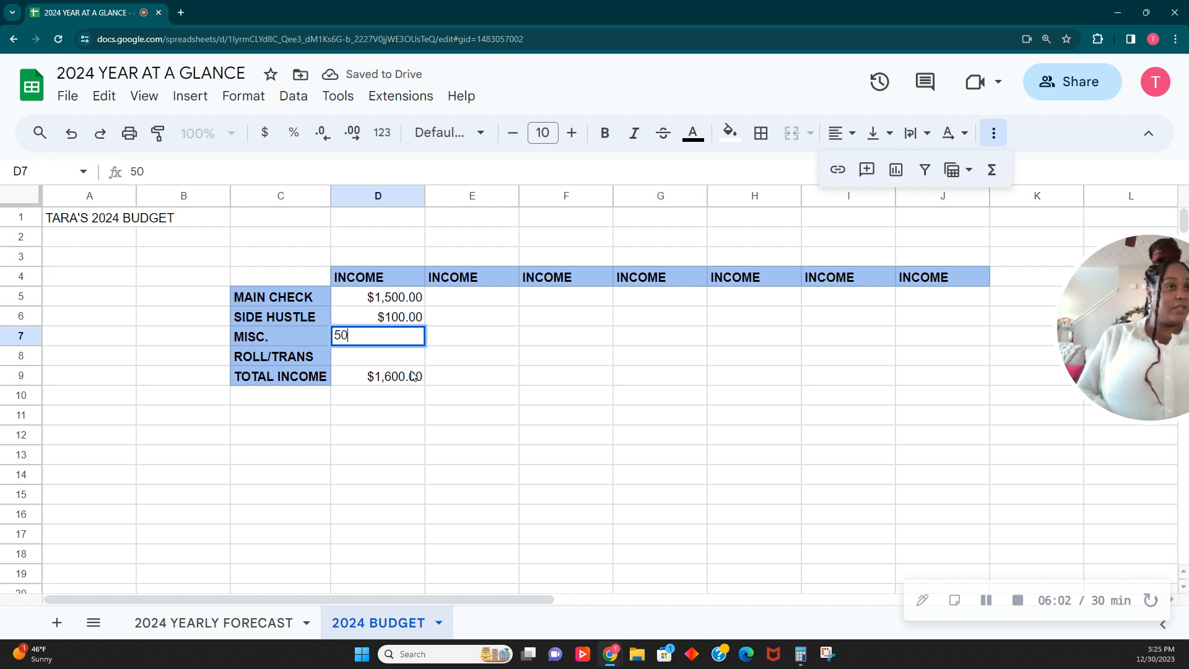
key(Return)
text(30)
key(Tab)
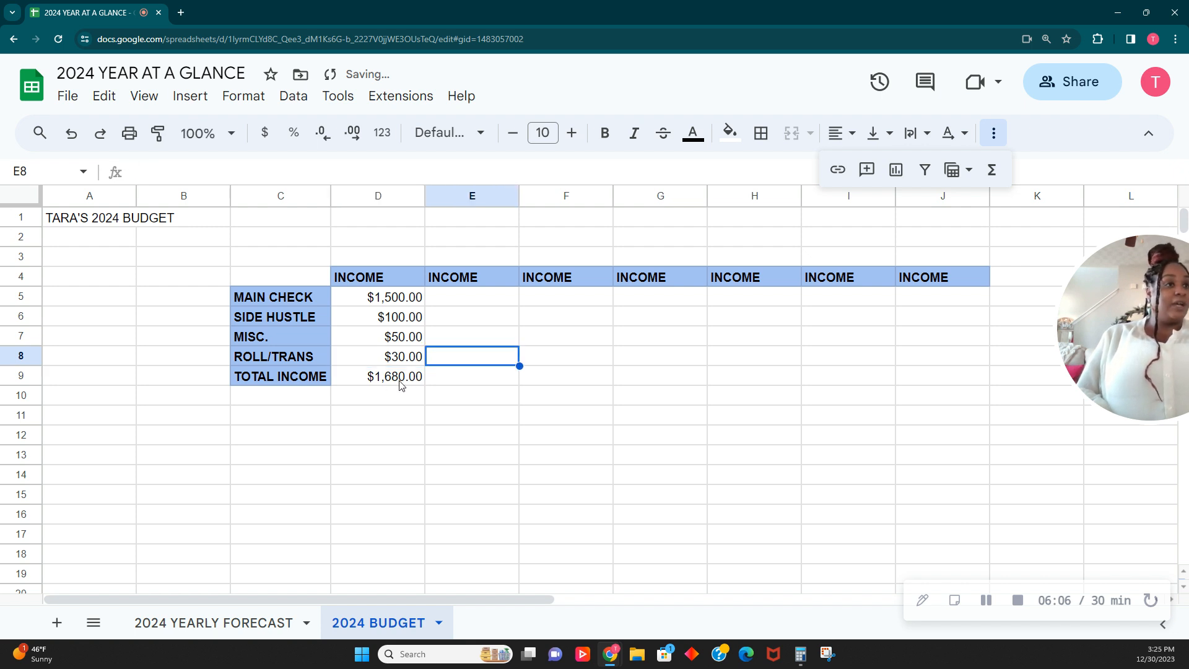
drag(384, 298, 396, 359)
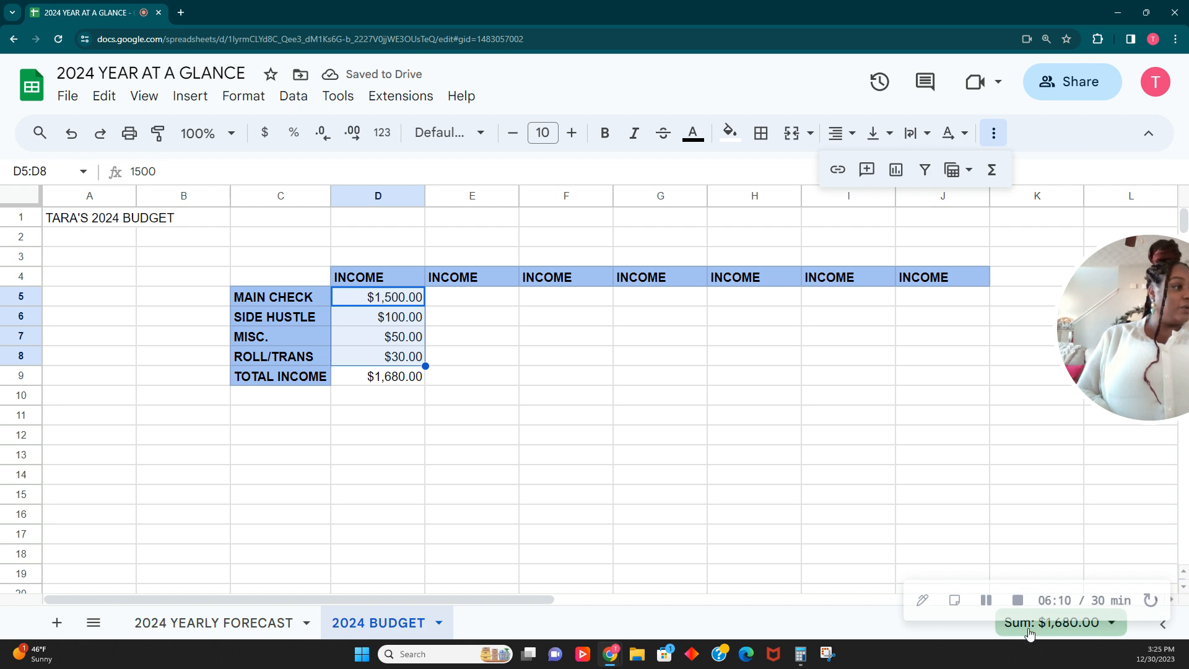
Copy the TOTAL INCOME formula from D9 across E9:J9 and check the copies in E9 and F9.
click(416, 379)
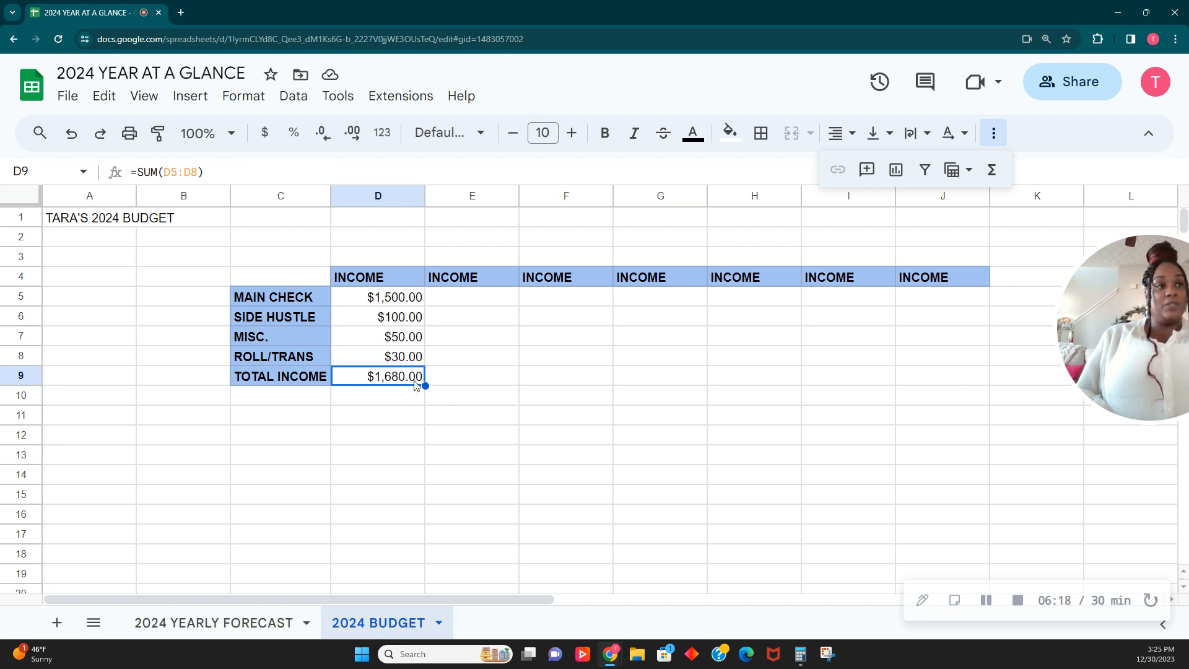
drag(425, 384, 897, 388)
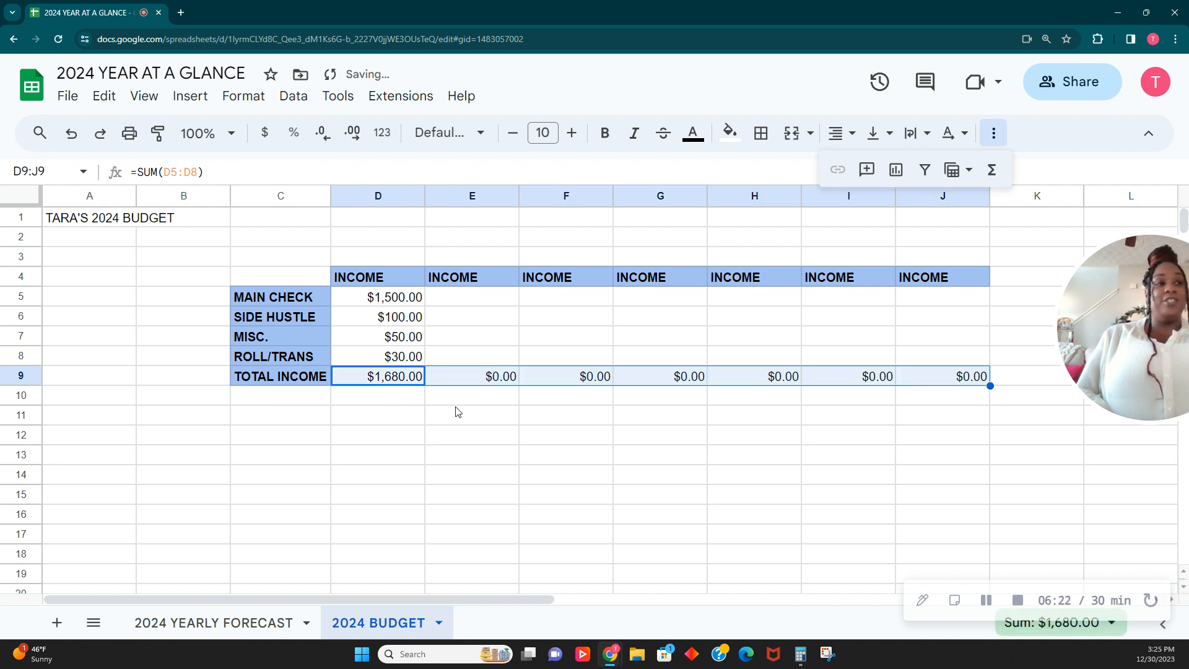
click(513, 381)
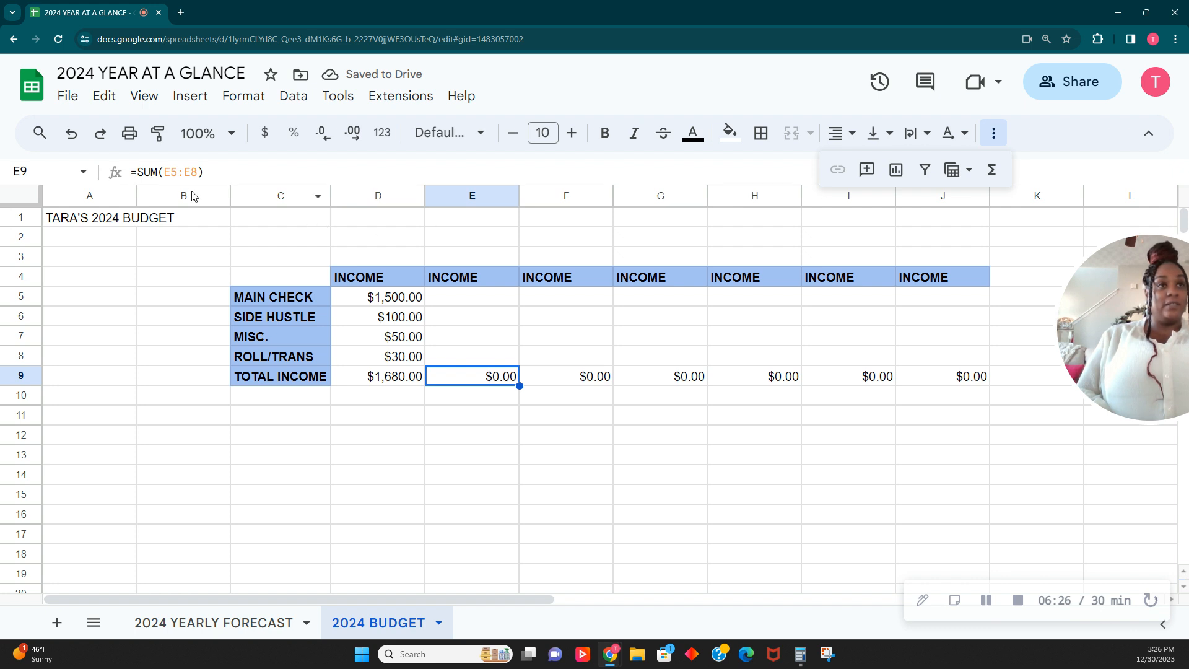
click(566, 378)
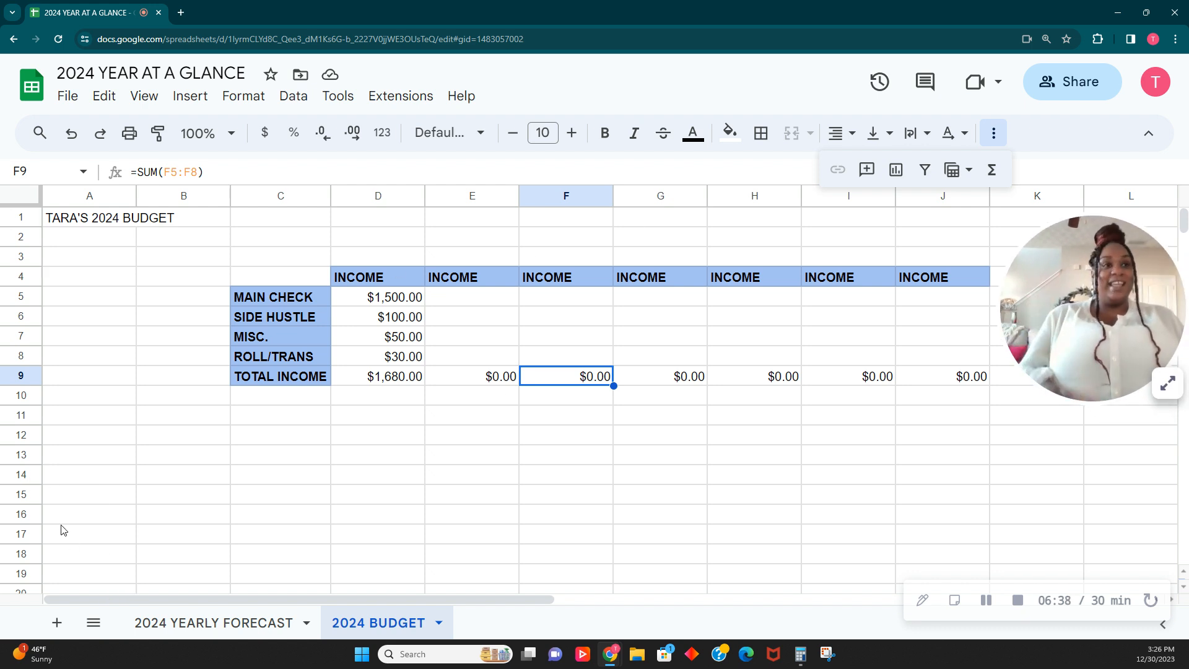
Enter the bill headers DUE, DESCRIPTION and AMOUNT in A10, B10 and C10.
click(89, 401)
text(DU)
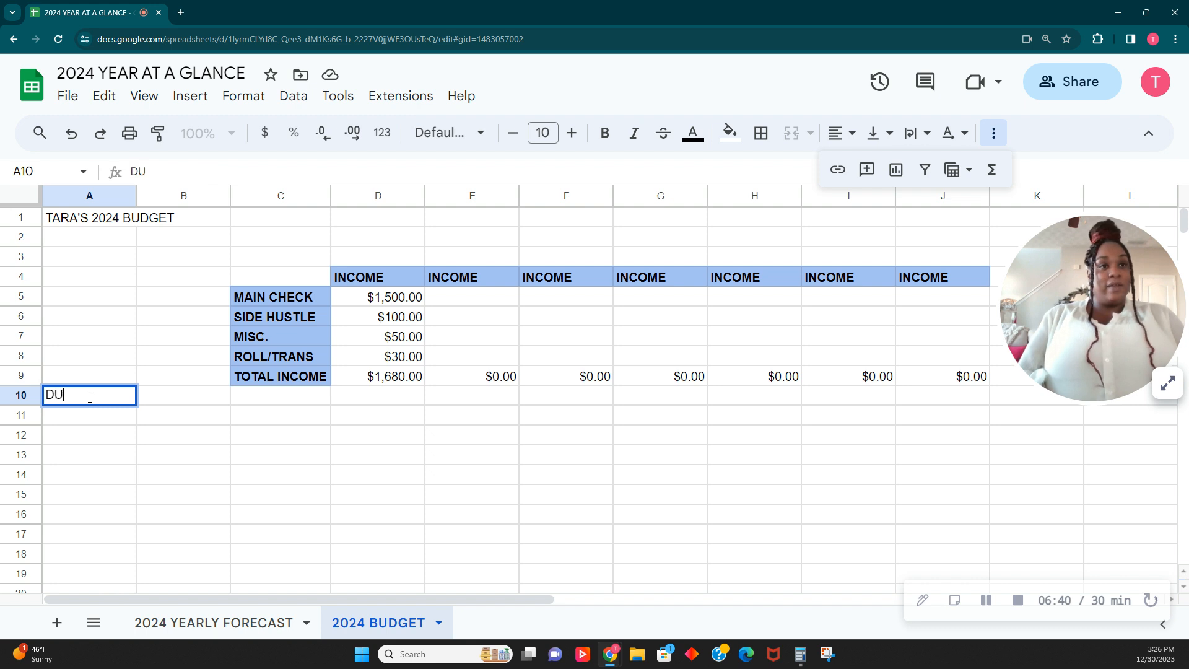
text(E)
key(Tab)
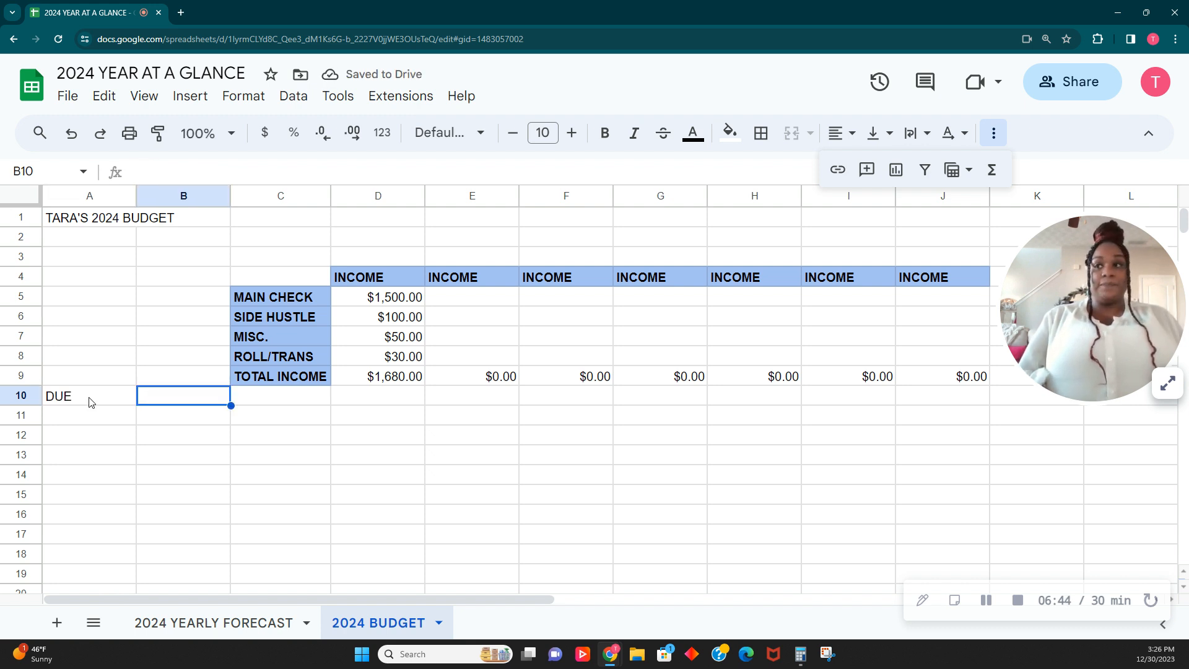
key(Tab)
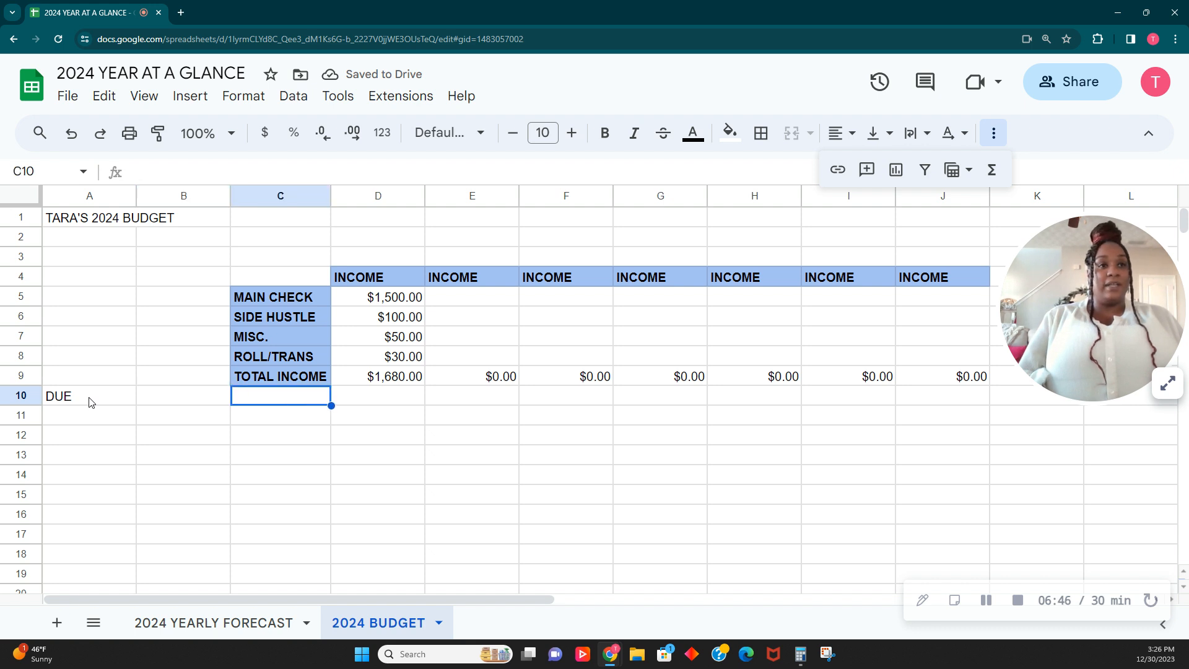
text(AMOUNT)
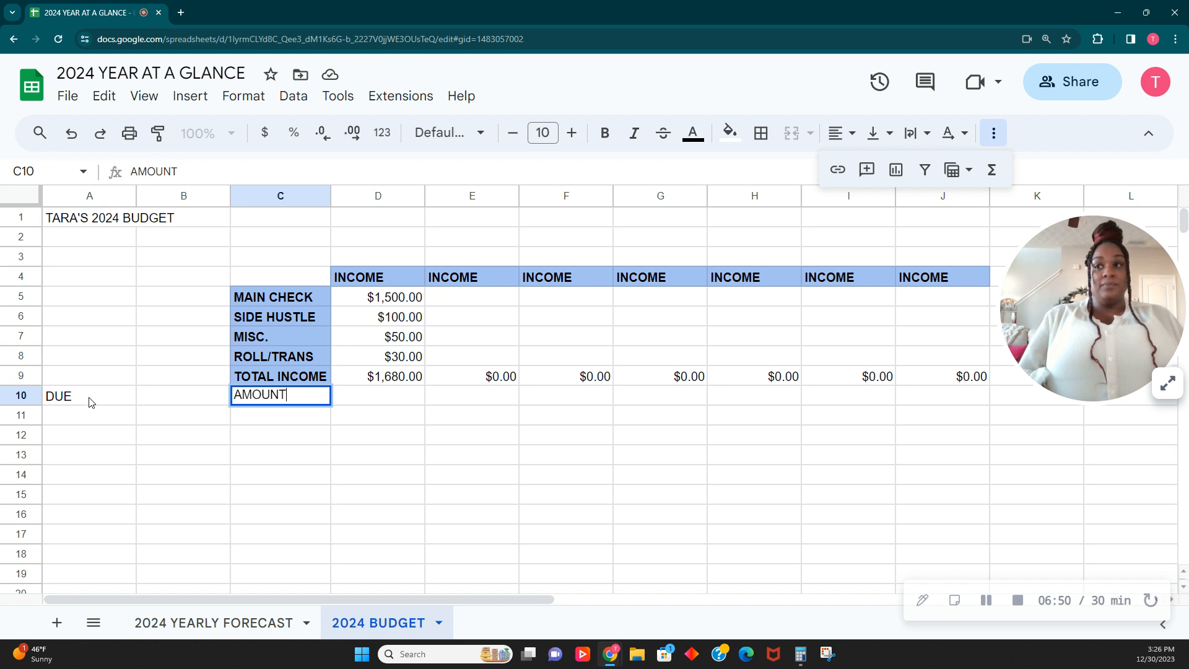
key(Tab)
key(Left)
key(Left)
text(DE)
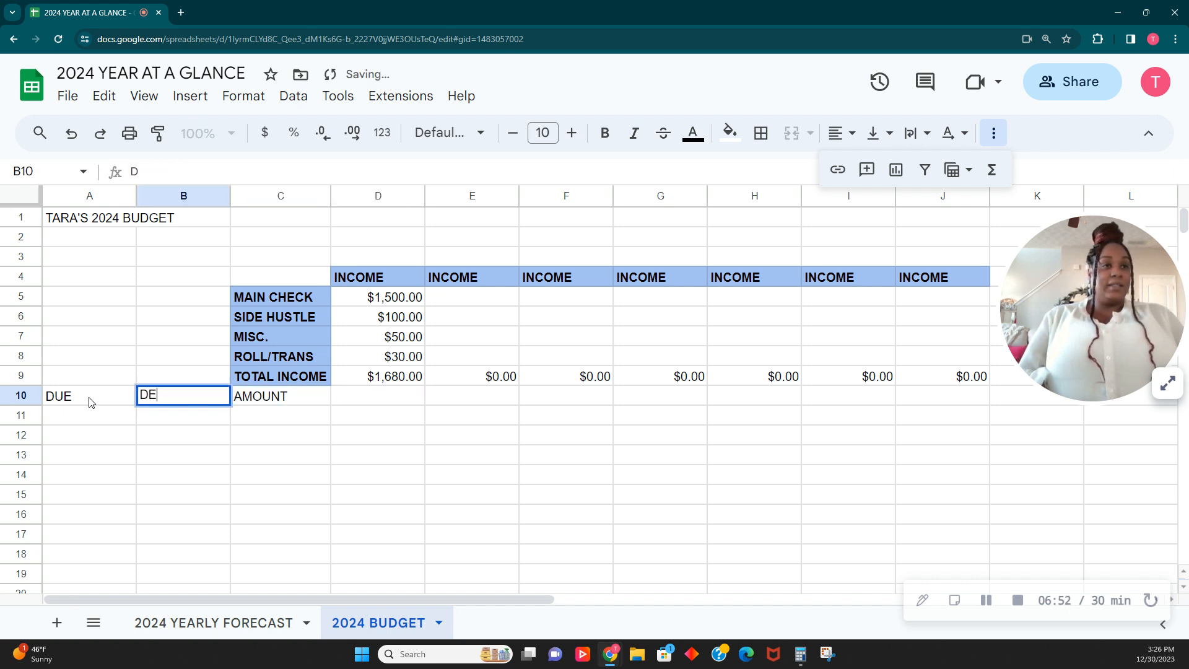
text(CCRIPTION)
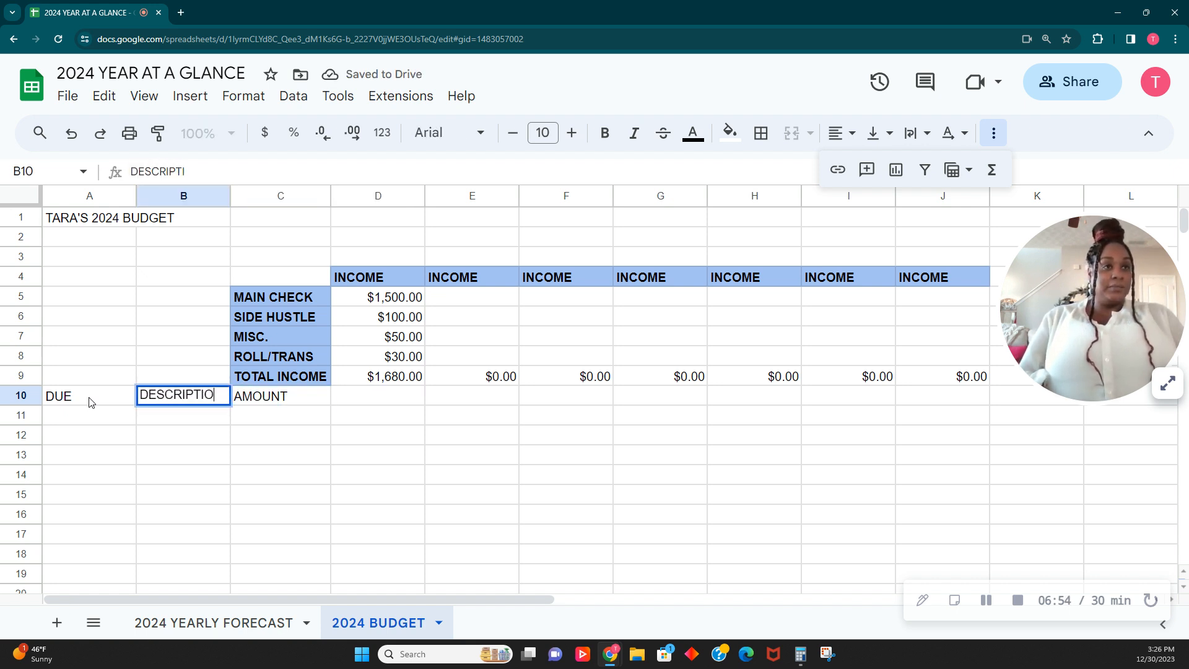
key(Tab)
key(Left)
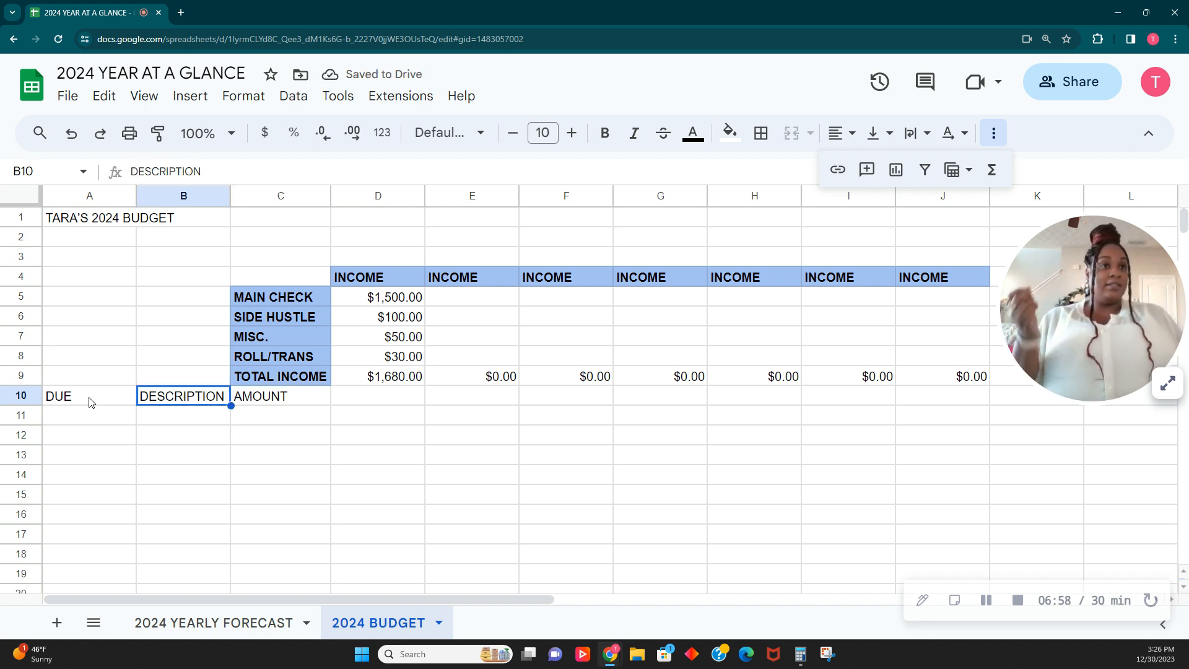
key(Right)
key(Right)
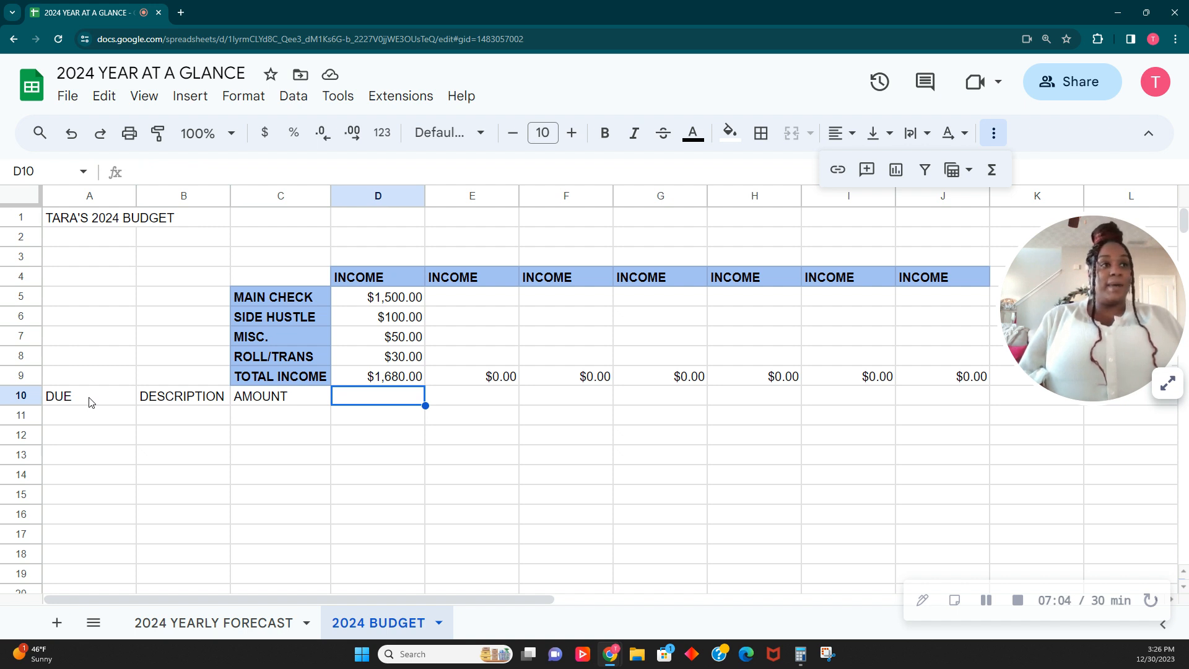
key(Right)
key(Right)
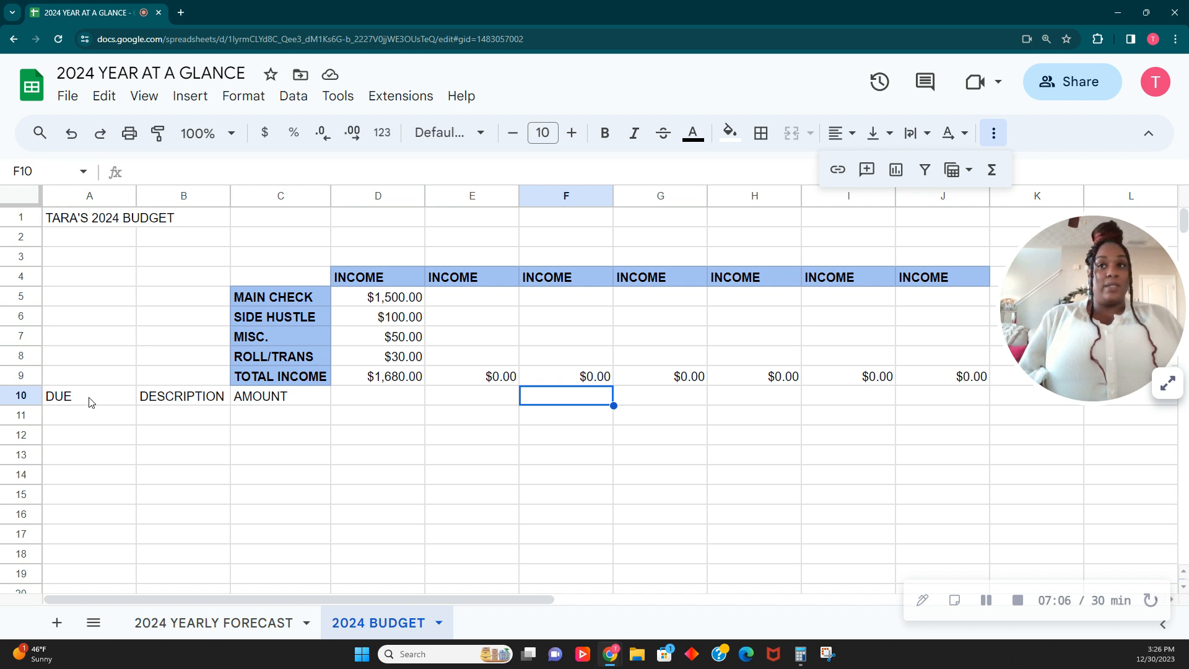
key(Left)
key(Left)
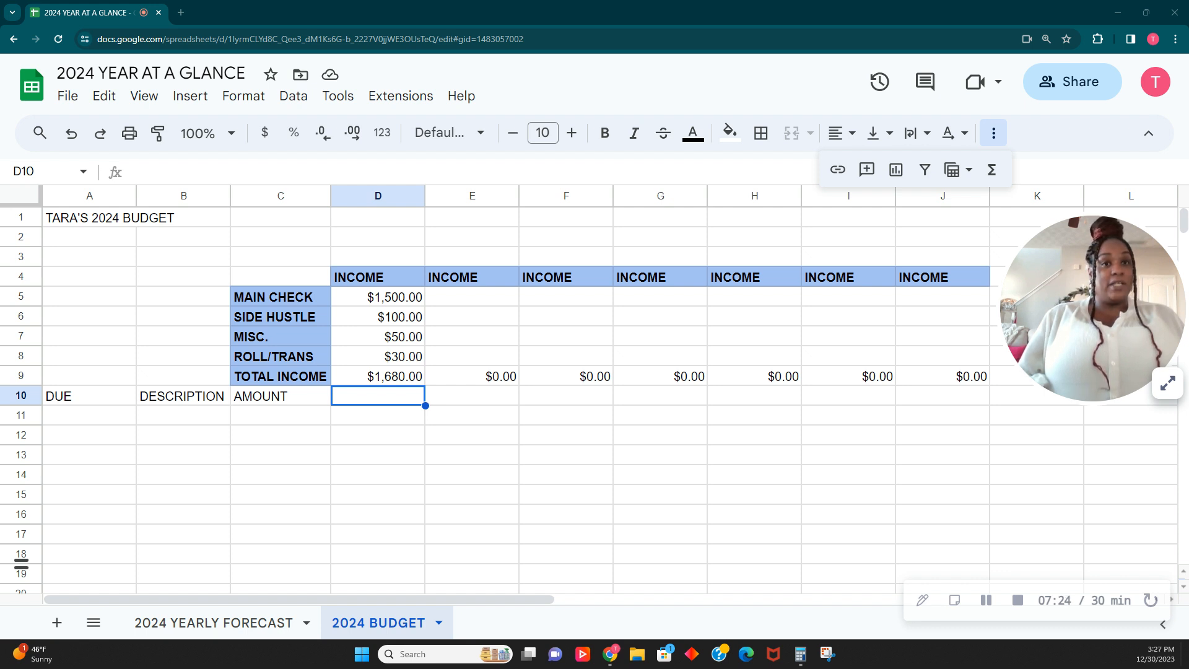
Enter the dates 01.12.24 in D10 and 01.26.24 in E10 as column headers beside AMOUNT.
double_click(397, 398)
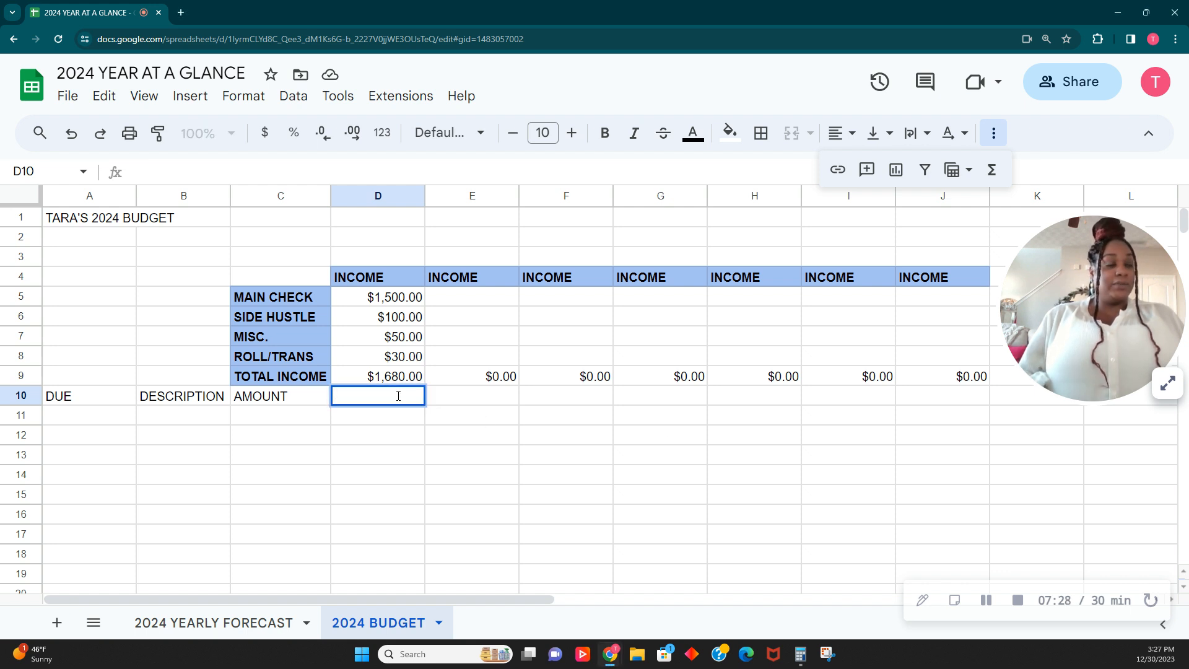
text(0)
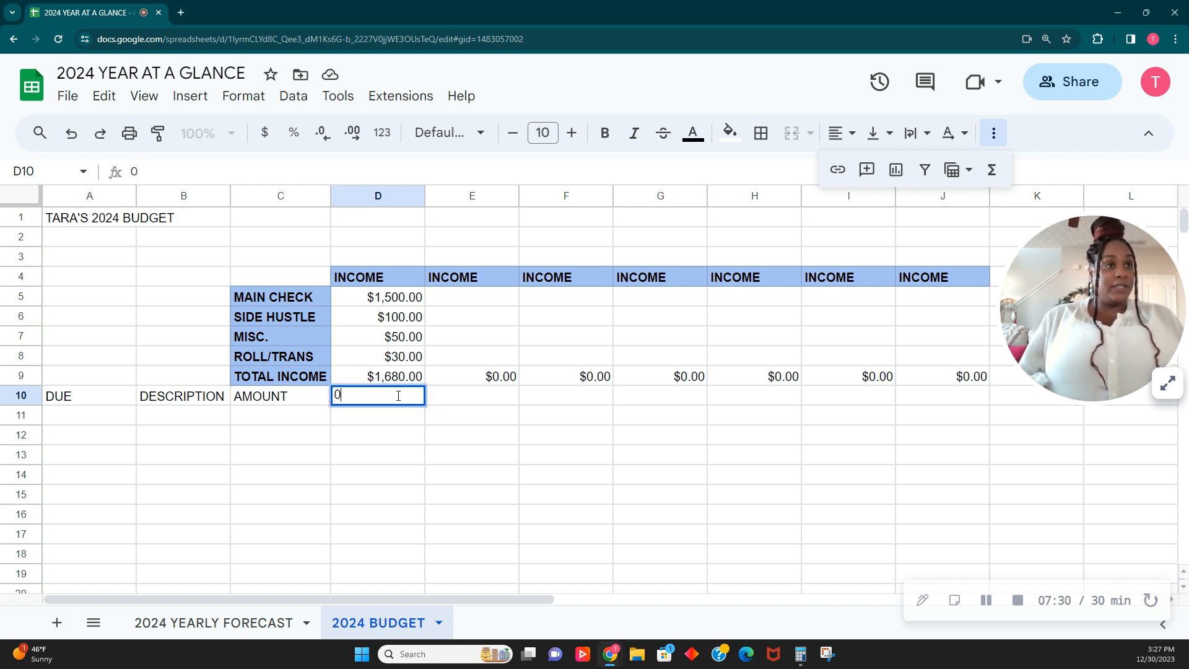
text(1.12)
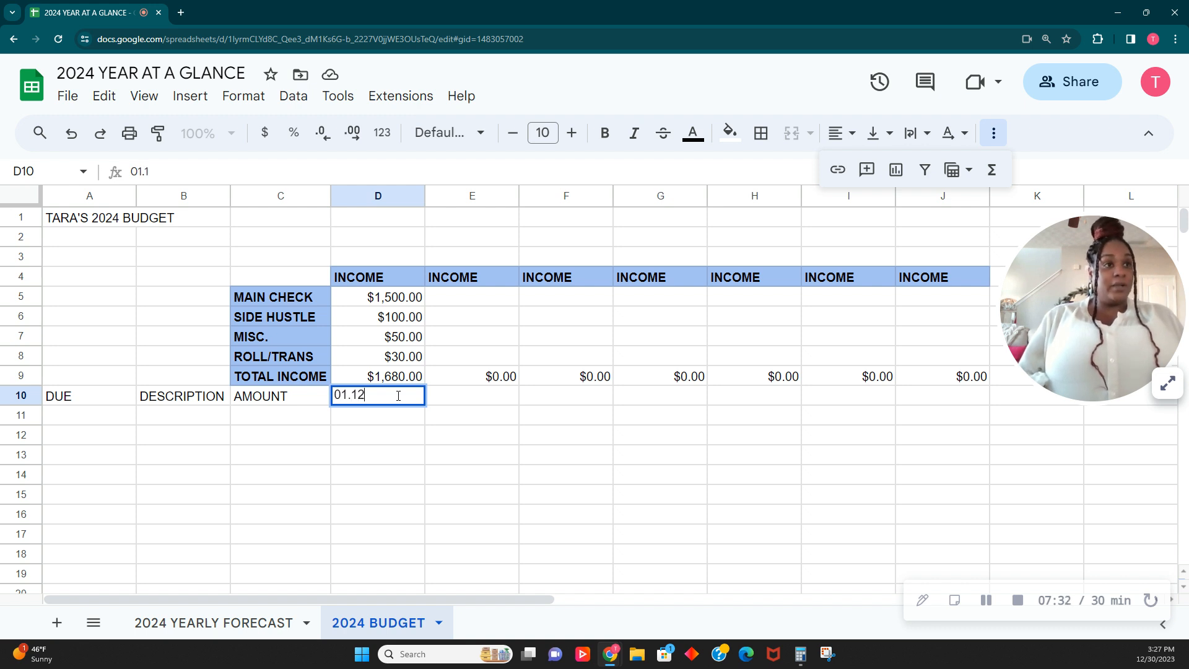
text(.24)
key(Tab)
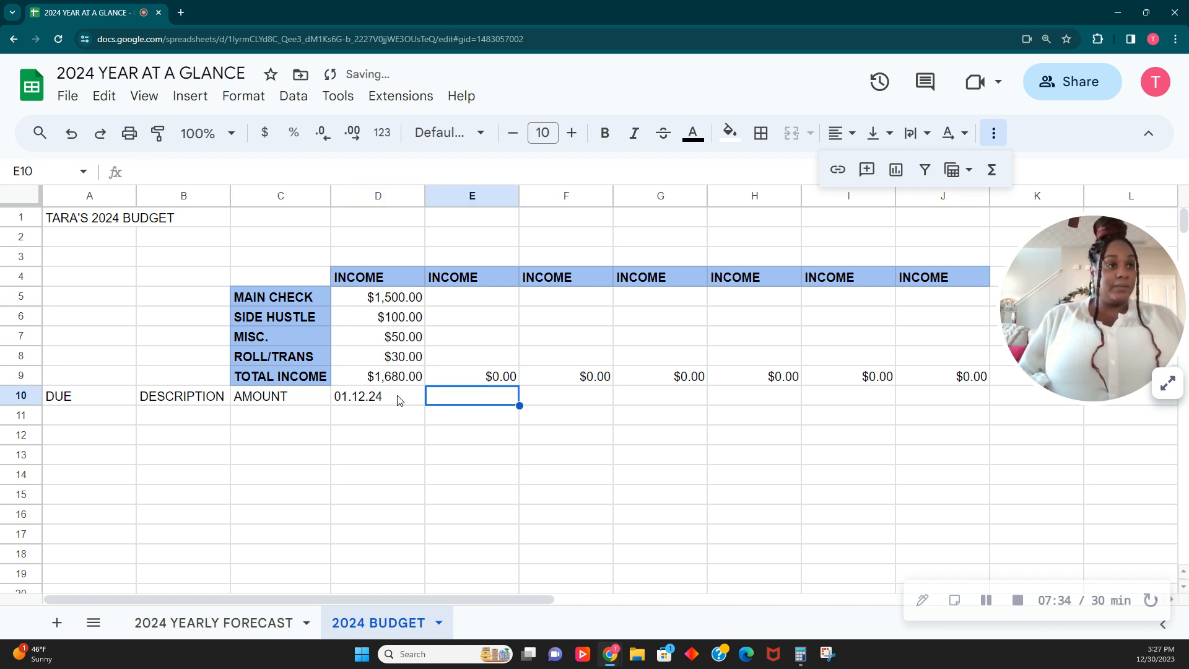
text(01)
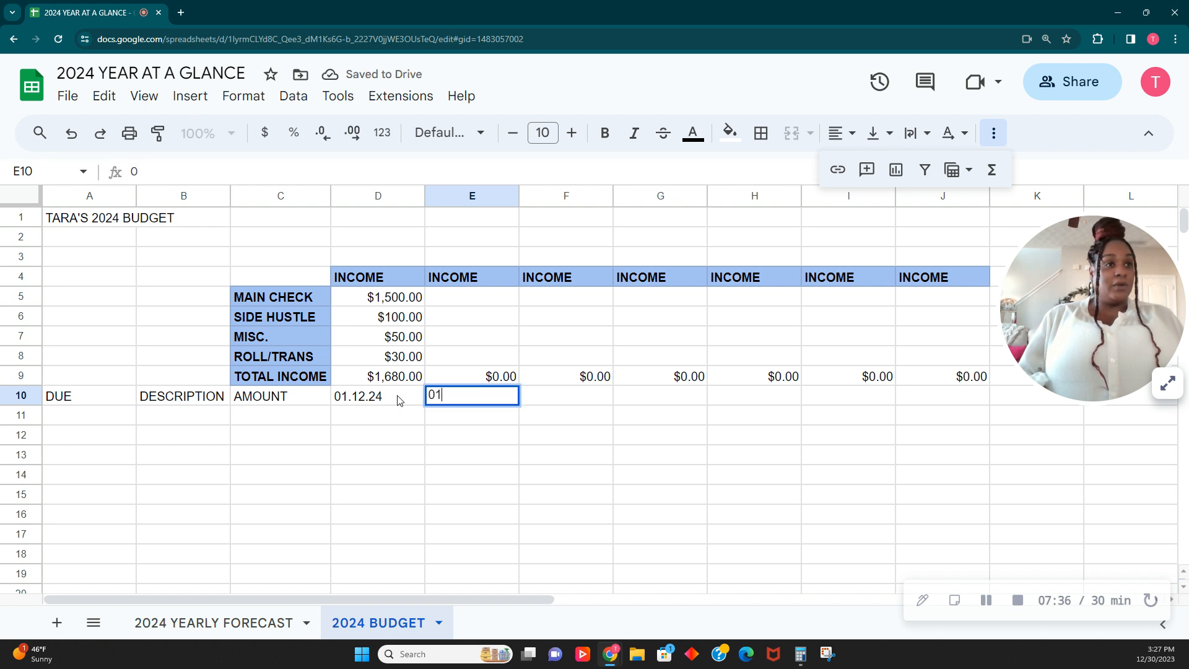
text(.26.24)
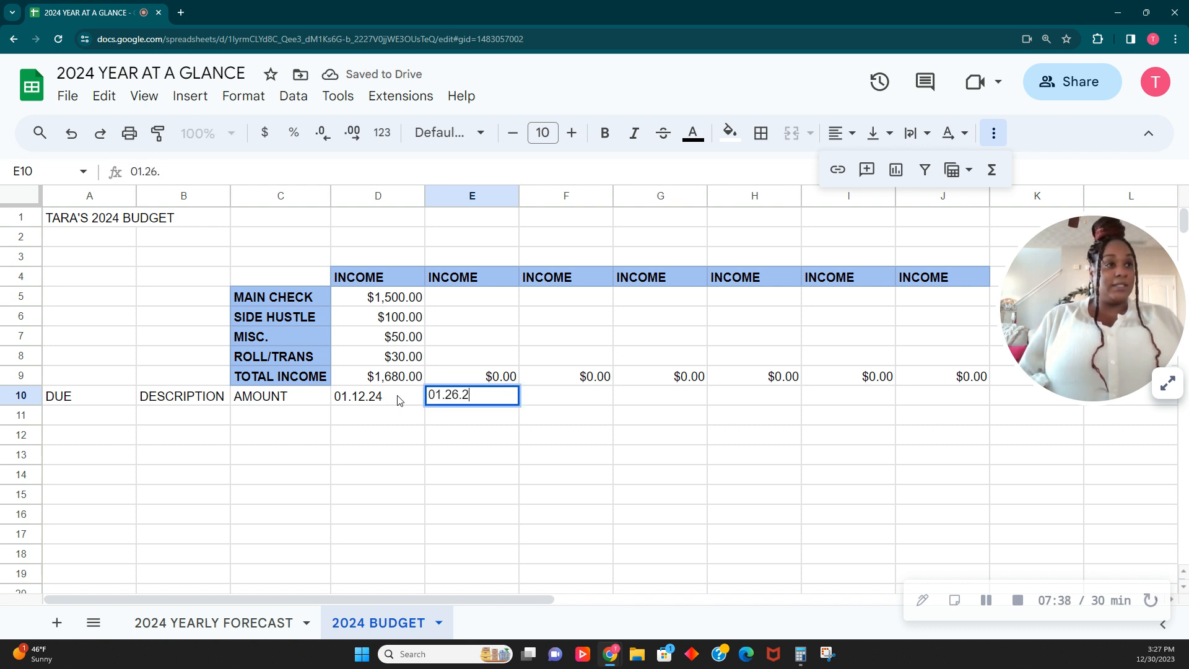
key(Tab)
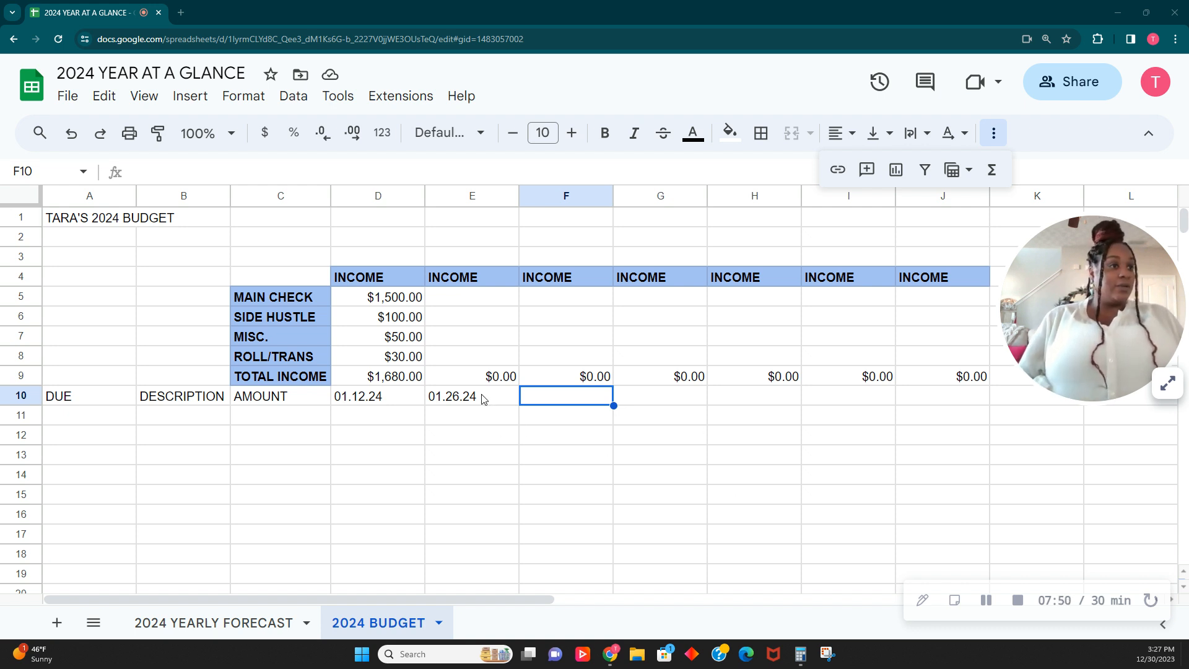
click(511, 401)
click(407, 406)
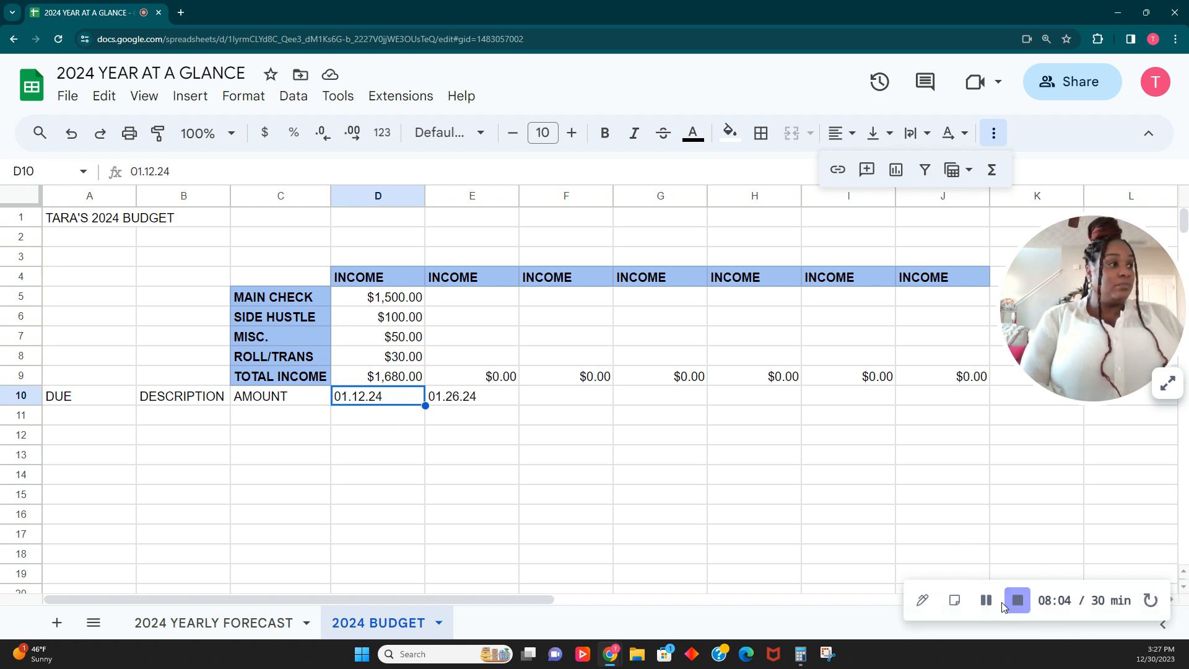
click(951, 455)
click(370, 401)
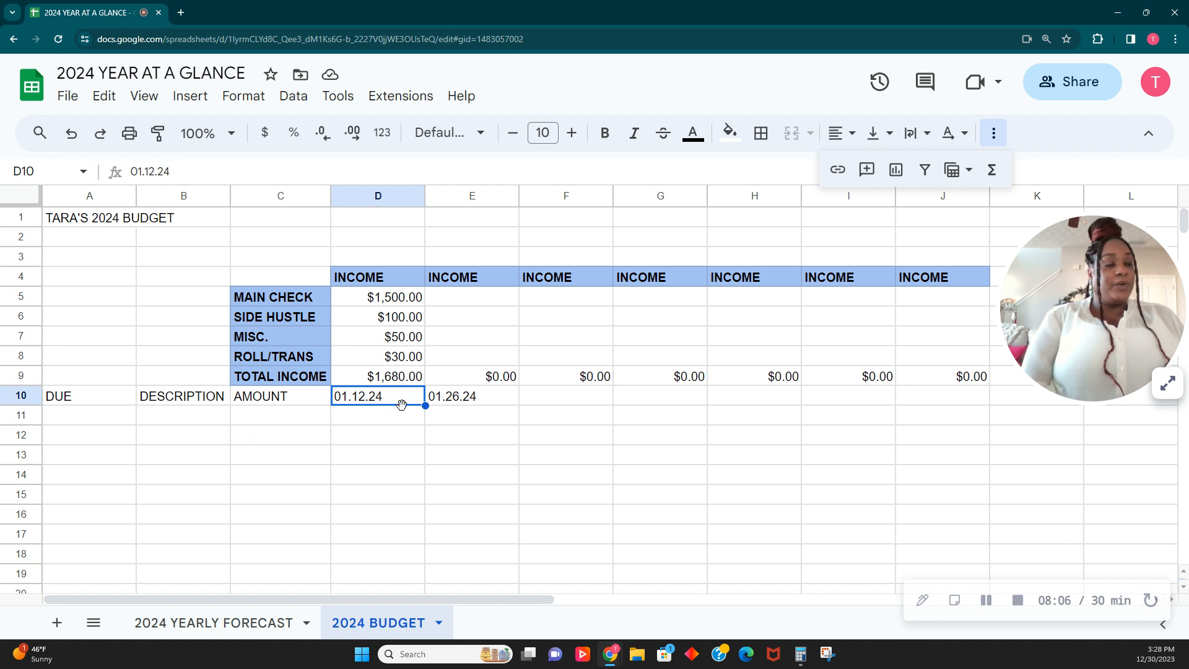
drag(498, 400, 390, 403)
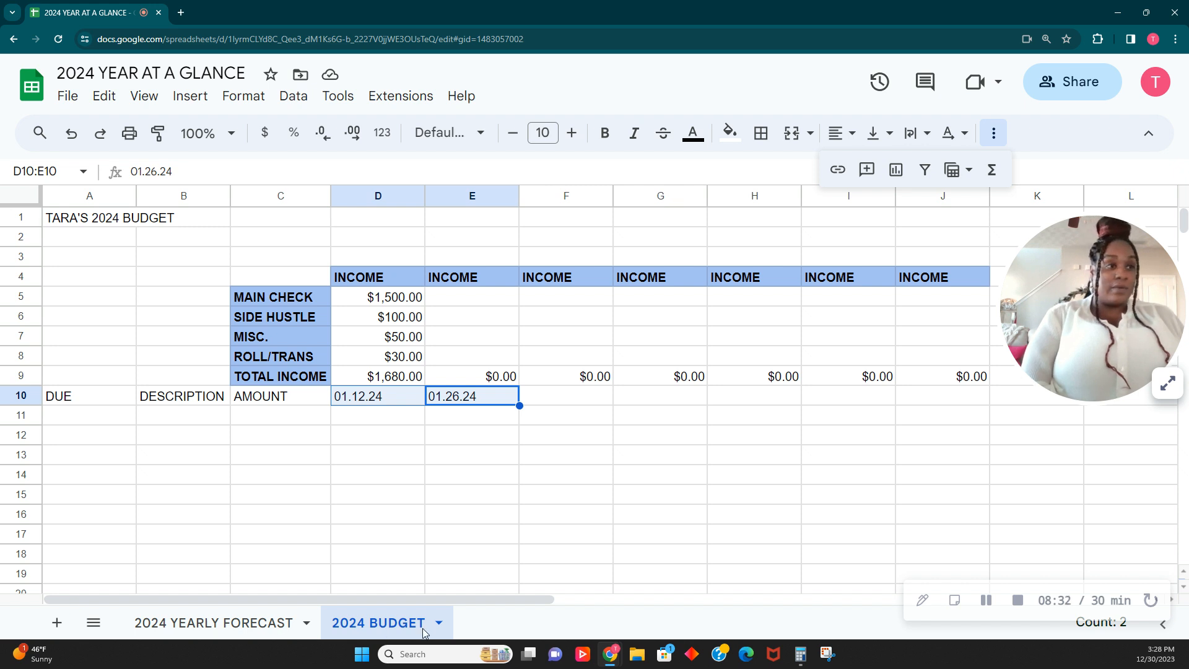
click(388, 400)
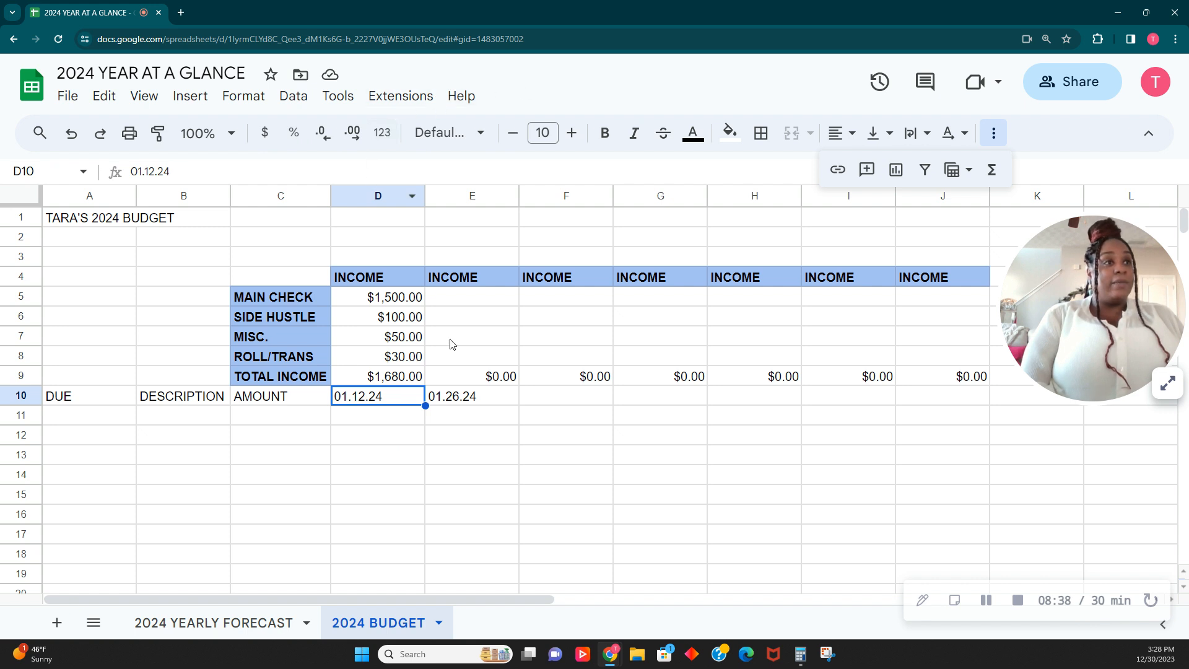
Apply the Date number format to the two date headers in D10:E10.
drag(489, 402, 380, 398)
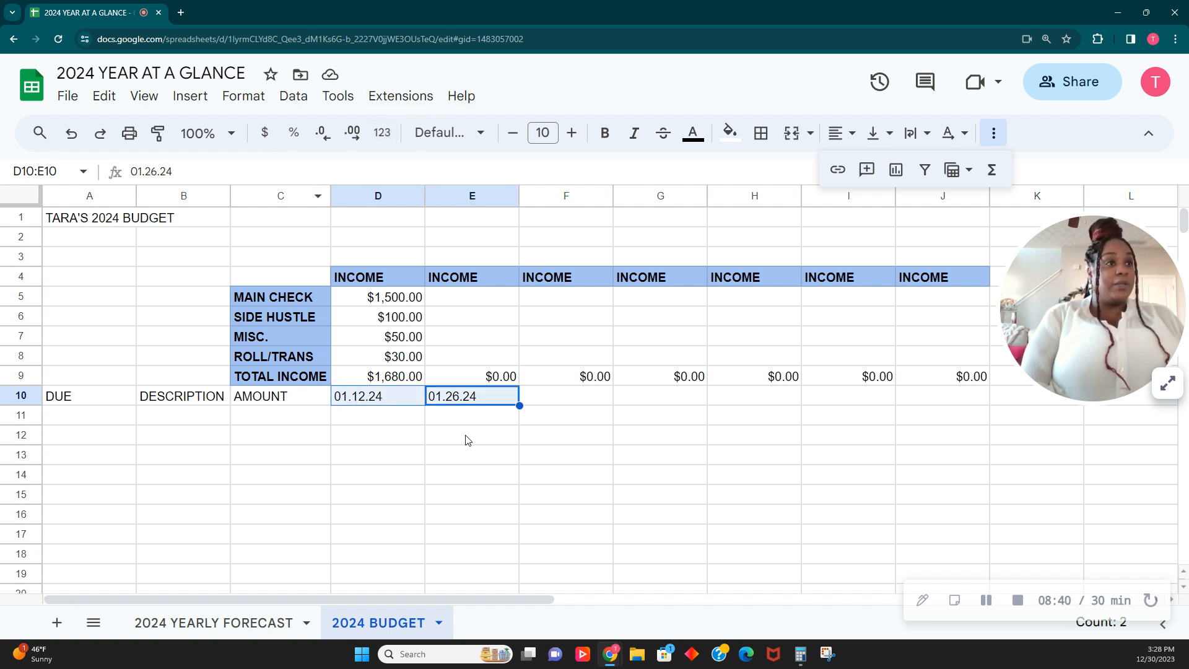
click(259, 99)
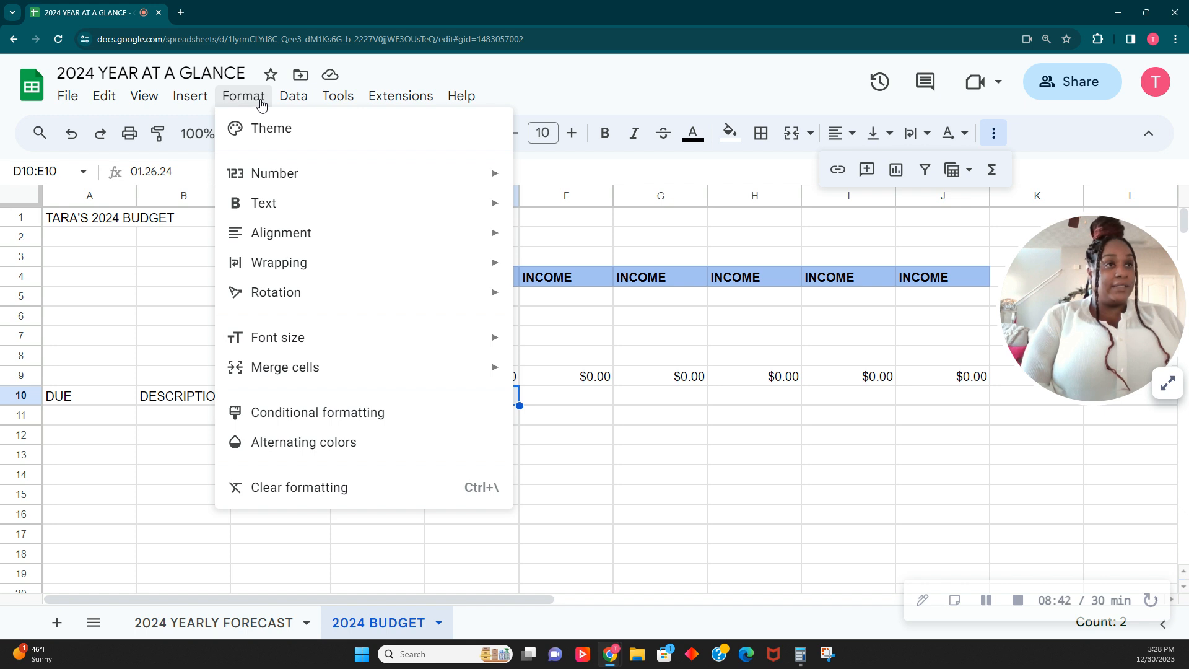
mouse_move(285, 363)
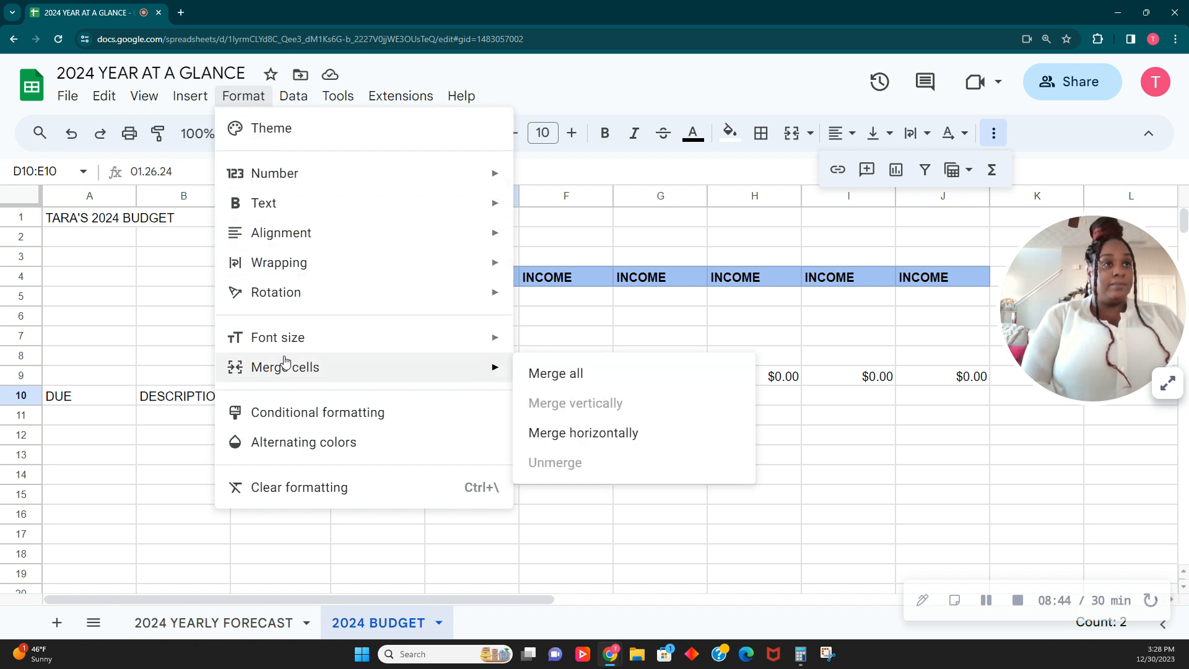
mouse_move(381, 179)
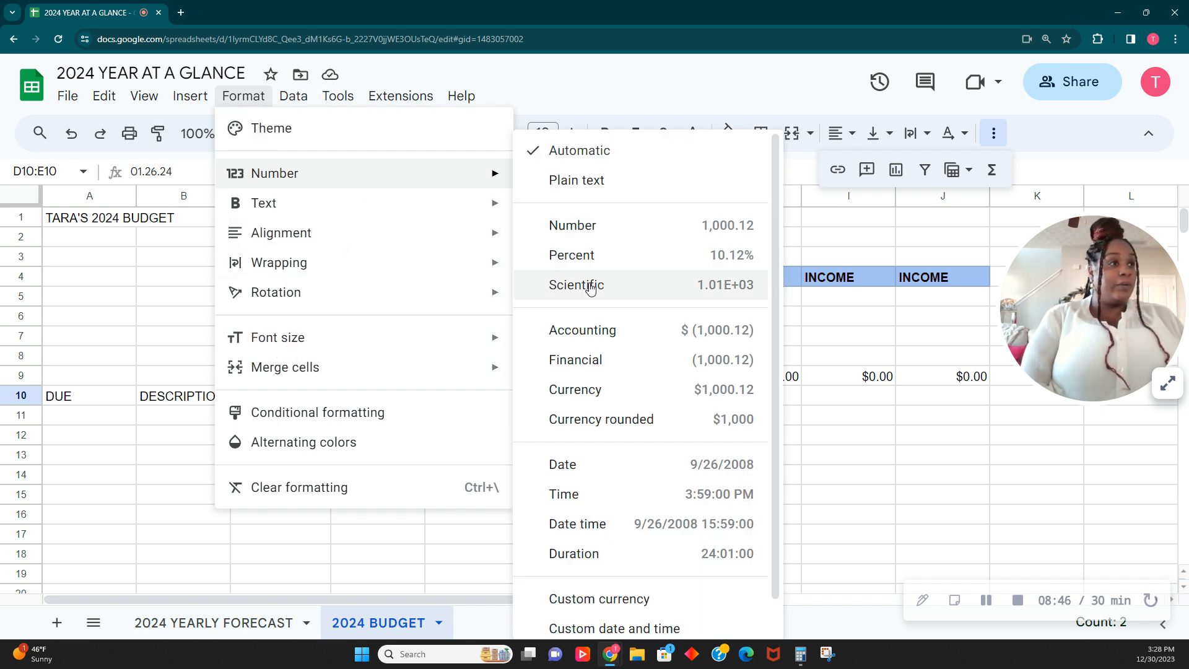
click(593, 475)
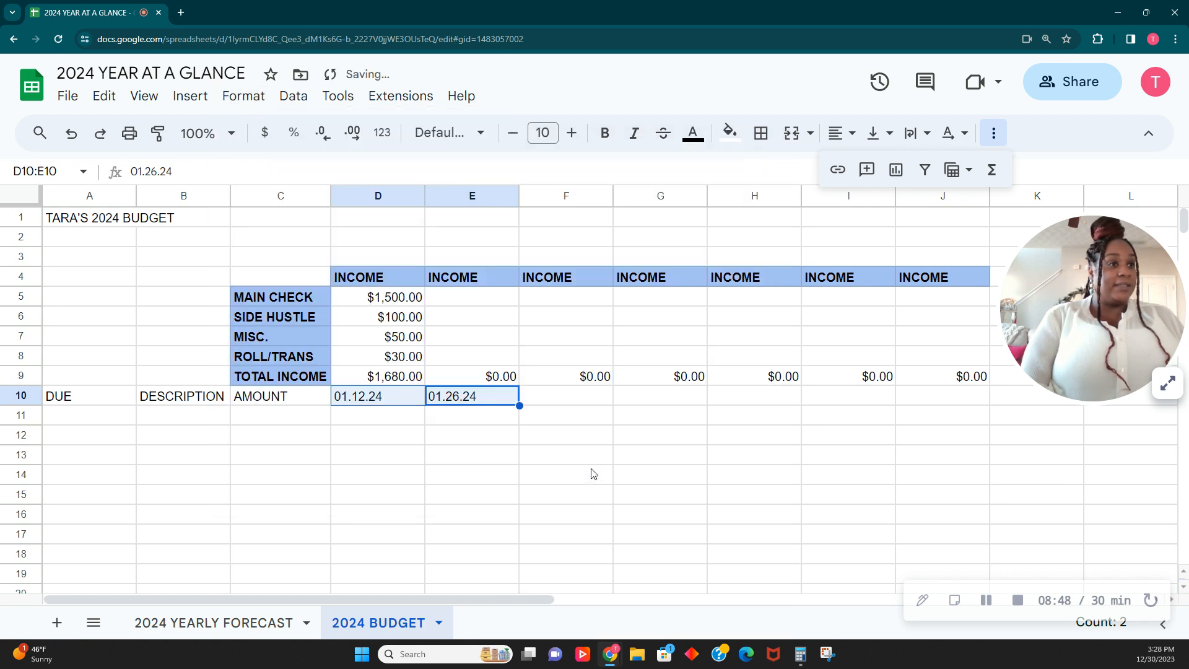
click(458, 433)
click(399, 398)
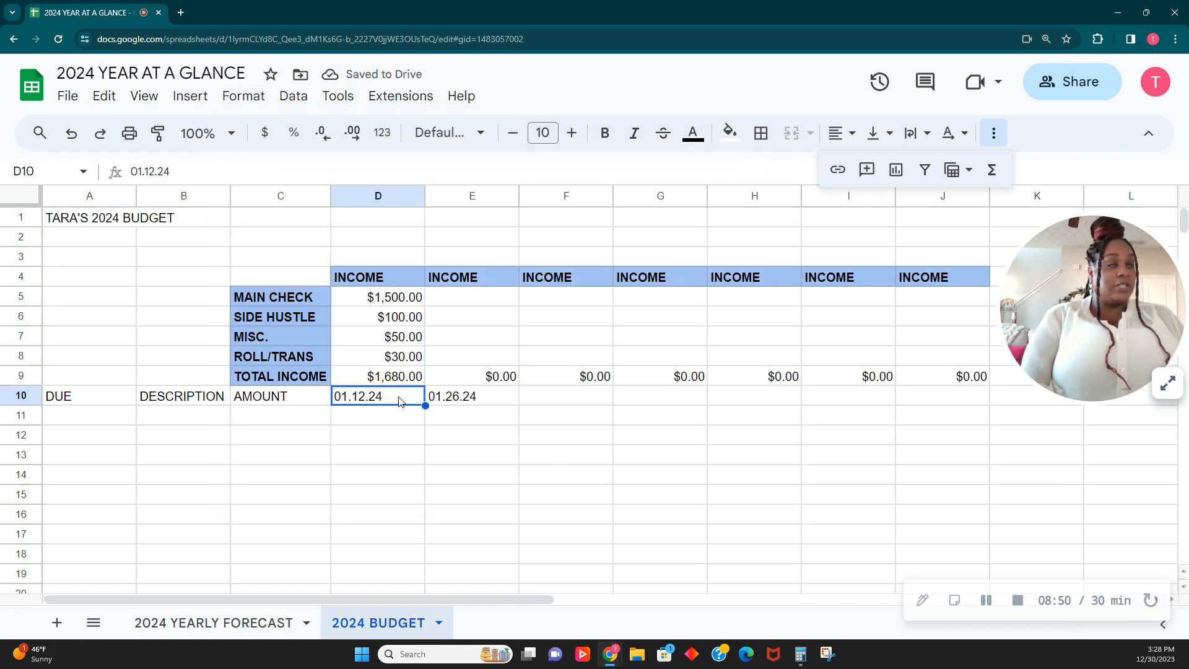
click(242, 96)
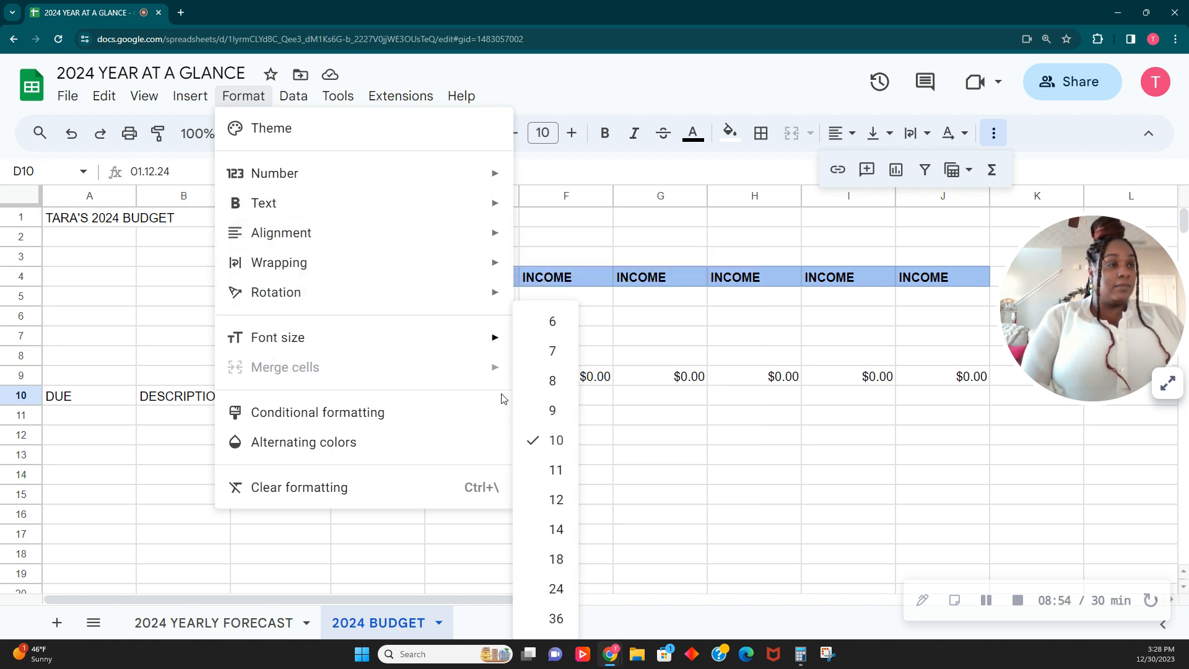
click(712, 474)
Replace the first date header in D10 with the pay period 01/12 - 01/25.
click(369, 399)
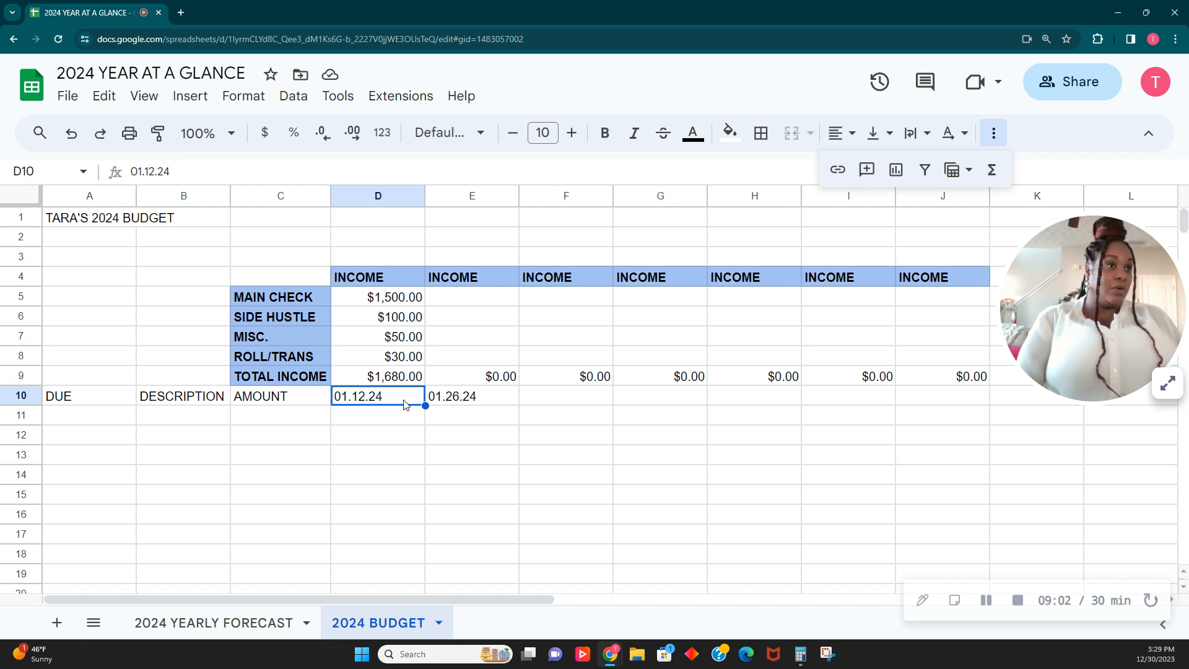
text(01/12)
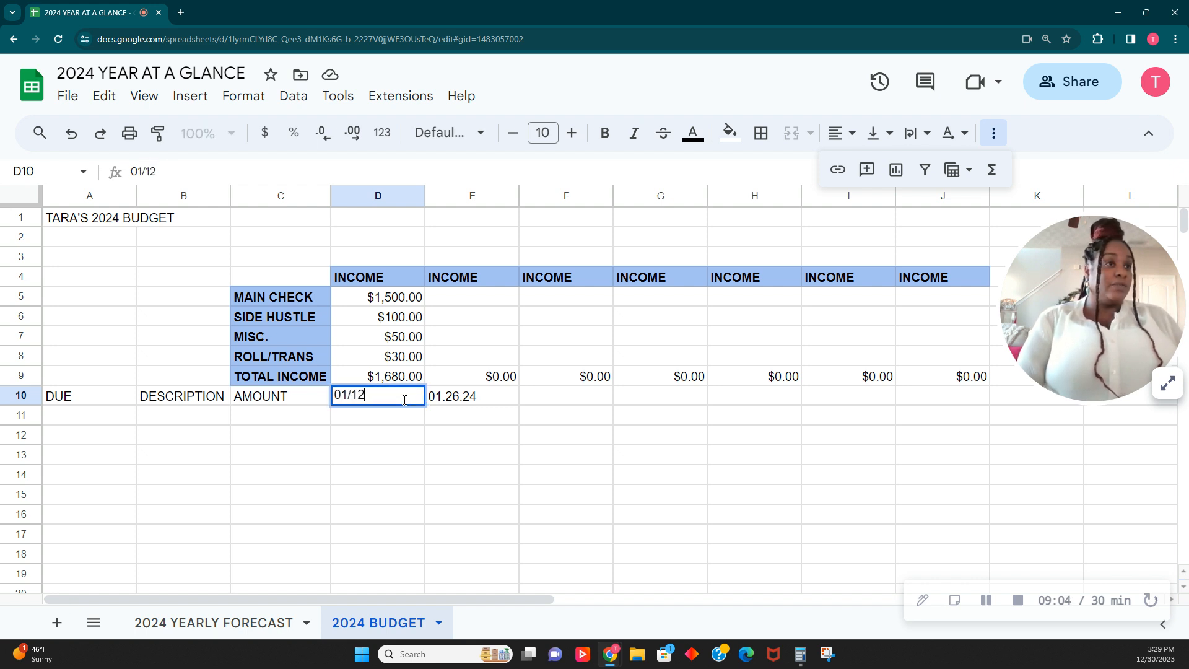
text( - 01/)
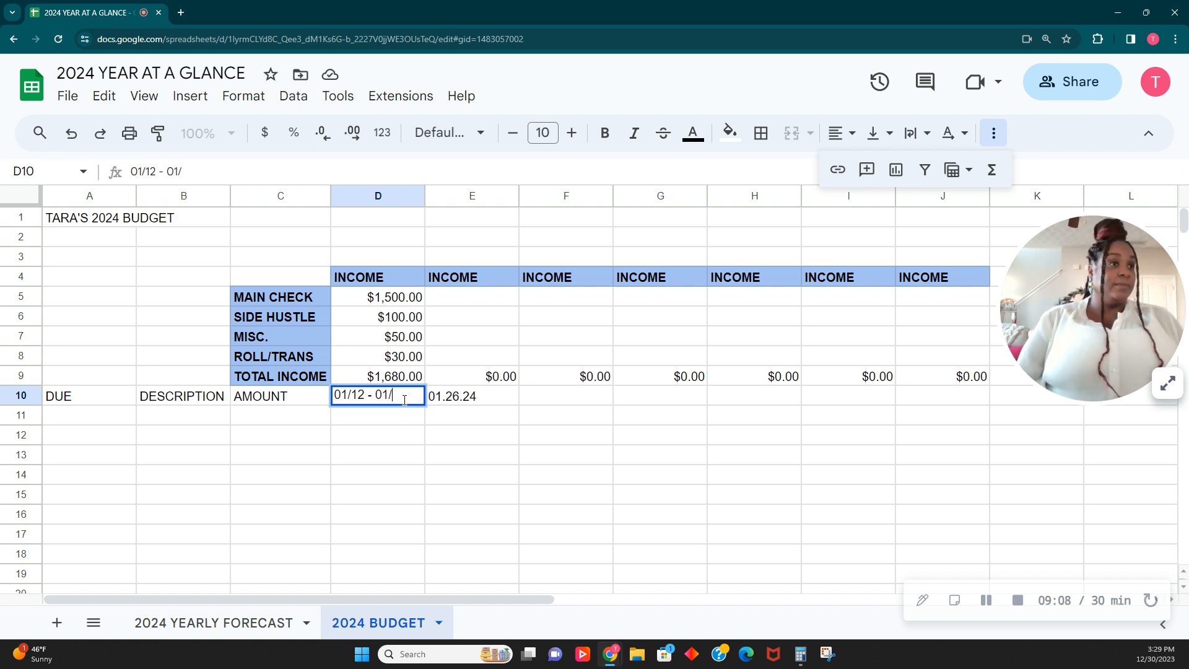
text(25/24)
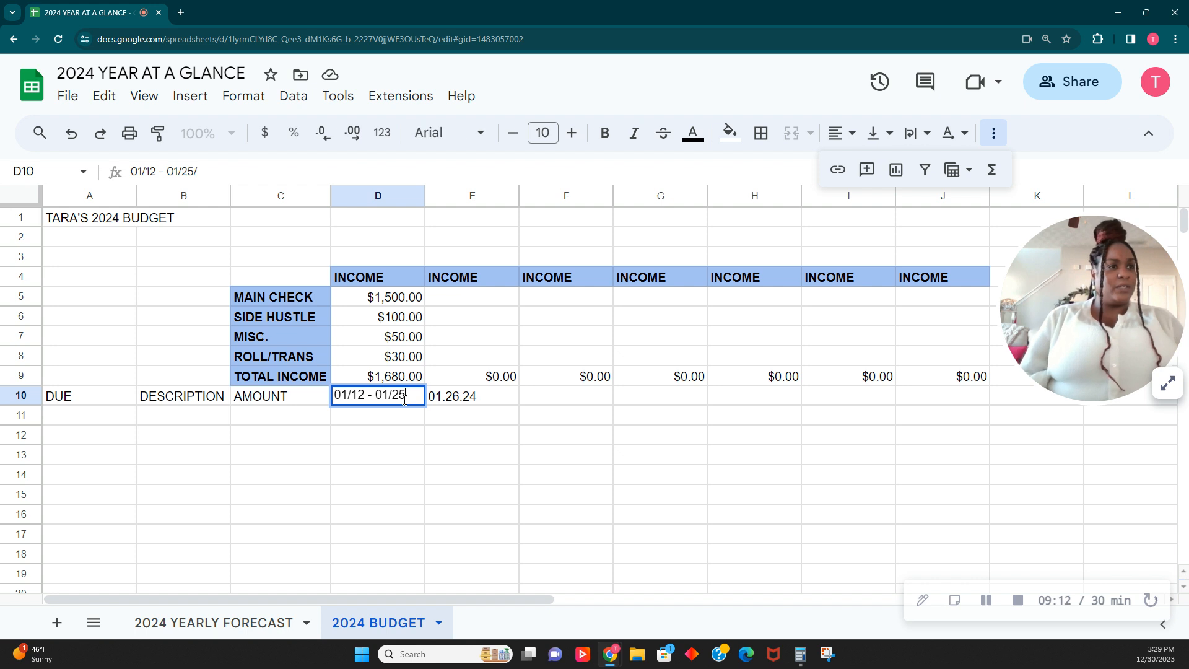
key(Tab)
click(404, 402)
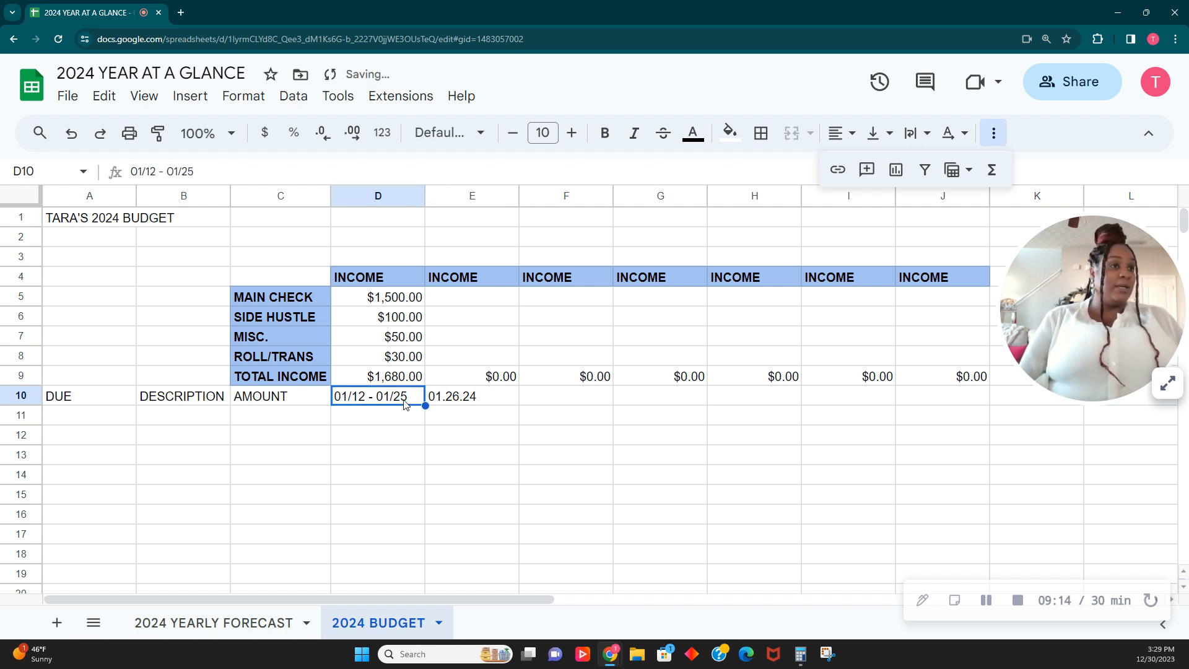
Replace the second date header in E10 with the pay period 01/26 - 02/29.
click(479, 397)
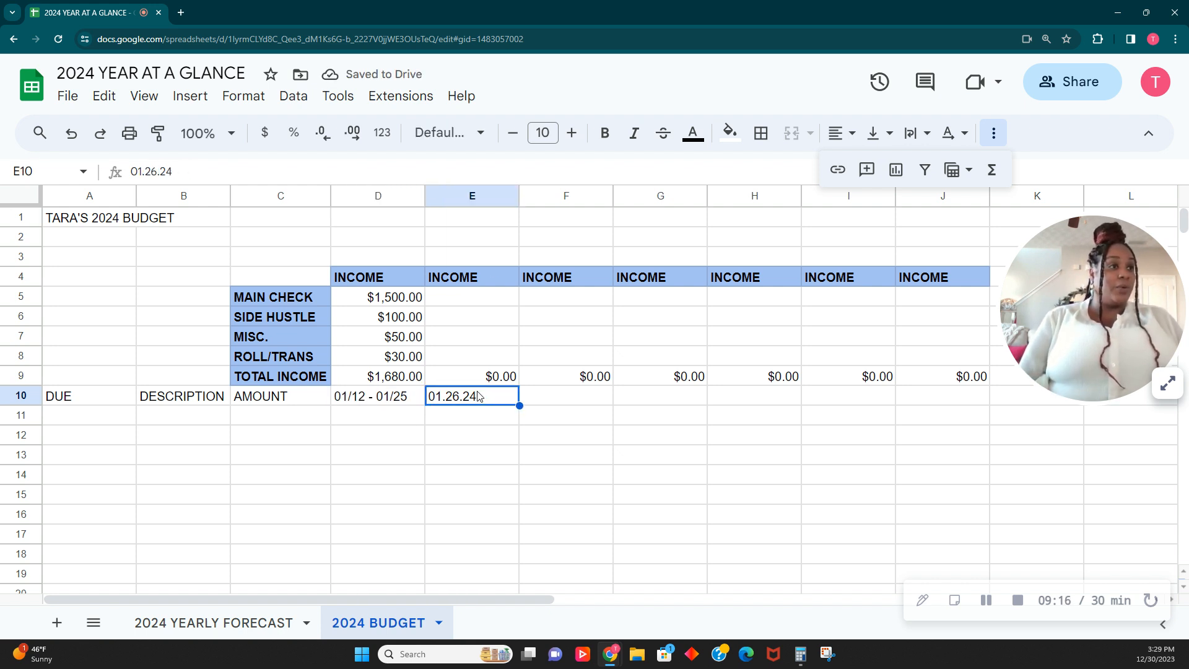
text(01/26)
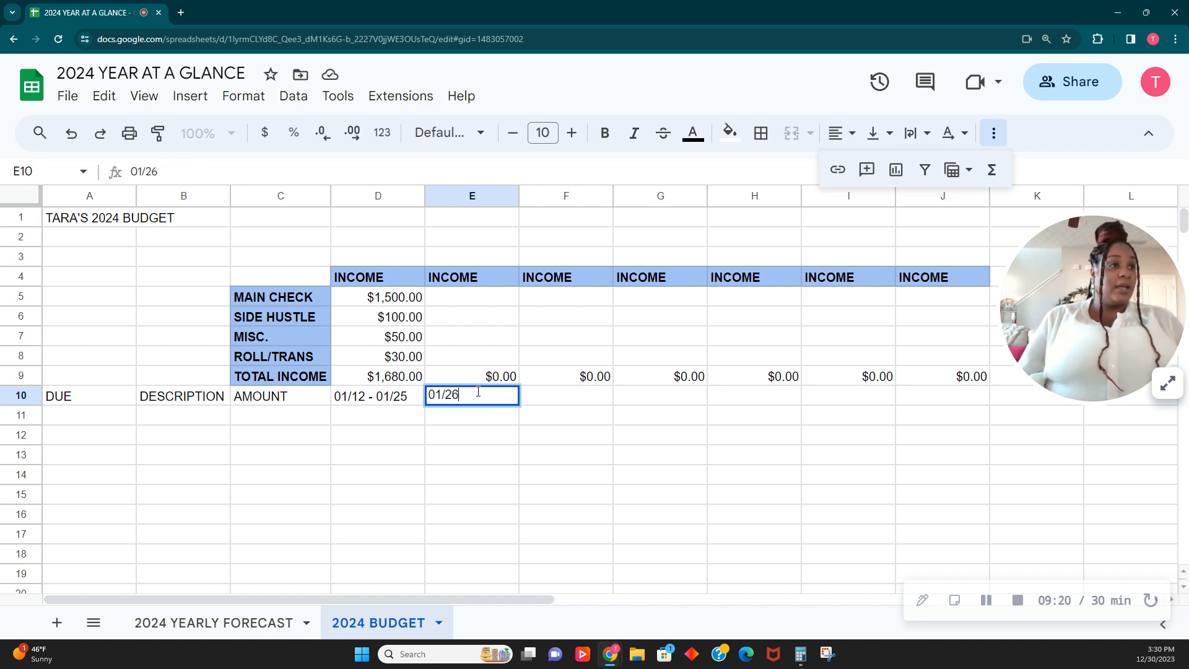
text( -)
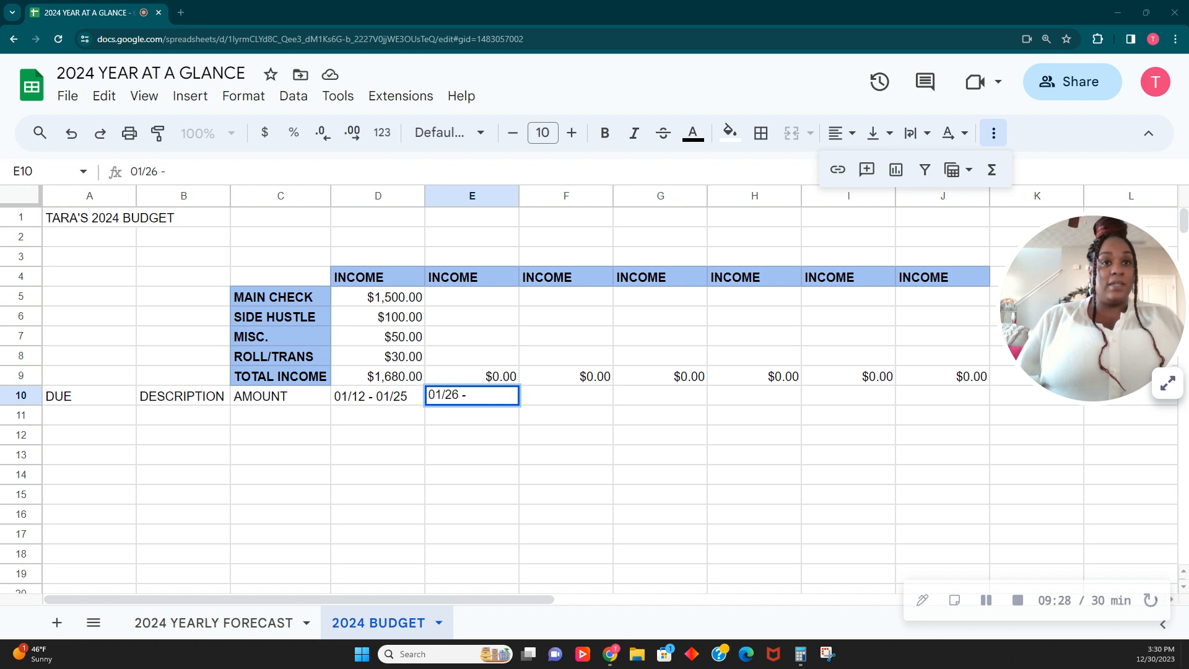
text(02)
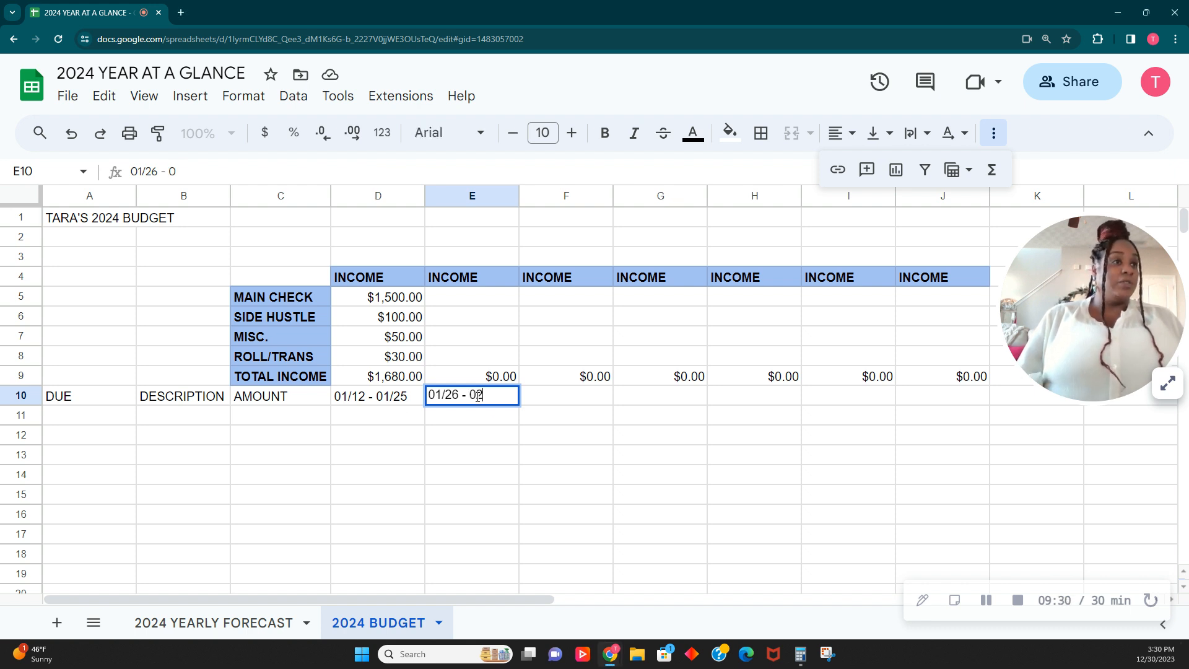
text(/29)
key(Tab)
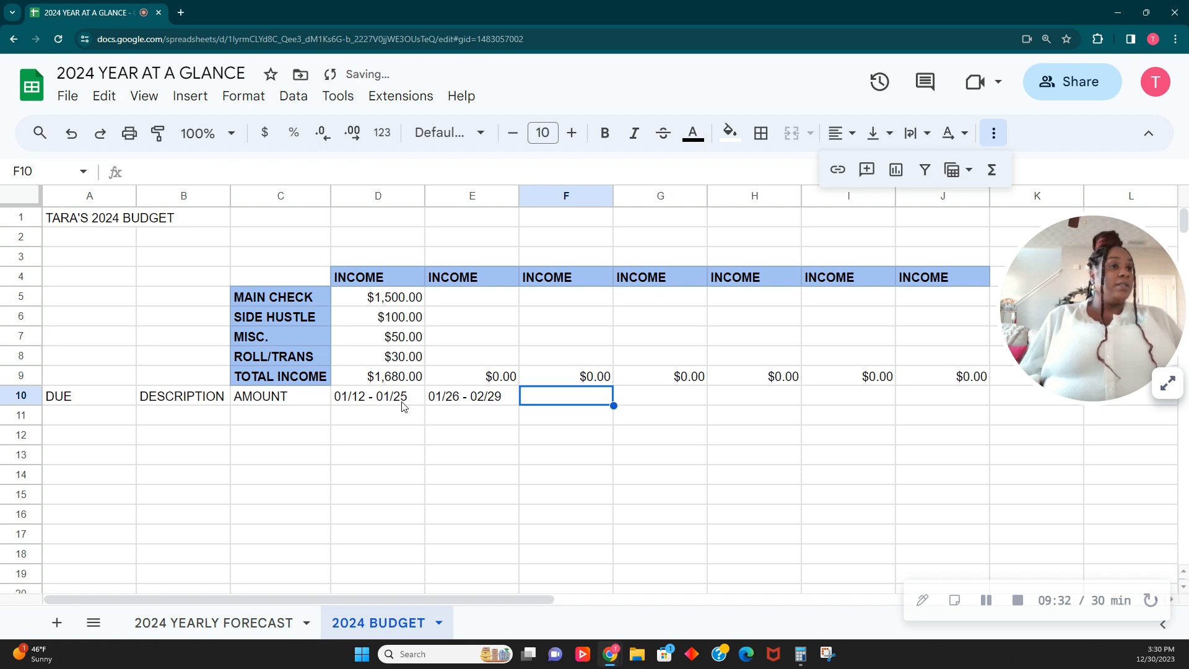
Center the two pay period headers in D10:E10 horizontally.
drag(403, 406, 469, 411)
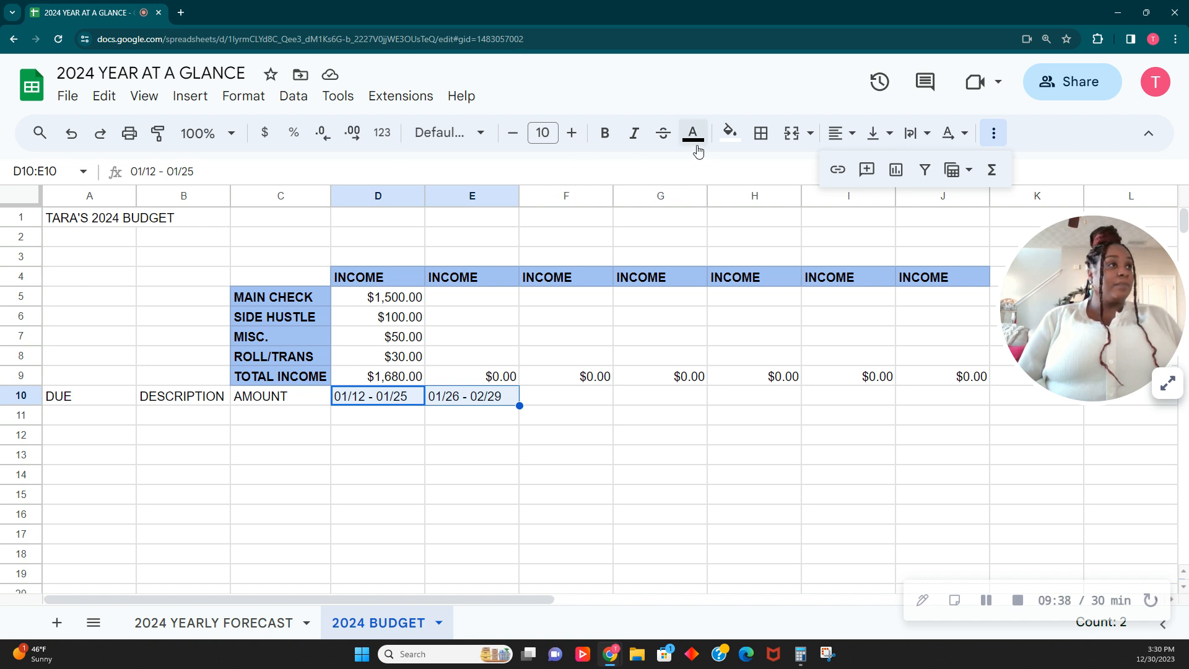
click(854, 135)
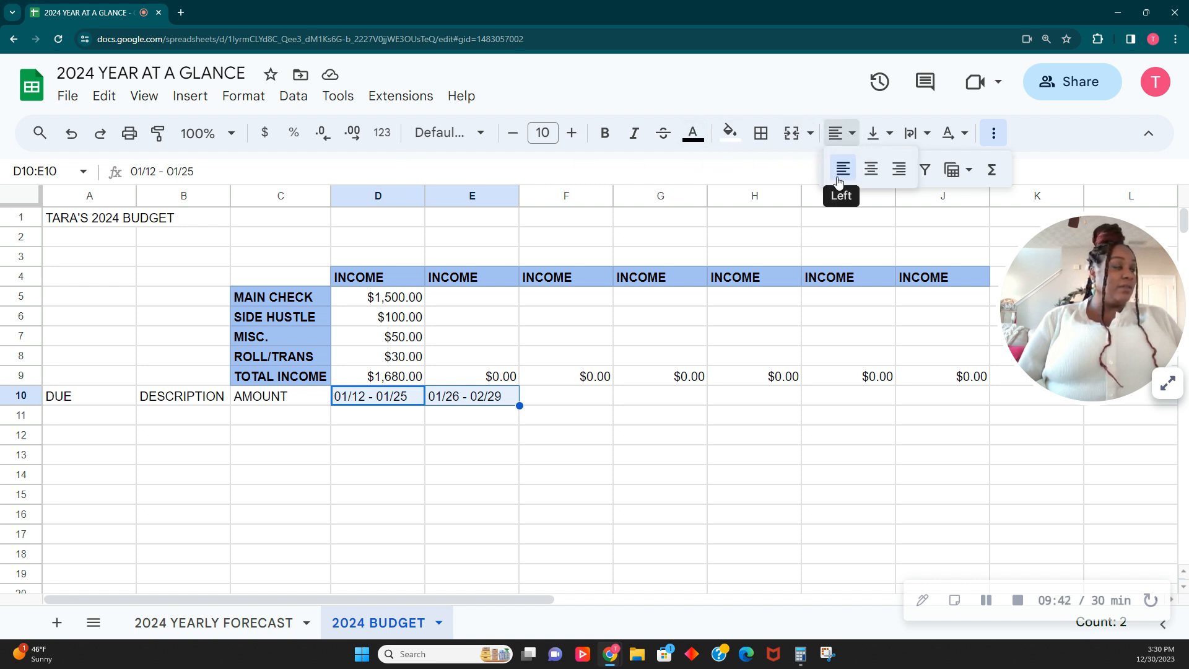
click(862, 179)
click(615, 420)
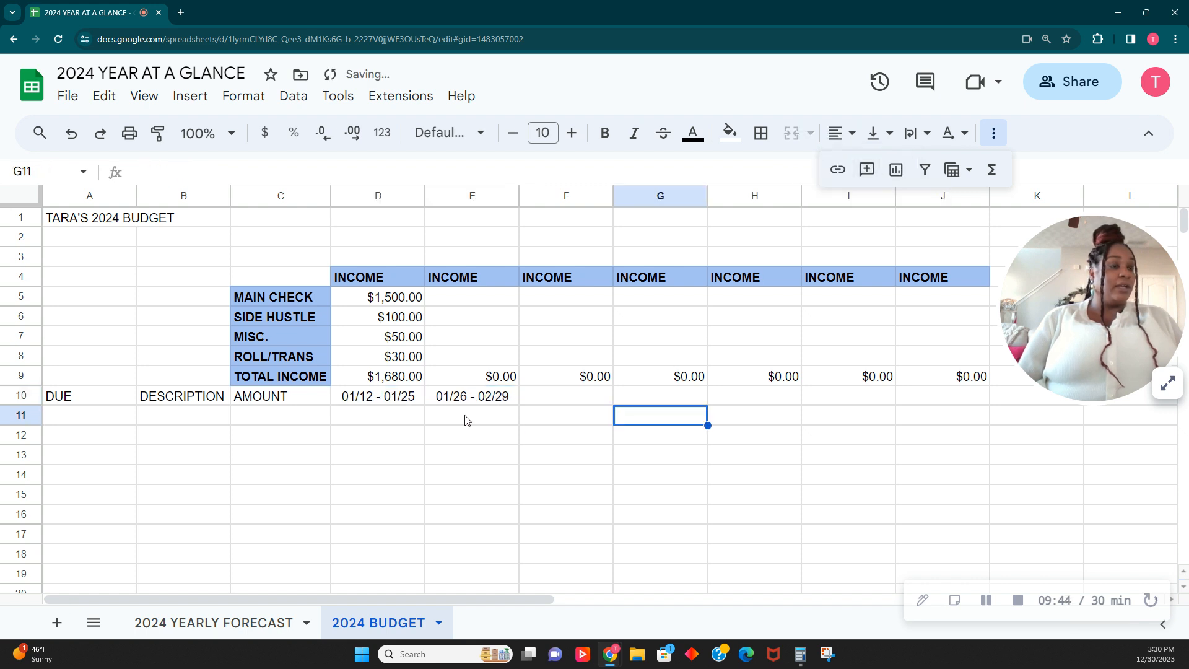
Fill the pay period header cells D10:J10 with the same light blue as the INCOME headers.
drag(391, 404, 937, 408)
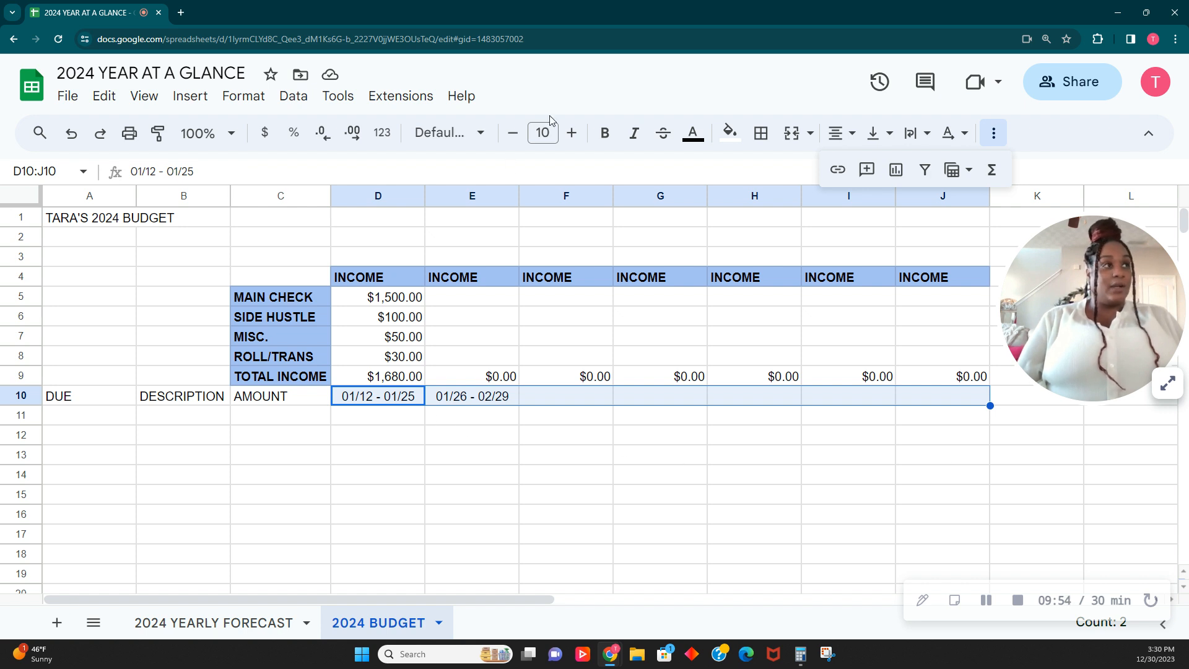
click(729, 133)
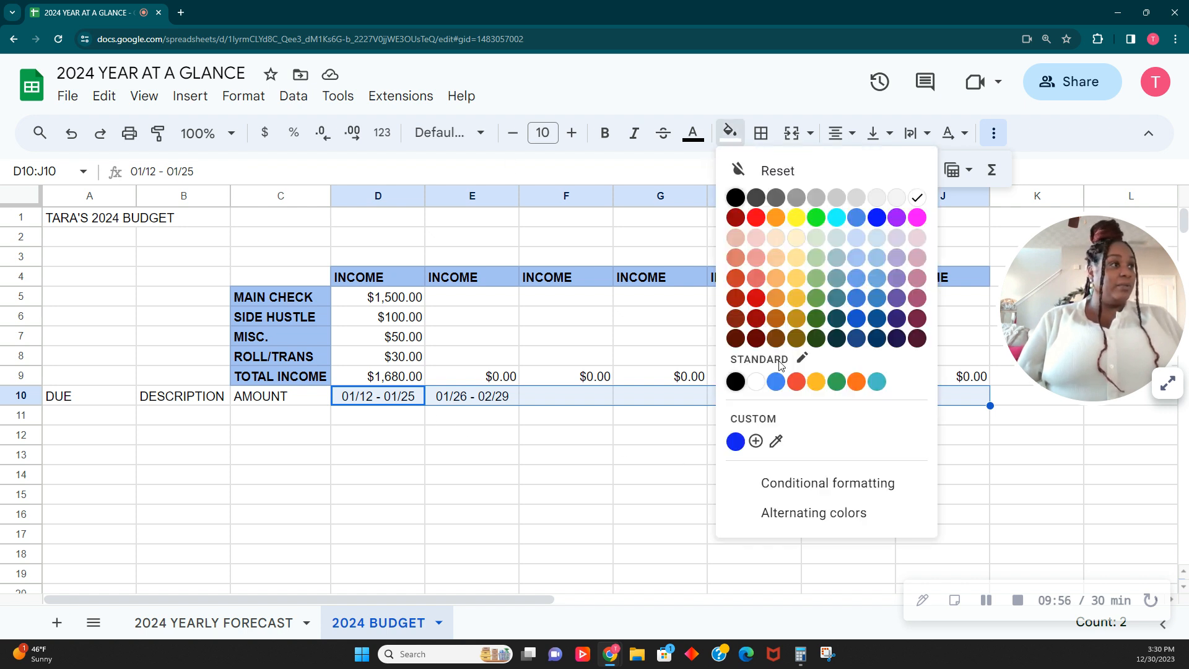
click(857, 257)
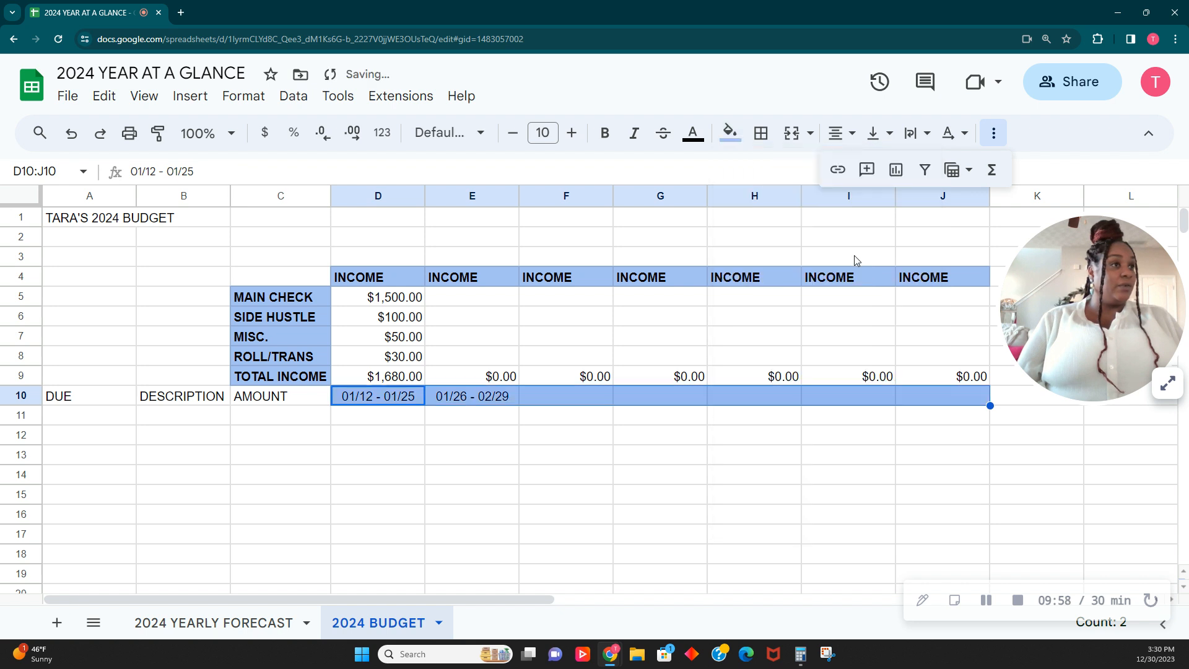
click(543, 461)
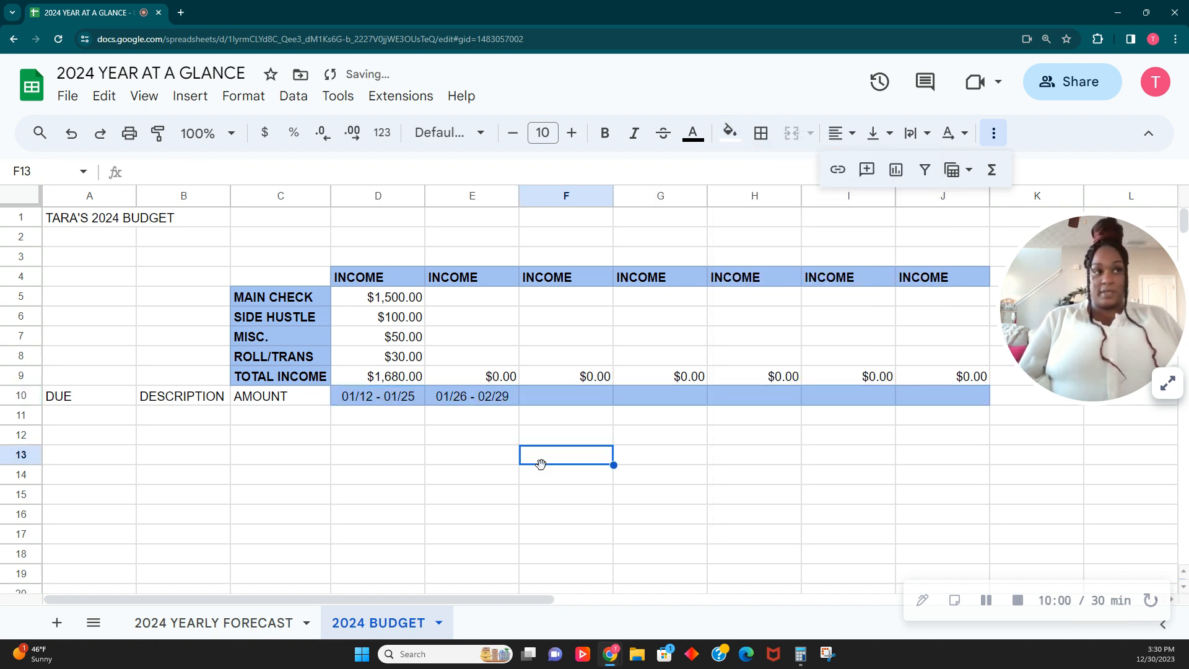
Copy the MAIN CHECK amount of 1500 from D5 across E5:J5.
click(389, 302)
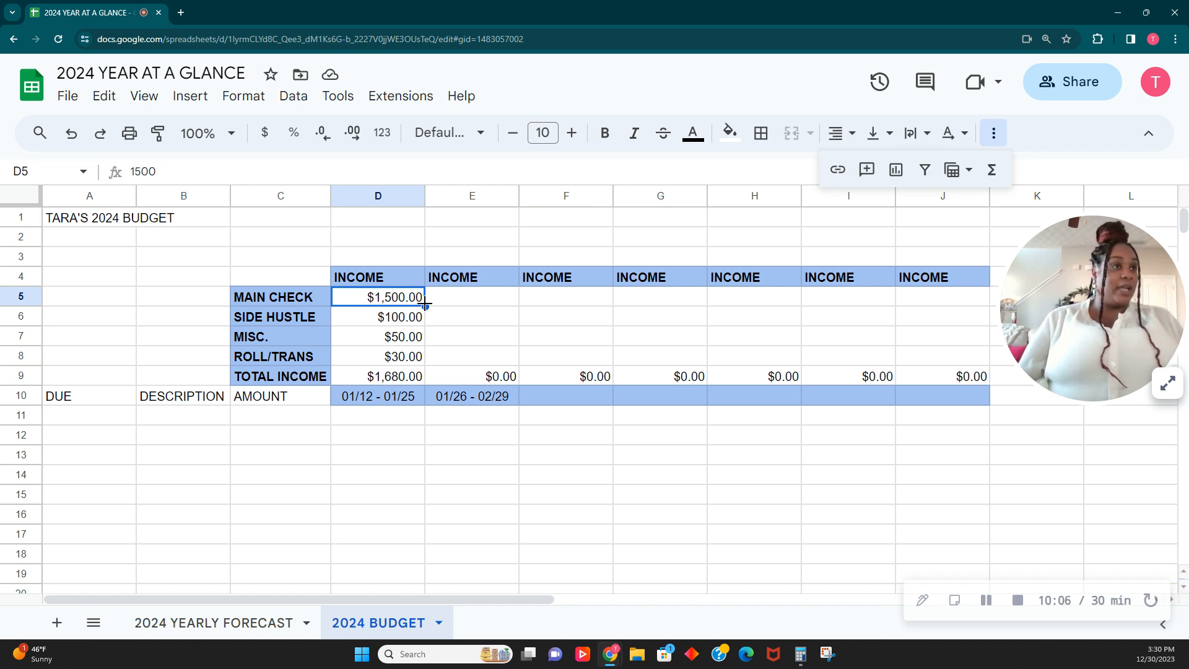
drag(425, 303, 946, 295)
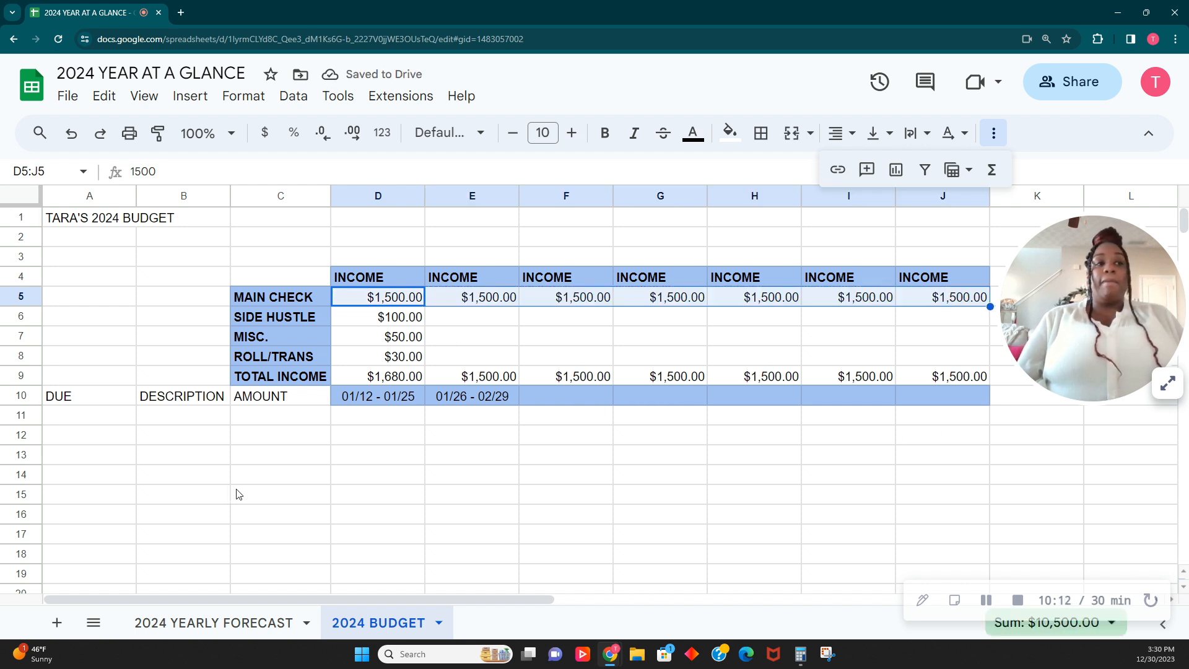
click(373, 461)
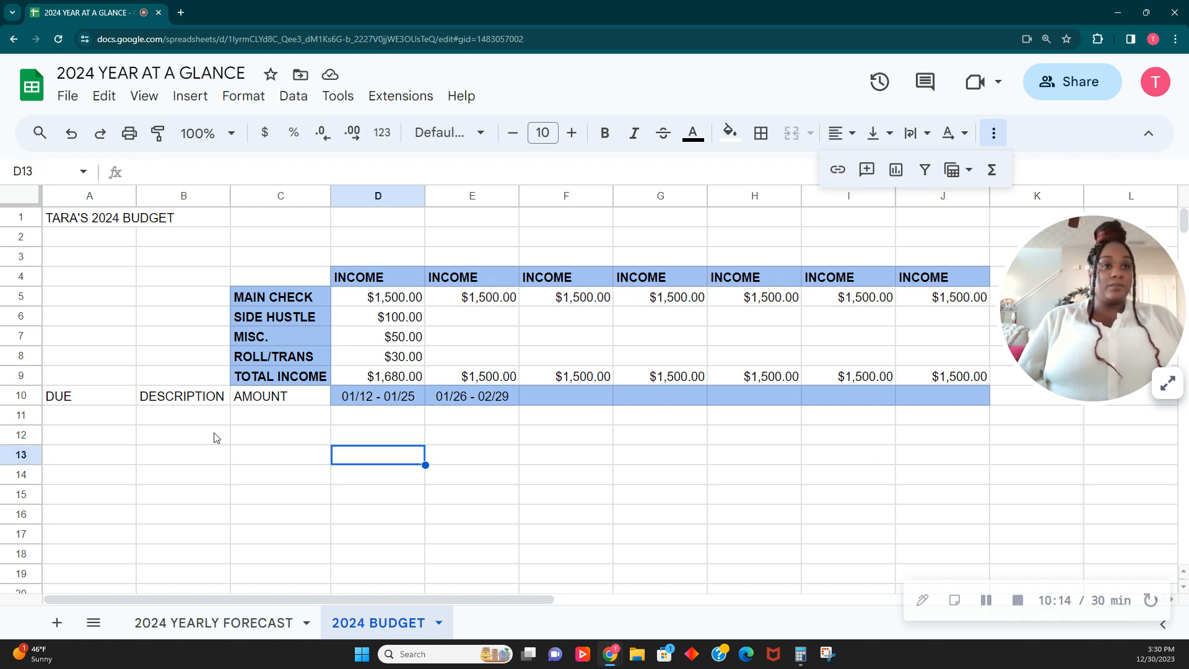
Fill the DUE, DESCRIPTION and AMOUNT headers in A10:C10 with the same light blue as the rest of the row.
click(202, 416)
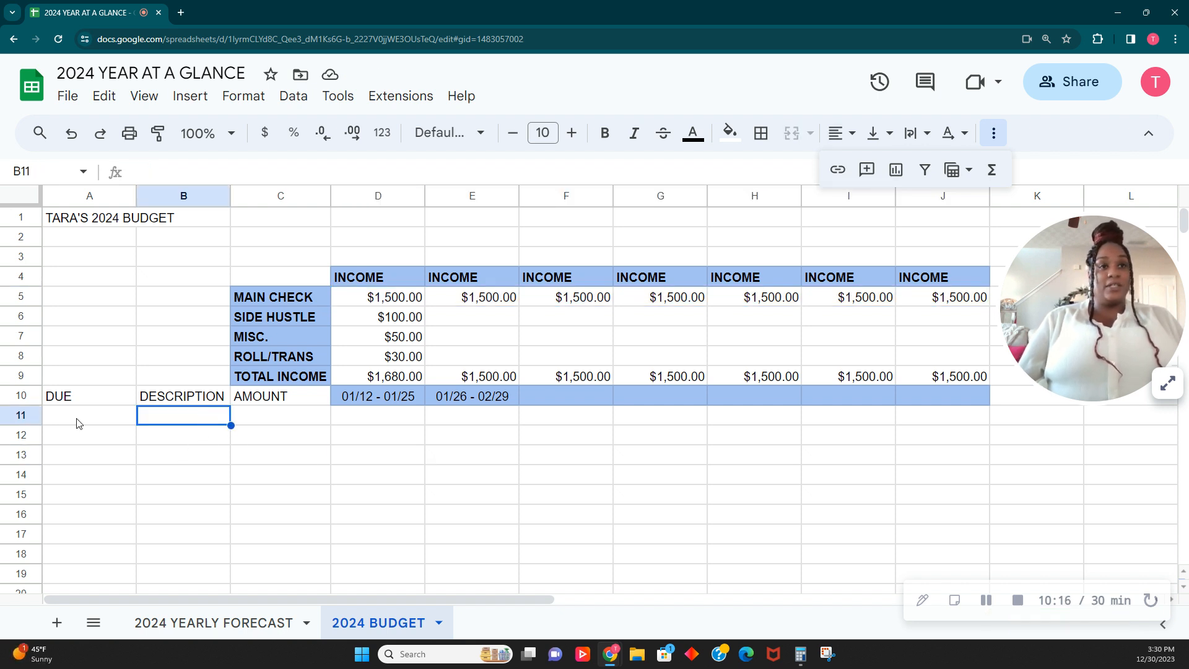
drag(57, 396, 317, 397)
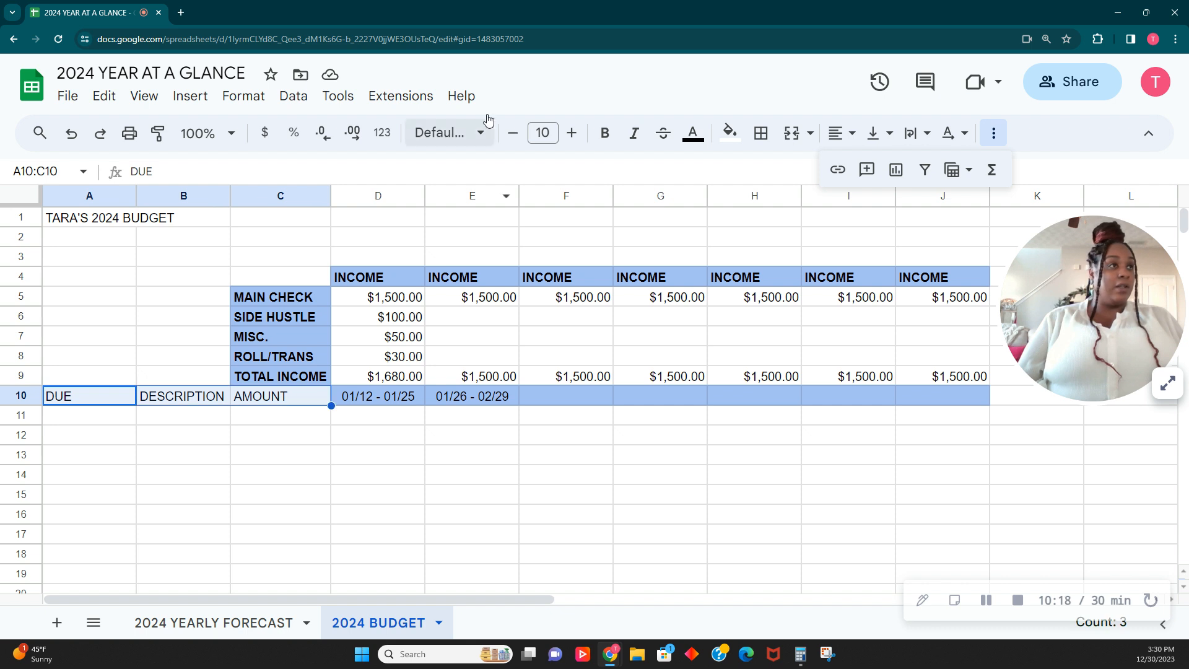
click(729, 133)
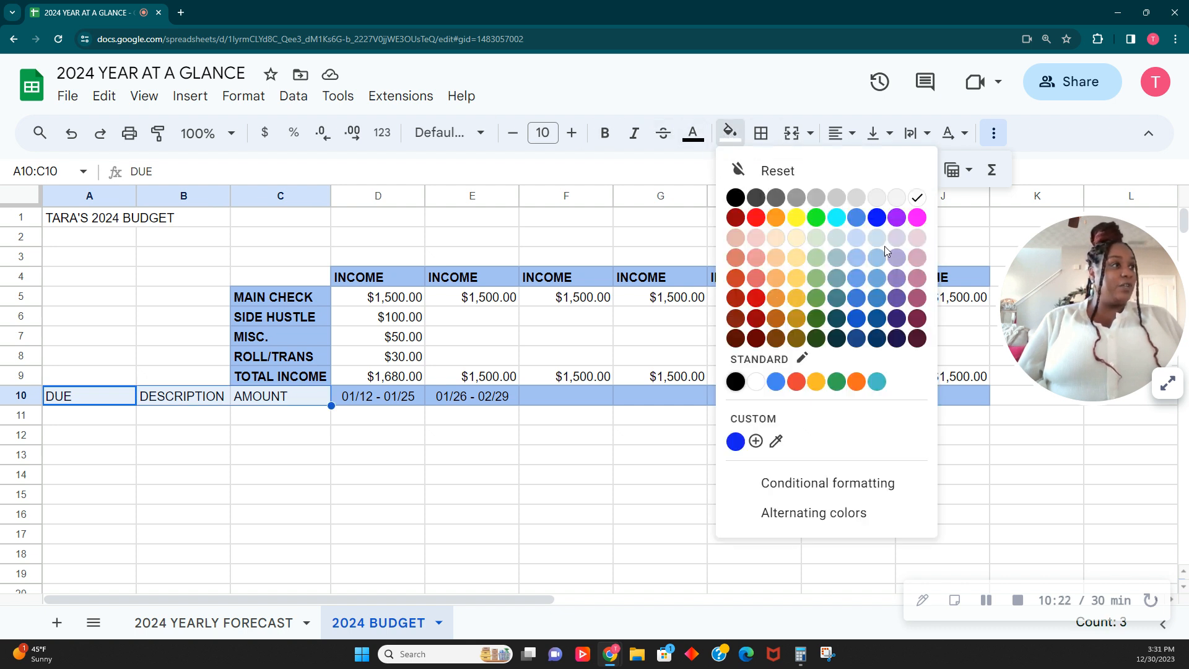
click(870, 259)
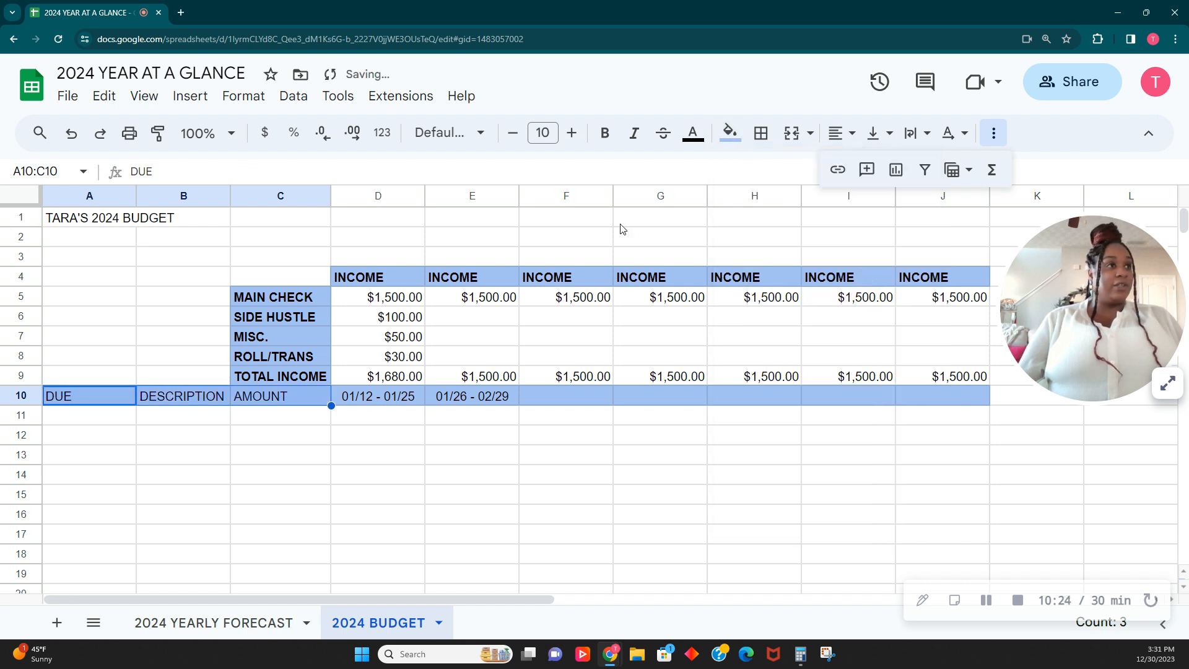
Enter the section label EXPENSES in B11 under the DESCRIPTION header.
click(388, 478)
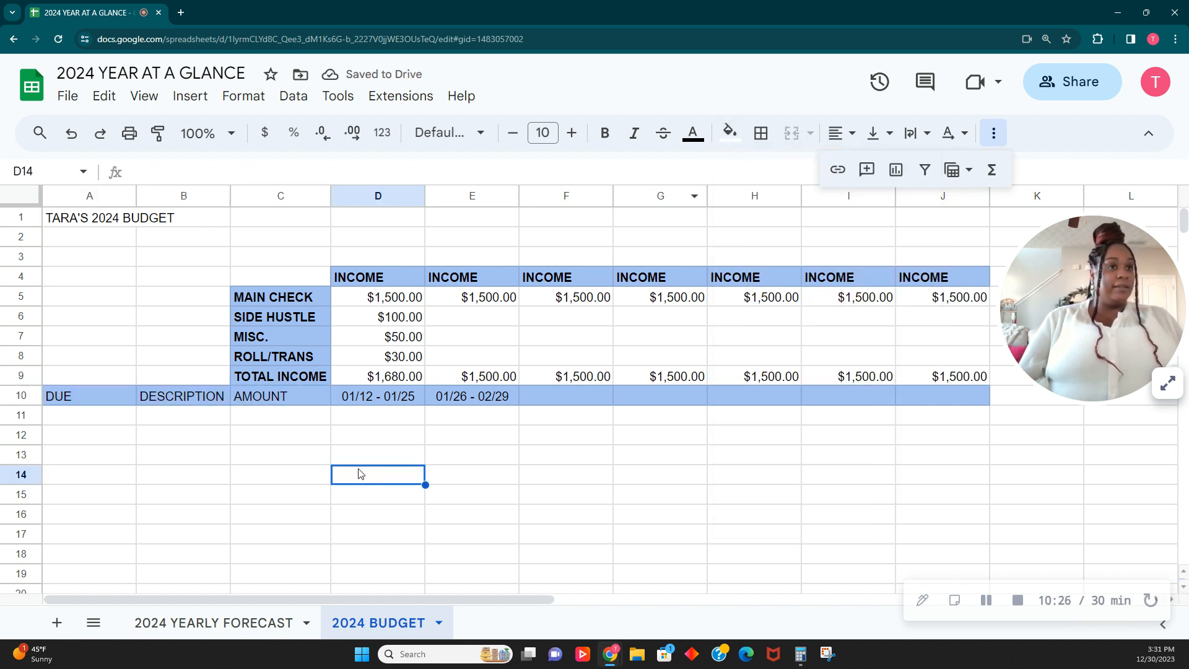
click(149, 419)
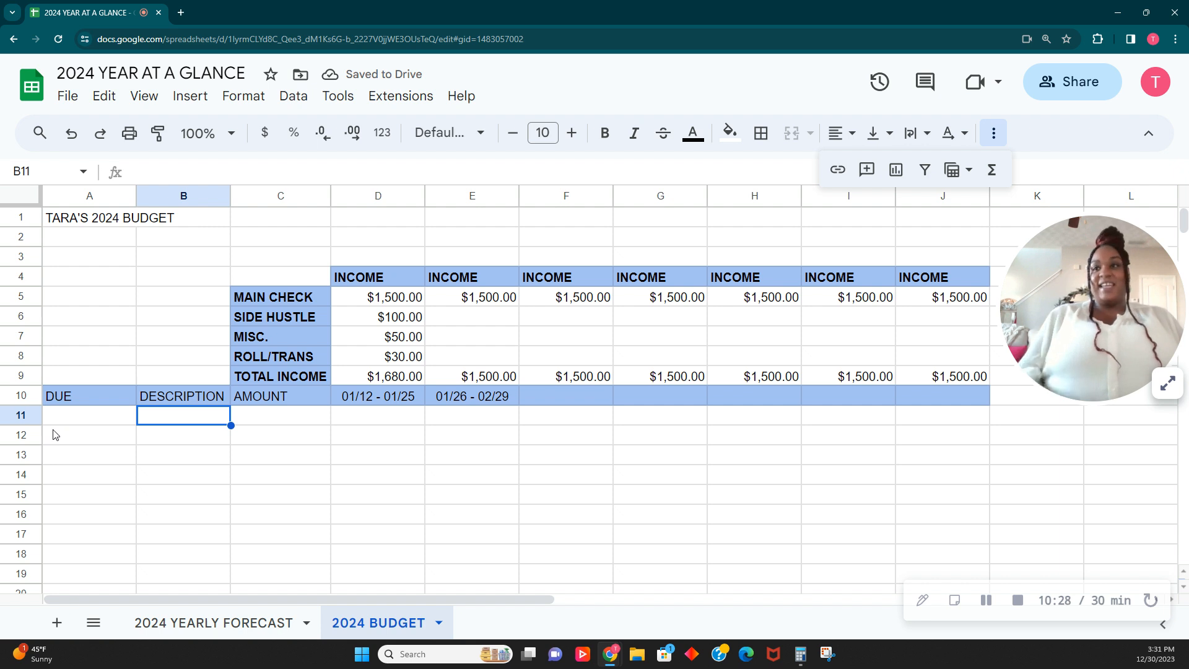
scroll(235, 439, down, 1)
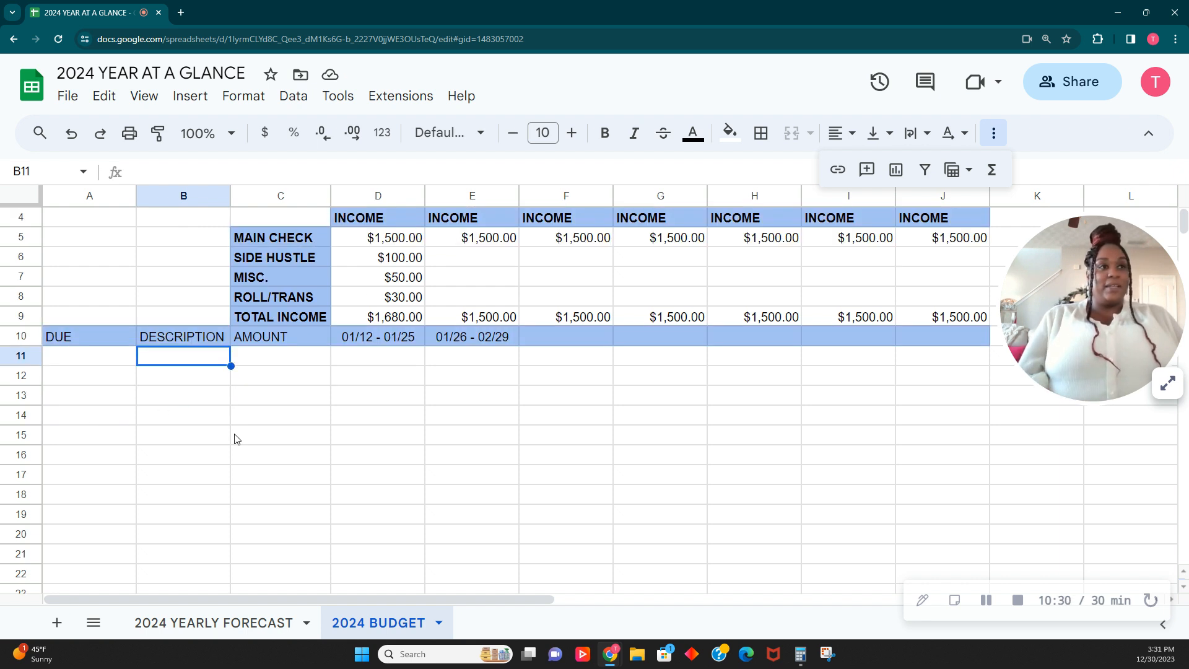
text(EXE)
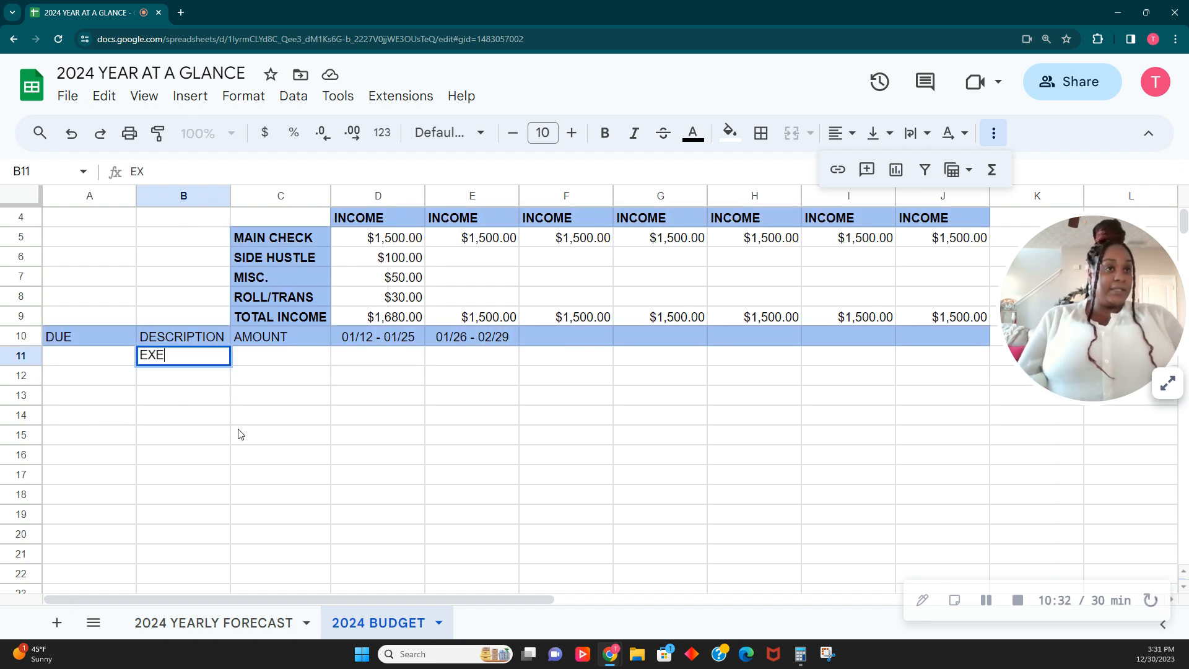
key(BackSpace)
text(PENSES)
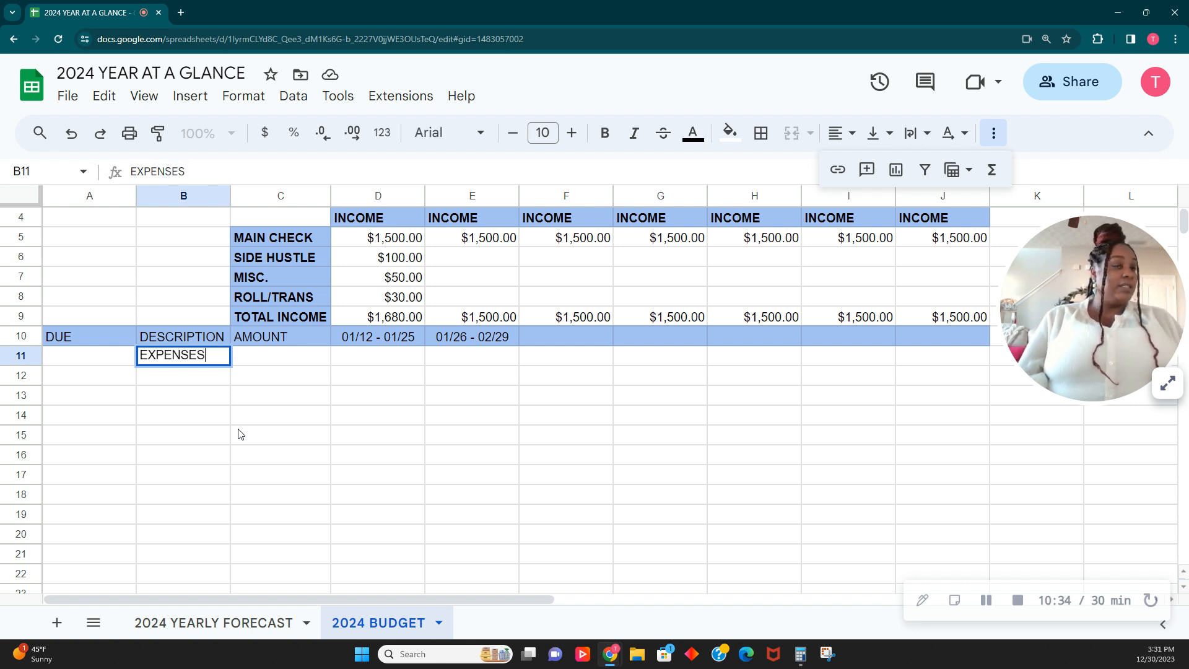
key(Return)
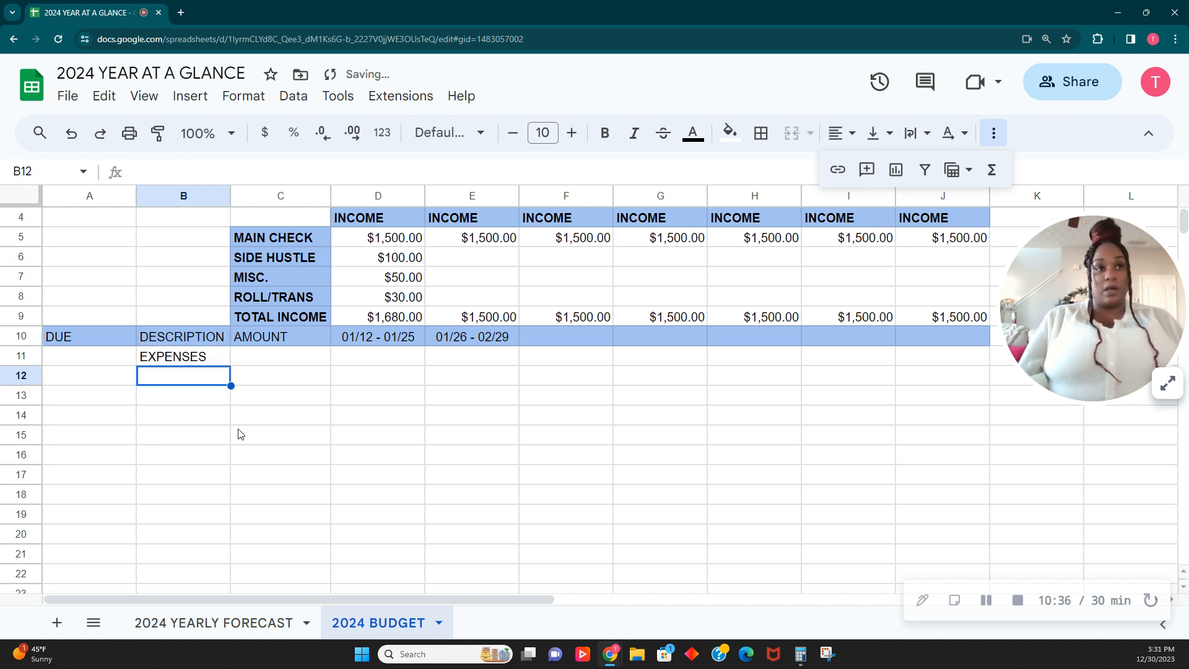
Try a light red fill and a paler red fill on the EXPENSES cell B11.
click(189, 363)
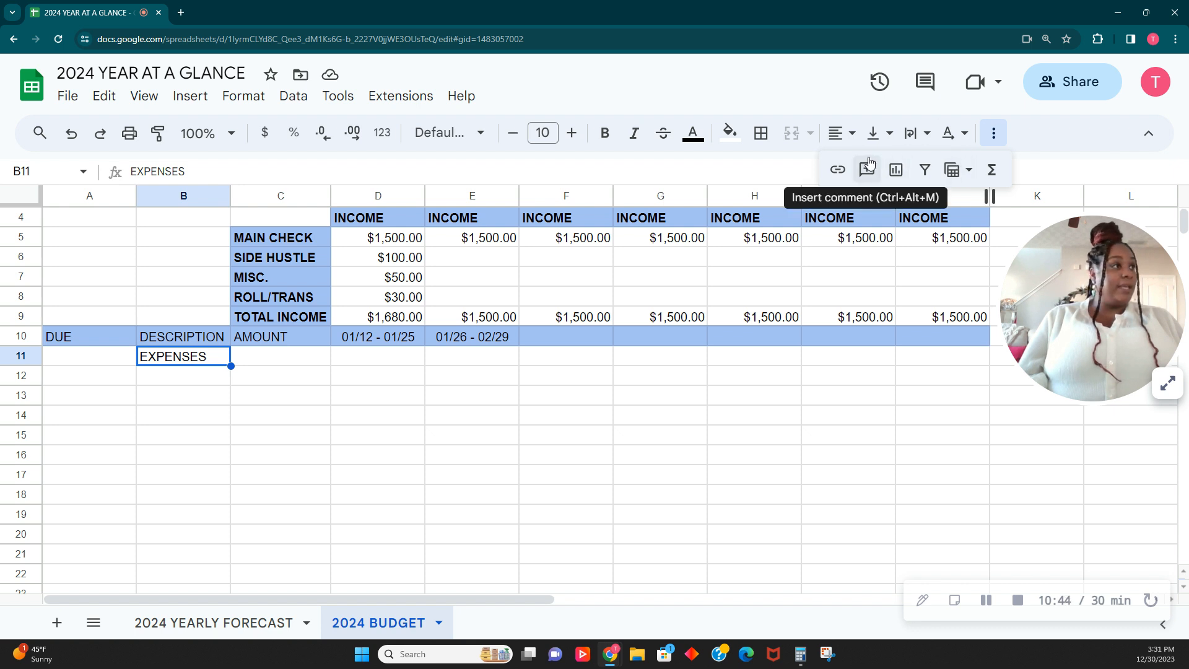
click(731, 135)
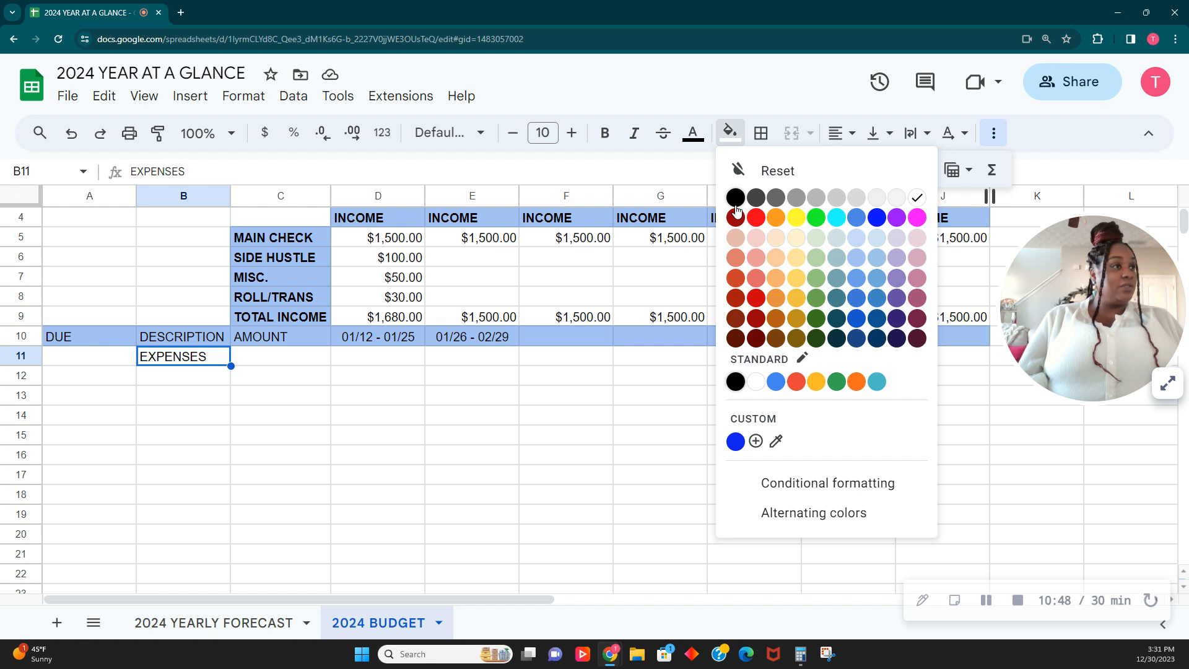
click(756, 258)
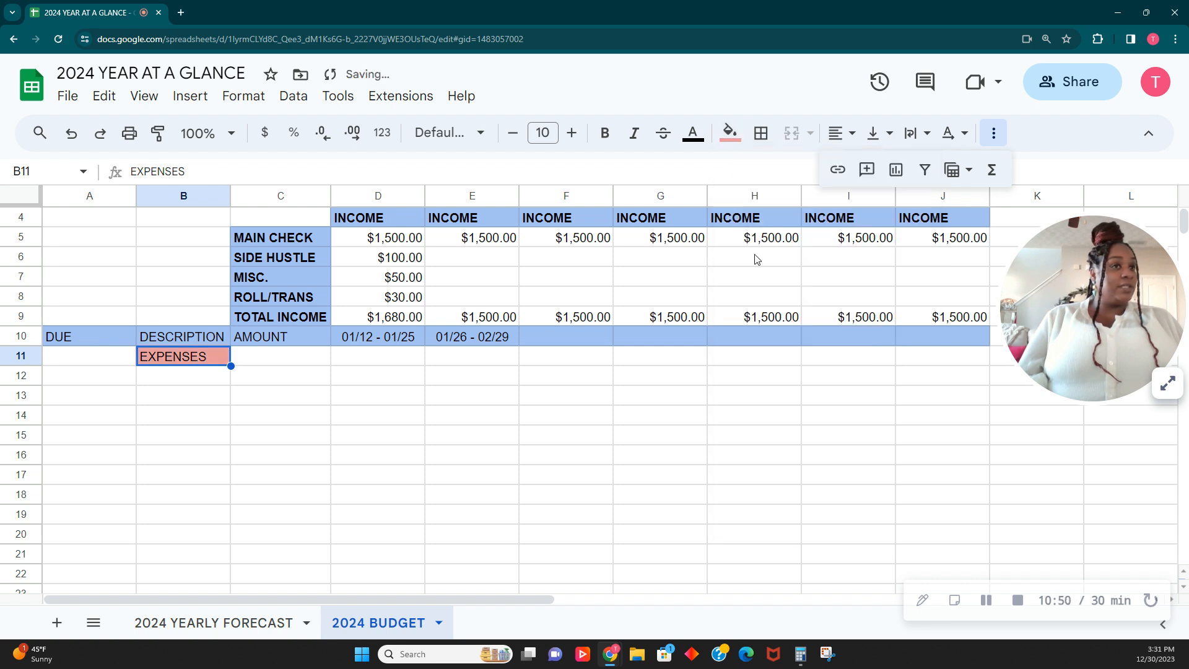
click(264, 400)
click(195, 359)
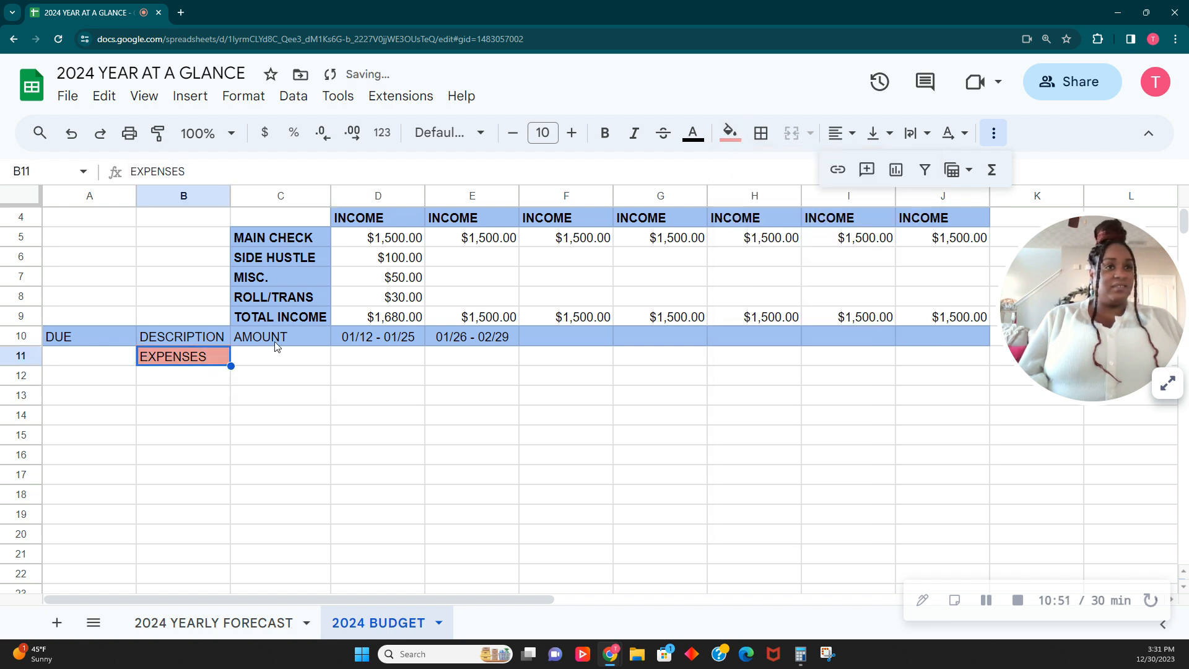
click(730, 134)
click(755, 242)
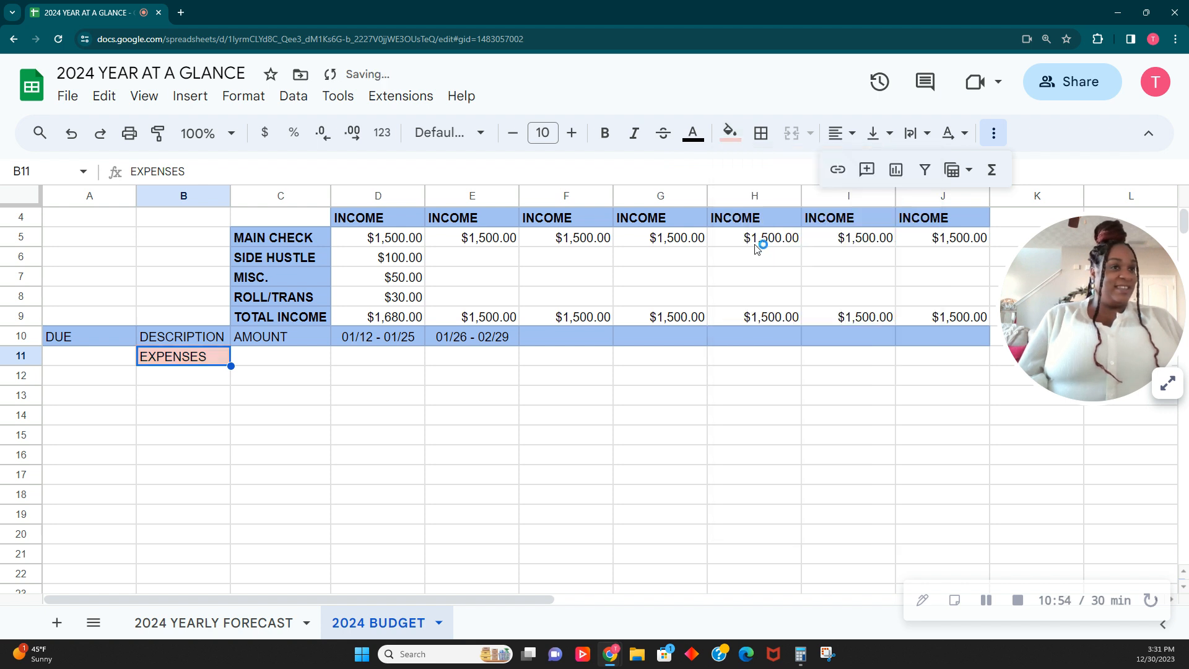
click(459, 381)
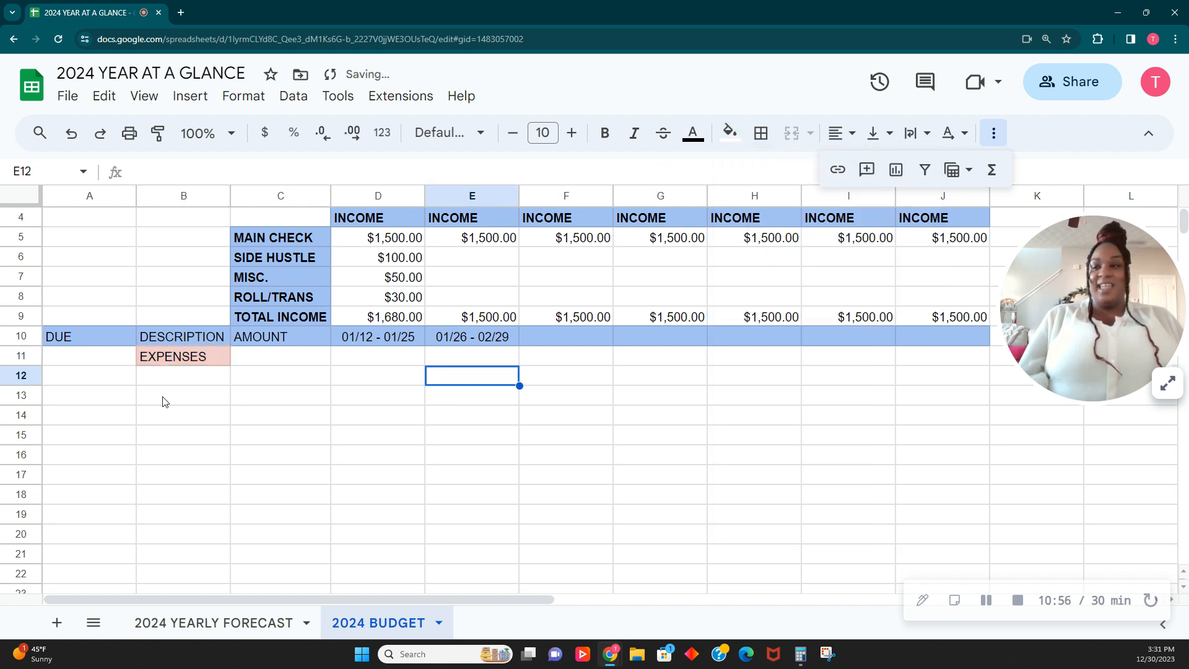
Fill the EXPENSES cell B11 with light gray.
click(188, 369)
click(730, 132)
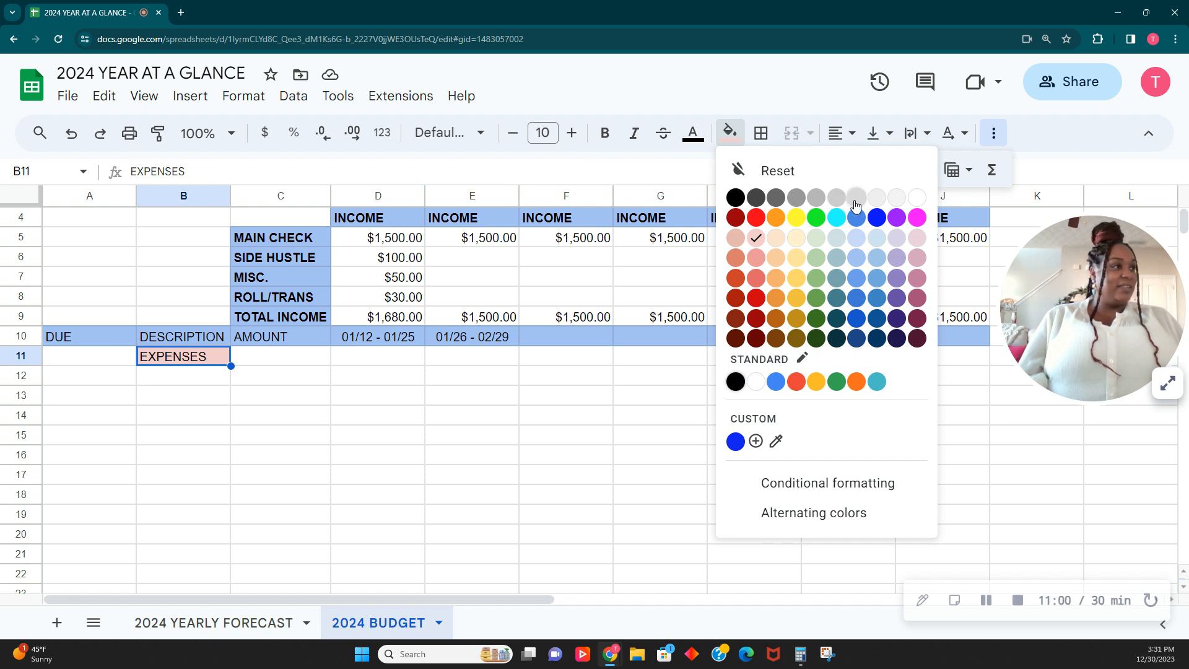
click(877, 203)
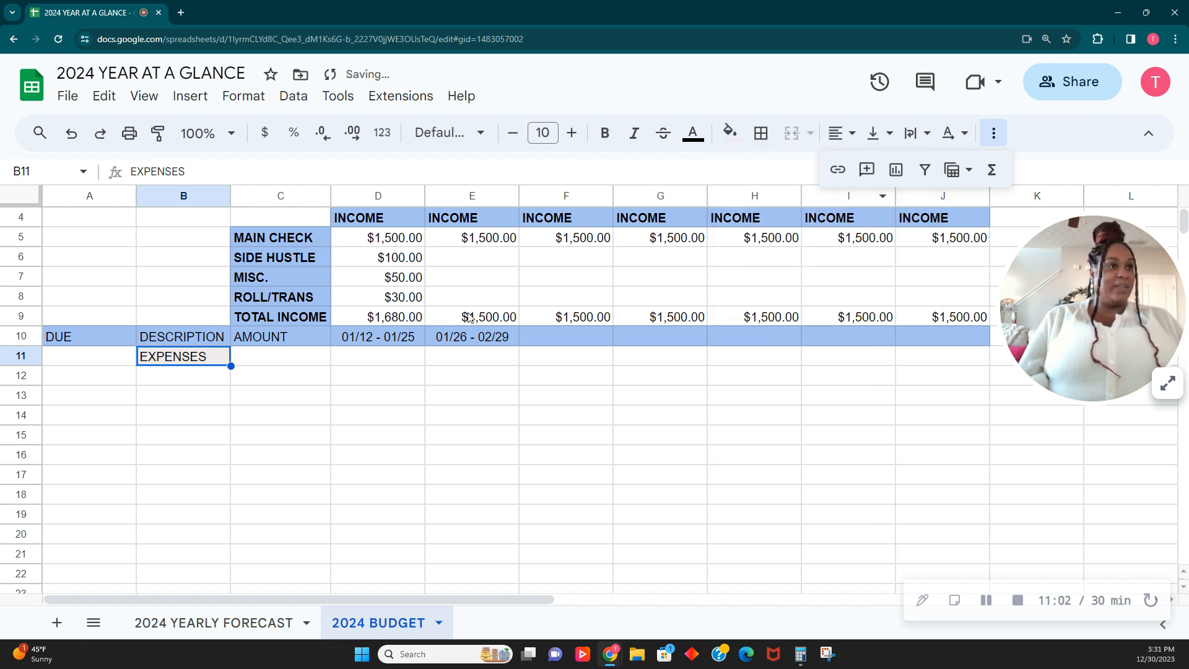
click(732, 137)
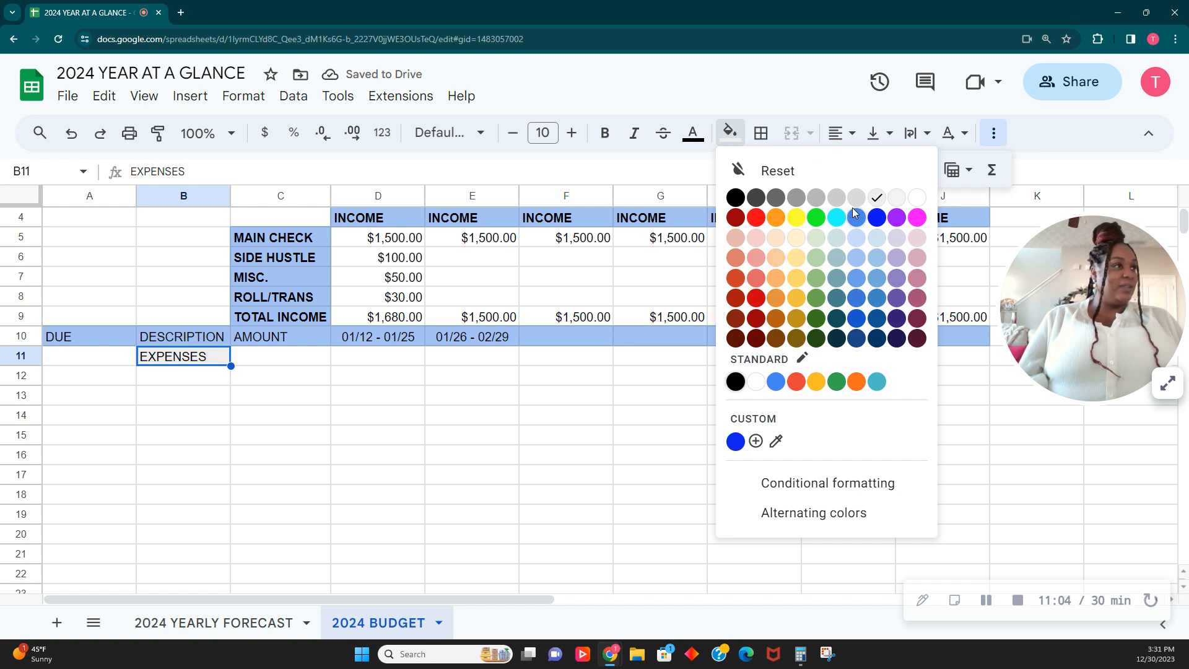
click(192, 379)
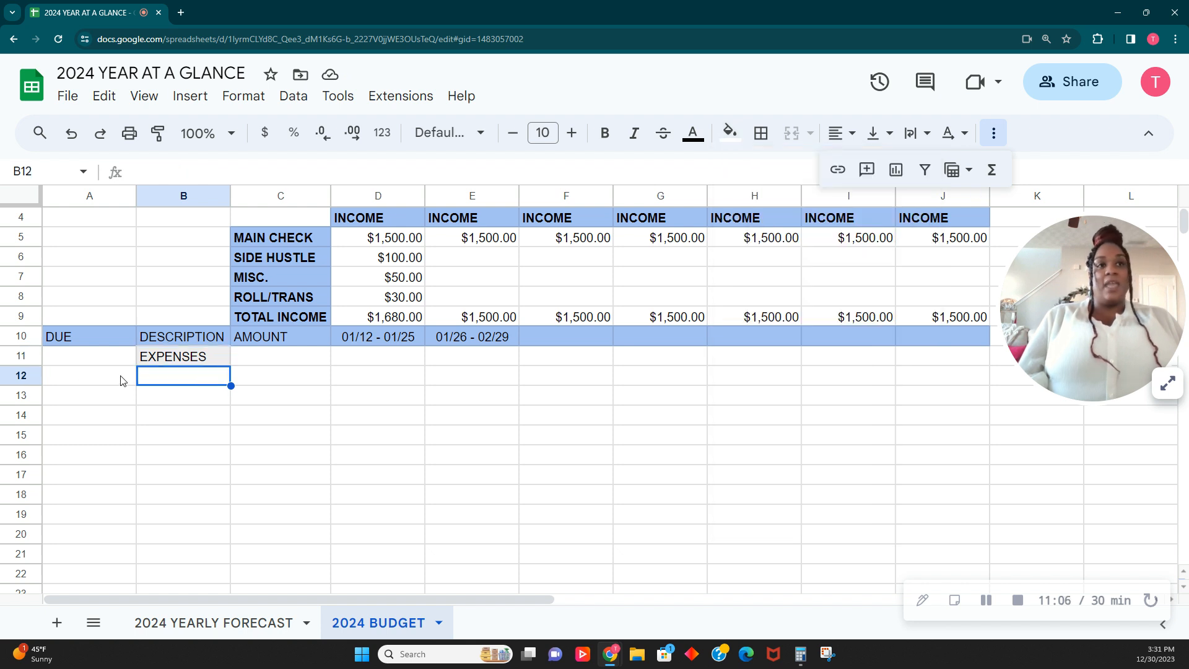
Make the EXPENSES label in B11 bold and italic.
click(175, 364)
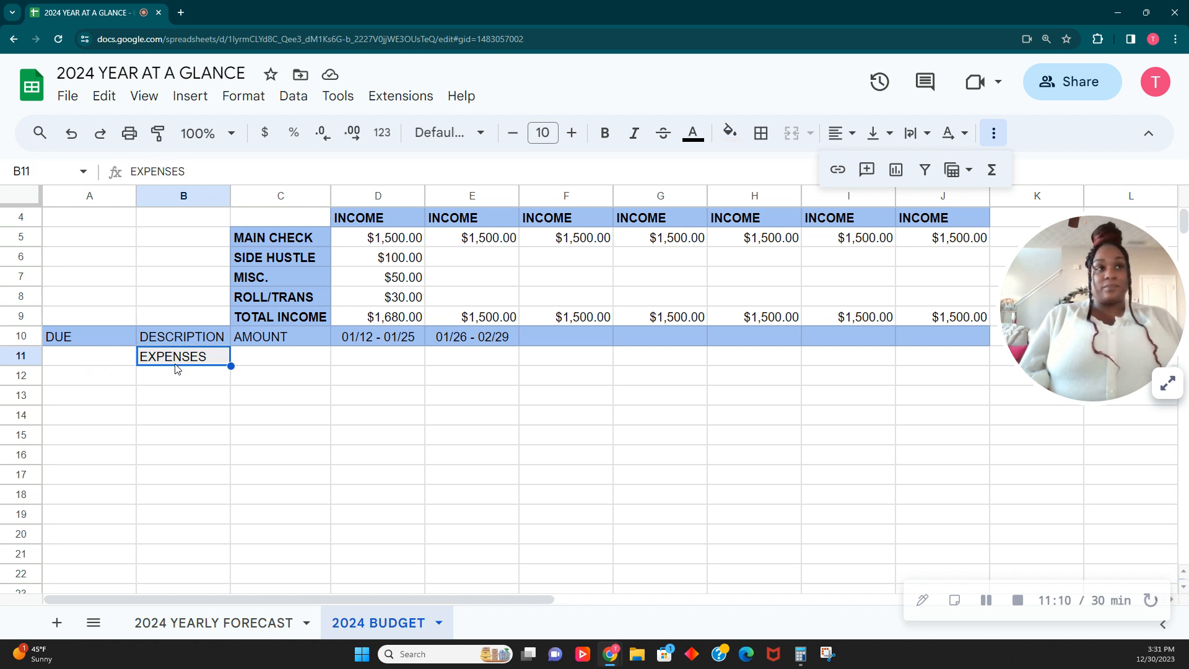
click(605, 132)
click(633, 132)
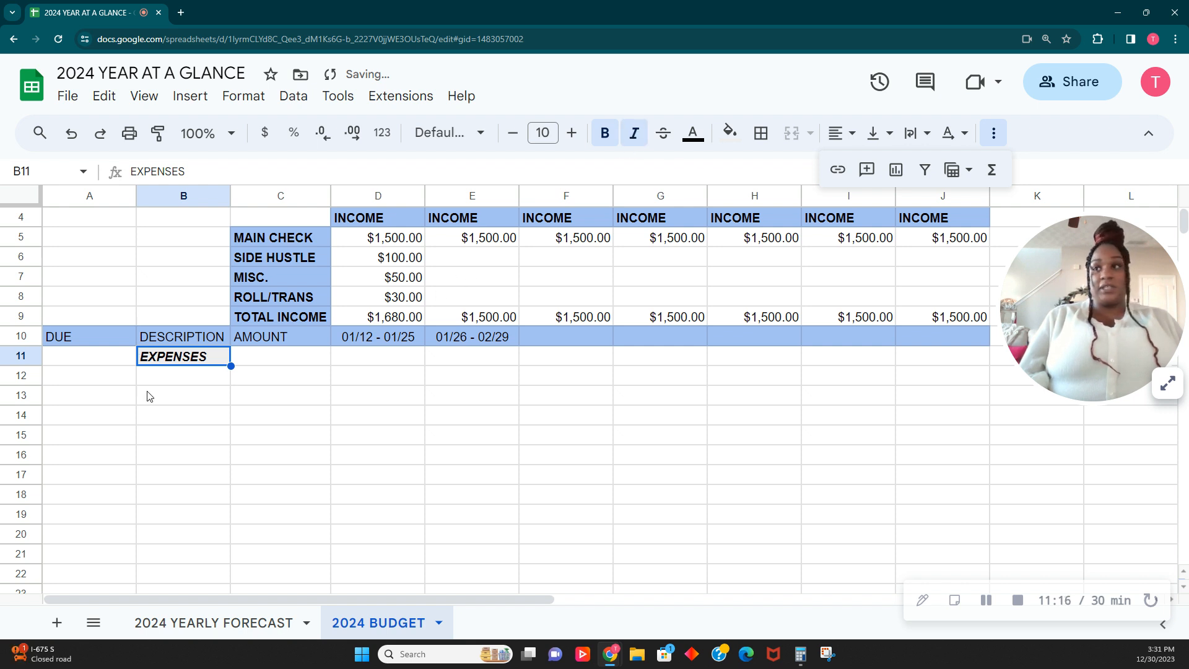
Try pasting the due dates 1ST, 1ST, 4TH, 13TH and 14TH into A12:A16.
click(101, 380)
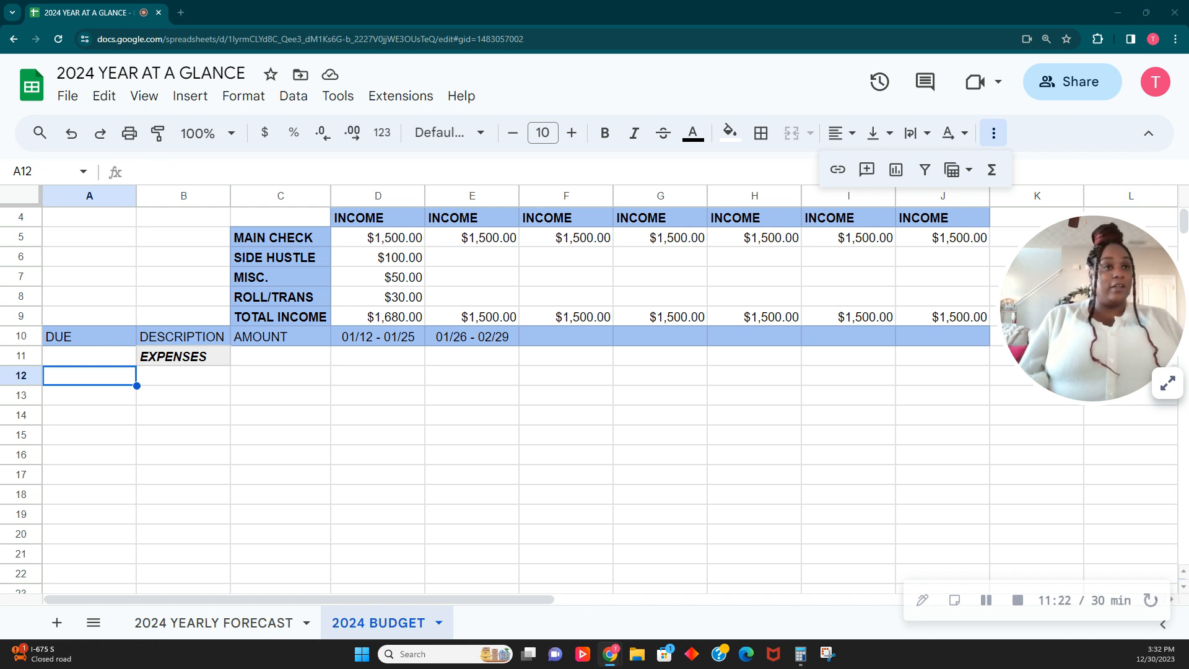
drag(90, 382, 37, 394)
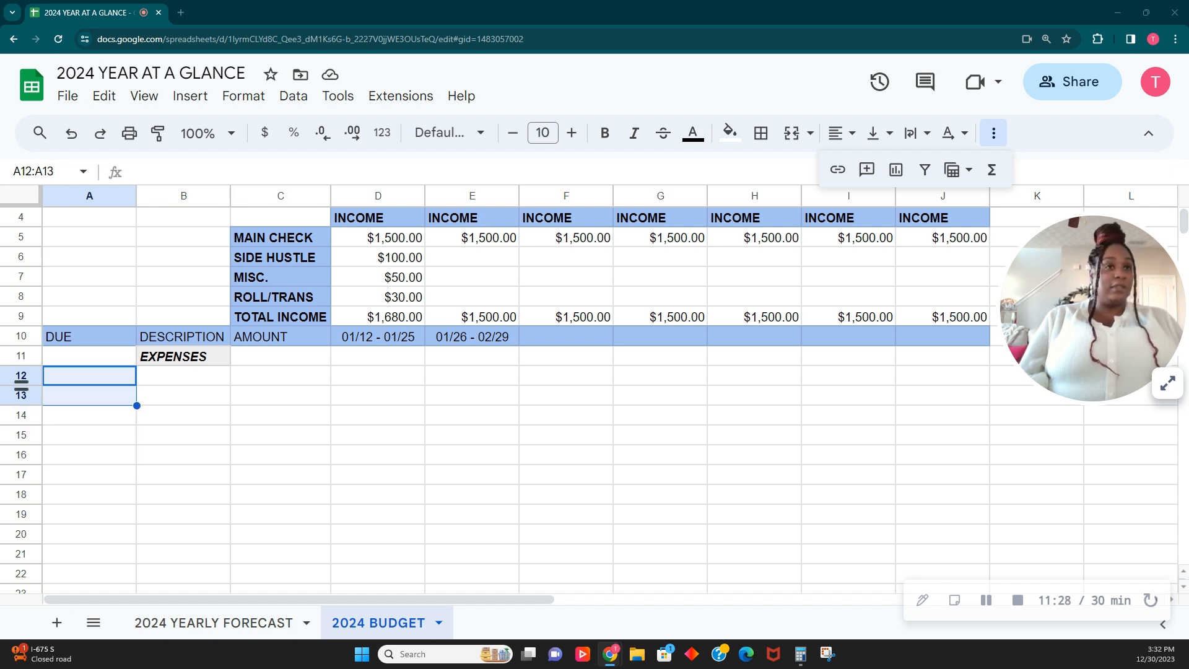
click(88, 382)
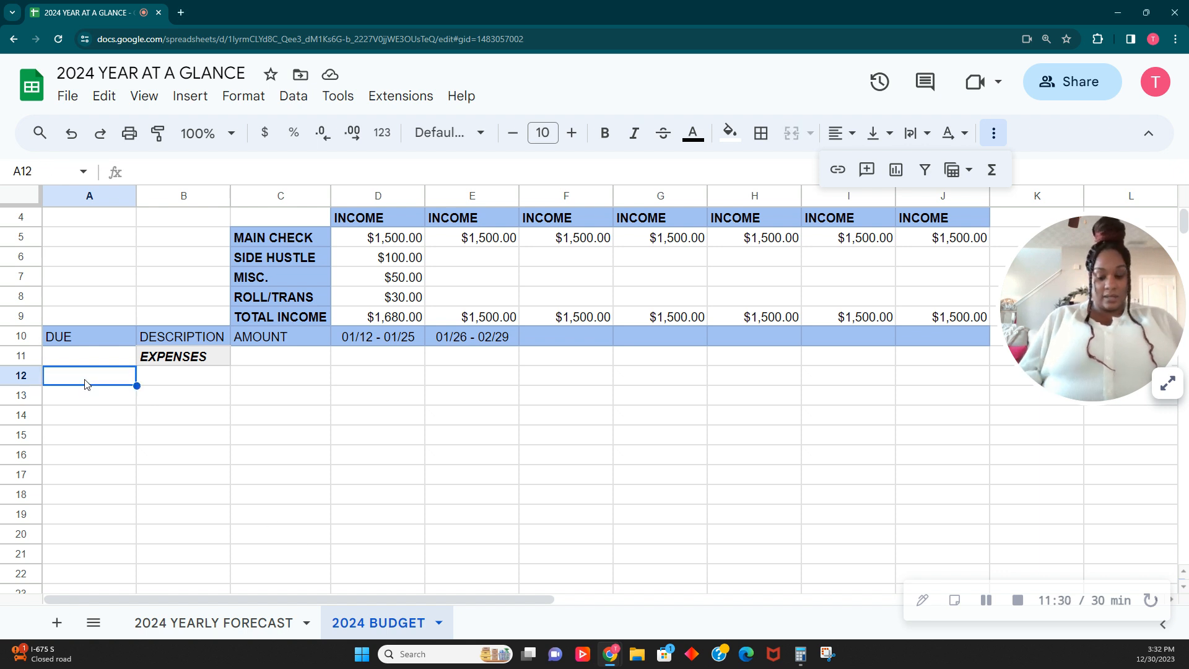
text(1ST 1ST 4TH 13TH 14TH)
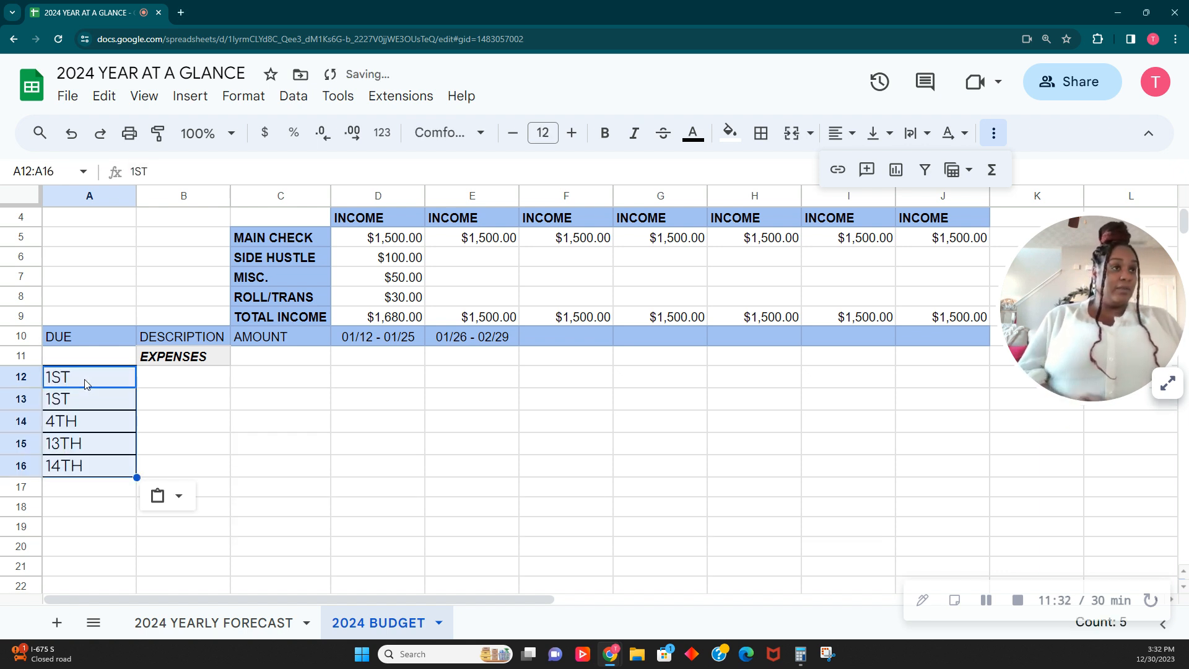
click(79, 142)
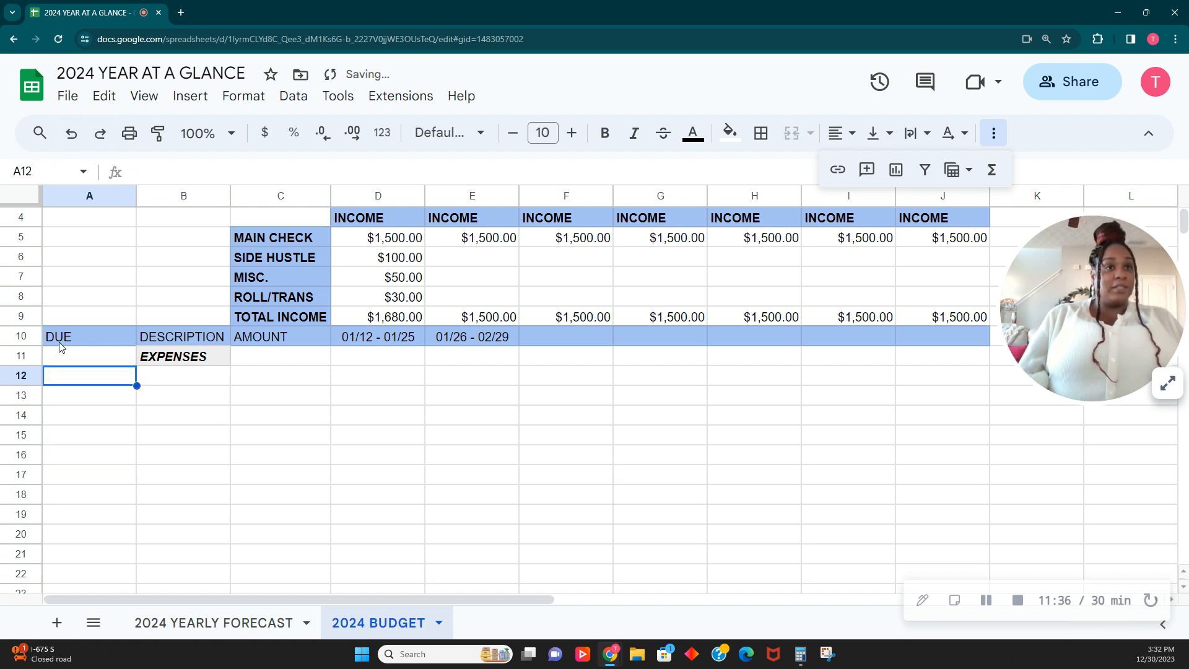
Enter the due dates 1ST, 1ST, 4TH and 13TH in A12:A15 of the DUE column.
click(168, 403)
click(92, 369)
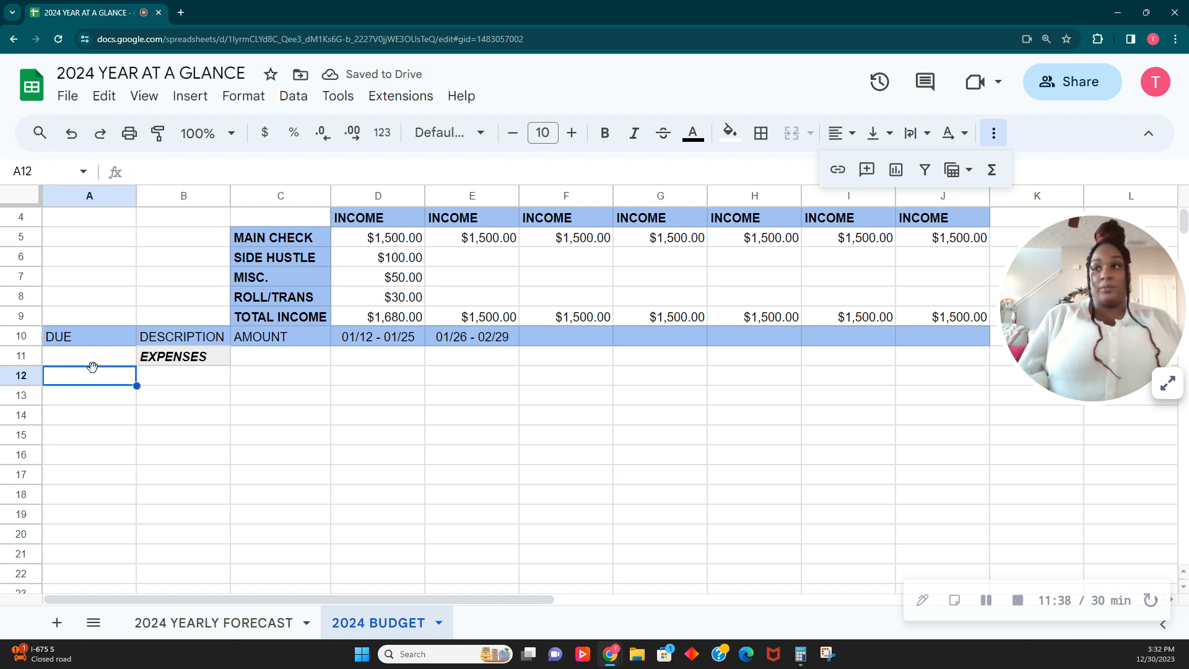
text(1ST)
key(Return)
text(1ST)
key(Return)
text(4TH)
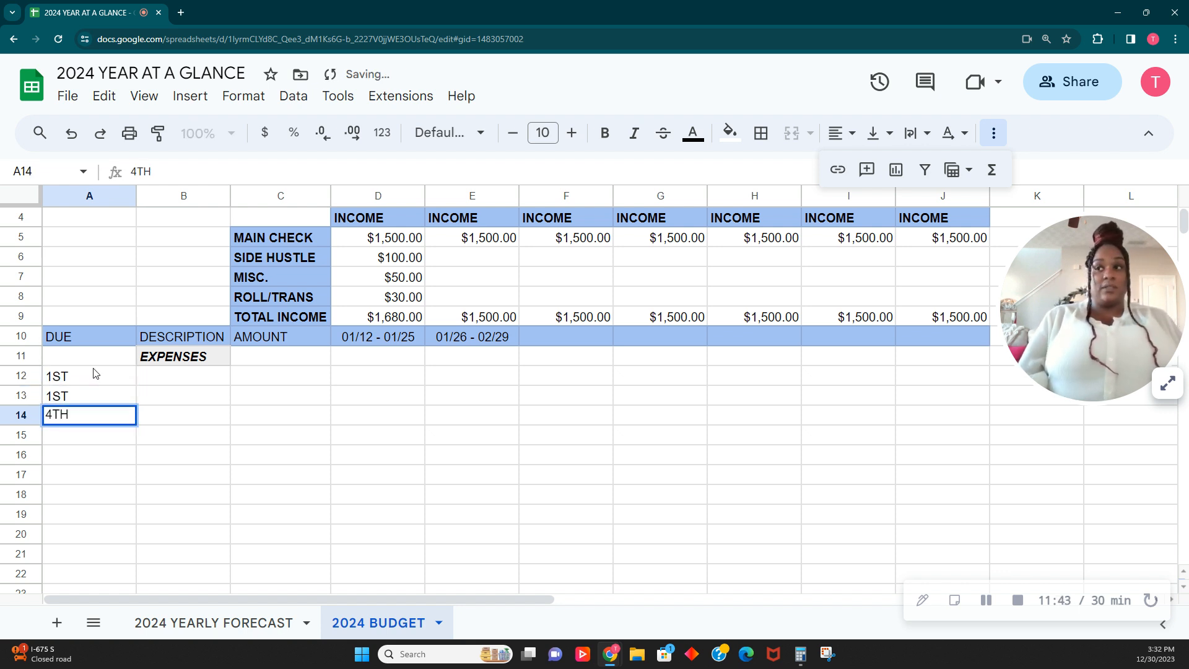
key(Return)
text(13)
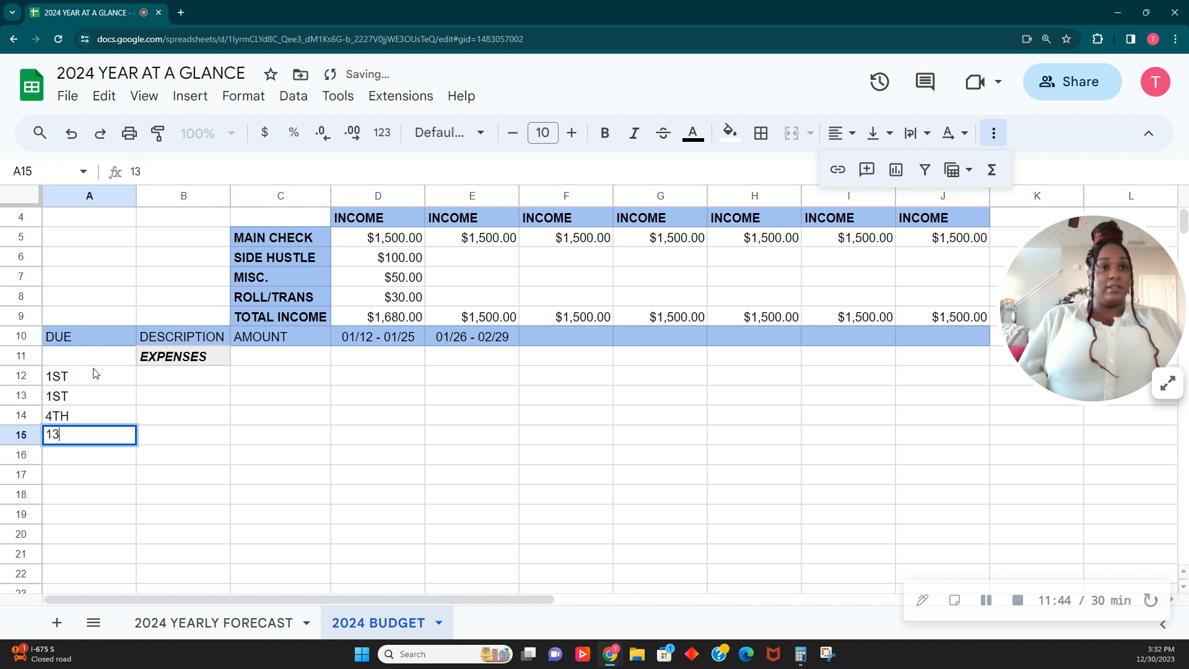
text(TH)
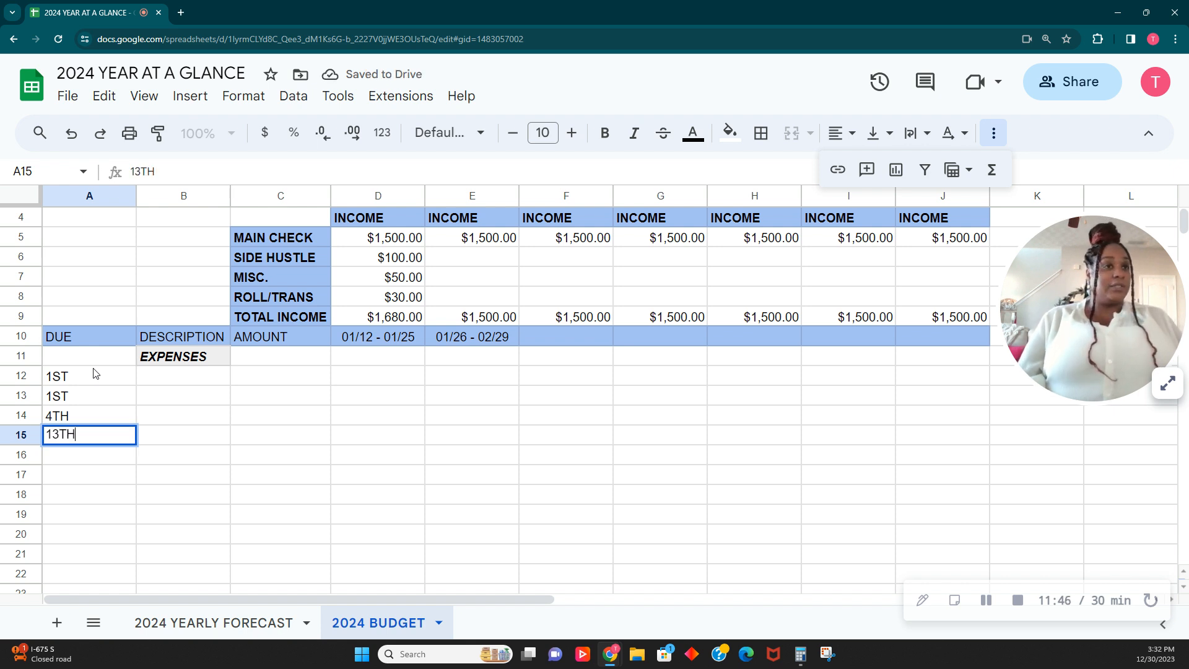
key(Return)
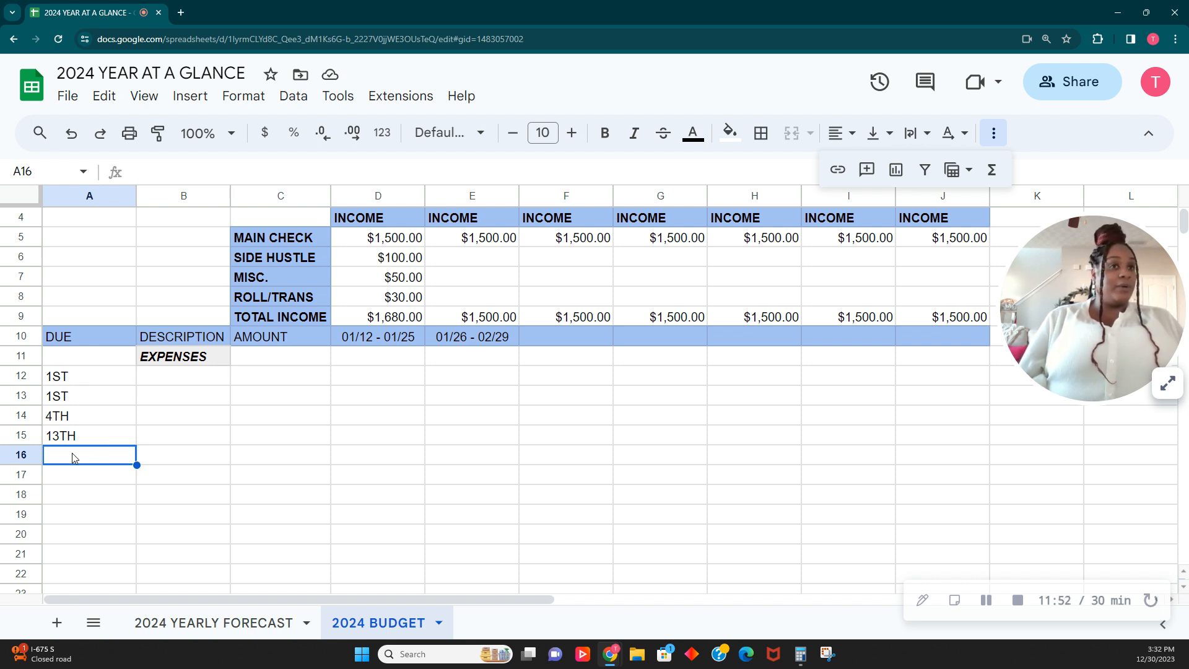
Enter the expense descriptions MORTGAGE, GYM, CELL PHONE and WATER in B12:B15 beside their due dates.
click(88, 383)
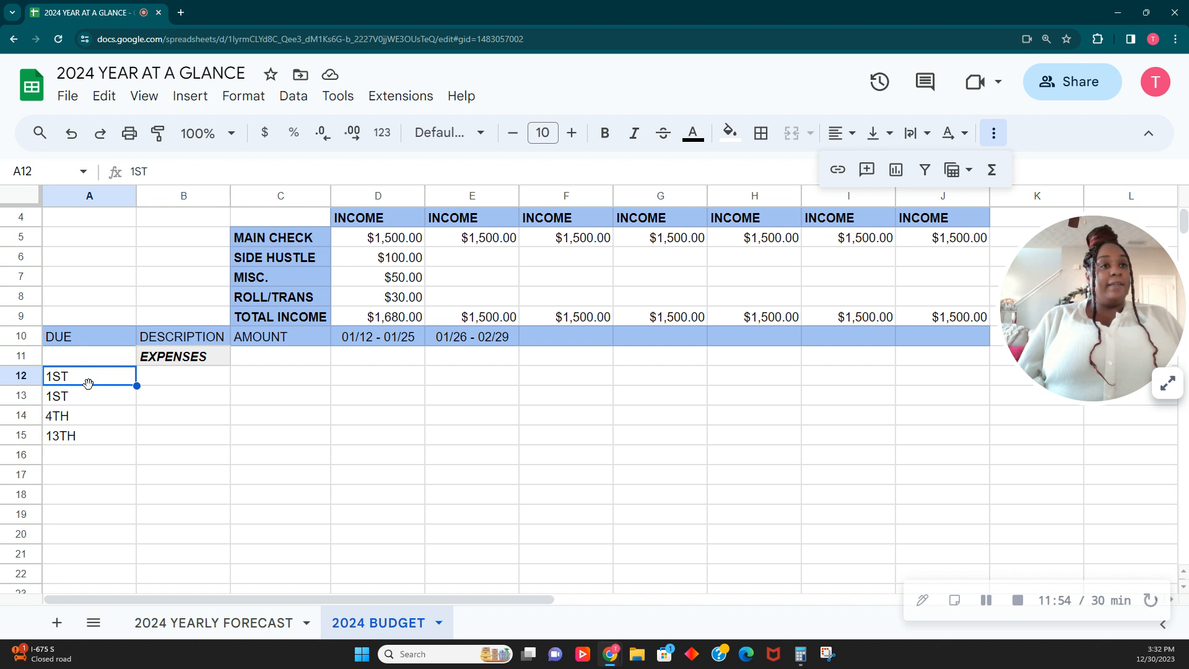
click(190, 383)
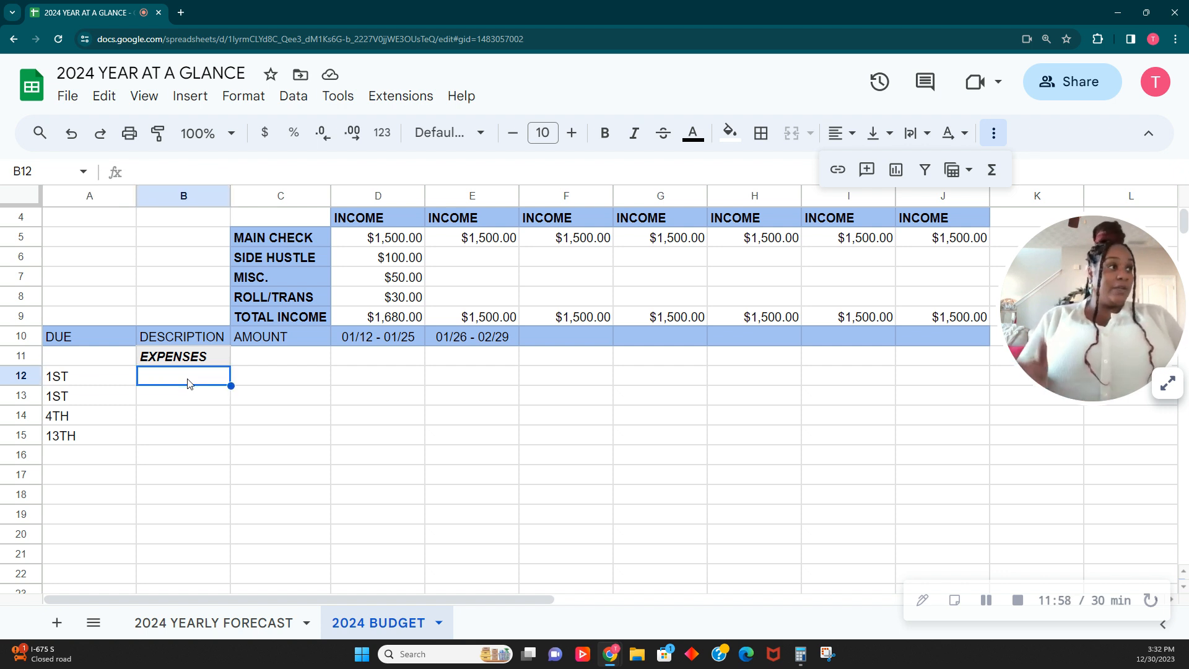
text(MORTGAGE)
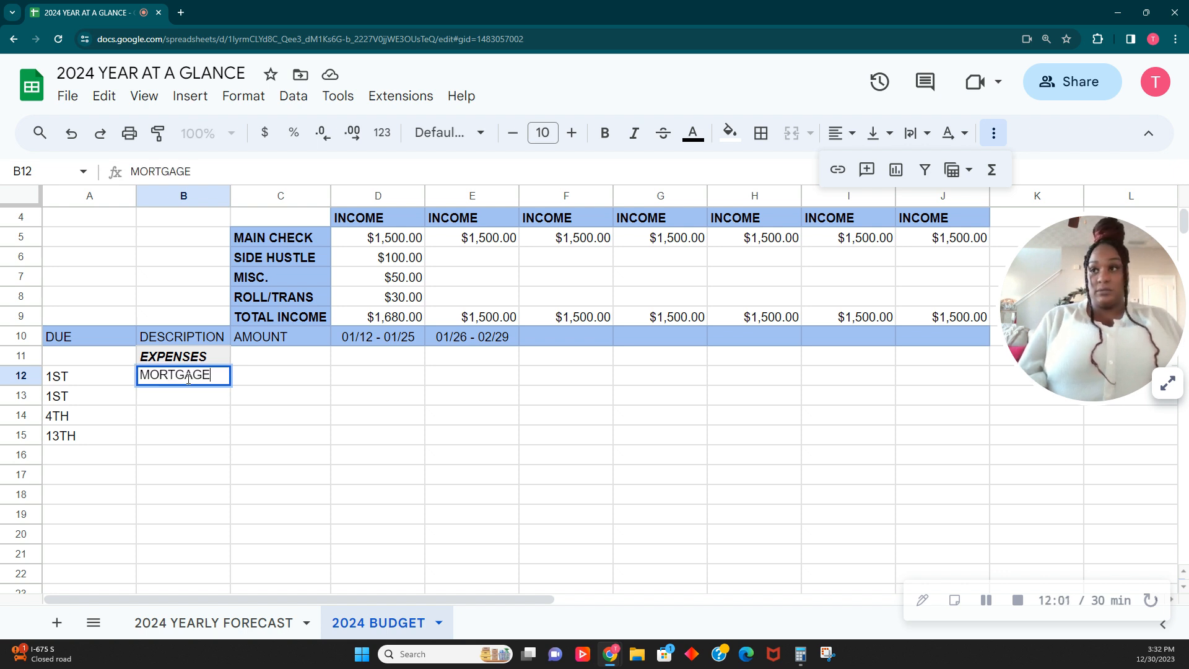
key(Return)
text(GYM)
key(Return)
text(CELL PHONE)
key(Tab)
key(Return)
text(WATER)
key(Tab)
drag(222, 380, 210, 429)
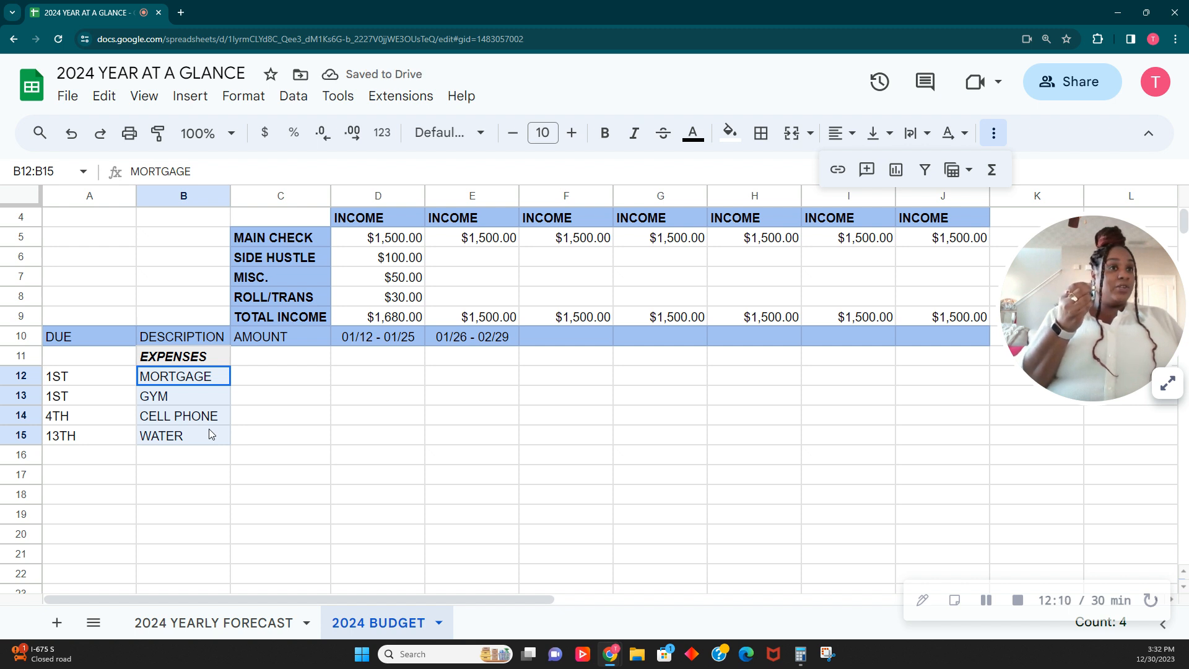
click(479, 137)
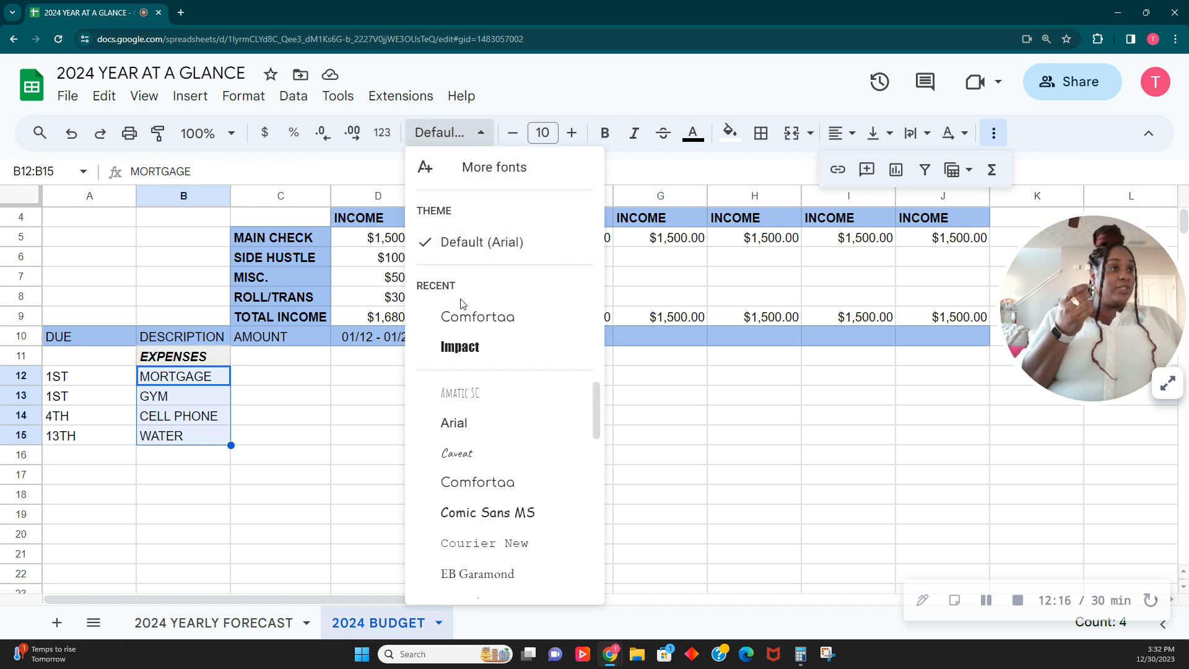
scroll(480, 443, down, 4)
scroll(480, 443, down, 3)
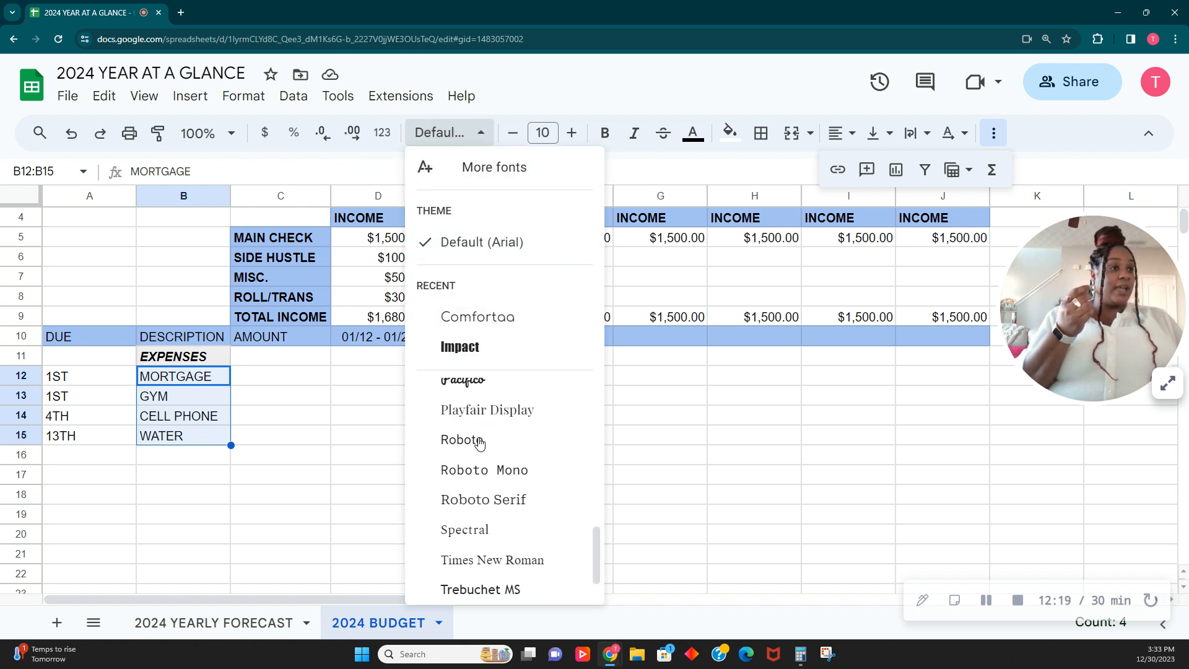
click(320, 429)
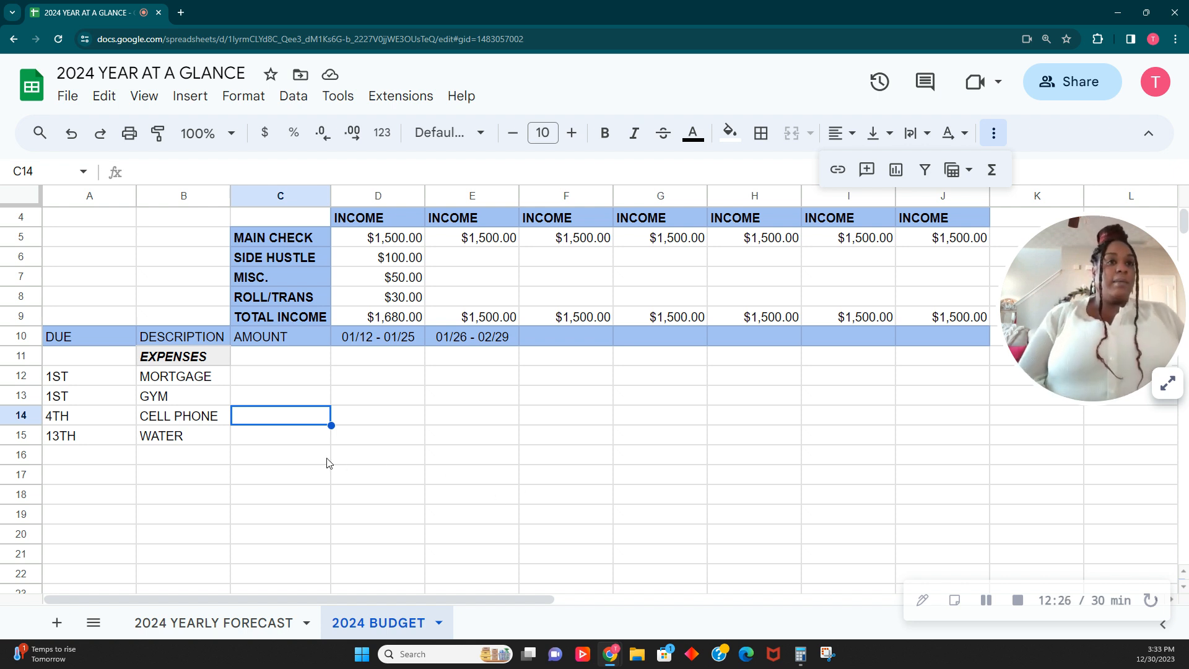
Enter the expense amounts 1225.96, 40, 102 and 40.18 in C12:C15 of the AMOUNT column.
click(300, 379)
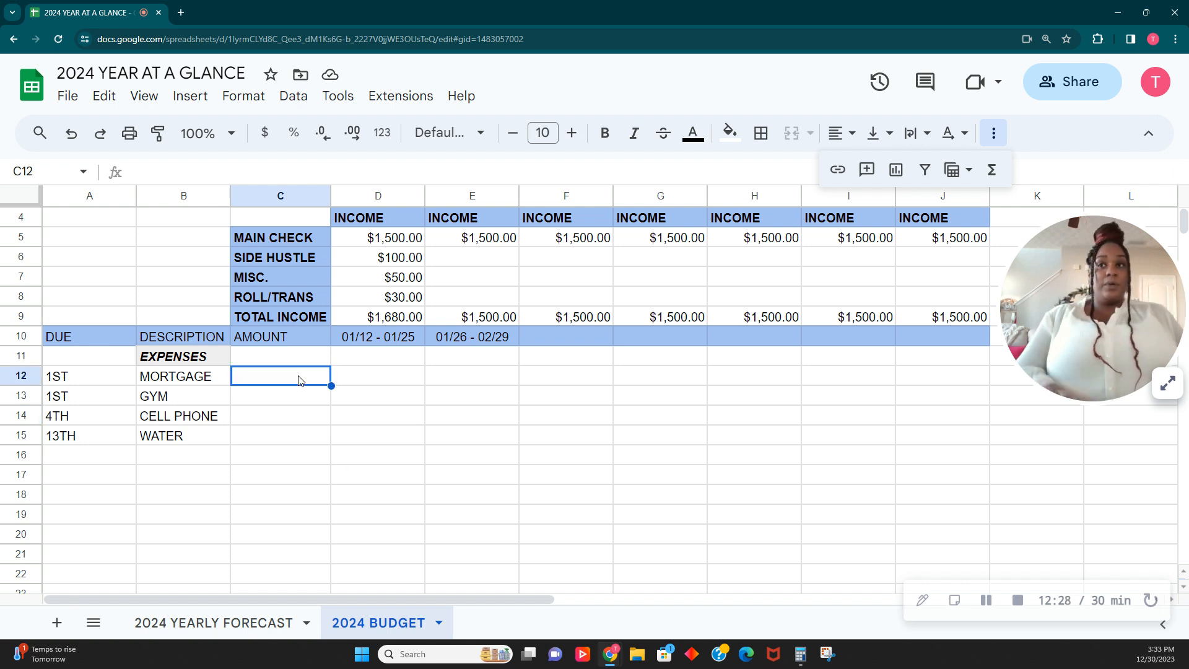
text(1225.96)
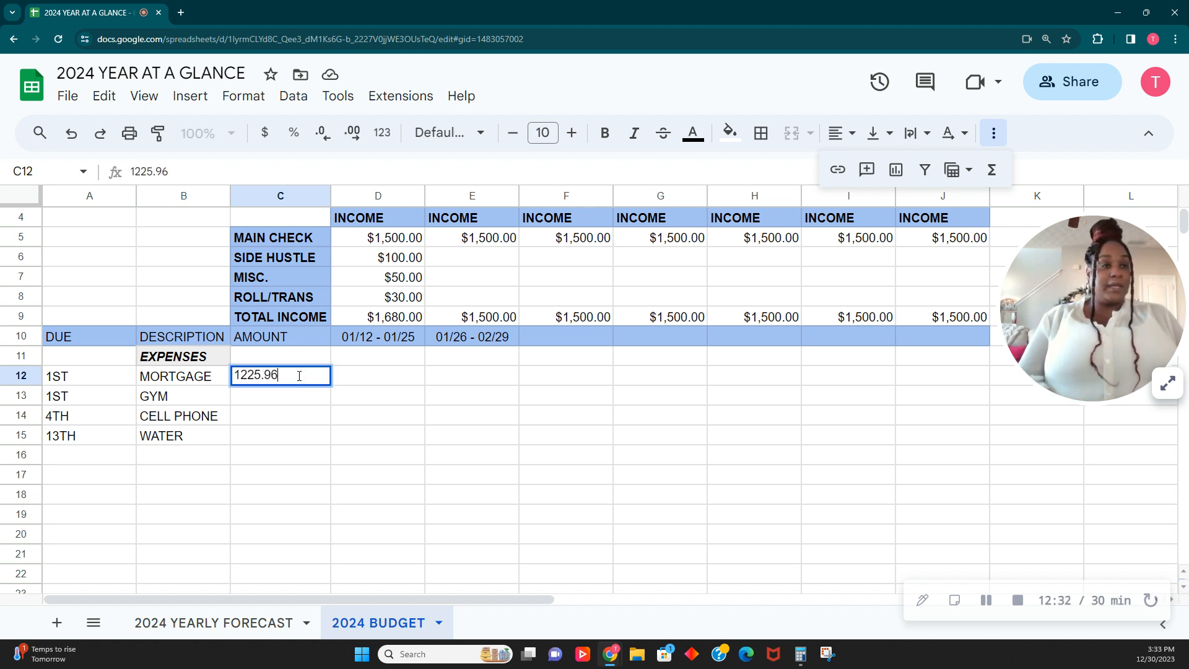
click(986, 600)
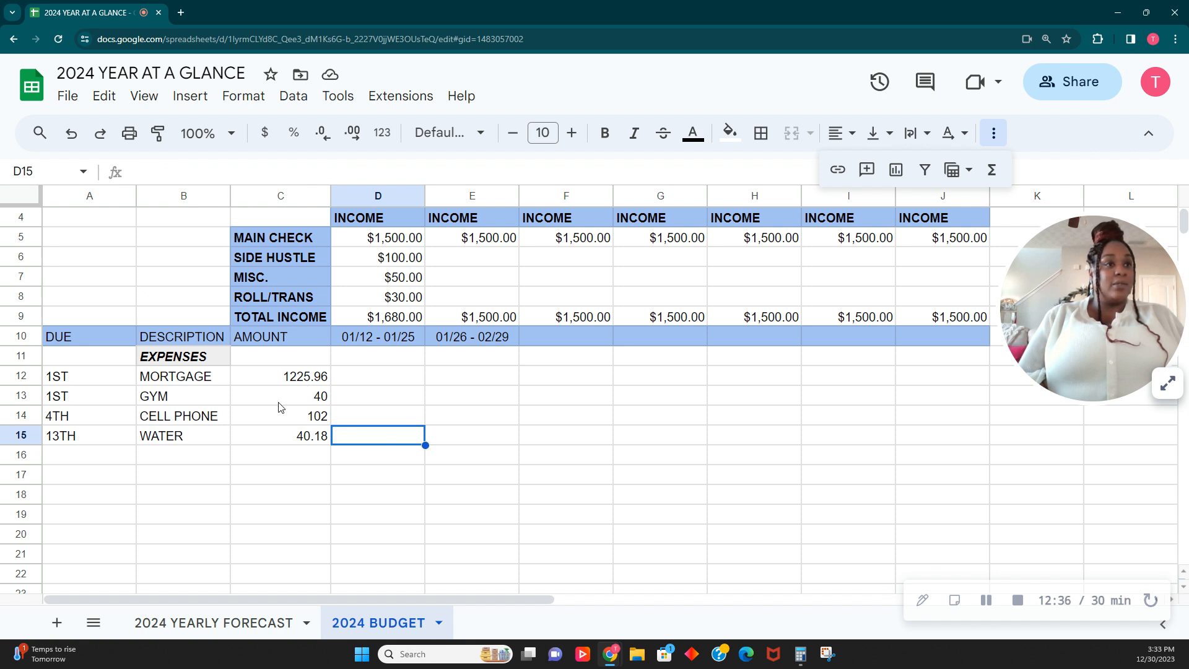
Centre the DUE, DESCRIPTION and AMOUNT headings in A10:C10 and make the whole header row A10:J10 bold.
drag(80, 338, 313, 339)
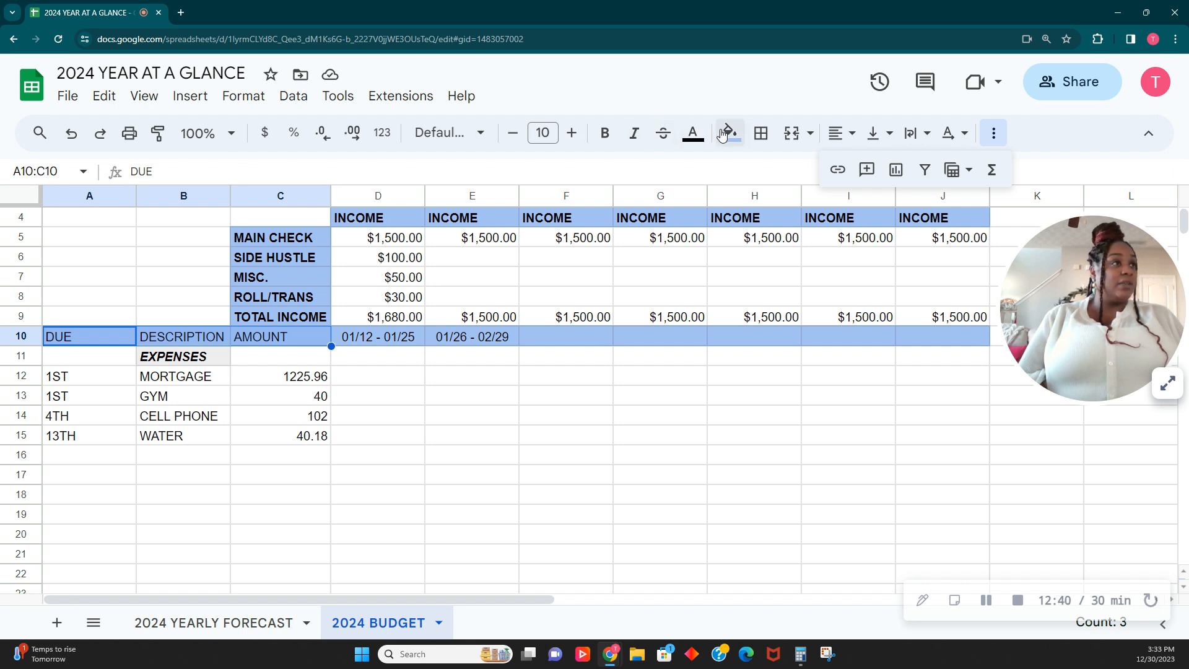
click(840, 138)
click(871, 168)
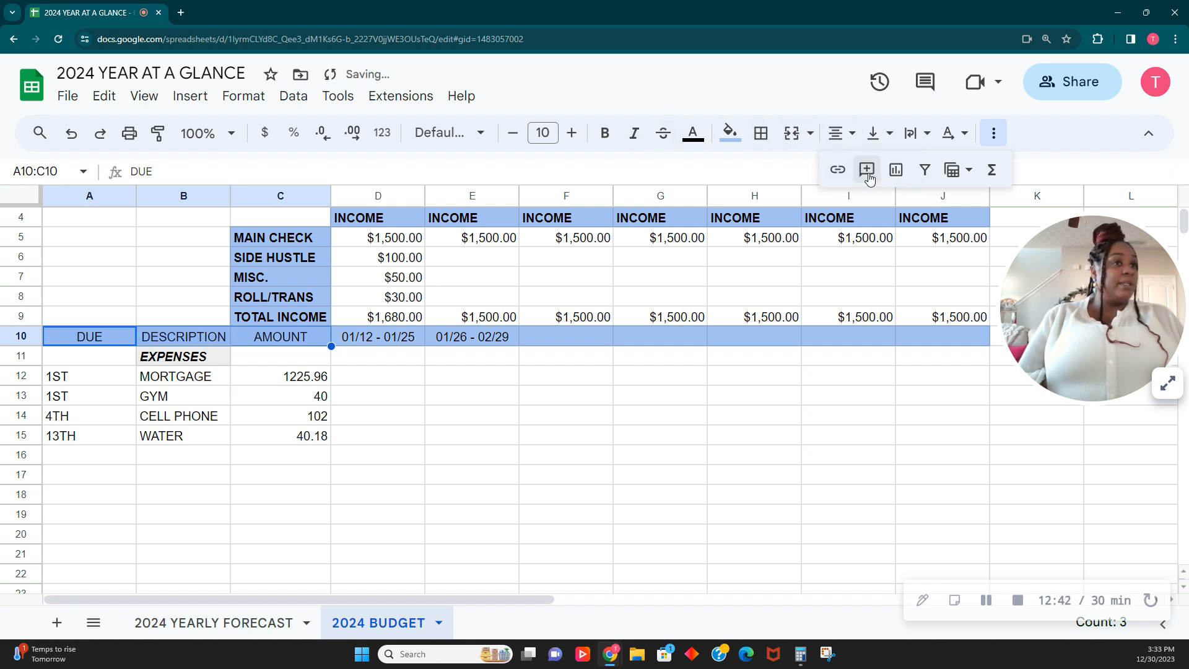
click(446, 397)
drag(87, 338, 938, 340)
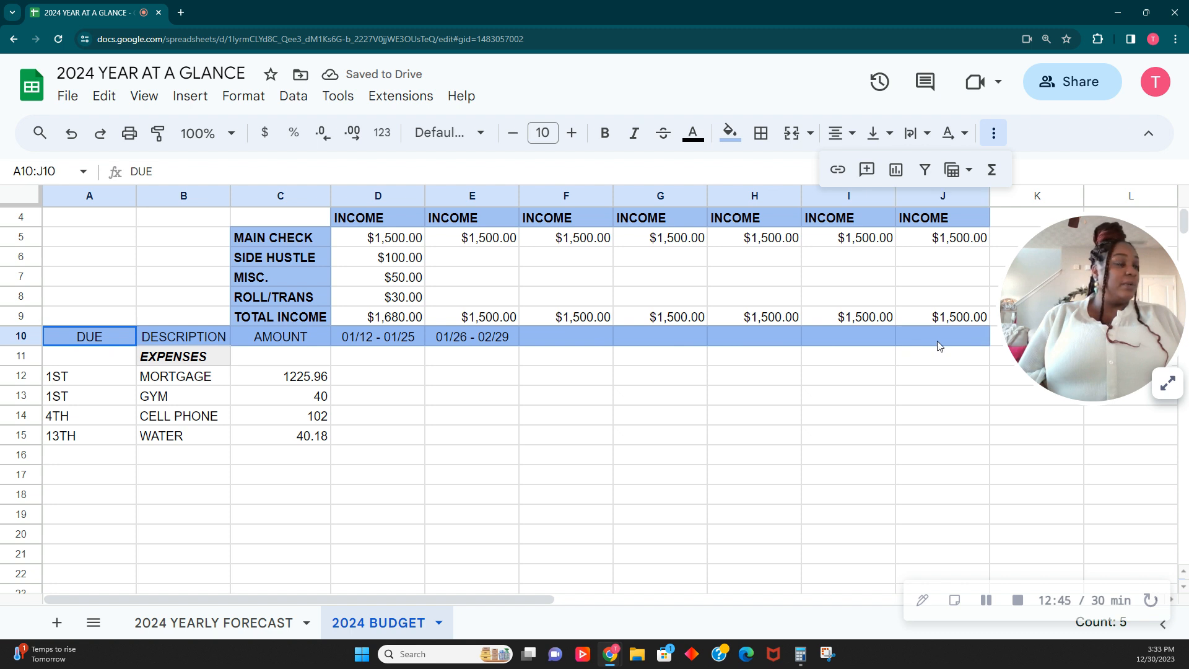
click(605, 133)
click(623, 398)
scroll(297, 477, down, 1)
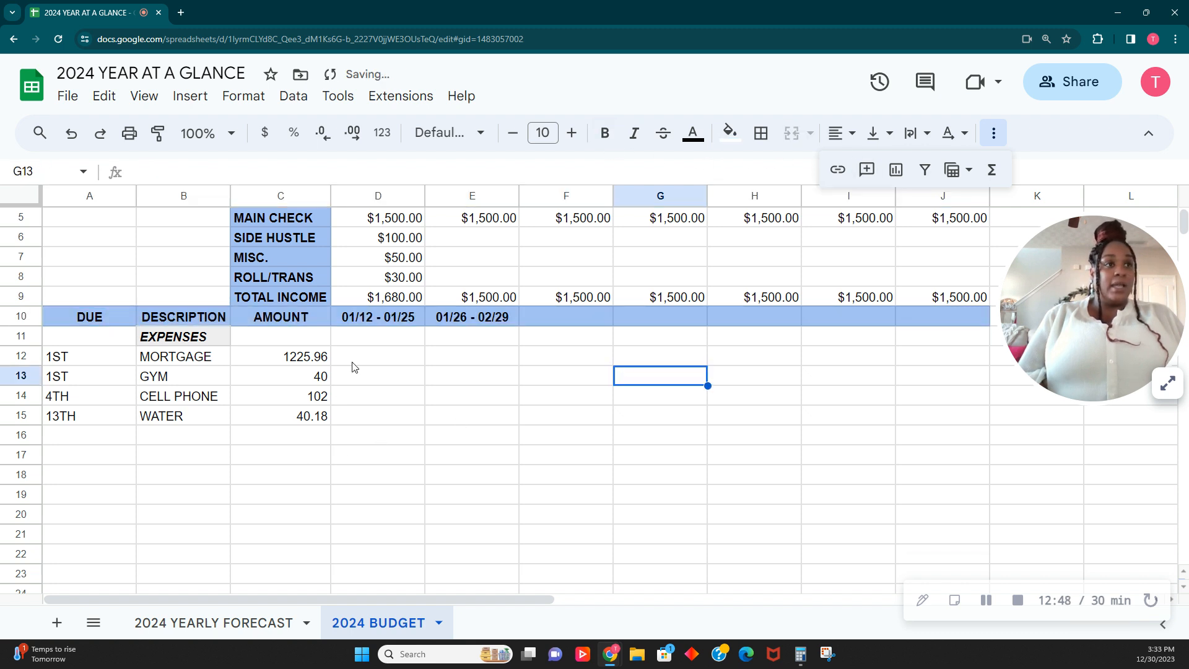
Italicize the two pay period date headings in D10:E10.
drag(372, 317, 471, 317)
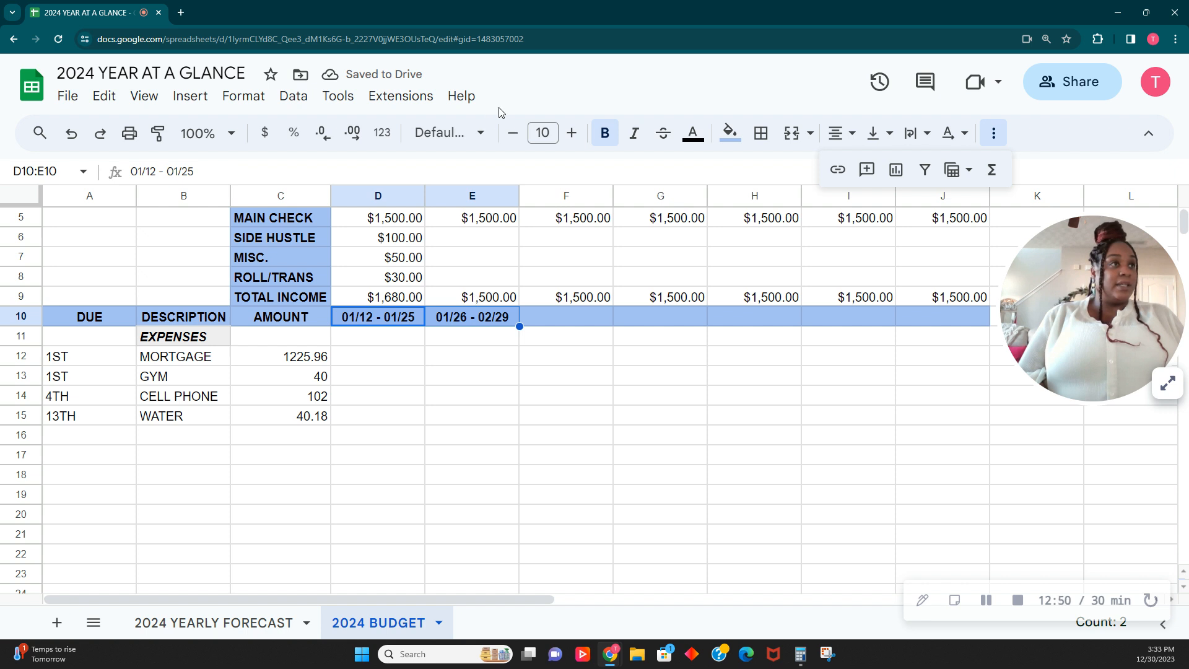
click(633, 132)
click(410, 434)
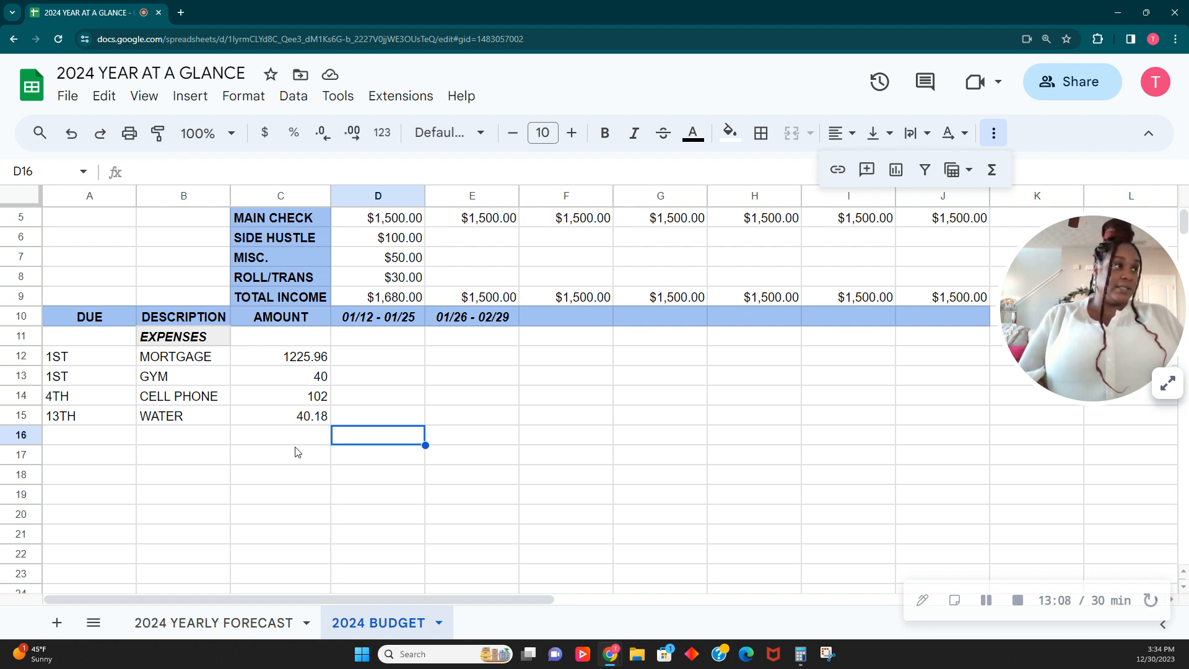
Enter the label TOTAL EXP. in B16, directly below the WATER expense.
click(183, 446)
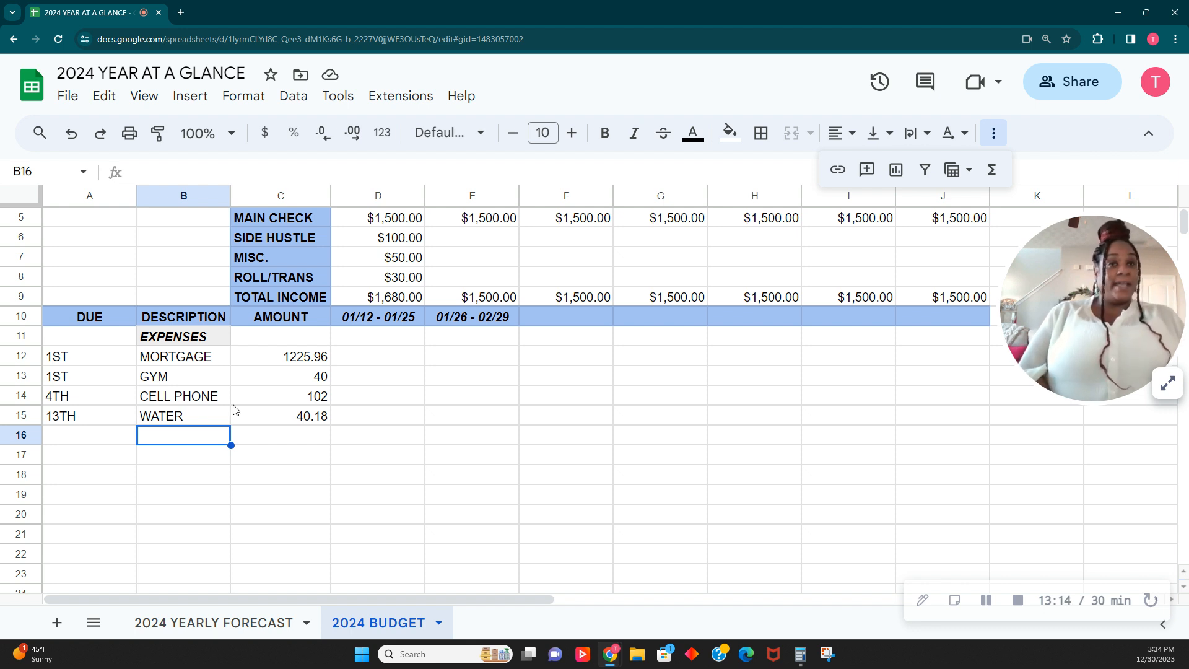
click(301, 447)
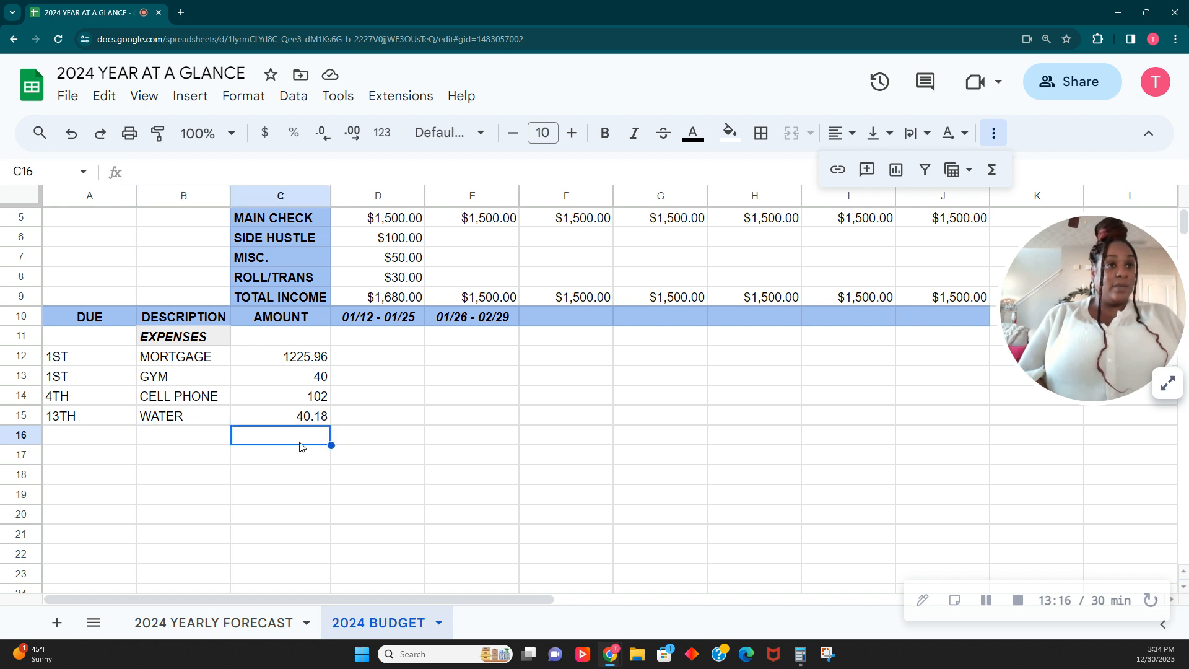
click(210, 442)
text(TOTAL EXP.)
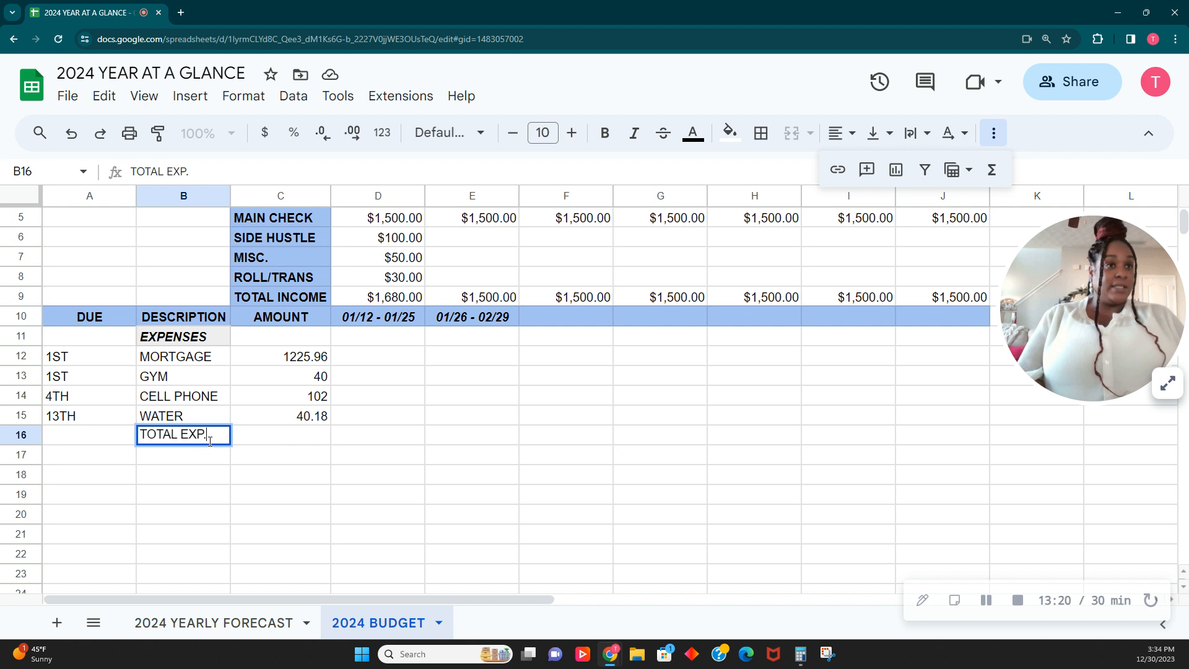
key(Tab)
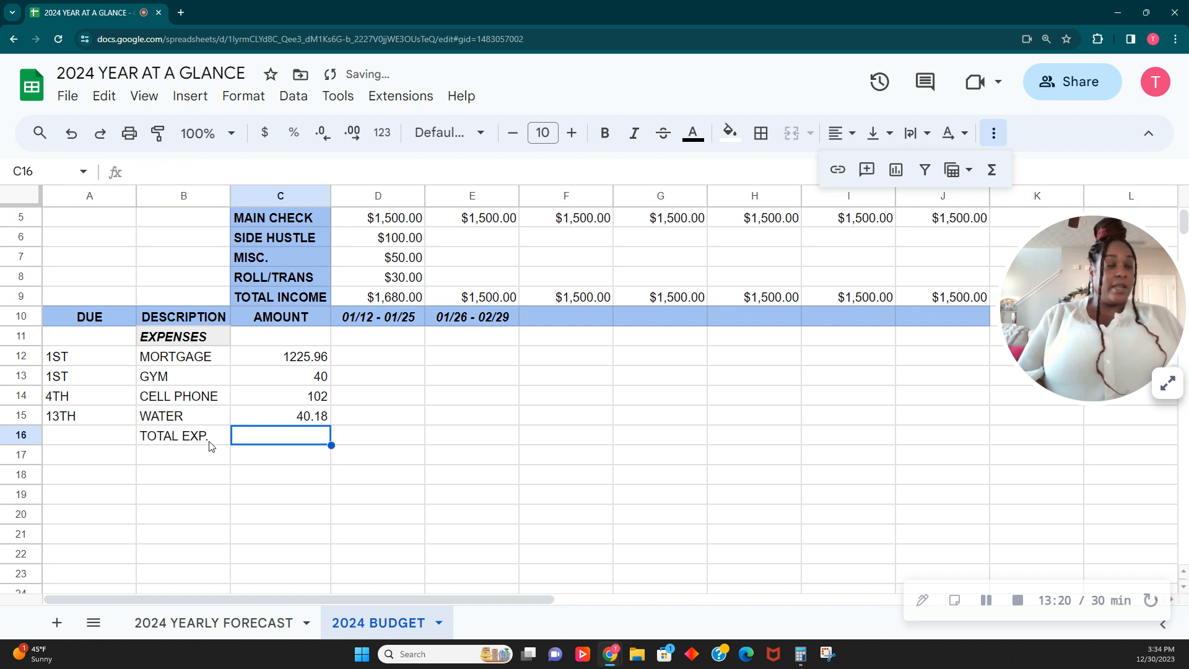
Total the expense amounts in C16 with the formula =SUM(C12:C15).
click(991, 169)
click(994, 134)
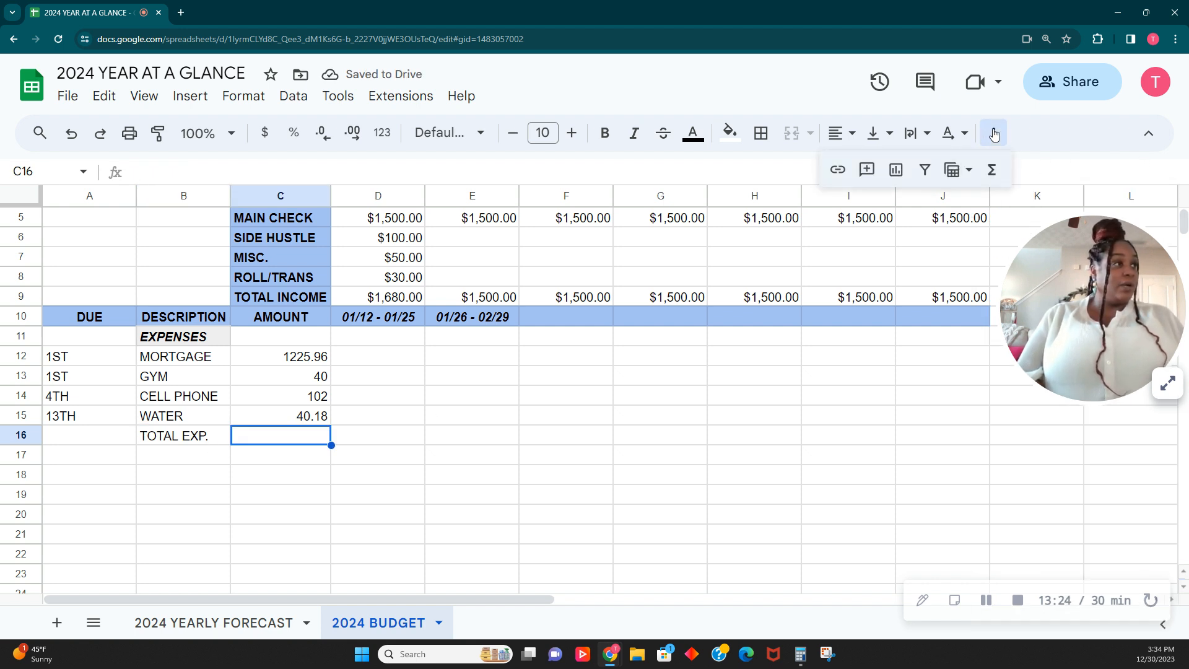
click(993, 171)
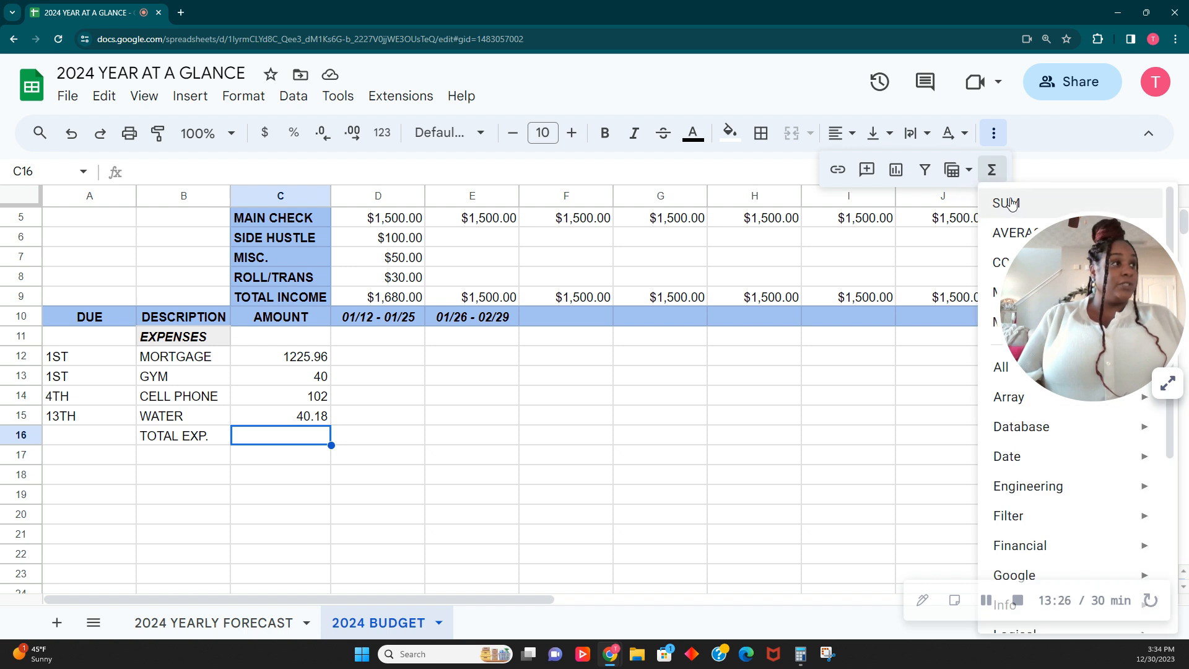
click(1006, 203)
drag(314, 358, 291, 416)
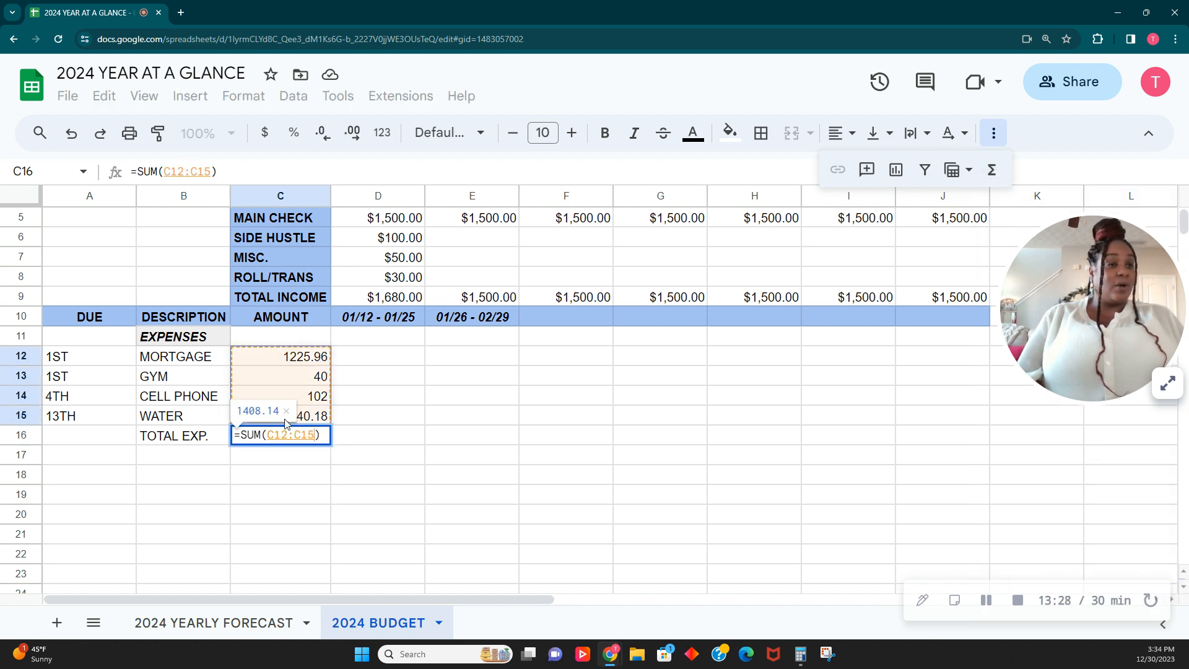
key(Tab)
drag(309, 357, 313, 414)
click(301, 441)
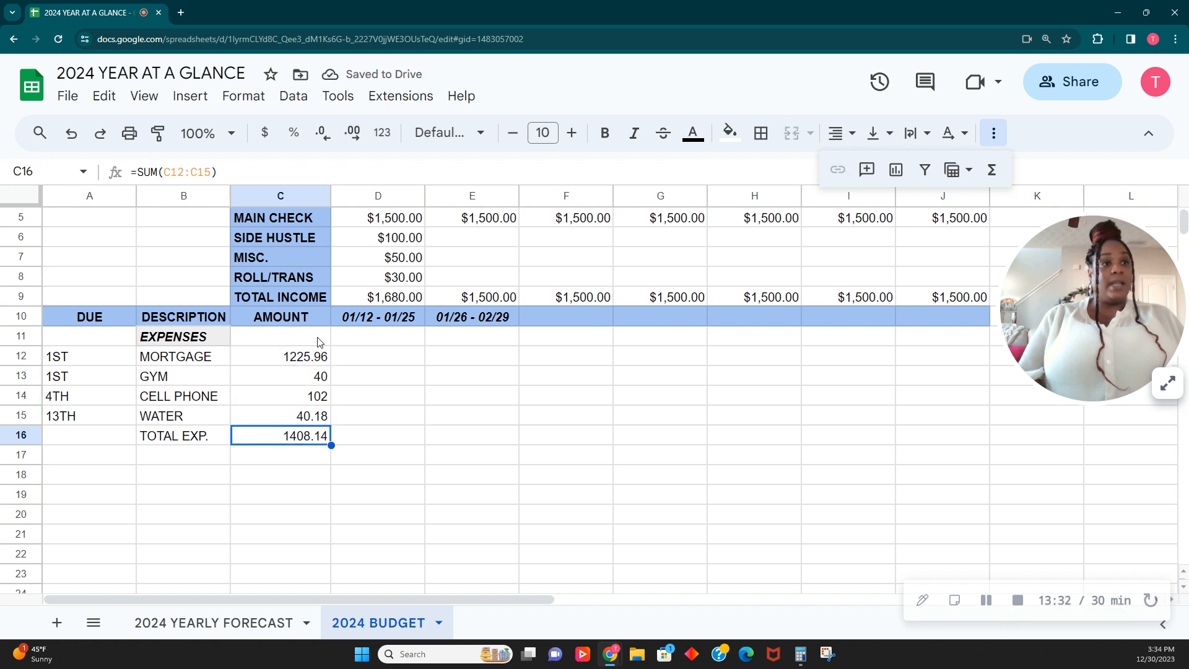
Format the amounts column range C11:C40 as dollar currency.
drag(319, 340, 292, 588)
click(390, 439)
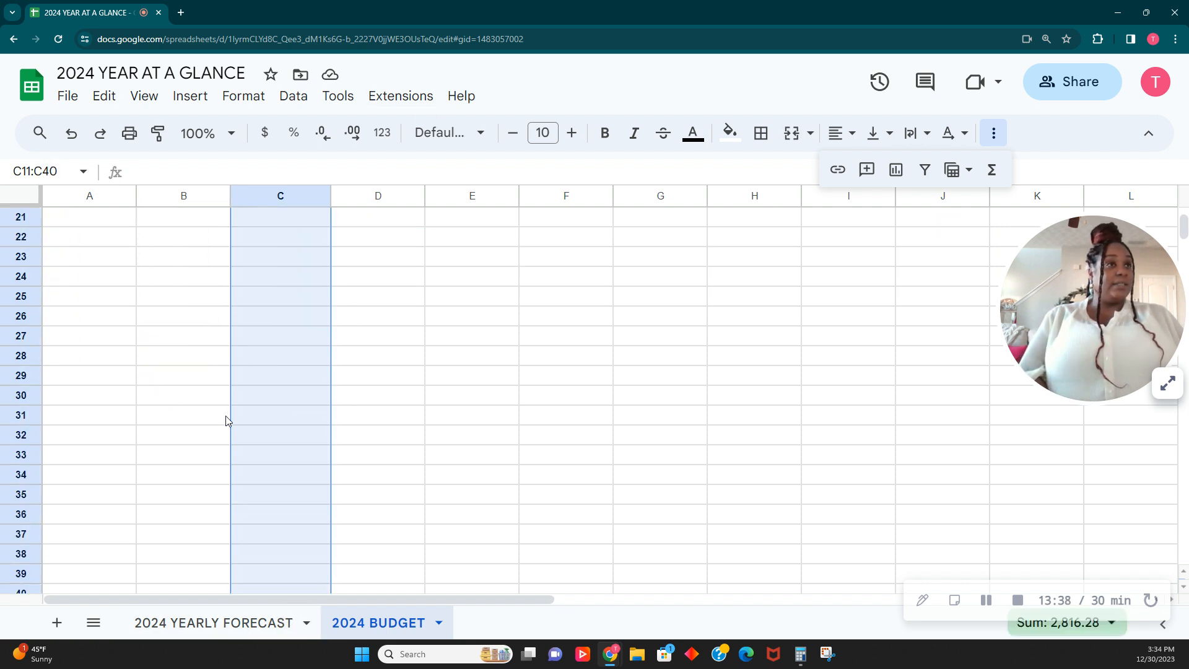
click(265, 133)
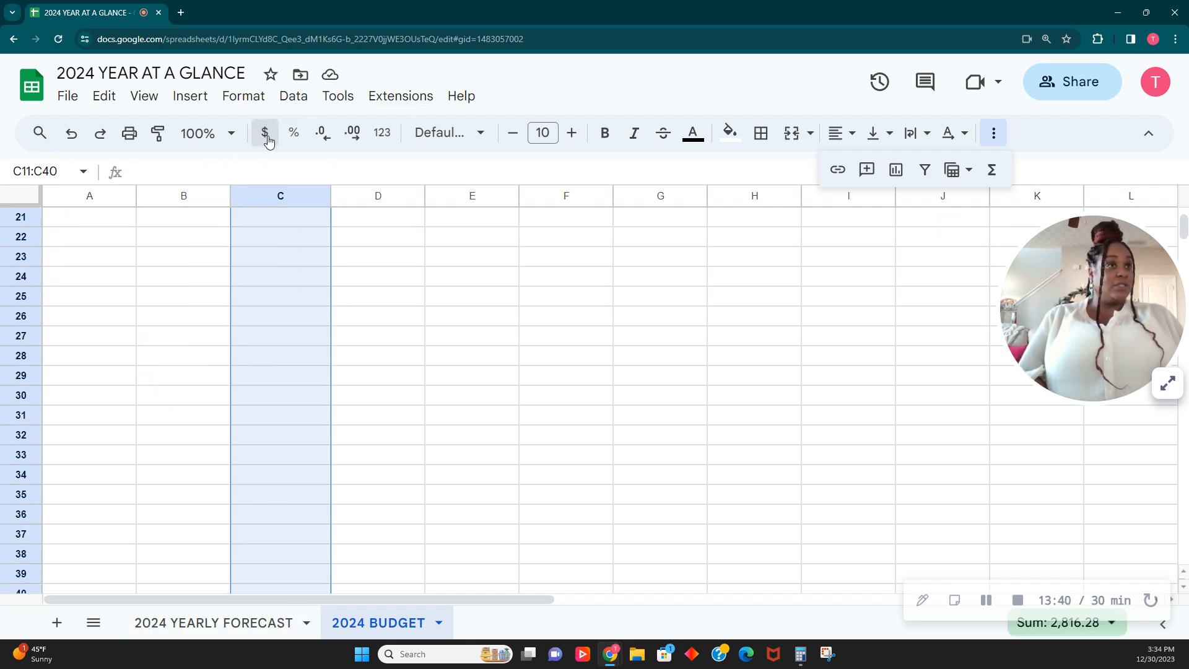
scroll(287, 389, up, 2)
scroll(287, 389, up, 3)
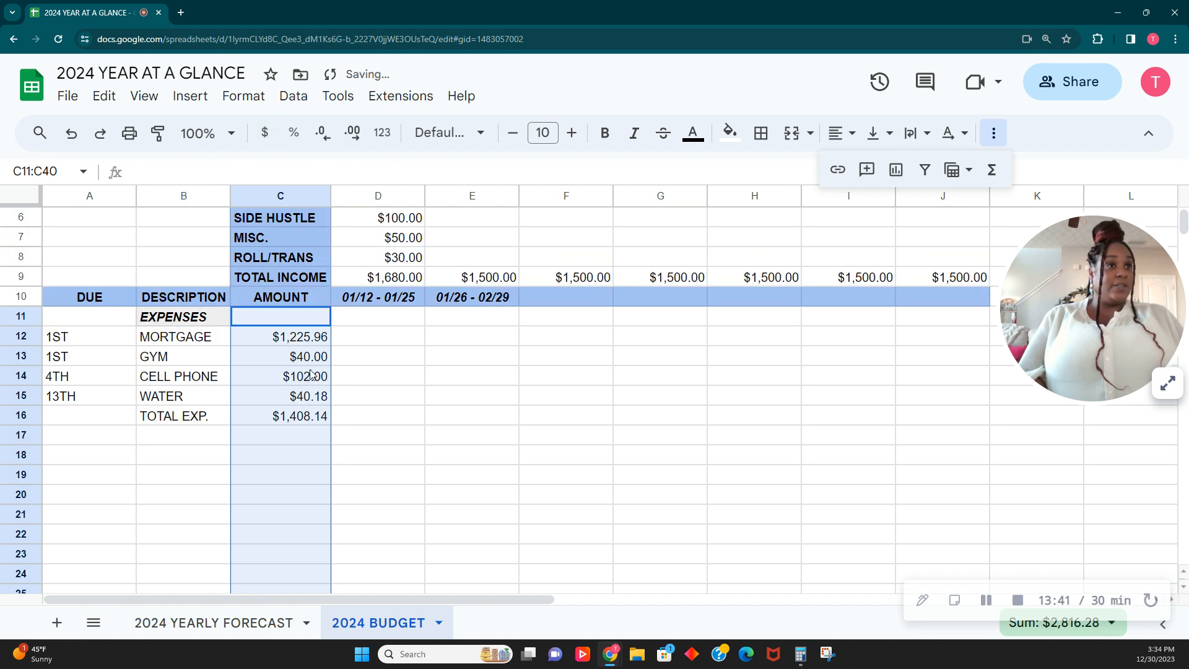
click(318, 447)
Fill the total expenses label and amount in B16:C16 with light gray.
drag(180, 423, 287, 423)
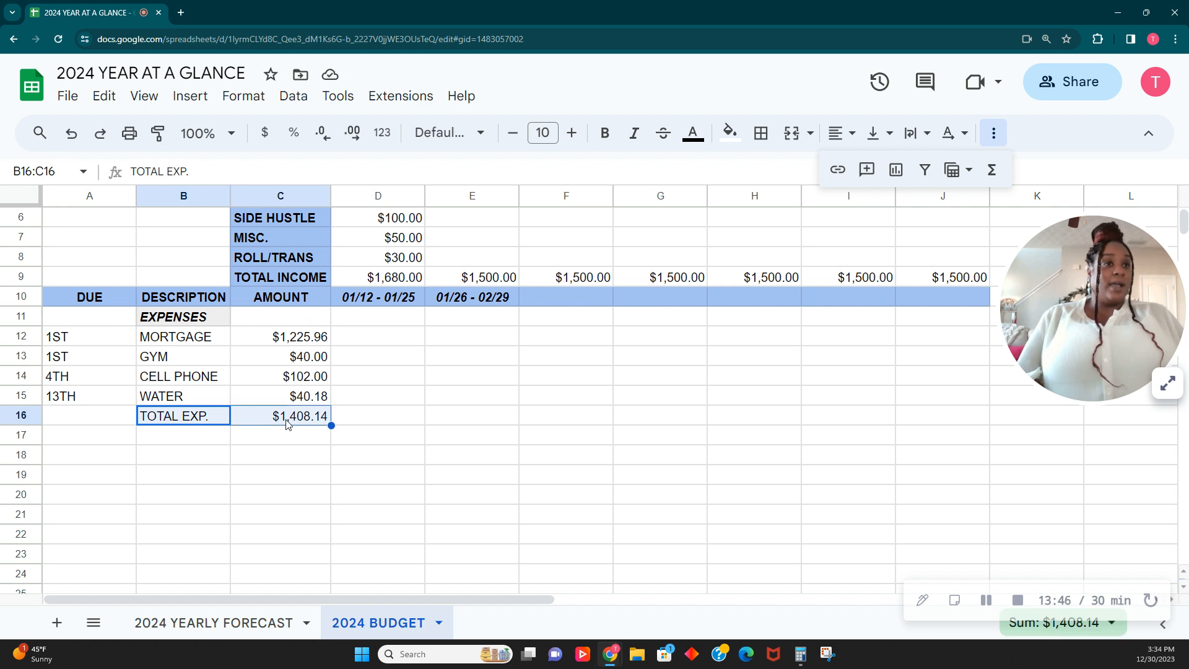
click(730, 132)
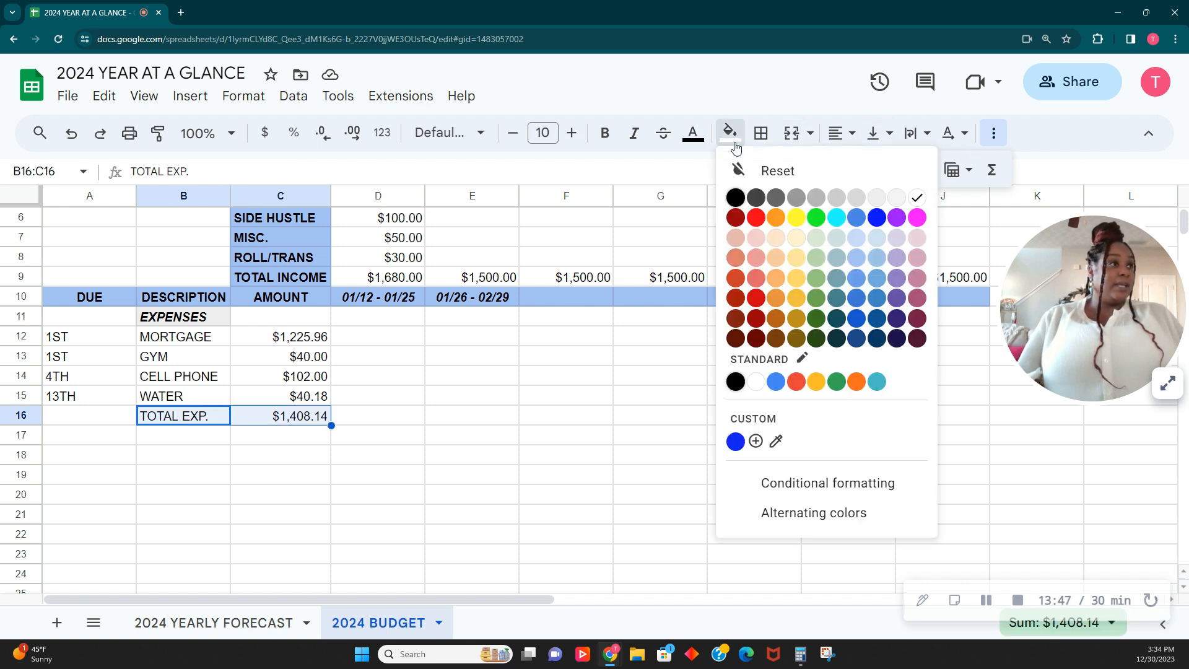
click(878, 202)
click(326, 457)
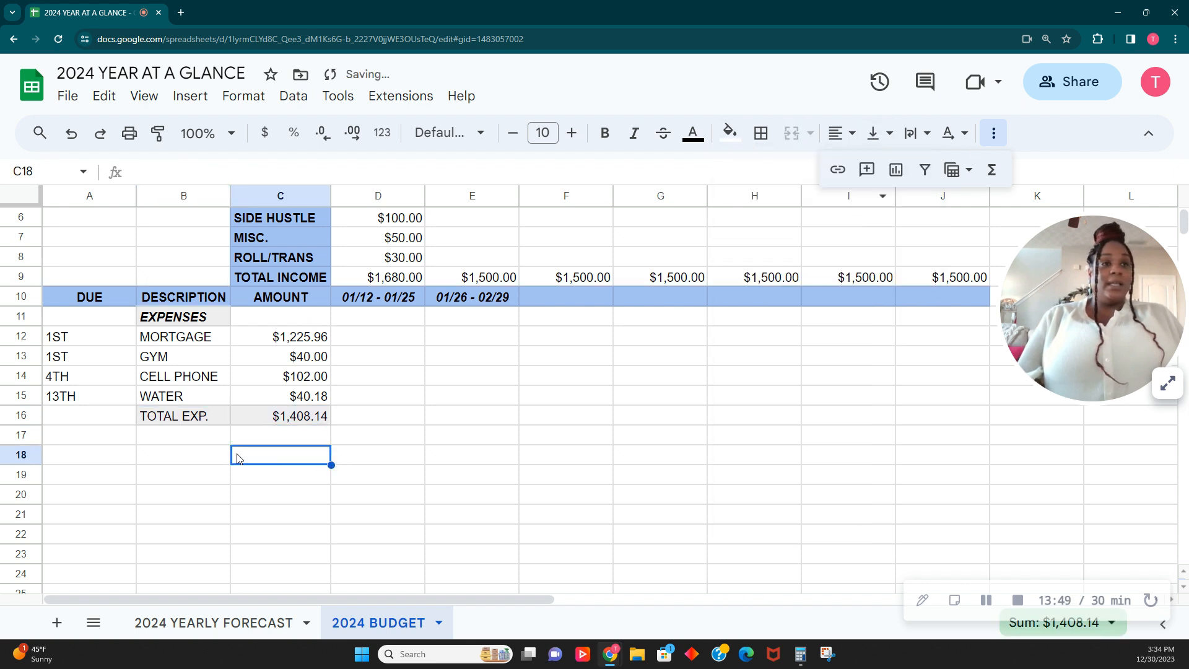
Enter the section label DEBT in B17, below the total expenses row.
click(299, 421)
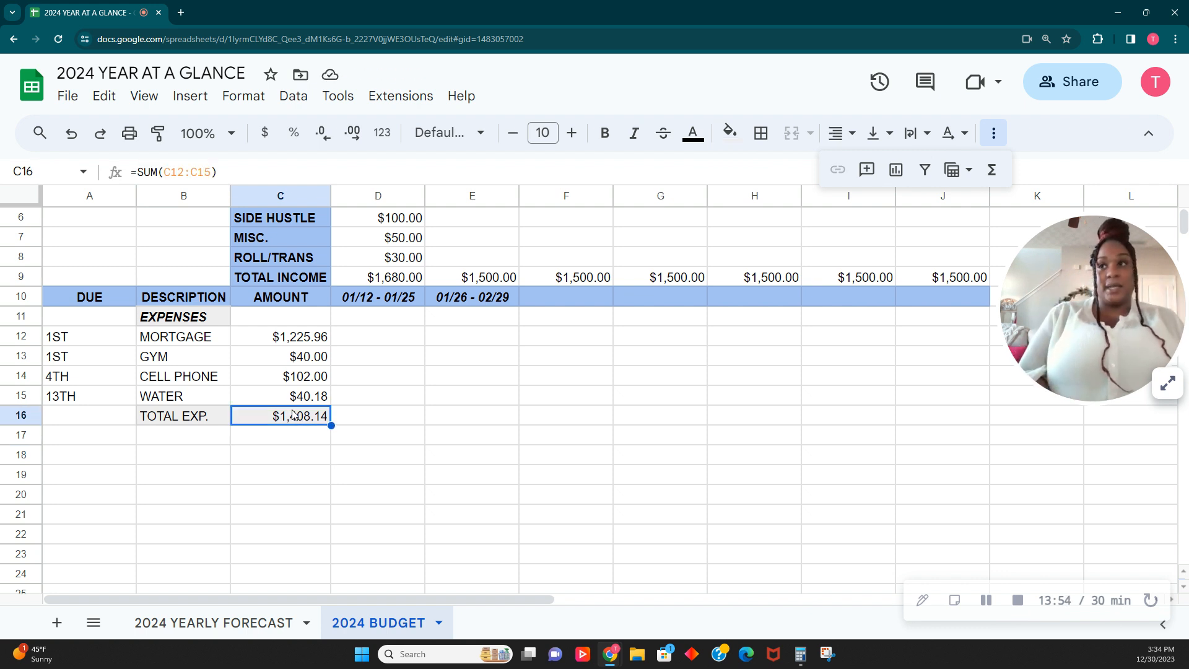
click(187, 442)
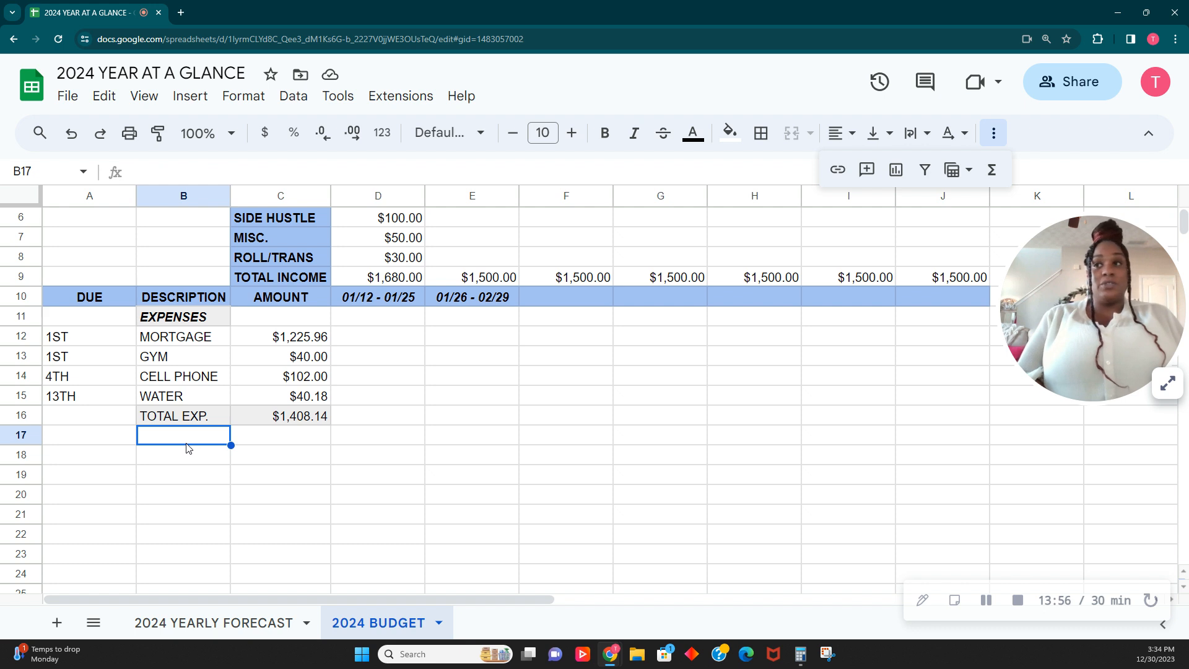
text(DEBT)
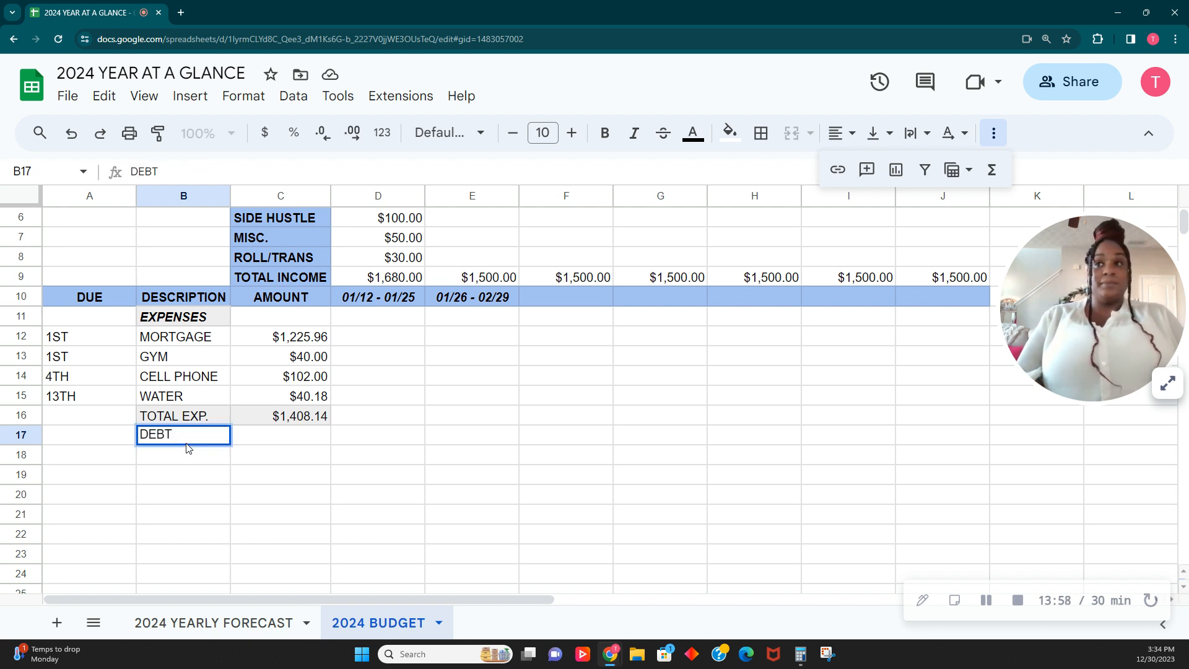
key(Tab)
Centre the EXPENSES label in B11.
click(212, 322)
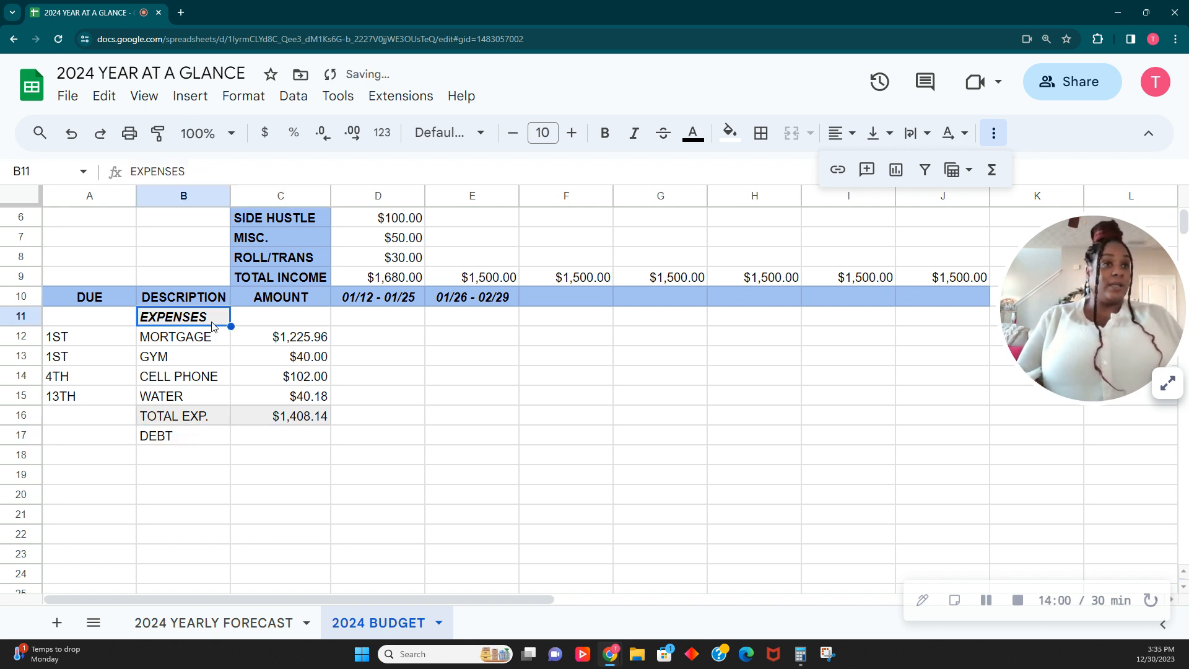
click(849, 141)
click(868, 169)
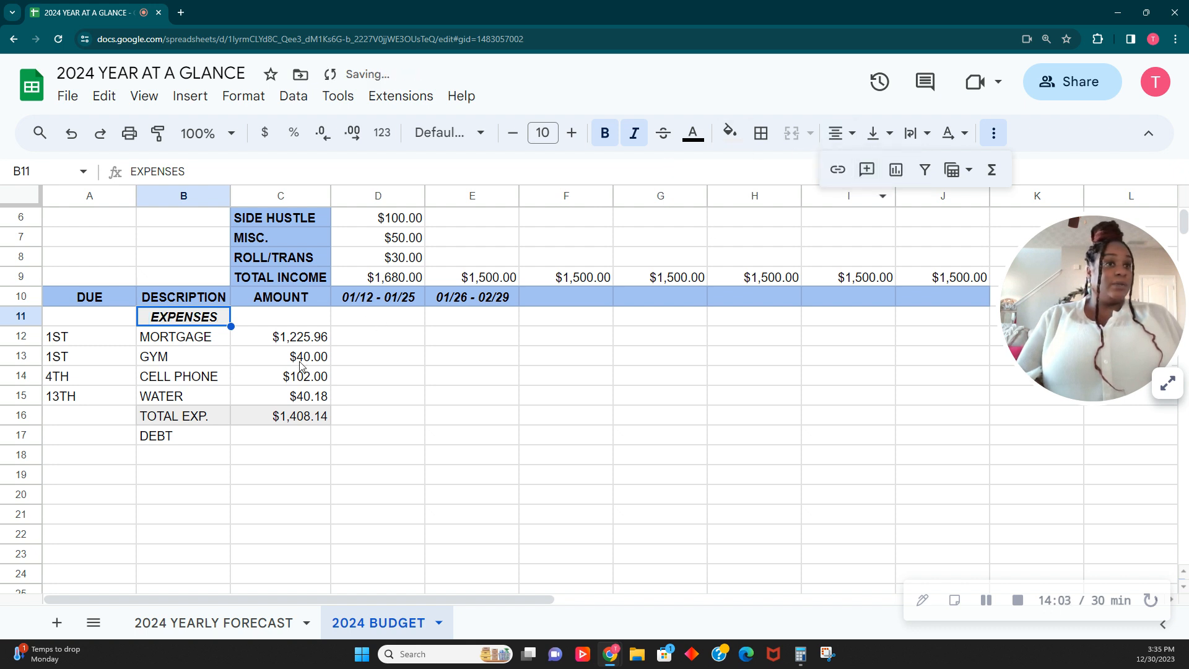
Make the TOTAL EXP. label in B16 bold and centre it in its cell.
click(203, 418)
click(606, 132)
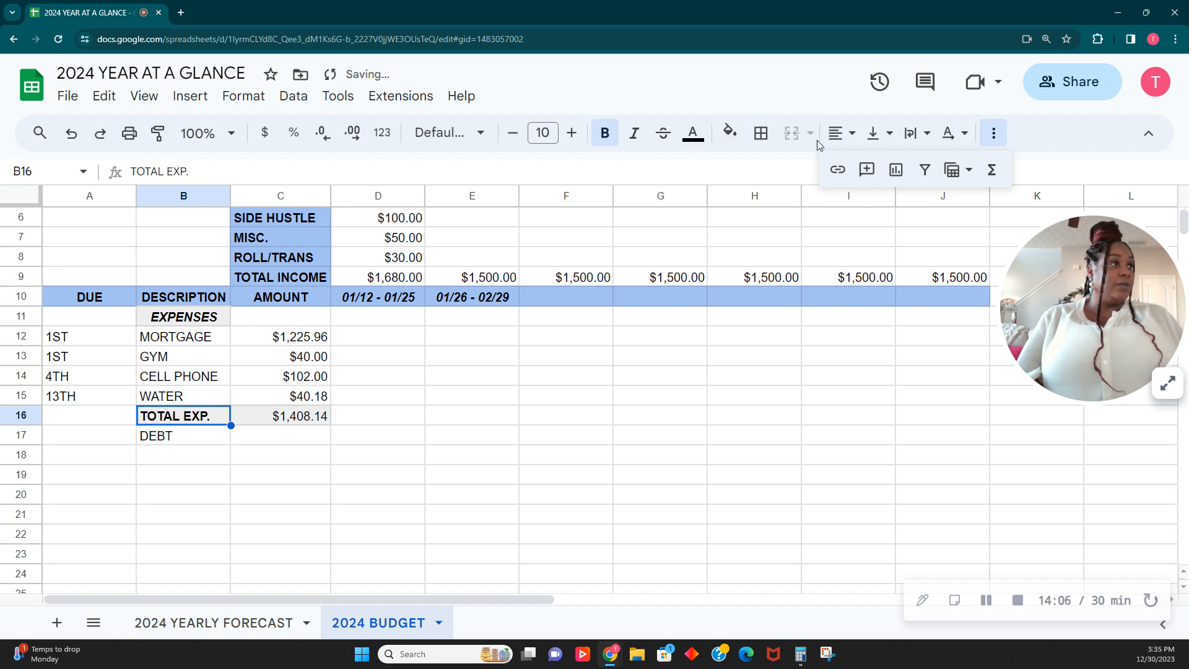
click(848, 138)
click(871, 168)
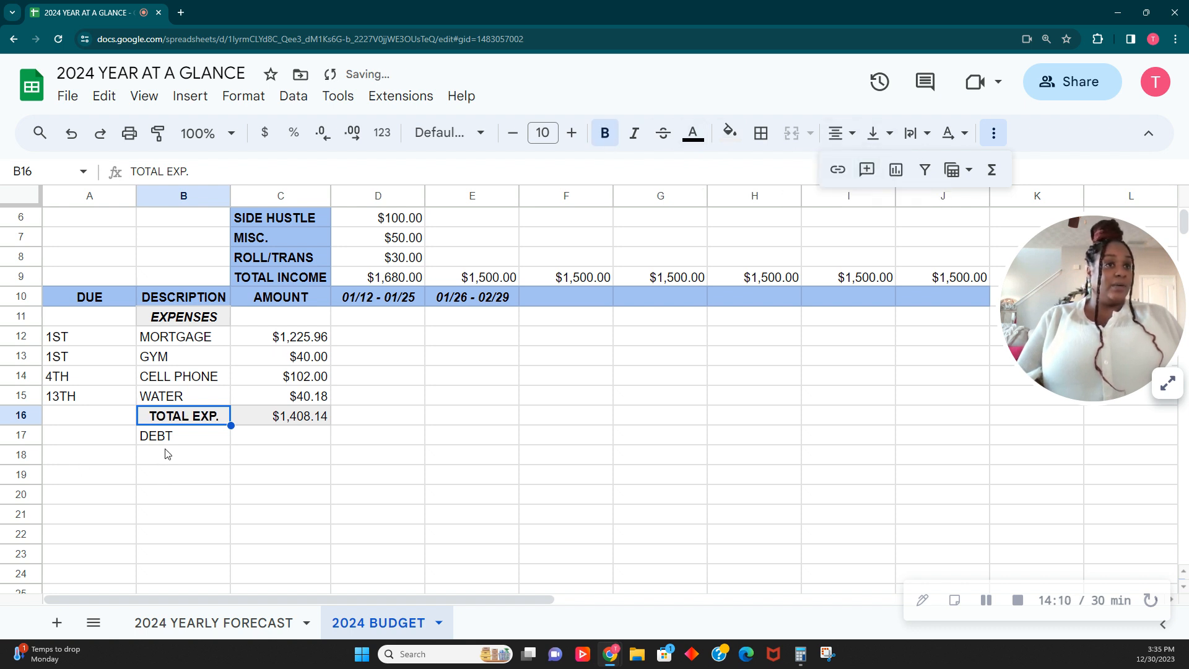
Format the DEBT label in B17 with a light gray fill, bold italic text and centred alignment.
key(Down)
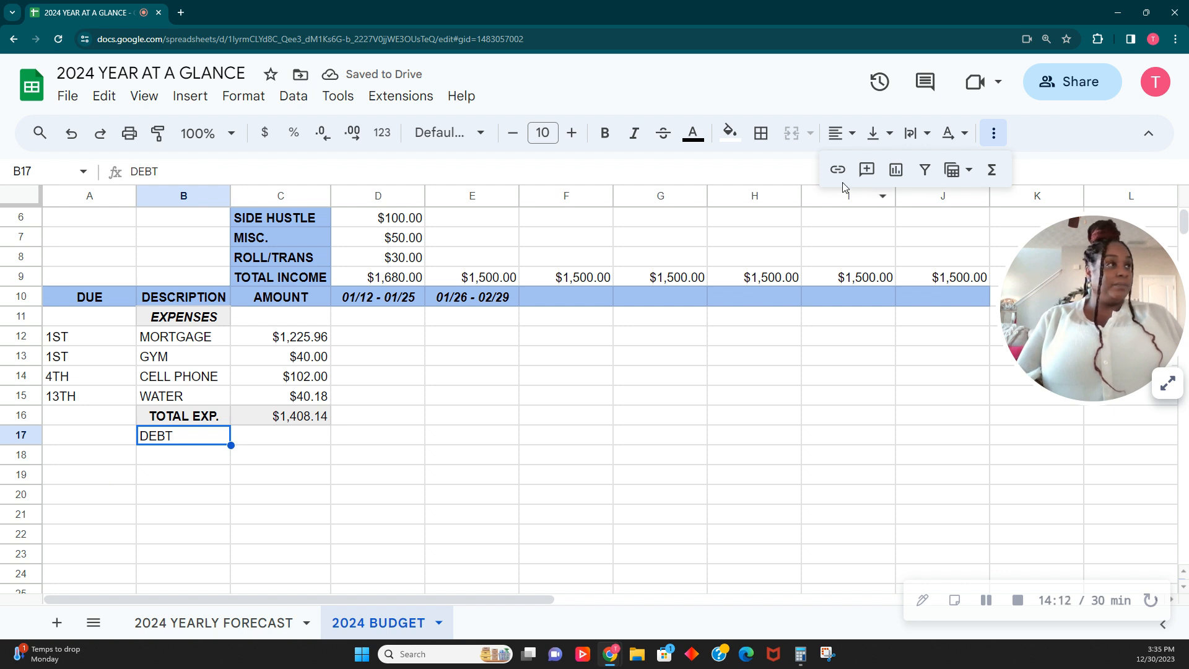
click(731, 133)
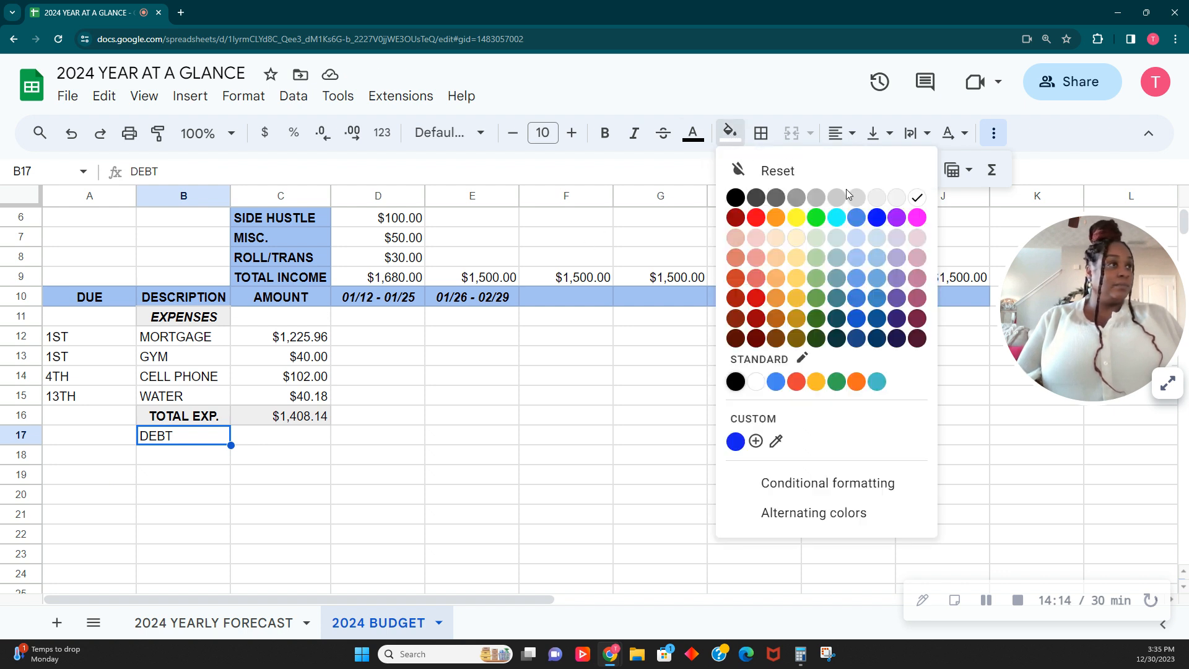
click(877, 197)
click(605, 132)
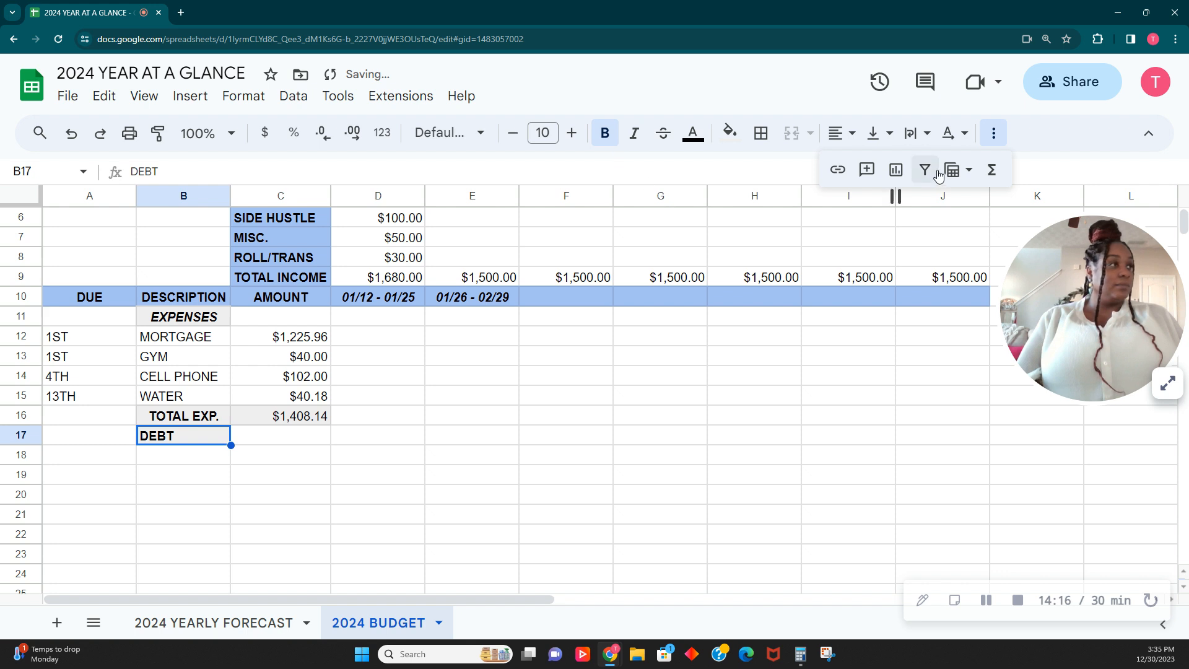
click(640, 144)
click(843, 133)
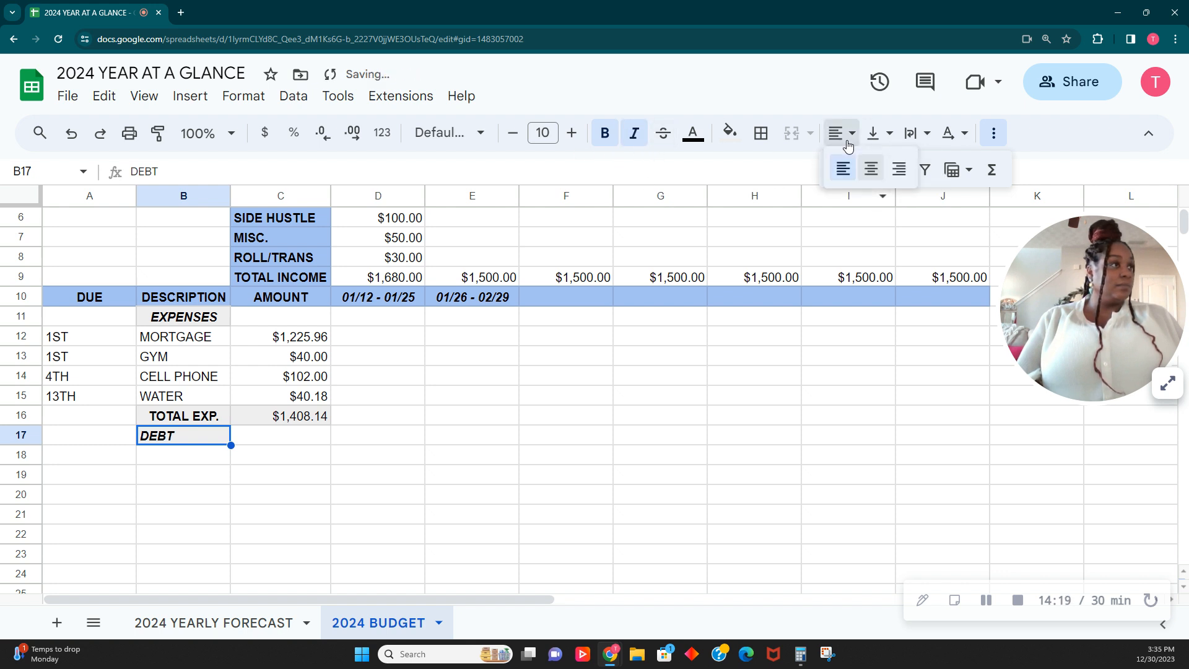
click(870, 174)
scroll(244, 431, down, 1)
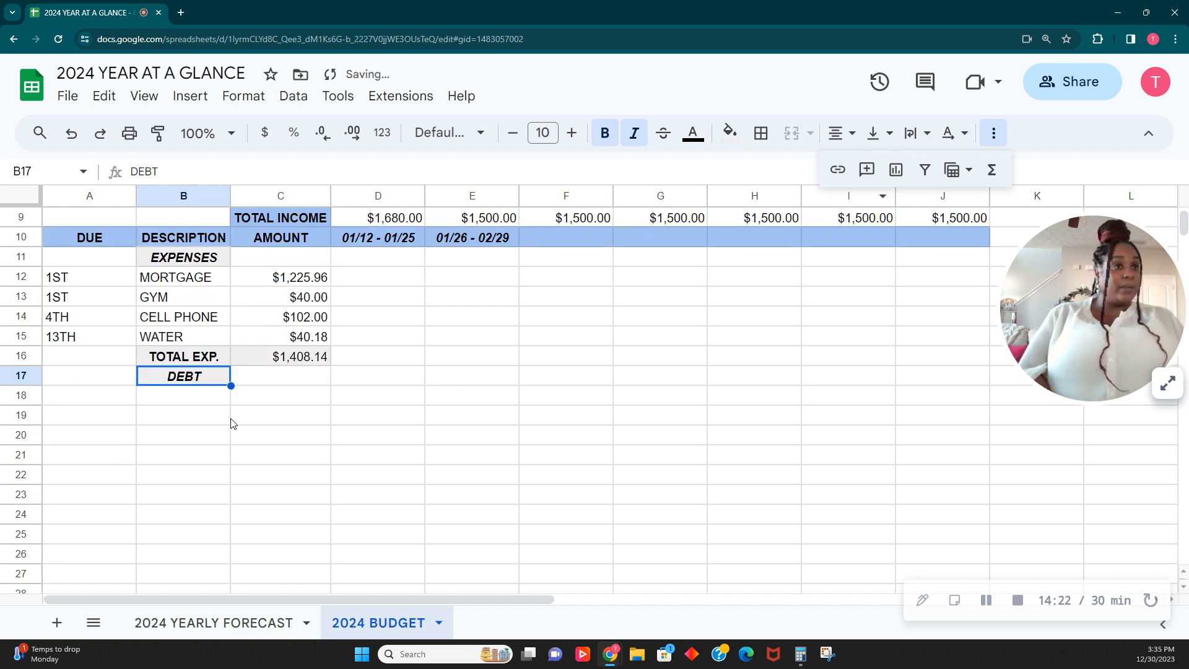
Enter the debt due dates 1ST, 1ST and 10TH in A18 to A20 under the DUE column.
click(130, 402)
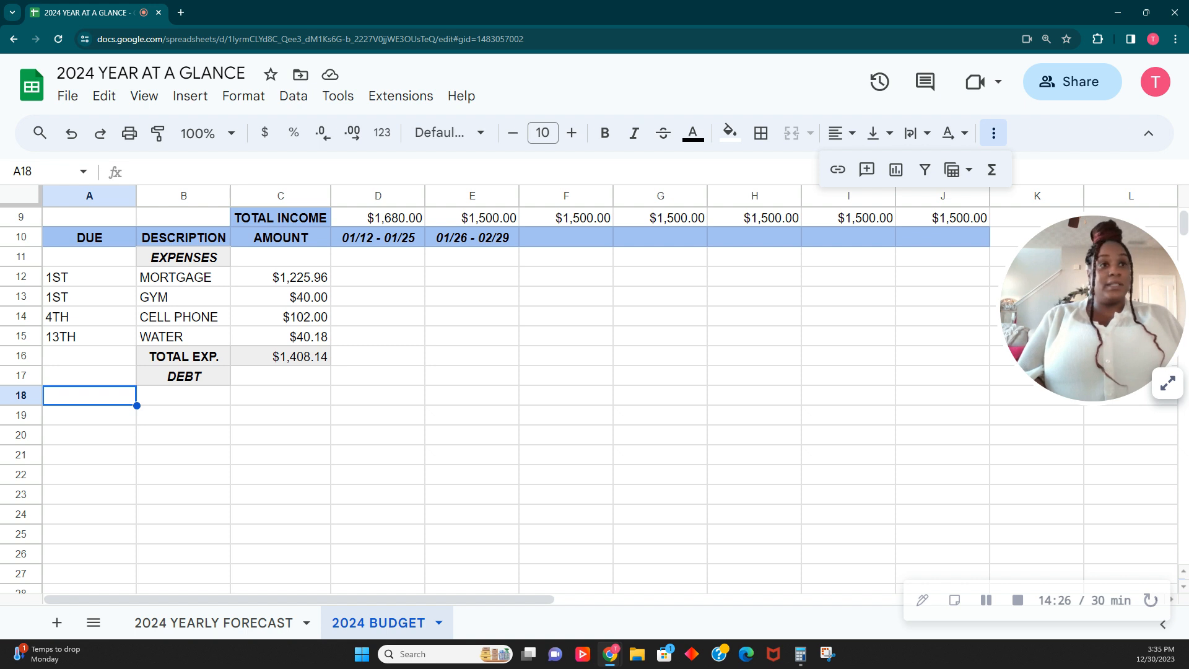
text(1ST)
key(Return)
text(1ST)
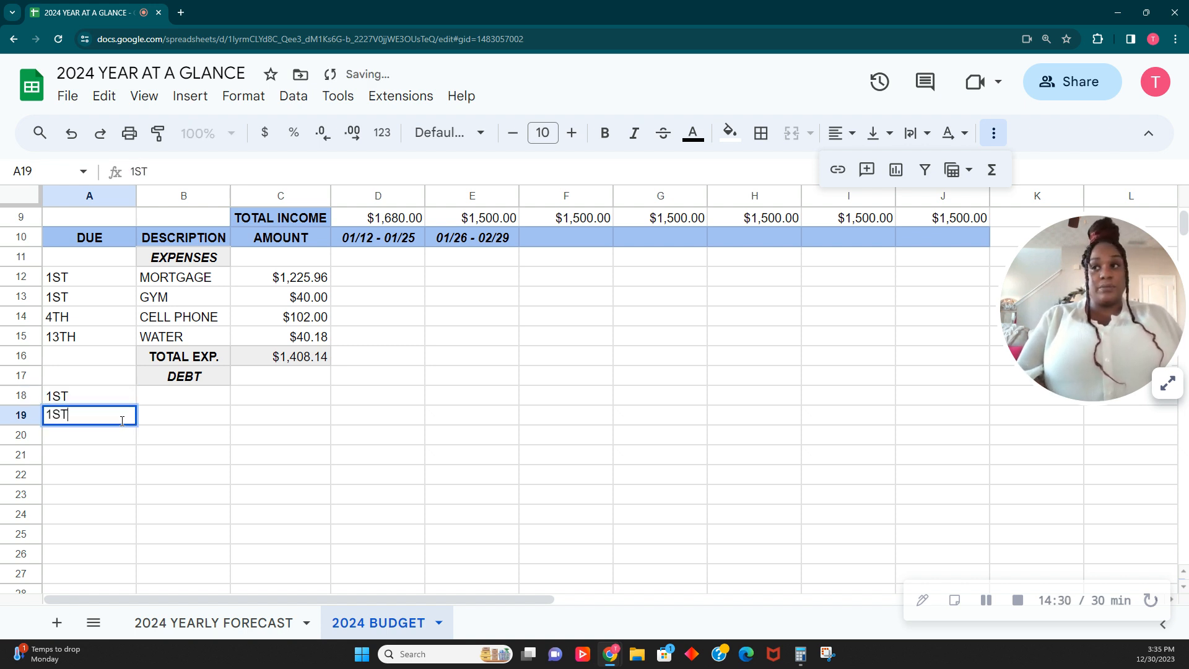
key(Return)
text(10T)
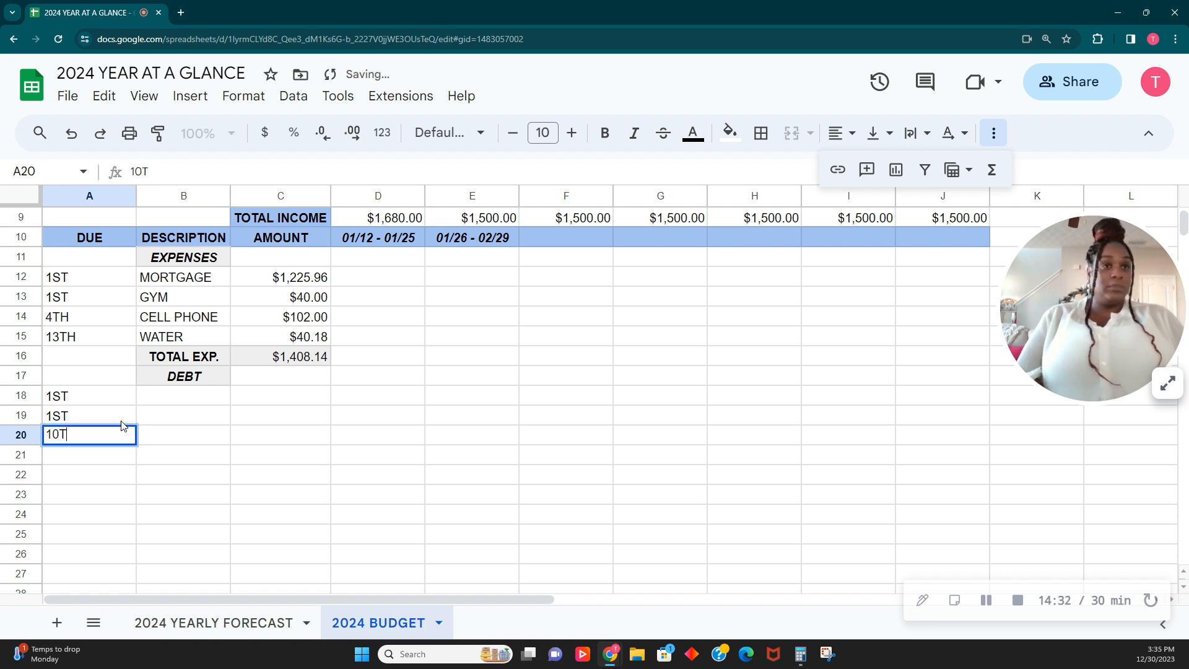
text(H)
key(Return)
Enter the debt descriptions HOME DEPOT, UTLA CC and CAR PYMT in B18 to B20.
key(Up)
key(Up)
key(Up)
key(Right)
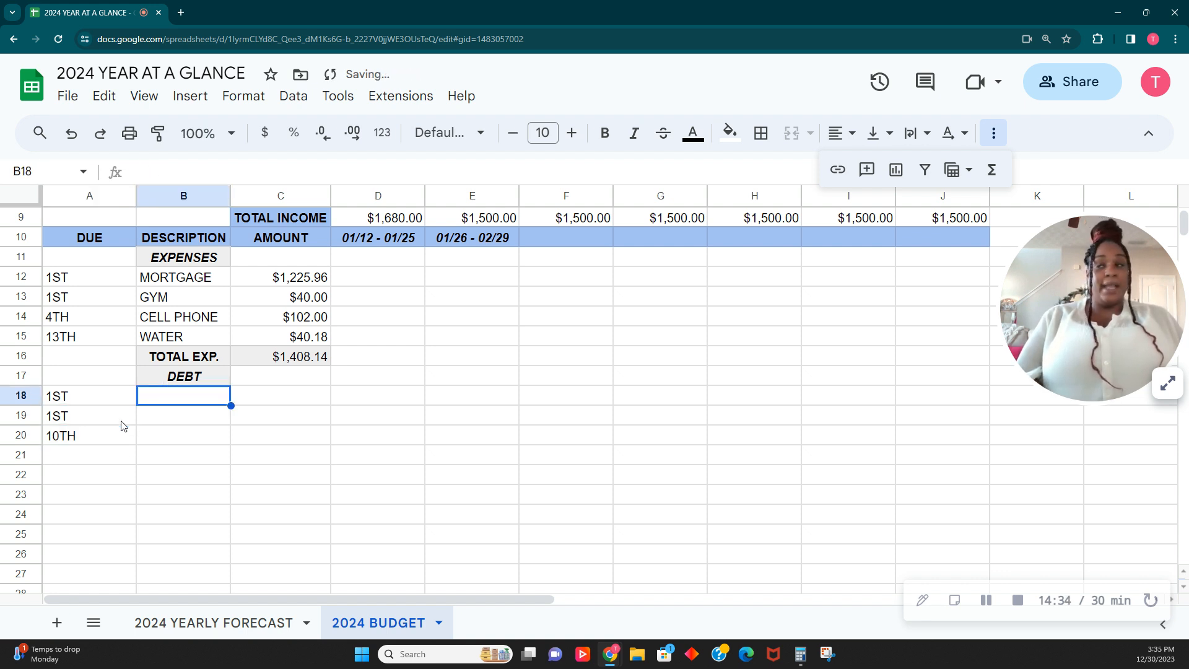
text(HOME )
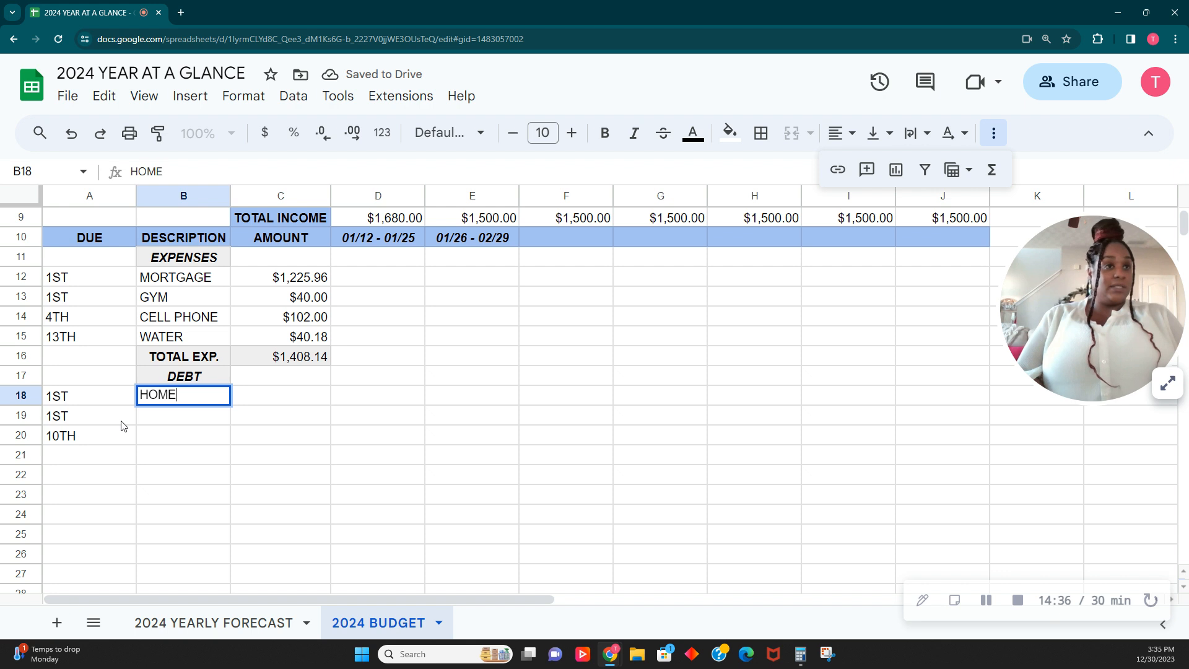
text(DEPOT)
key(Return)
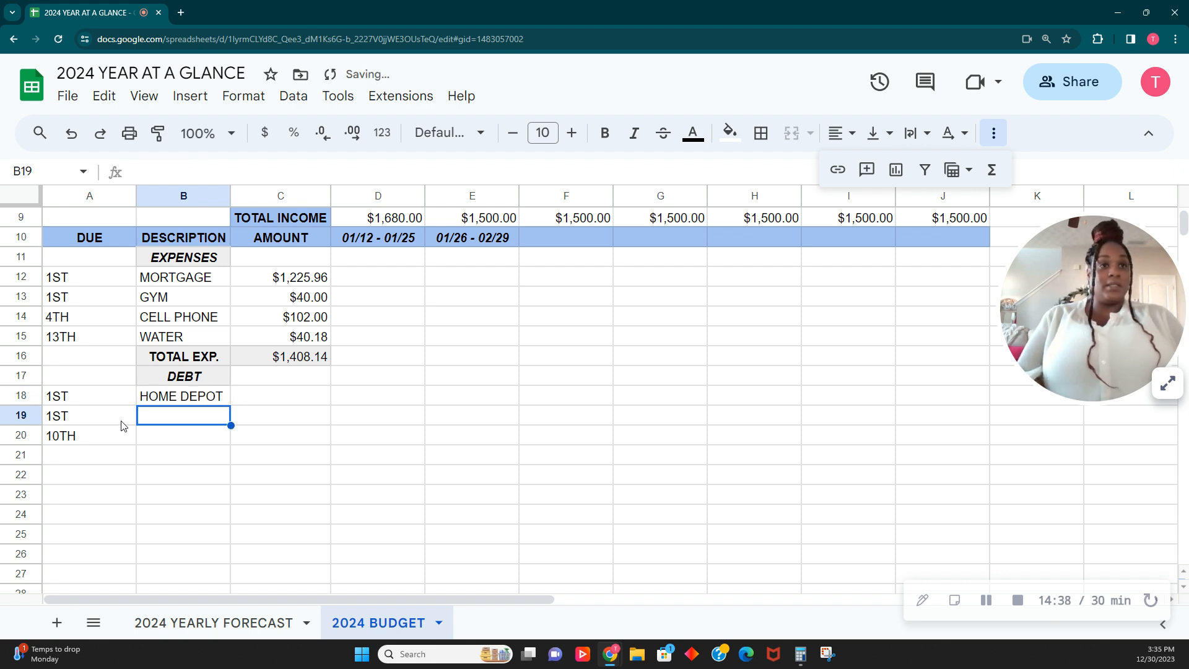
text(UTLA CC)
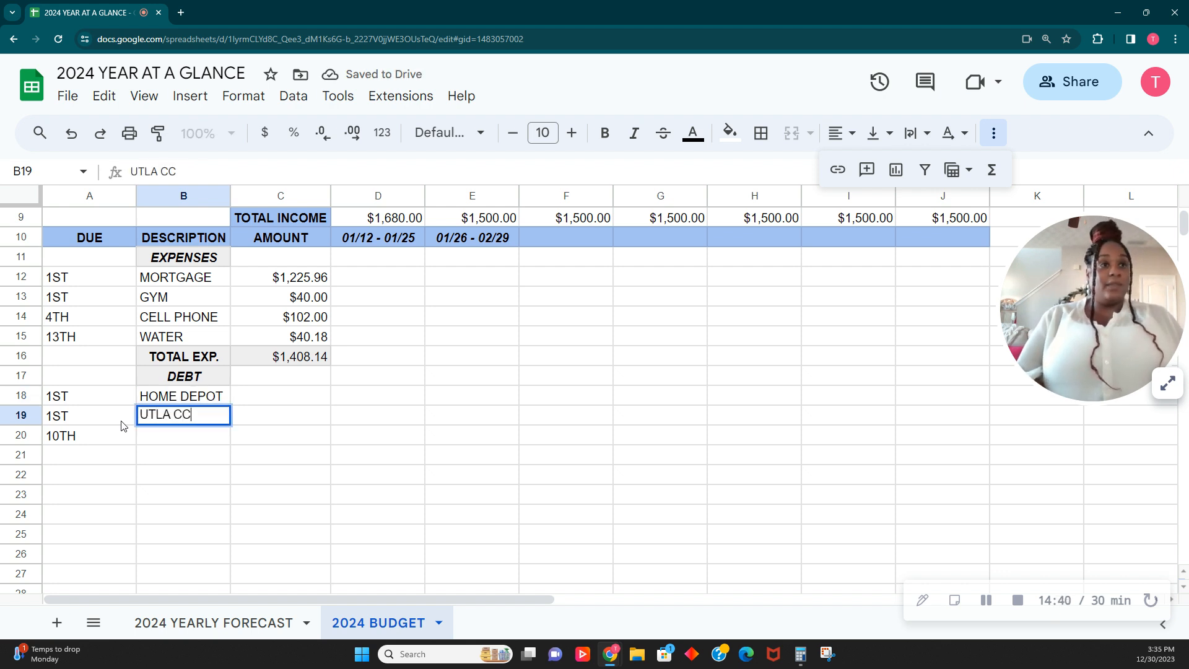
key(Return)
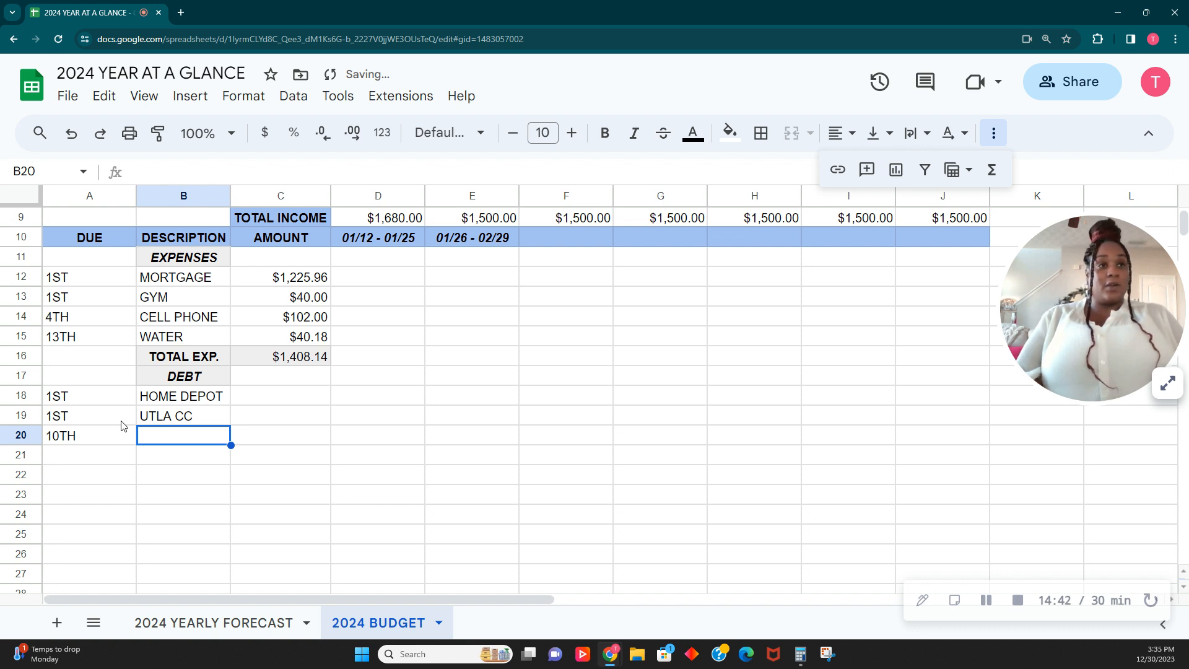
text(CAR PY)
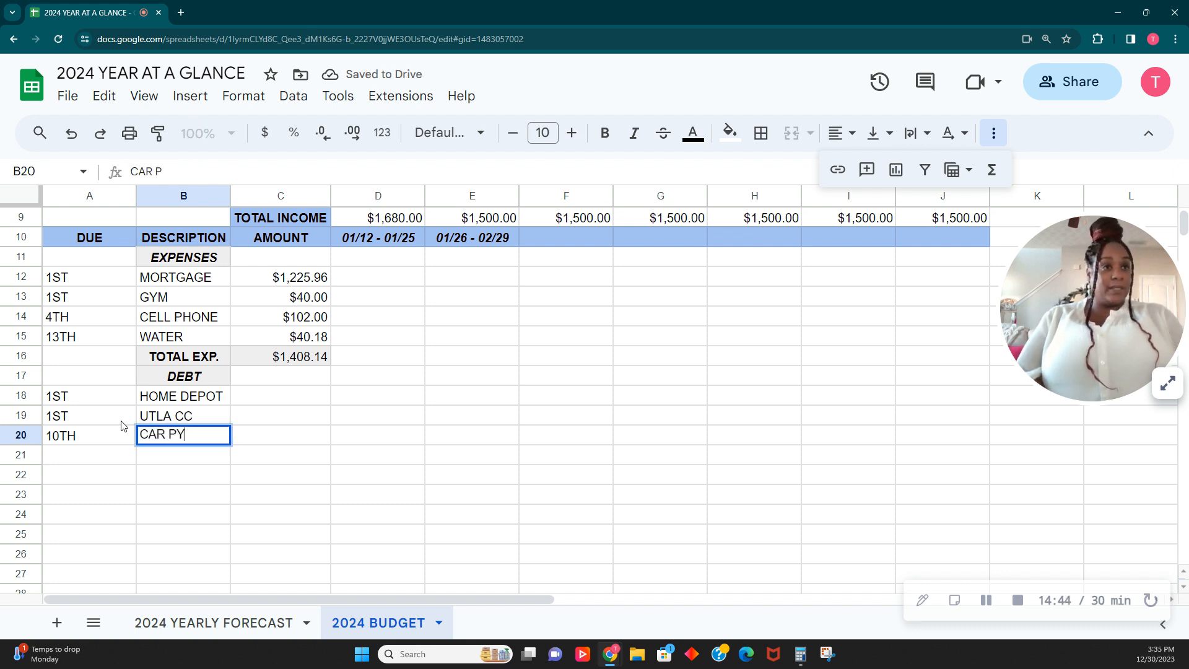
text(MET)
text(T)
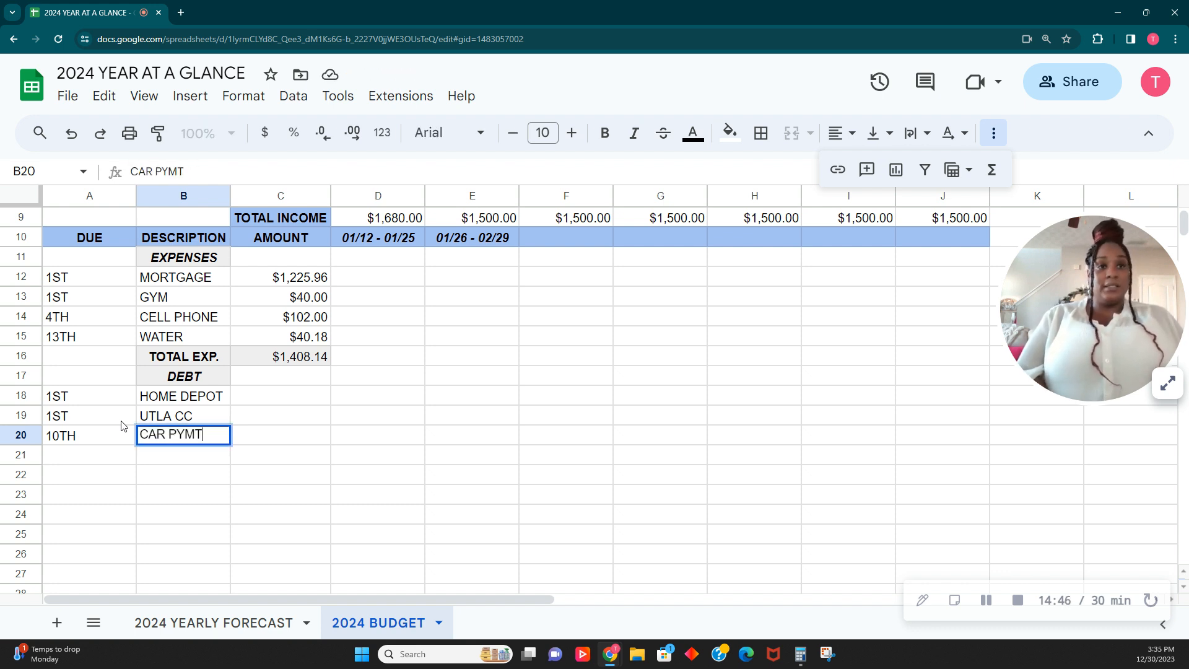
key(Return)
Enter the debt amounts in C18 to C20: 0 for HOME DEPOT, 0 for UTLA CC and 467 for CAR PYMT.
key(Up)
key(Right)
key(Right)
key(Right)
key(Up)
key(Up)
key(Left)
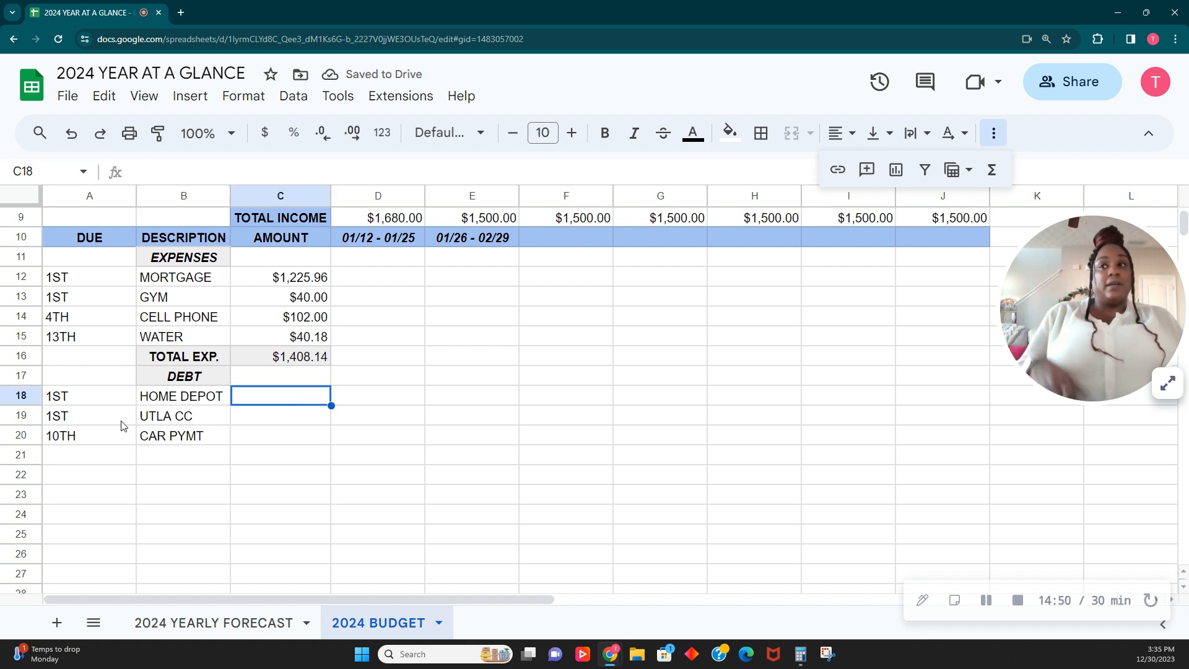
text(0.)
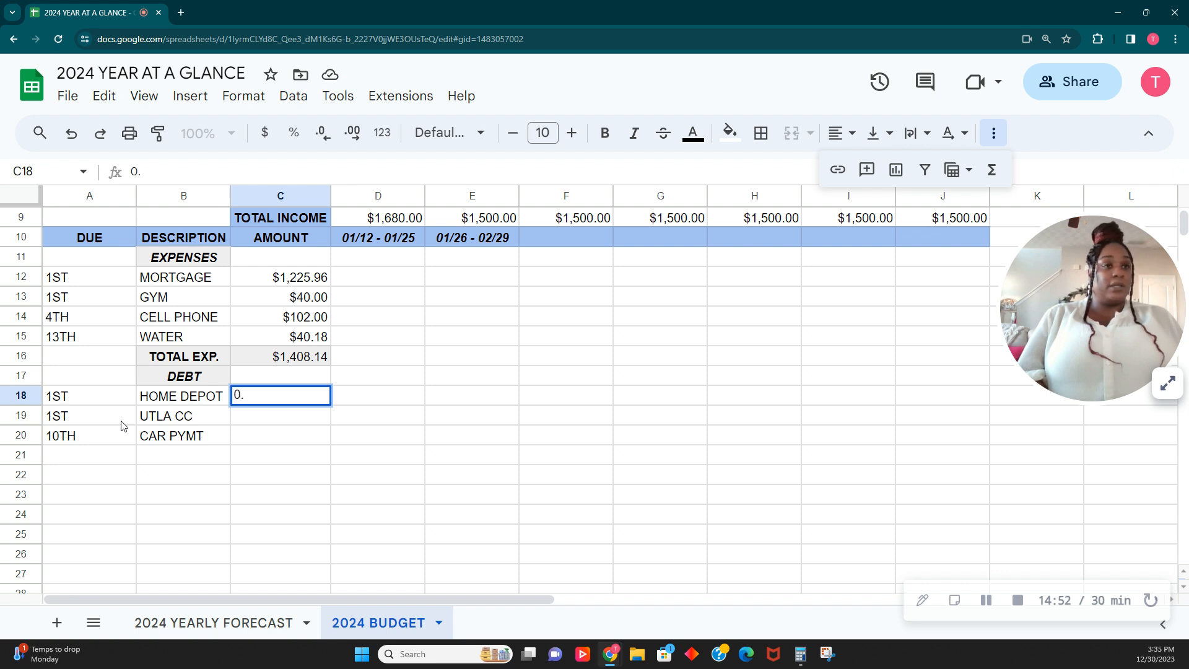
key(Return)
text(0)
key(Return)
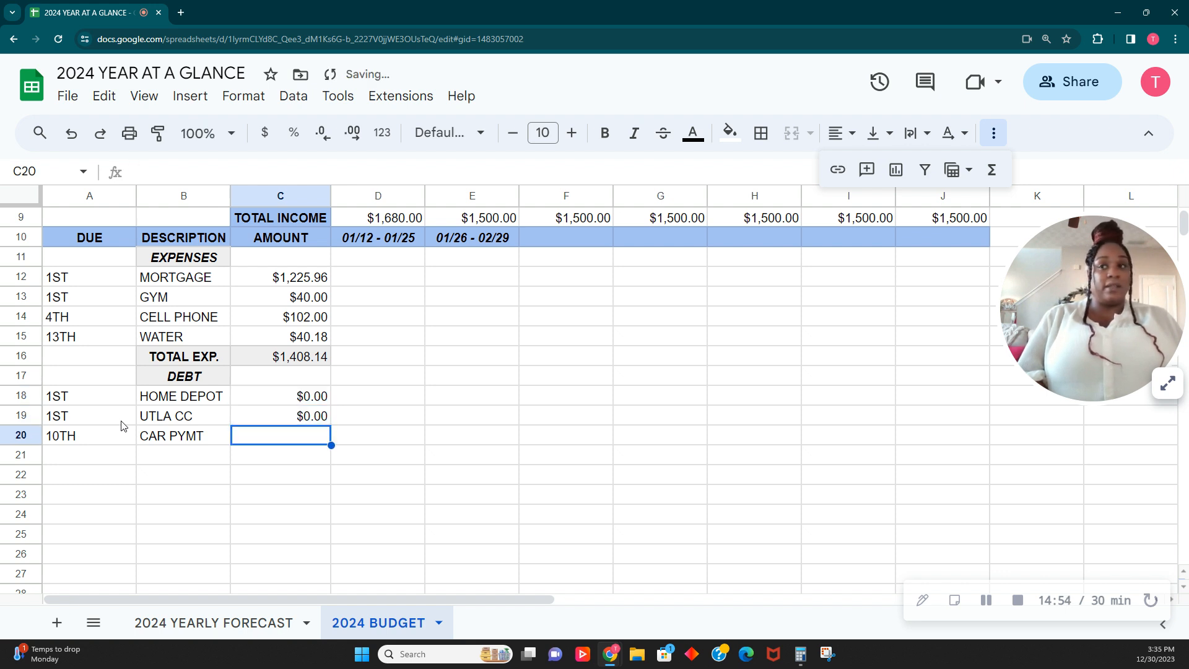
text(467.0)
key(Return)
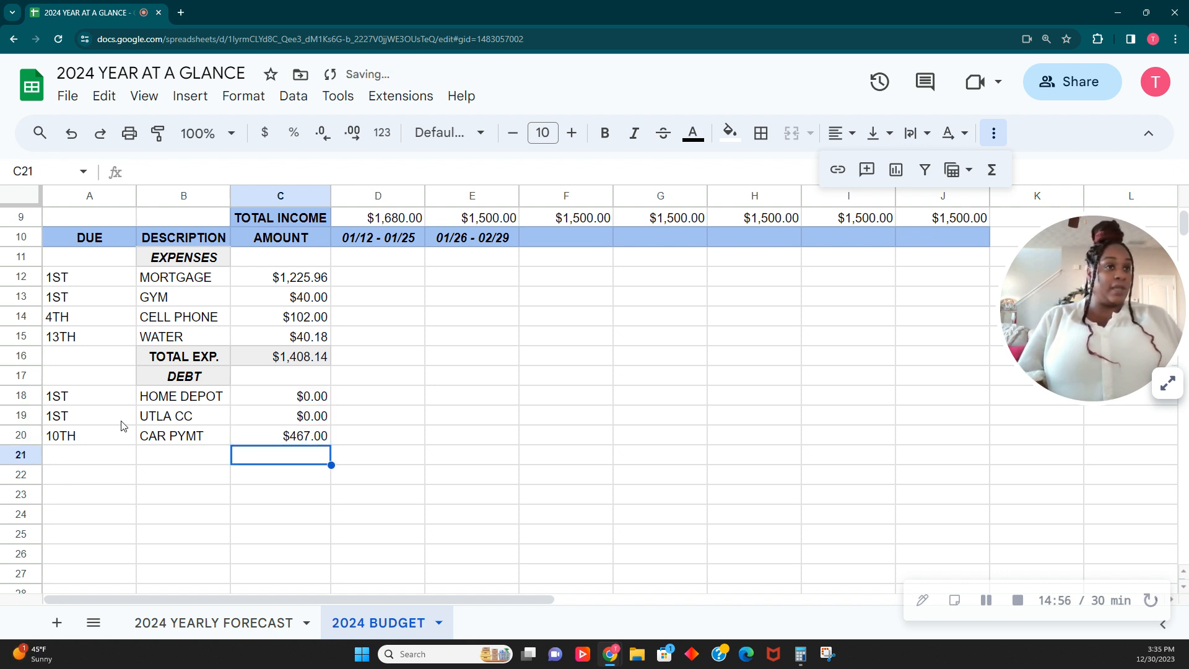
Enter the label TOTAL DEBT in B21, below the car payment row.
click(196, 460)
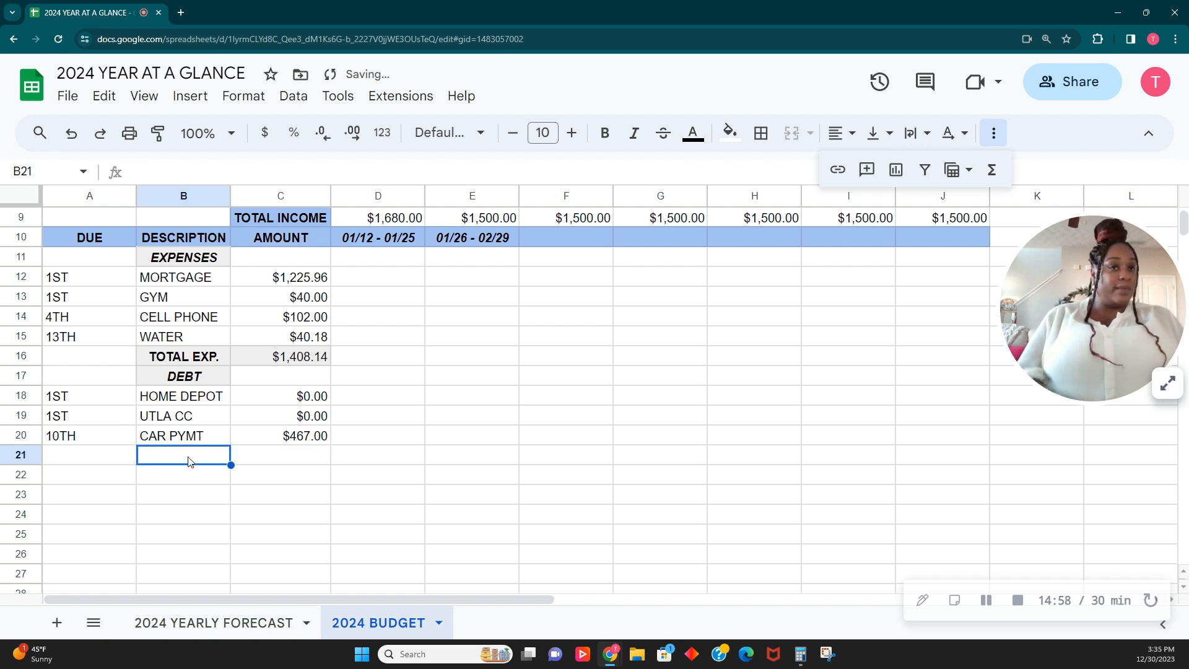
text(TOTLA D)
key(BackSpace)
key(BackSpace)
key(BackSpace)
key(BackSpace)
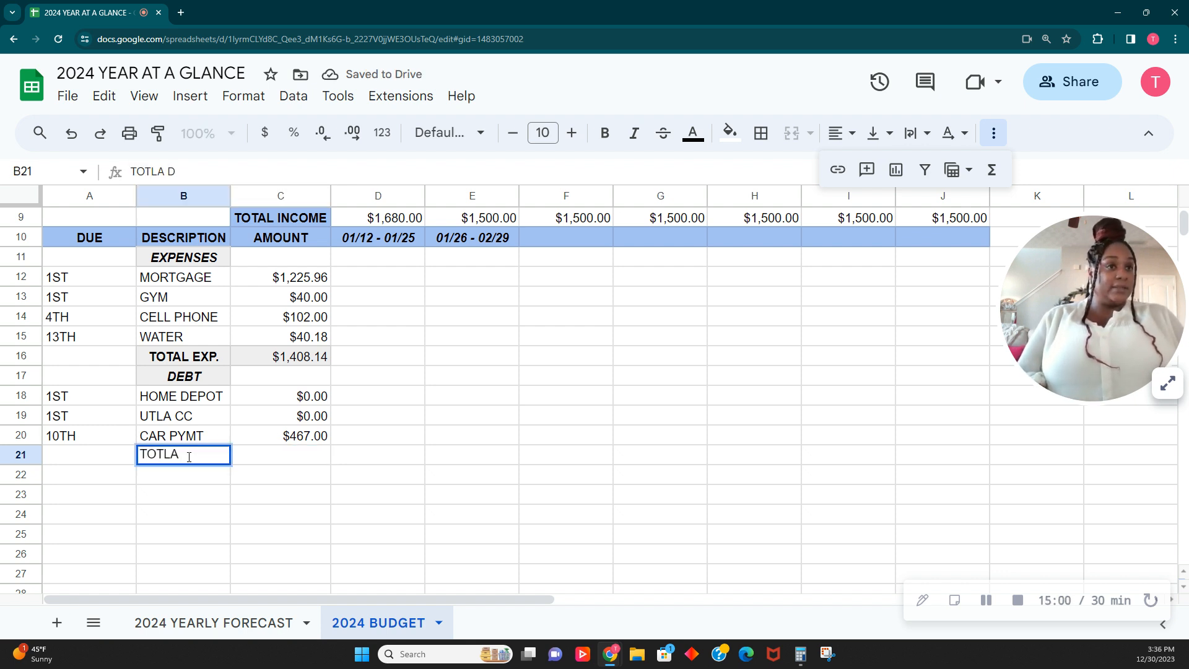
text(AL DEBT)
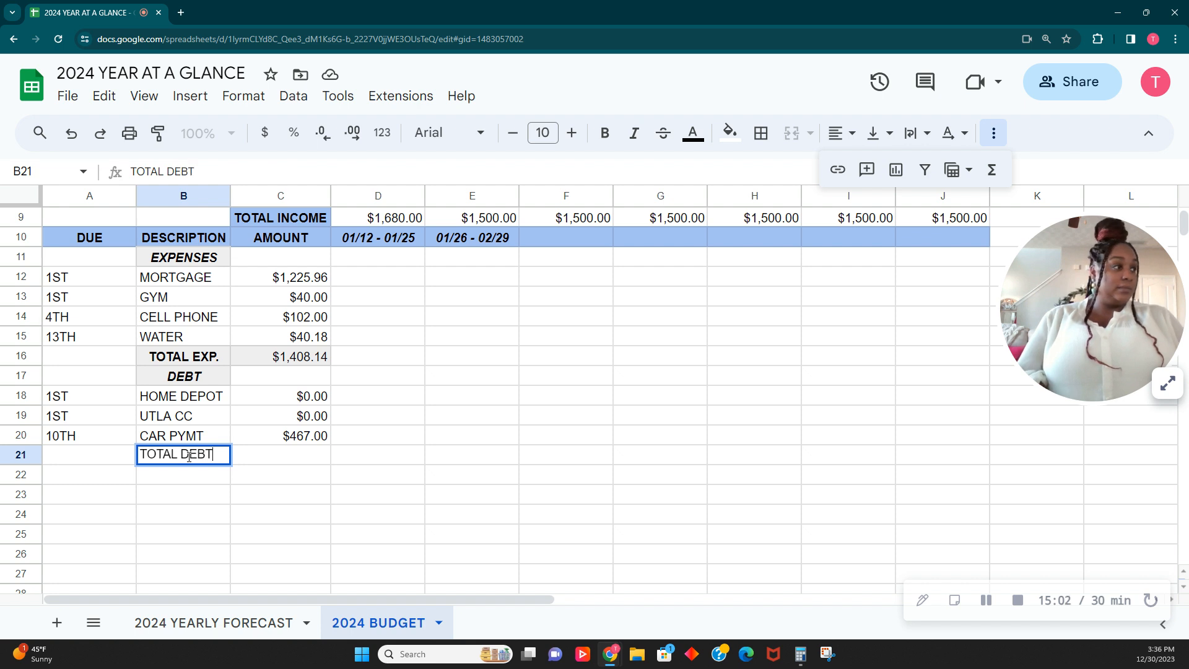
key(Tab)
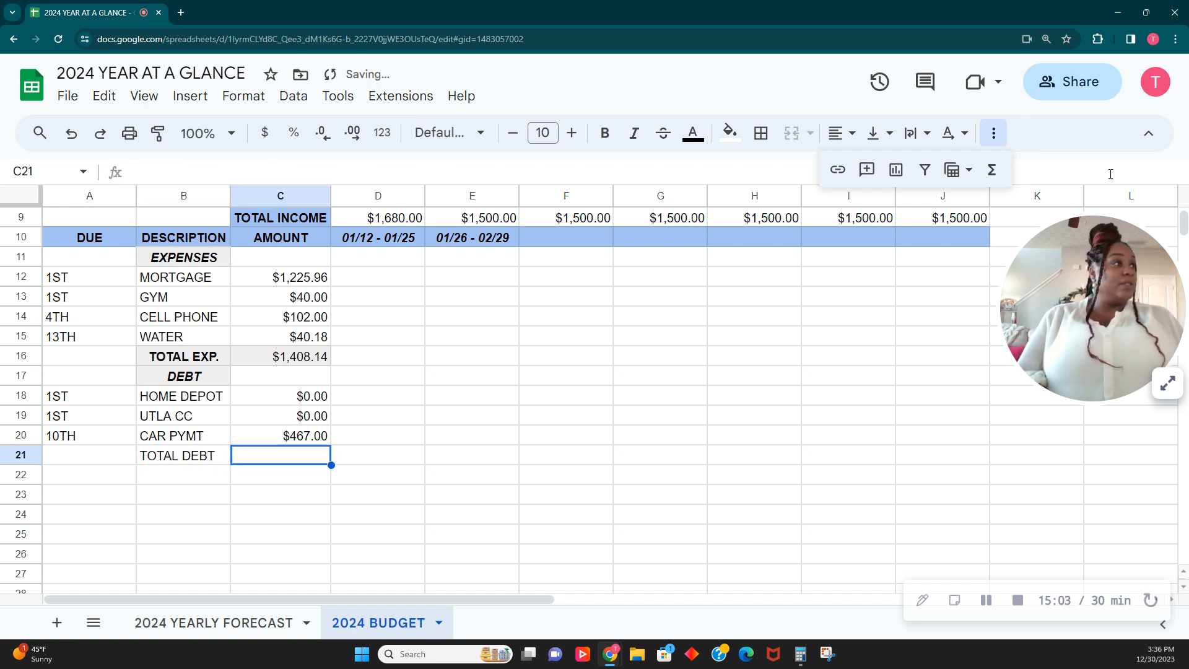
Total the debt amounts in C21 with a SUM of C18:C20.
click(992, 170)
drag(306, 395, 297, 443)
click(300, 459)
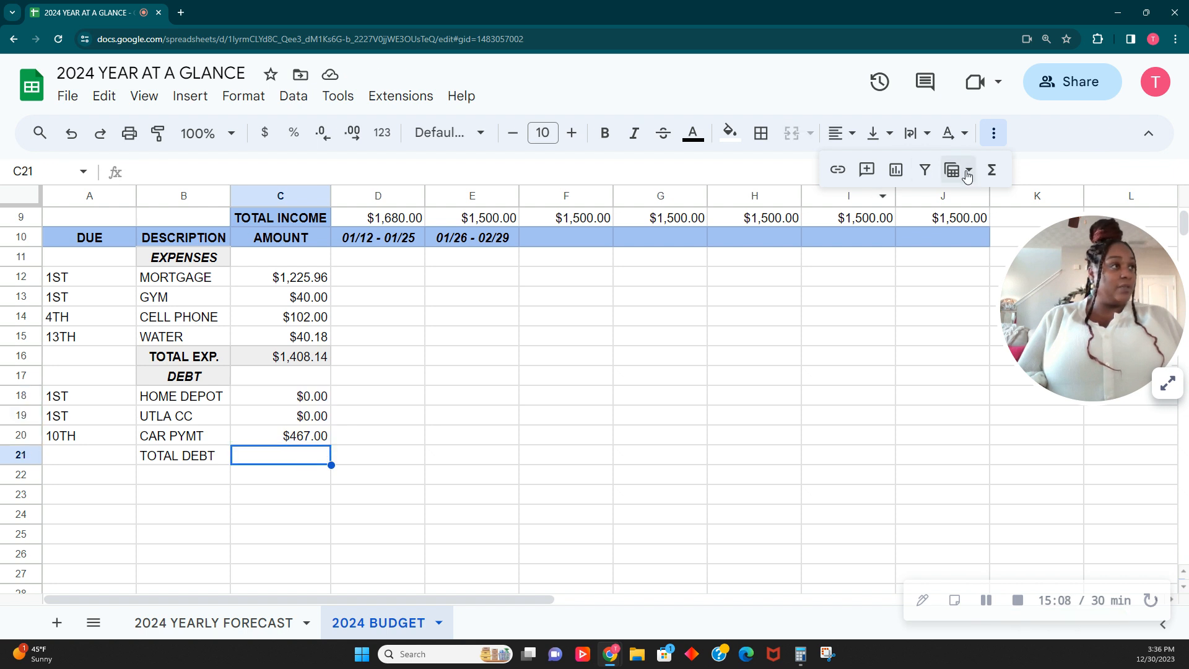
click(991, 170)
click(1000, 198)
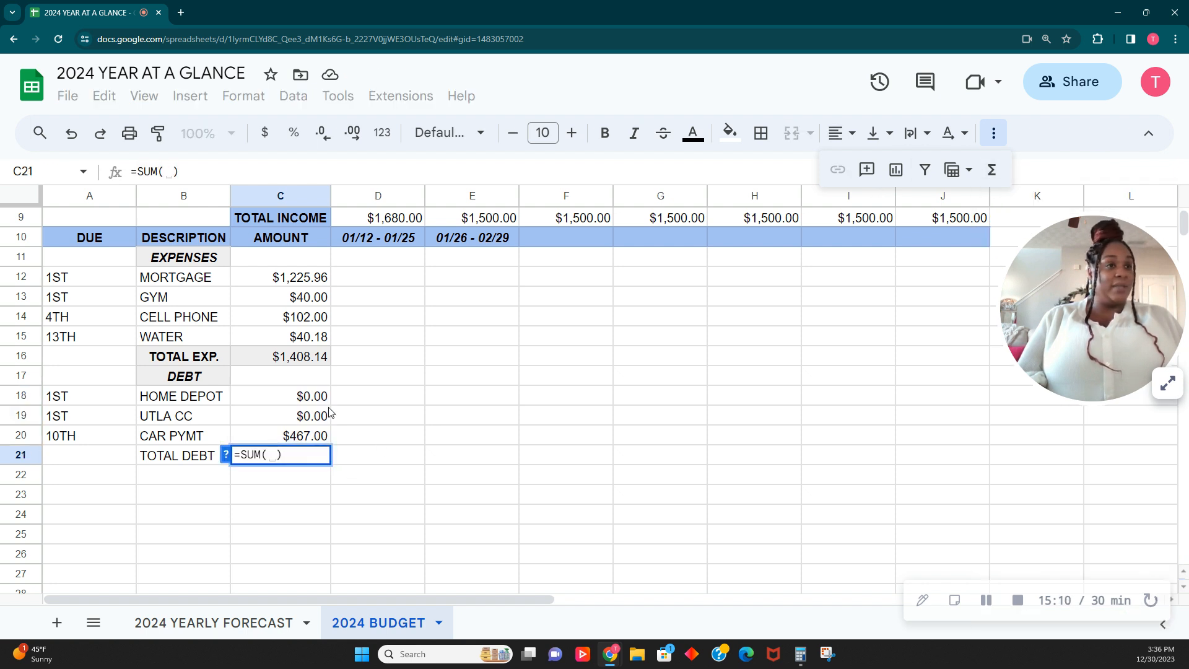
drag(307, 398, 304, 436)
key(Tab)
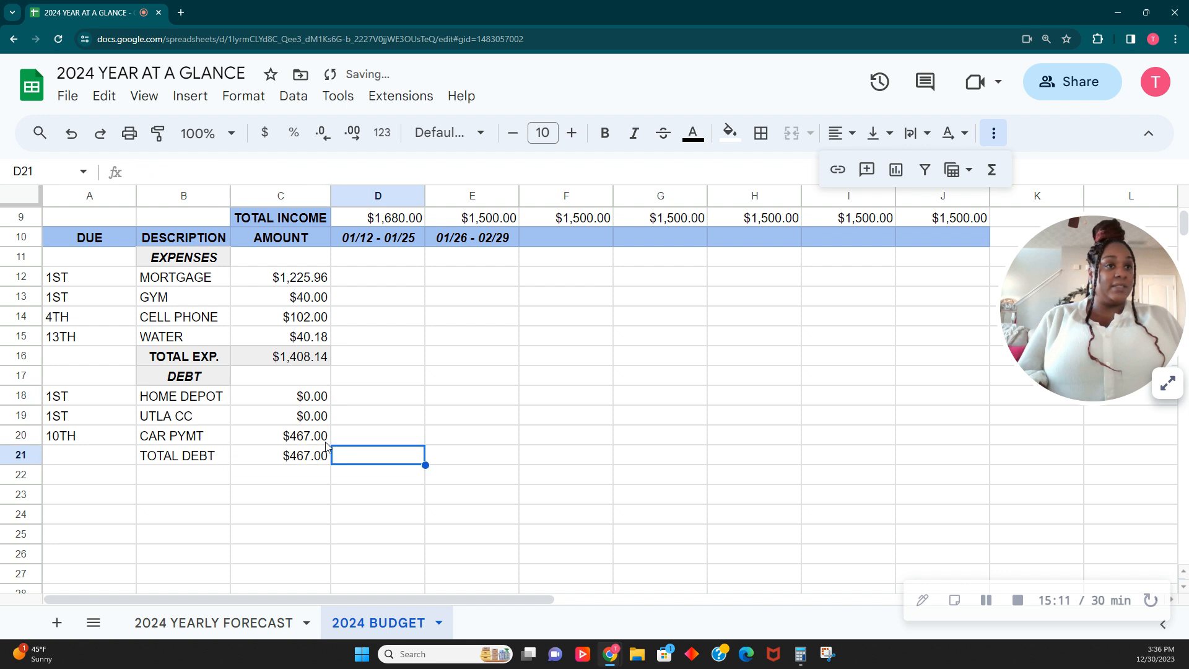
Give the TOTAL DEBT label in B21 a light gray fill and bold text.
click(190, 459)
click(730, 132)
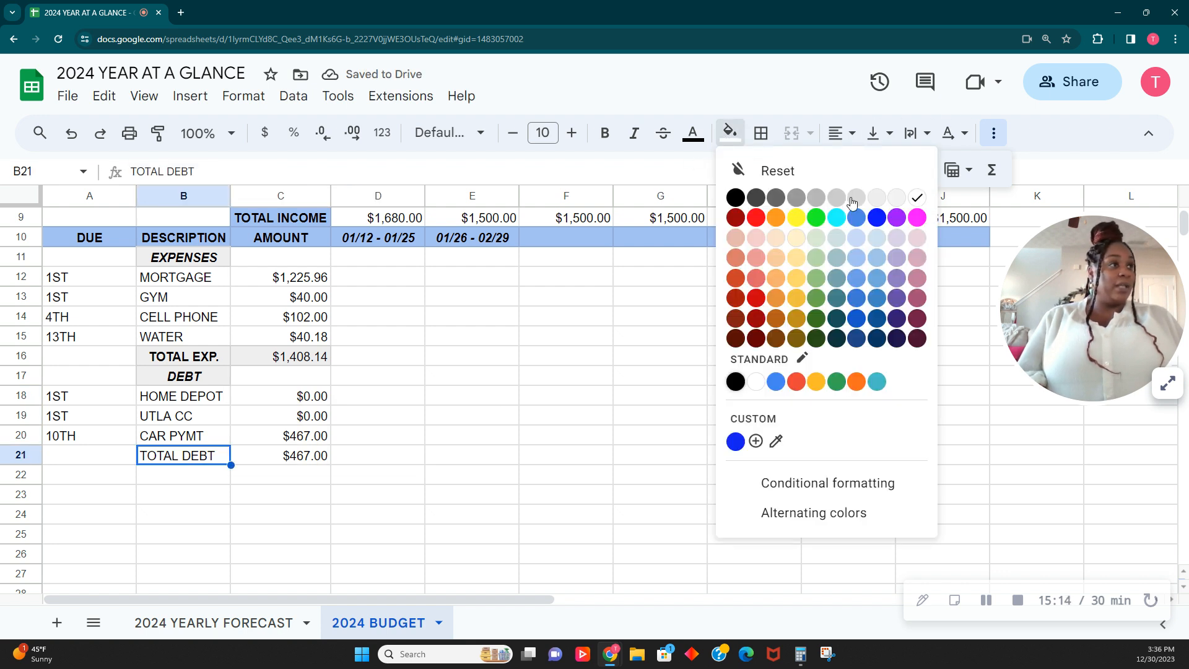
click(877, 198)
click(342, 497)
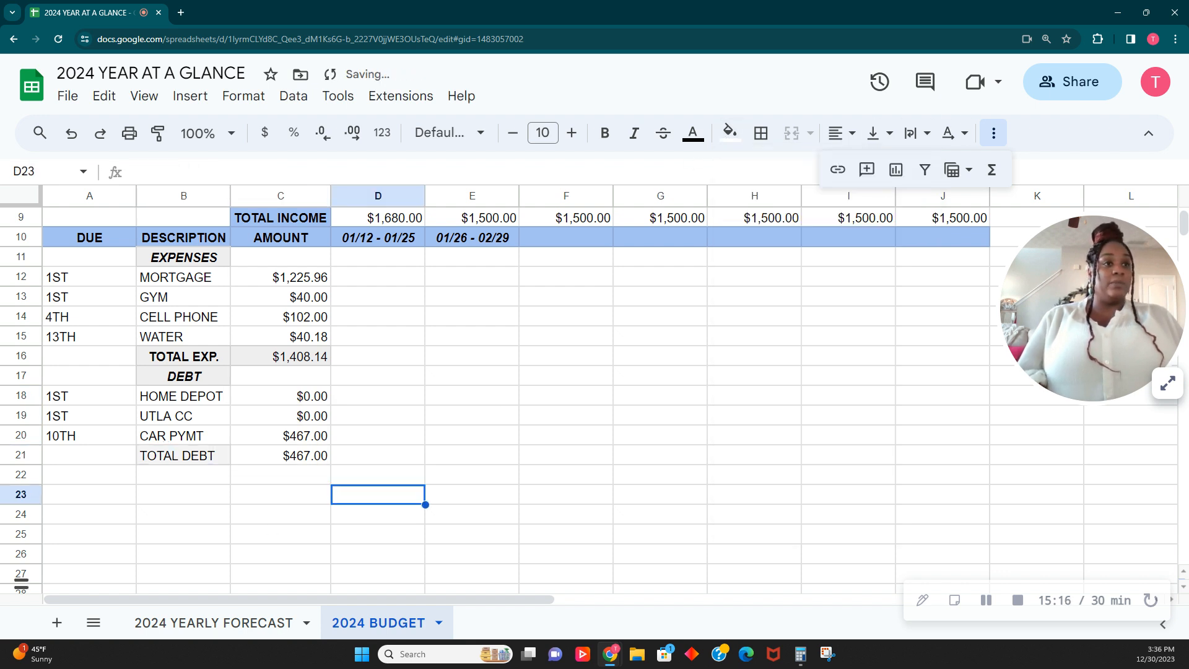
click(169, 458)
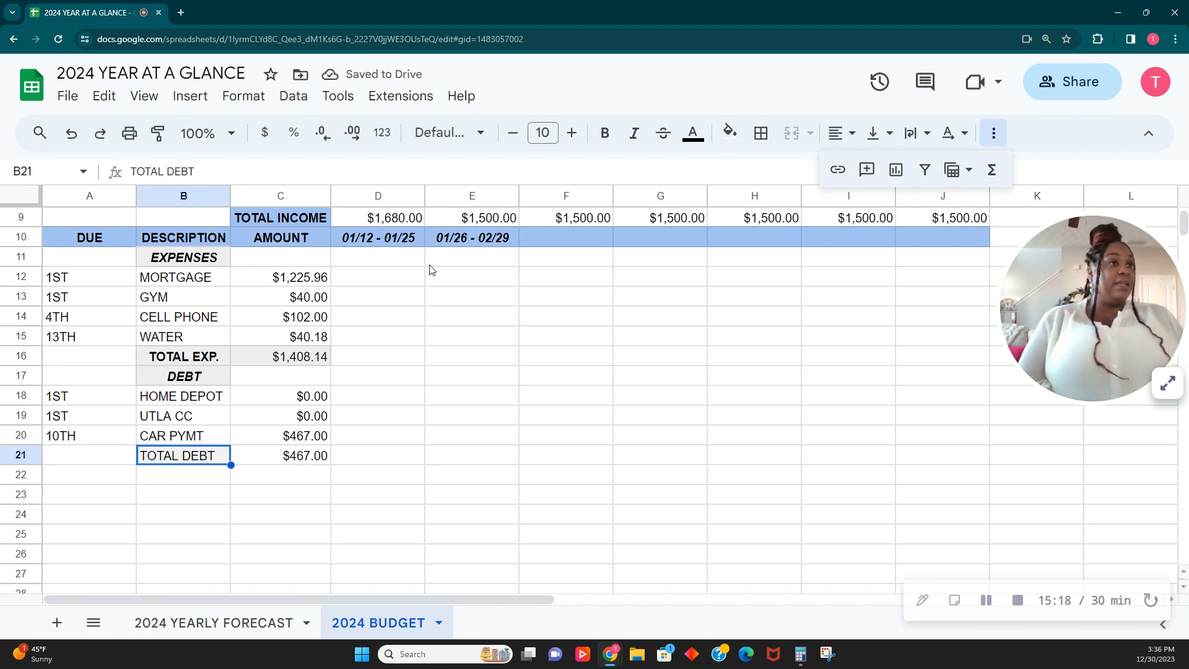
click(608, 137)
scroll(241, 481, down, 1)
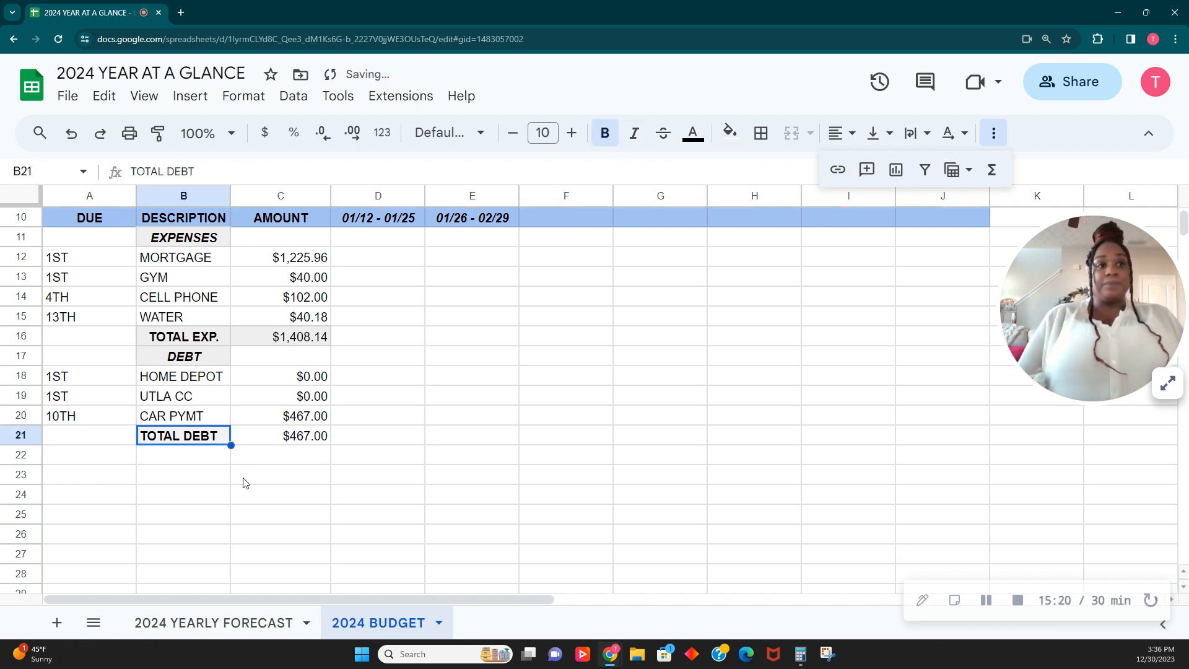
Fill the total debt amount cell C21 with light gray.
click(305, 402)
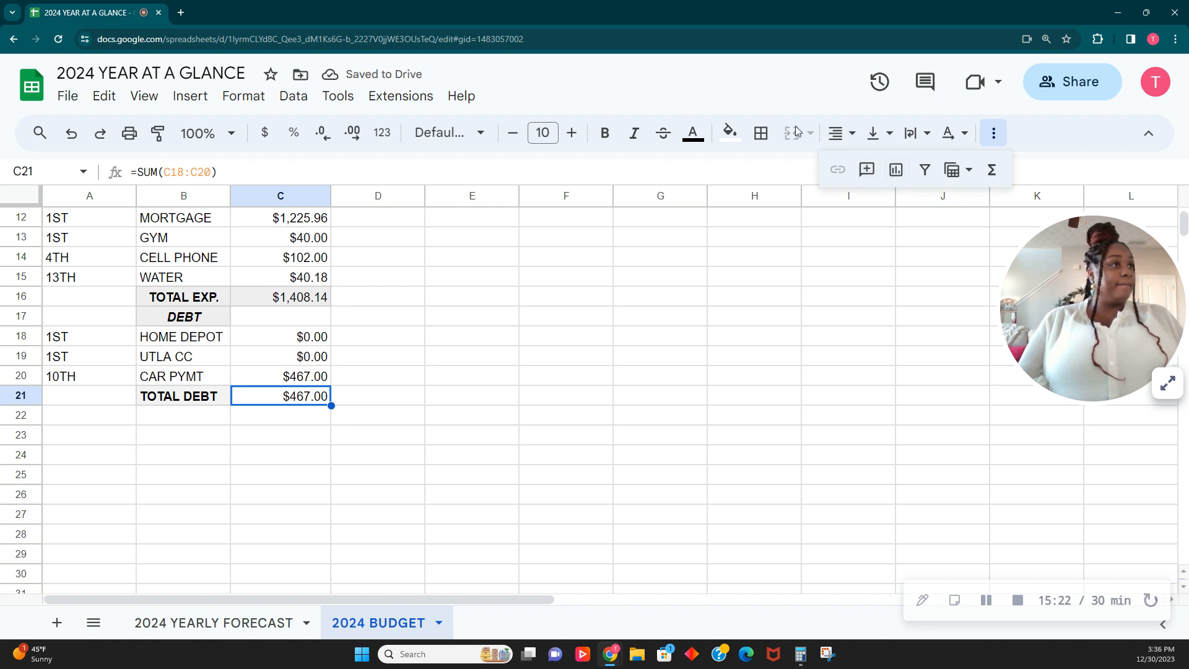
click(736, 138)
click(877, 197)
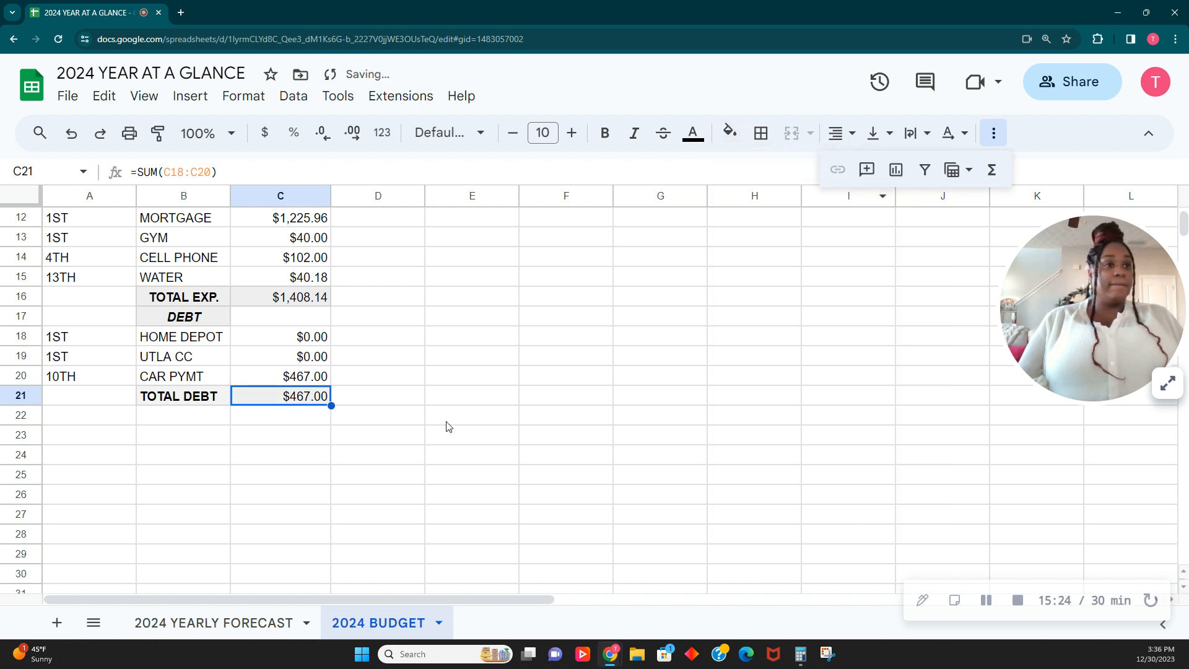
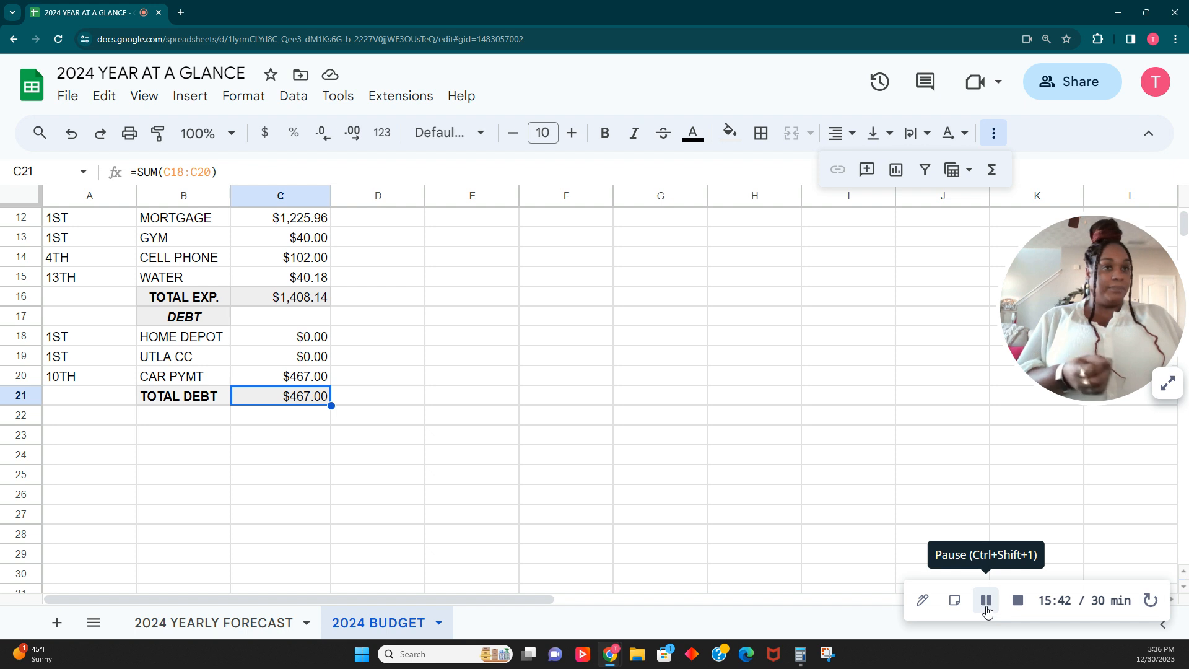
click(986, 600)
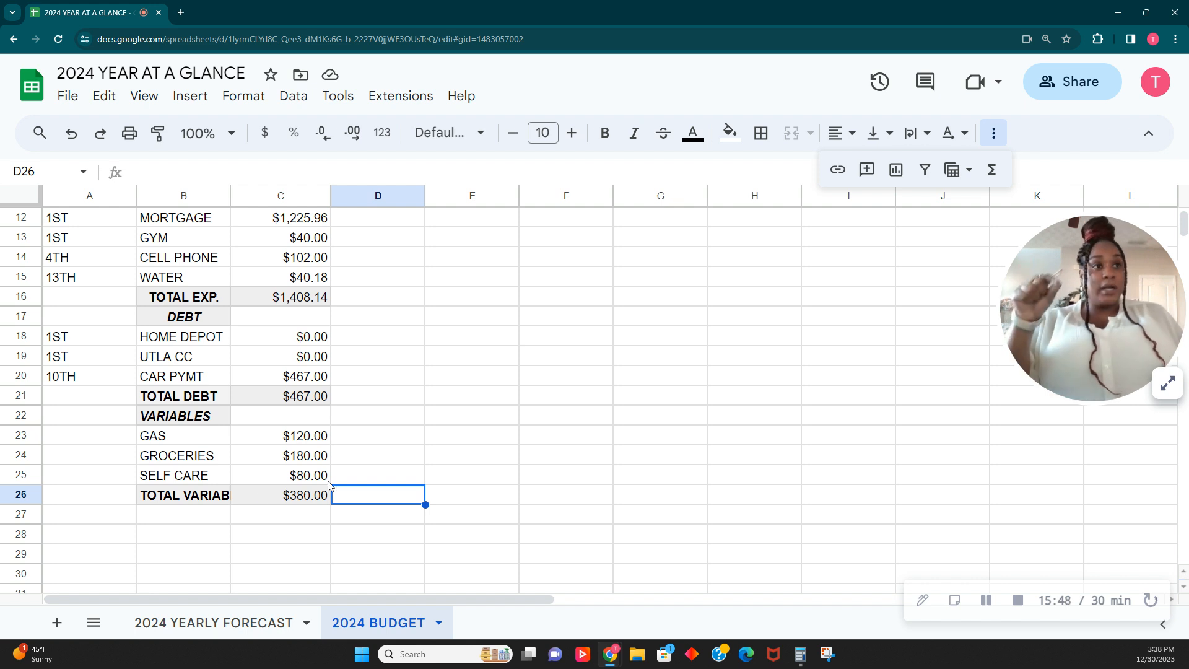
click(326, 443)
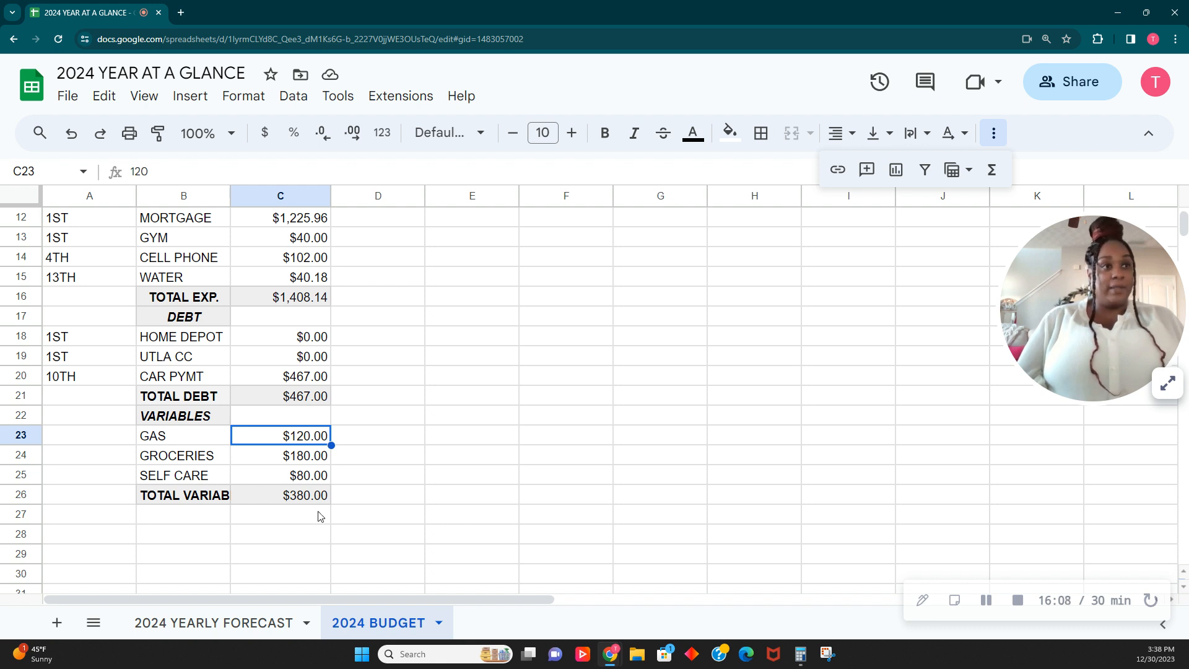
drag(314, 441, 314, 476)
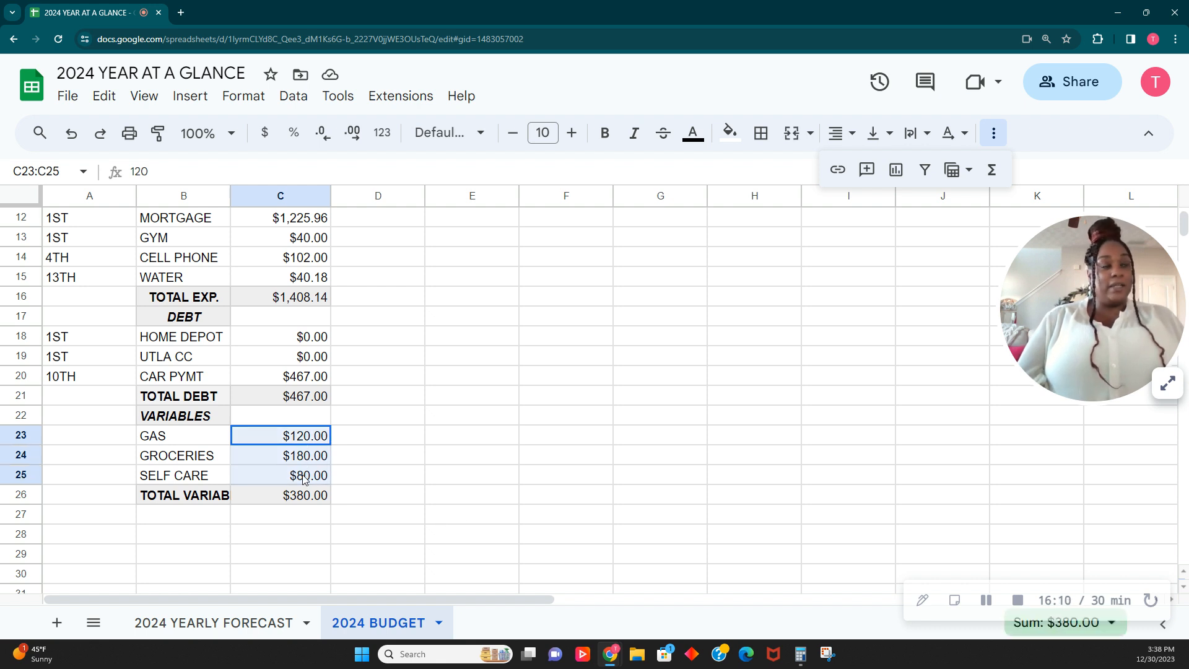
click(301, 498)
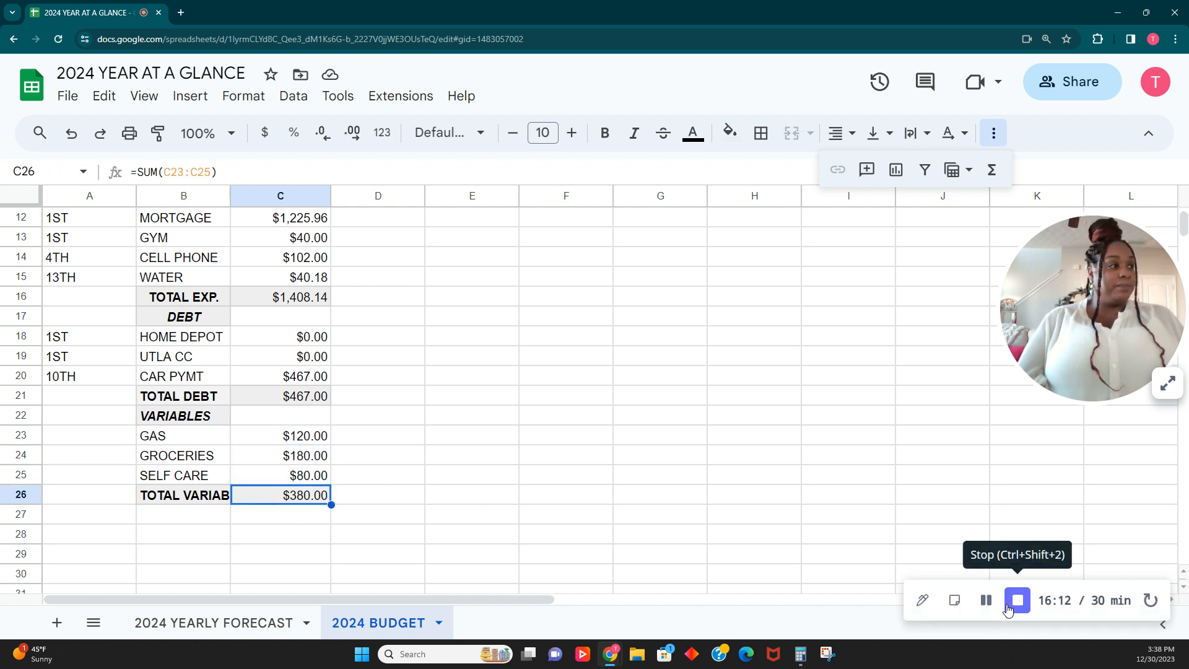
Auto-fit the width of column B so the TOTAL VARIABLE label fits inside its cell.
click(221, 502)
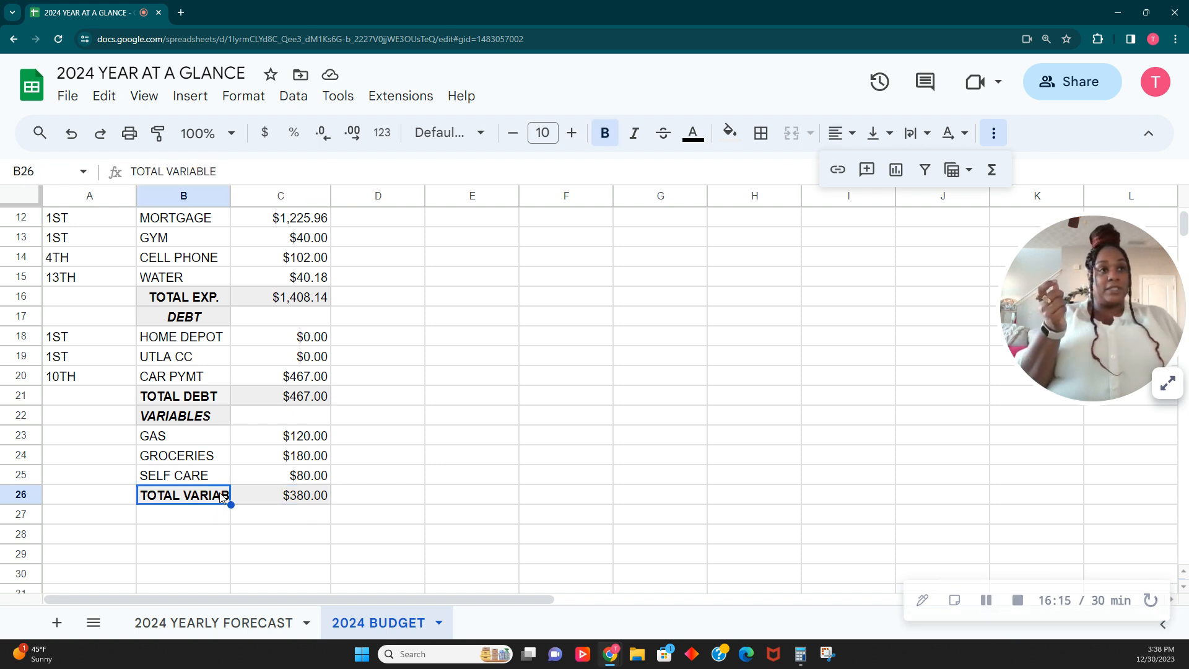
double_click(231, 195)
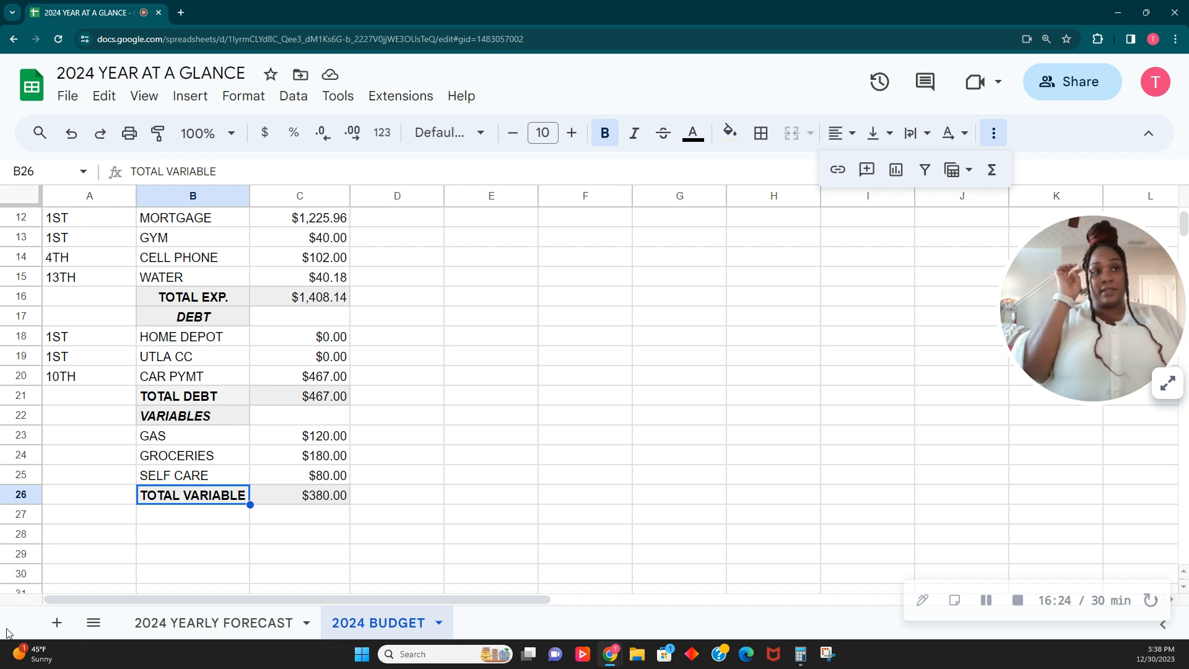
click(172, 525)
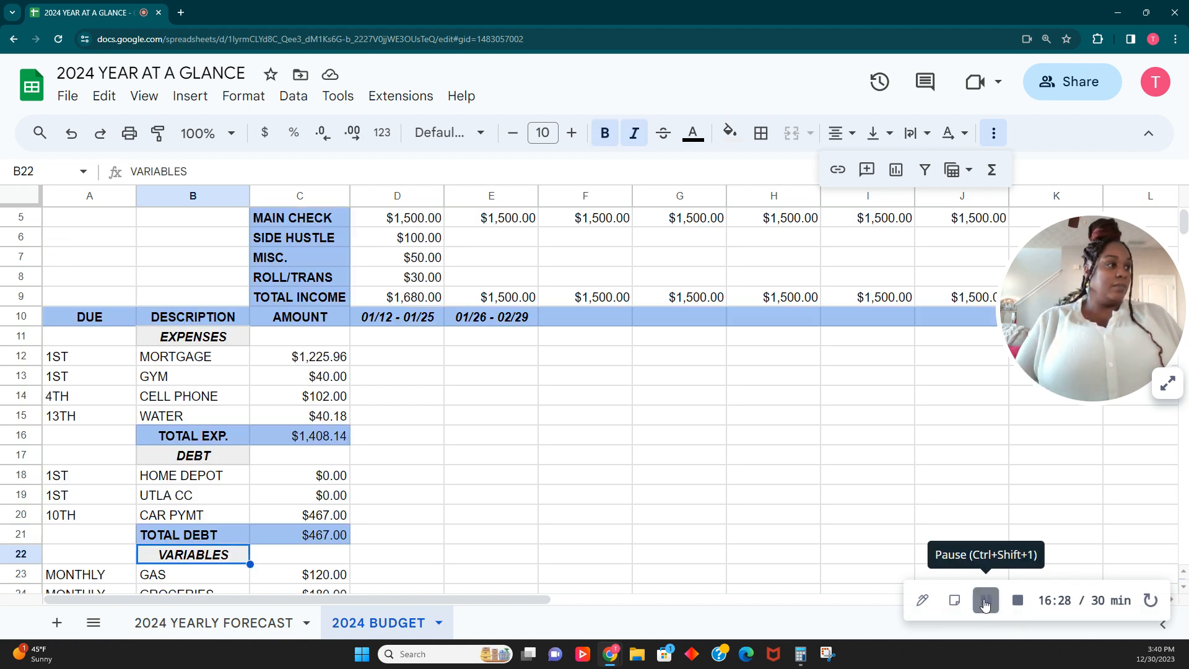
Left-align the TOTAL EXP. label in B16 and make the TOTAL SAVED label in B30 bold.
scroll(226, 412, down, 4)
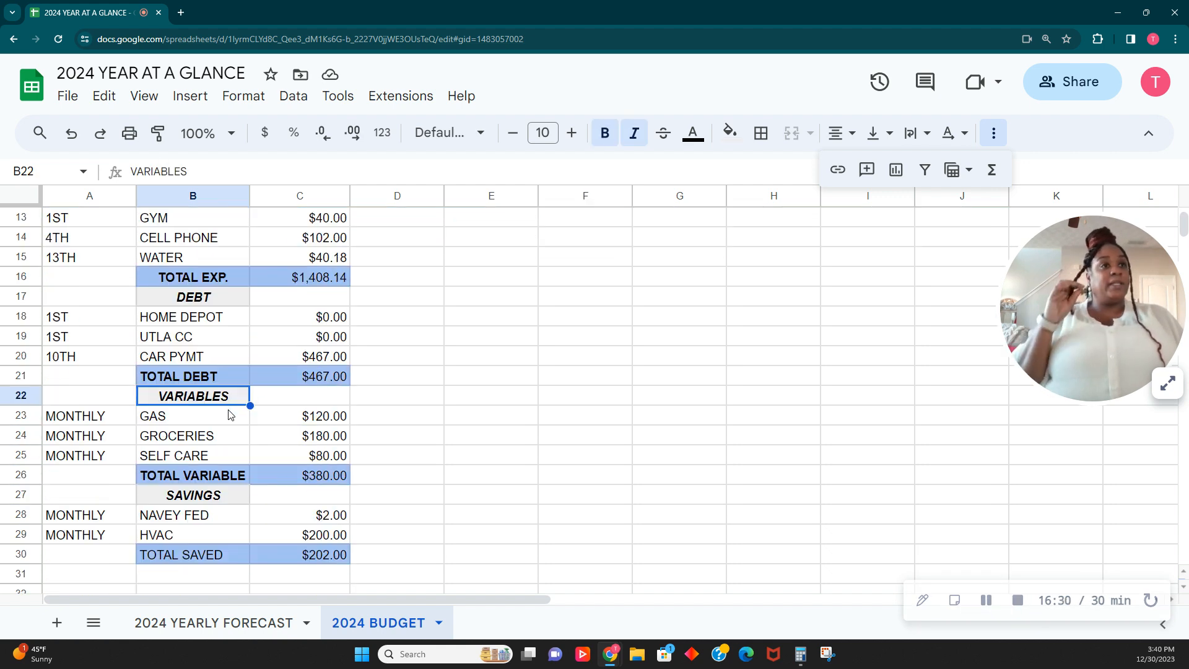
scroll(231, 415, down, 2)
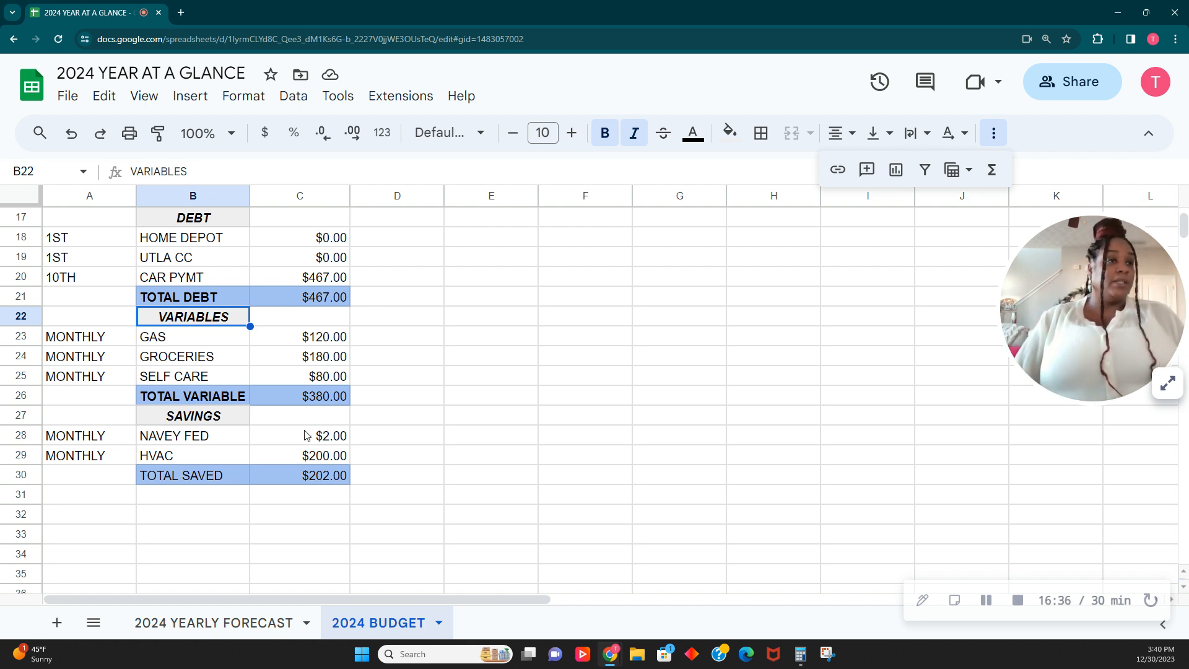
scroll(304, 436, up, 5)
scroll(304, 436, down, 4)
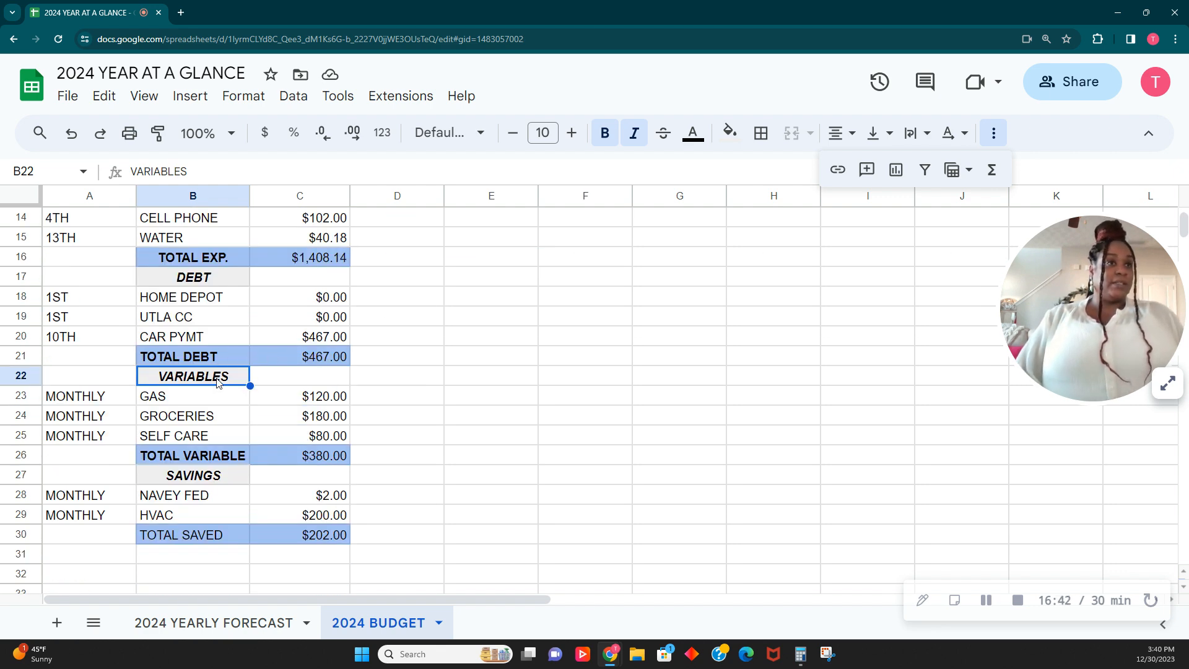
click(219, 363)
click(224, 257)
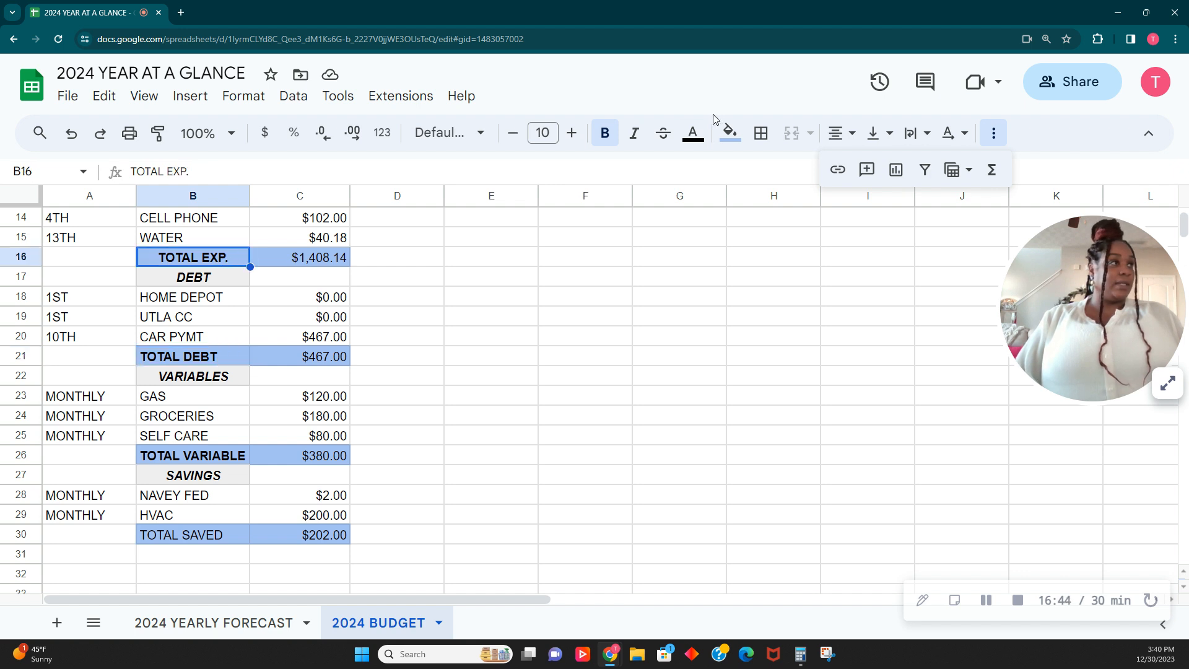
click(840, 133)
click(845, 165)
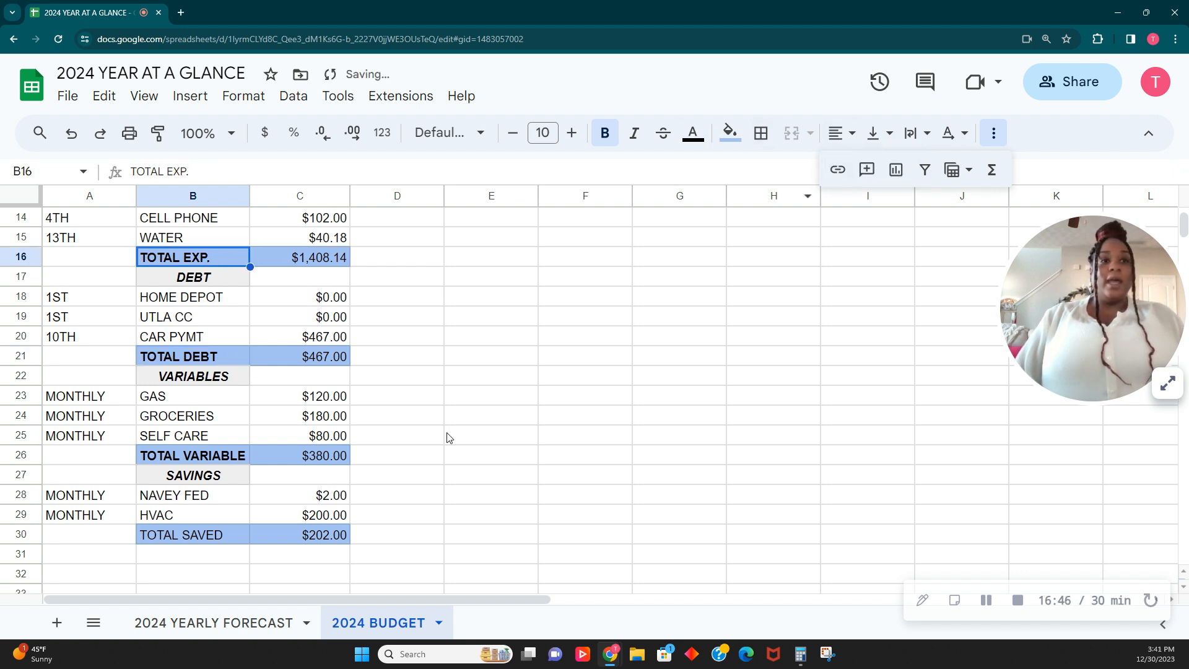
click(202, 536)
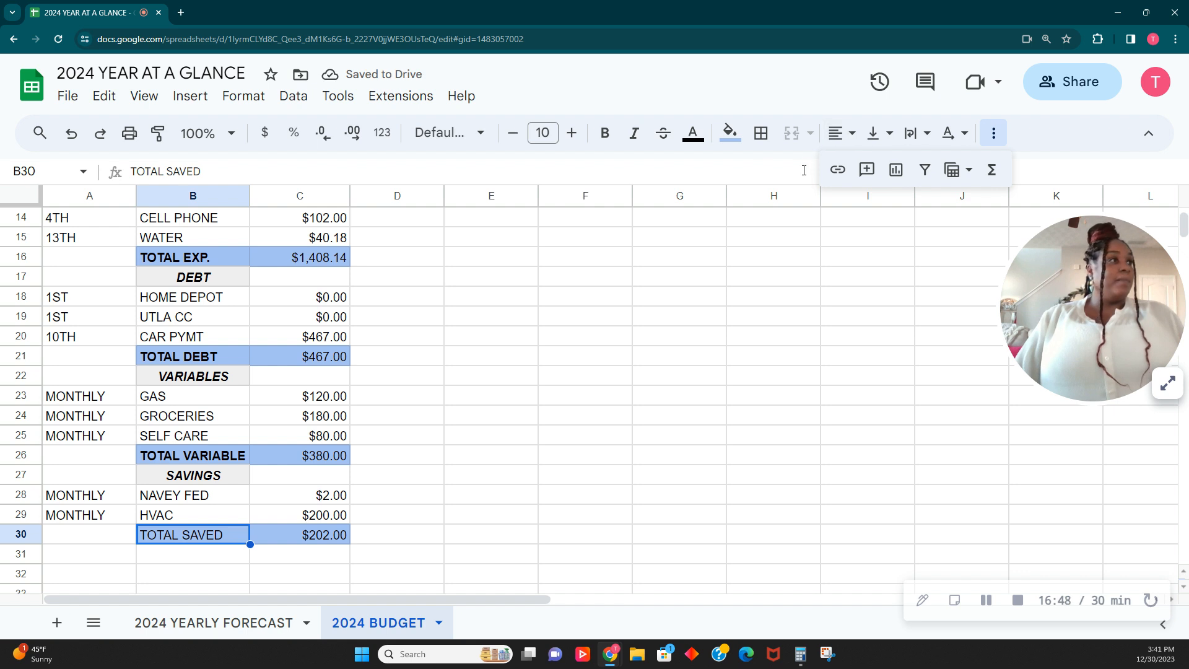
scroll(553, 361, down, 2)
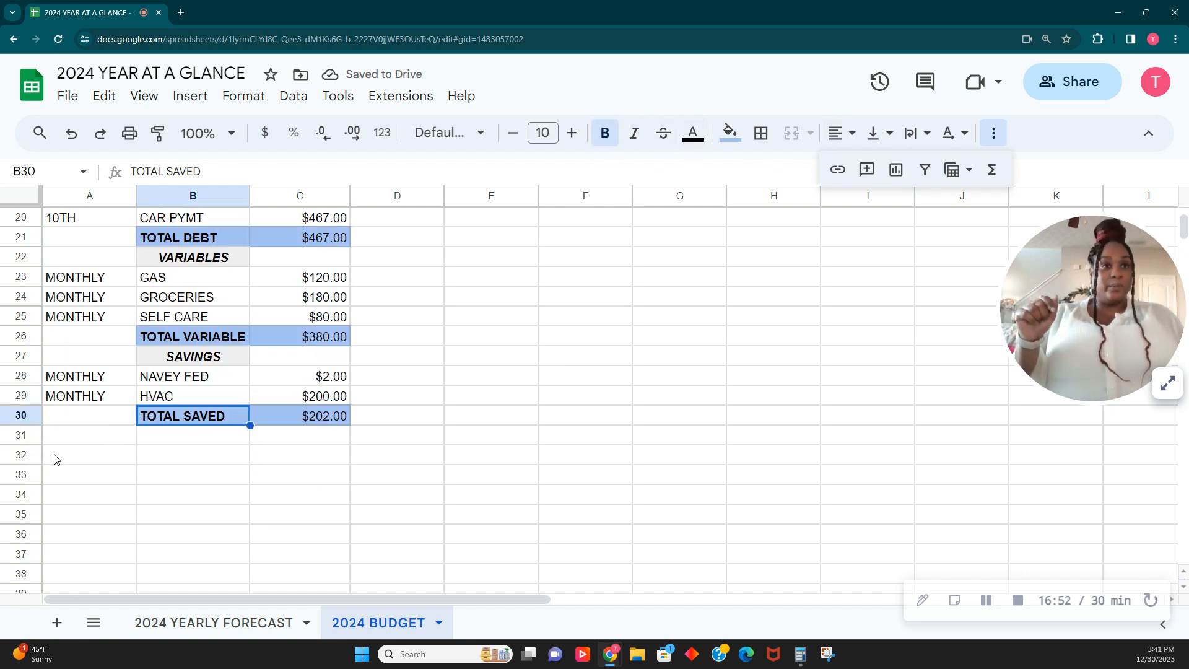
Enter the summary labels TOTAL EXPENSES, TOTAL INCOME, BUFFER/ROLL and BALANCE in cells B32 to B35.
click(60, 456)
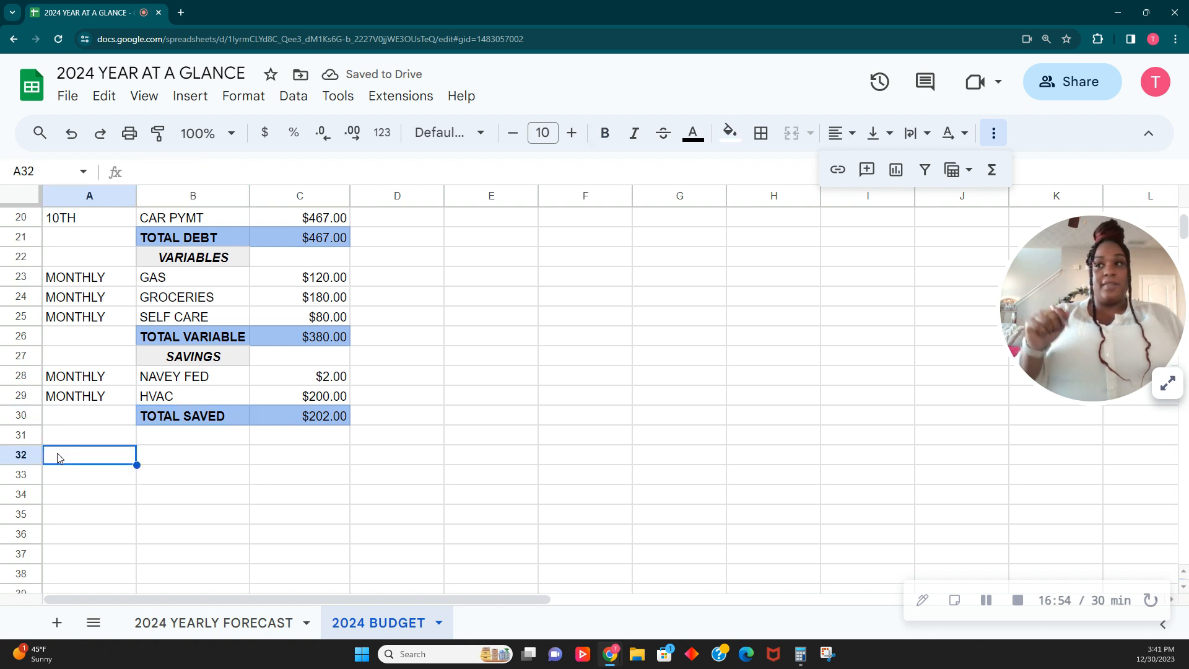
click(190, 460)
text(TOTAL EXPENSES)
key(Return)
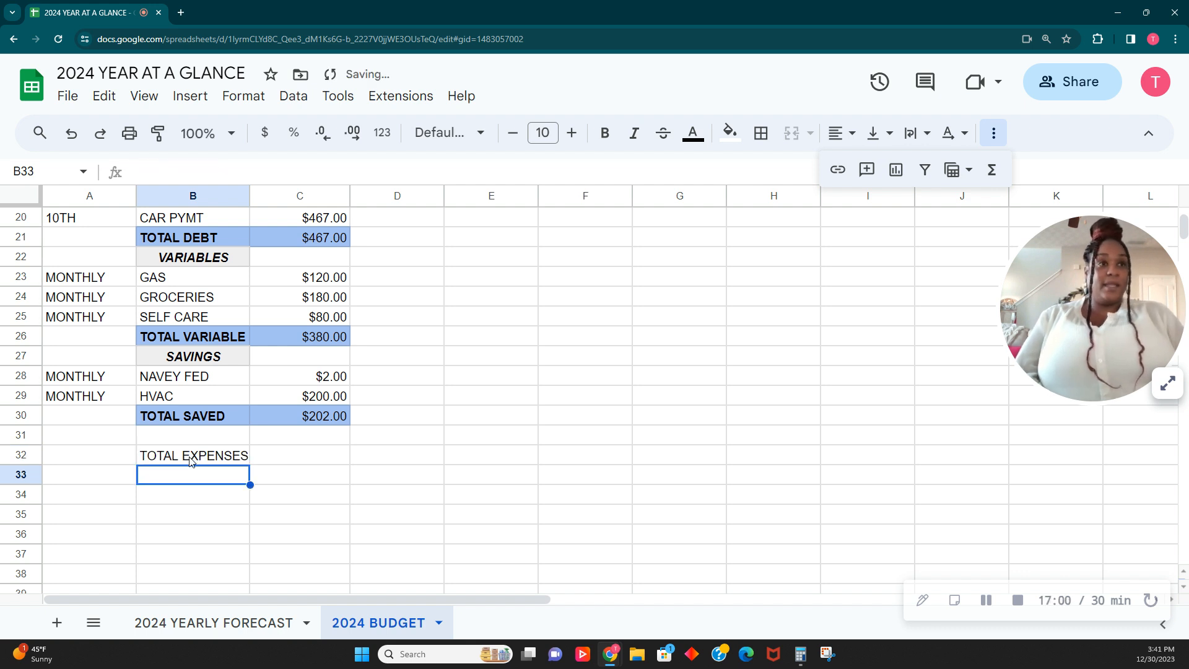
text(TOTAL IN)
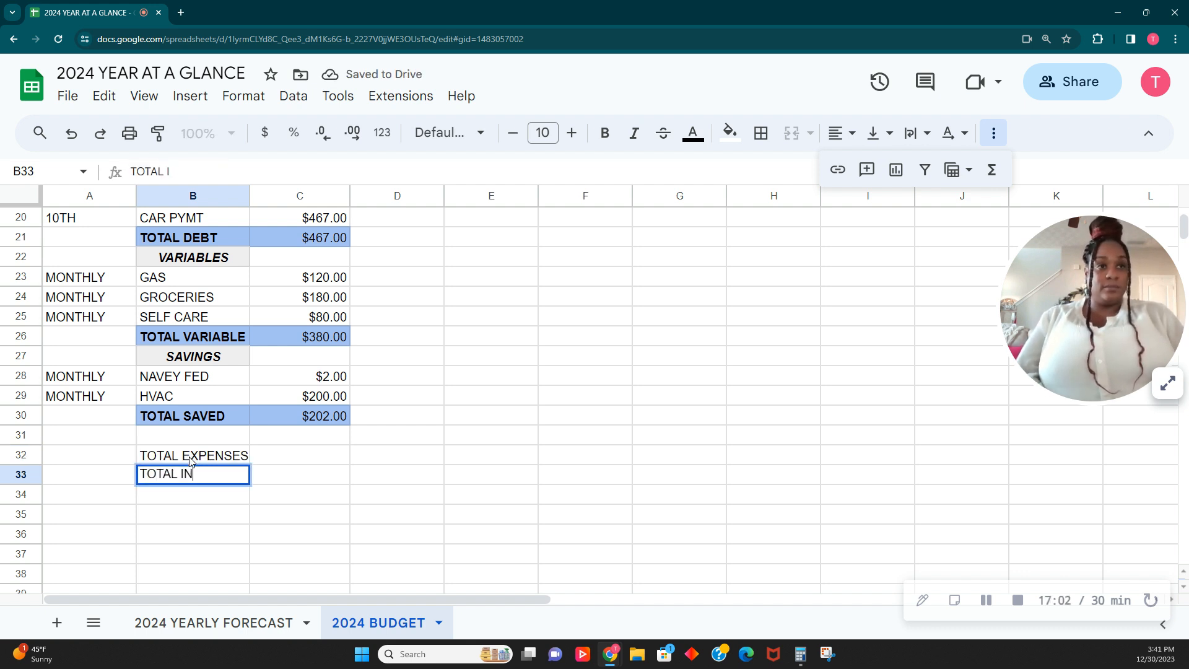
text(COME)
key(Return)
text(BUFFER)
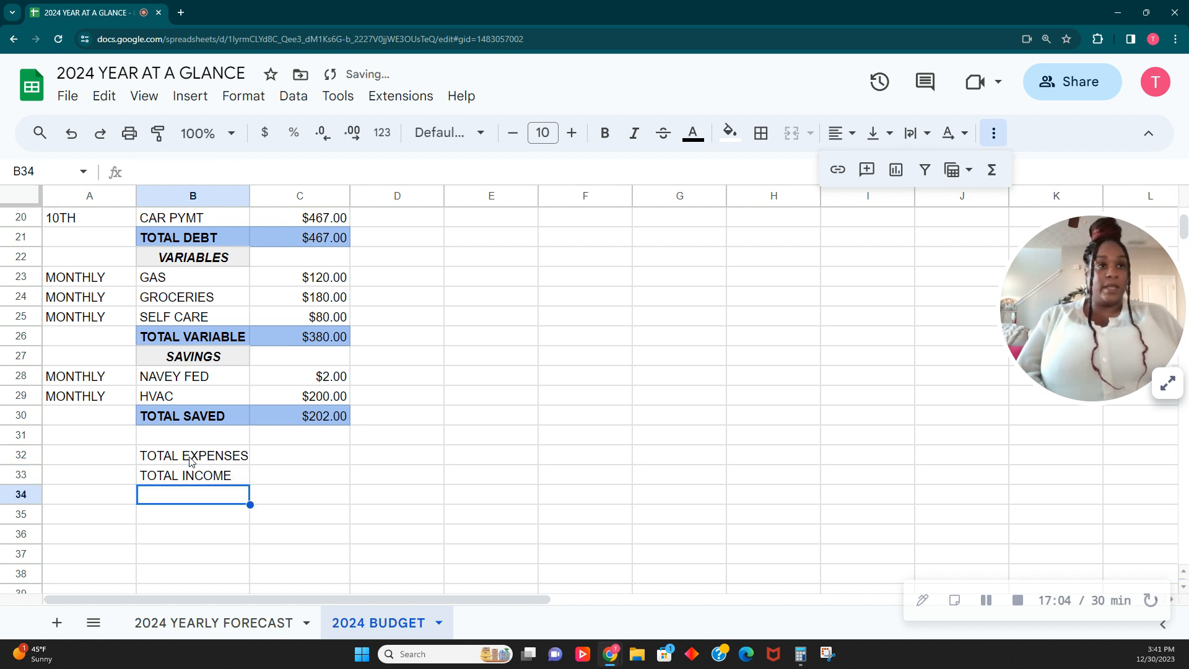
text(/ROLL)
key(Return)
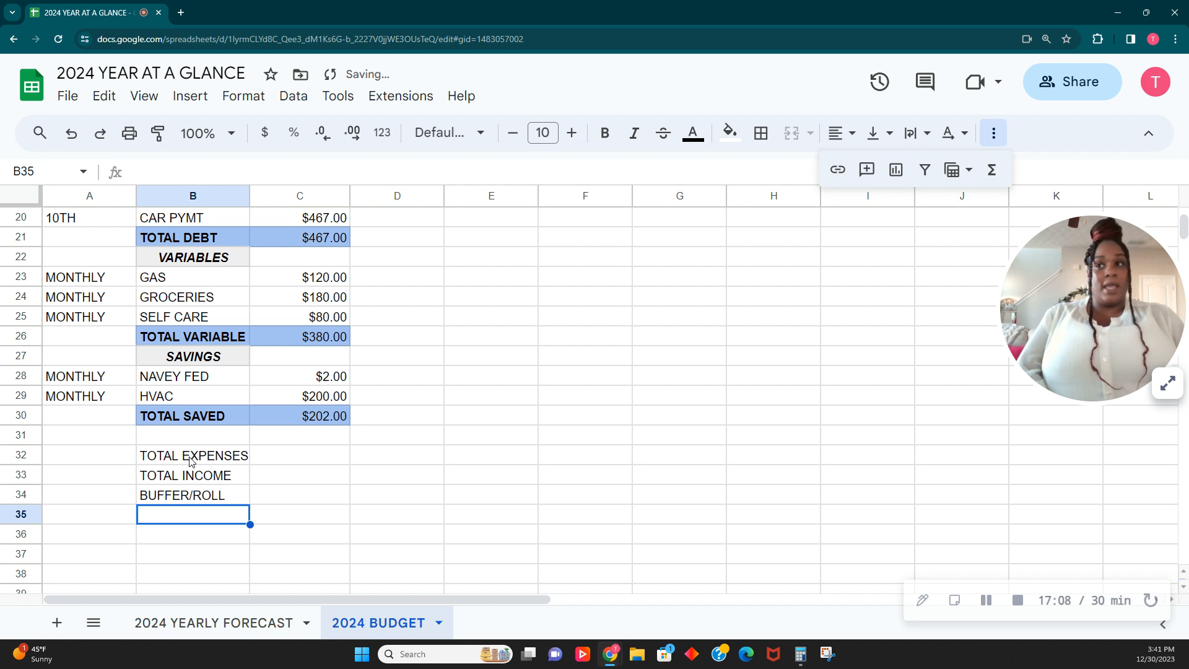
text(BALANCE)
key(Tab)
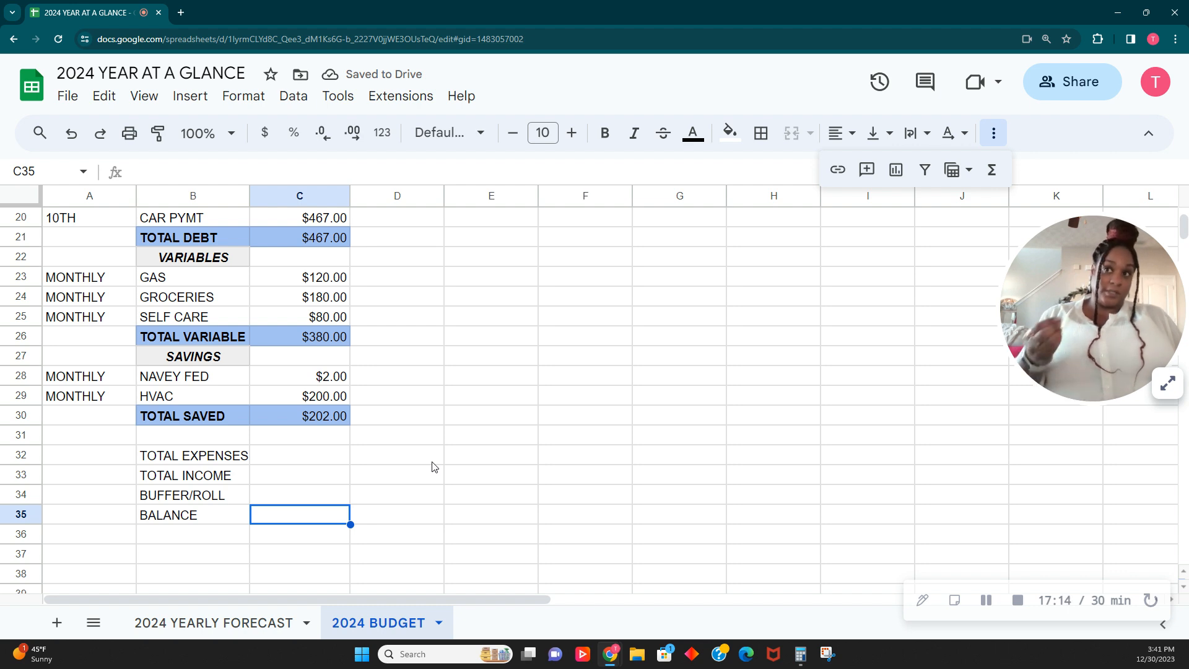
Review the income, expense, debt, variable and savings totals above the new summary rows.
scroll(376, 494, up, 4)
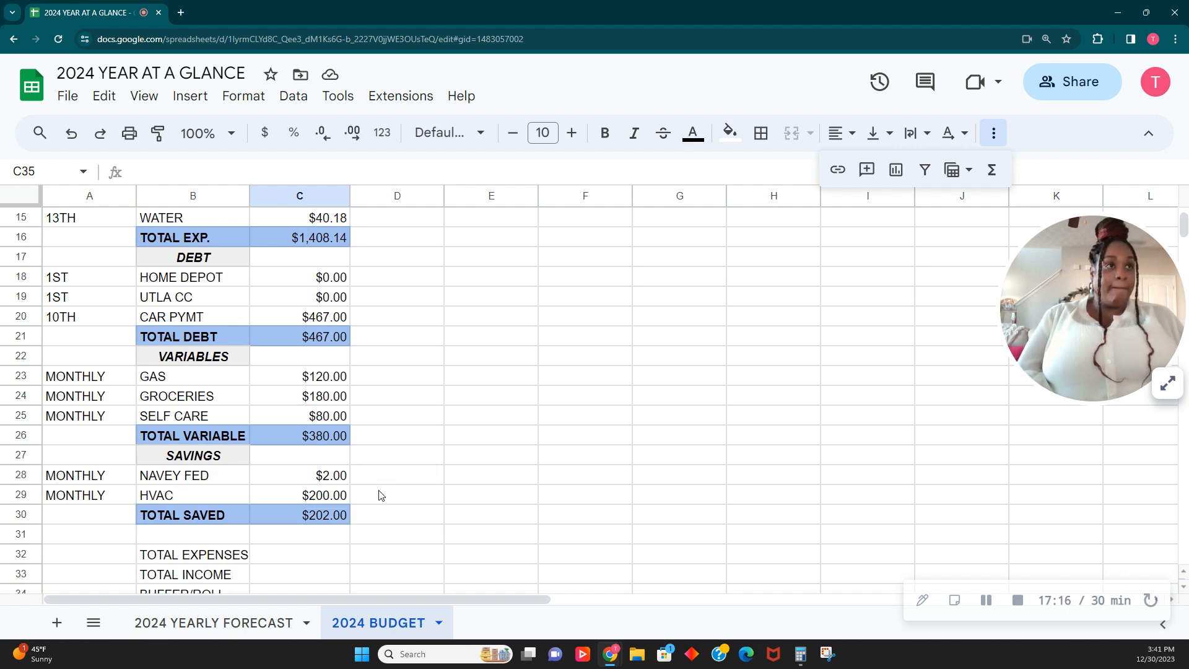
scroll(371, 505, up, 2)
scroll(373, 502, down, 5)
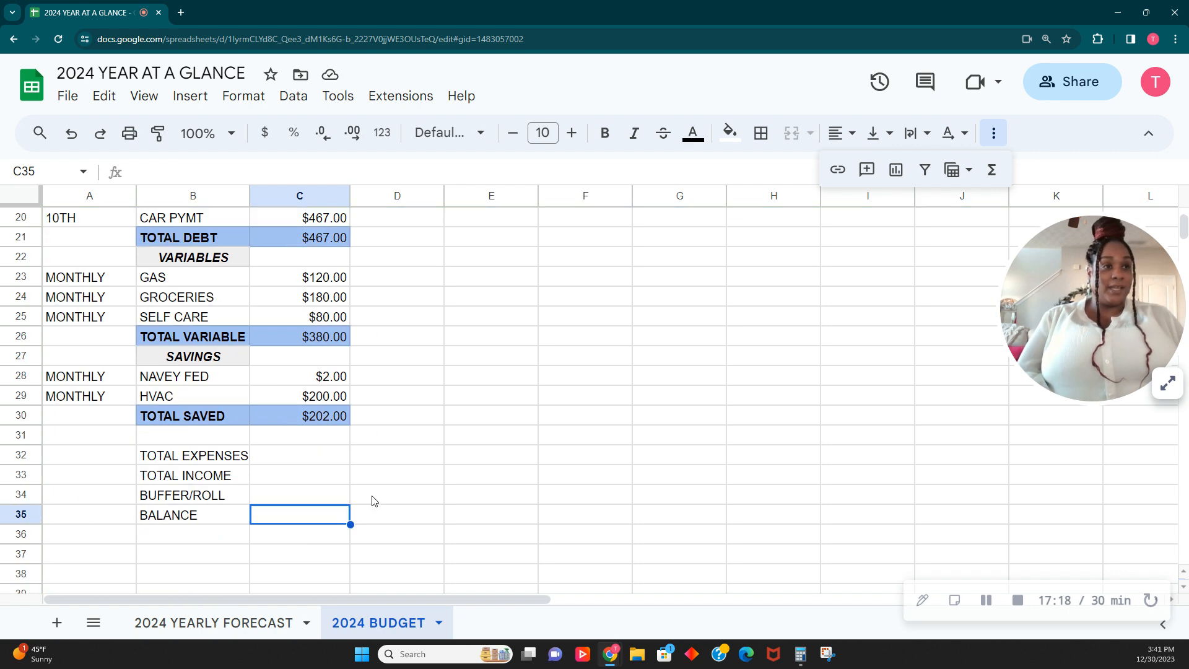
scroll(373, 498, up, 4)
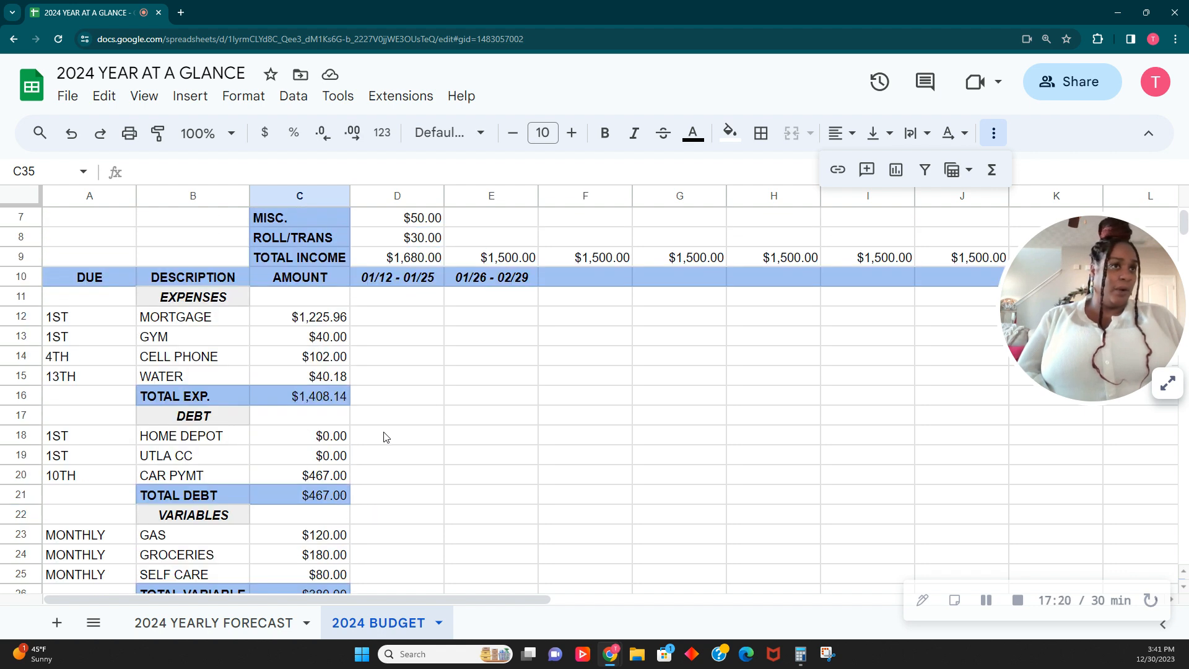
scroll(391, 319, up, 1)
scroll(388, 332, down, 5)
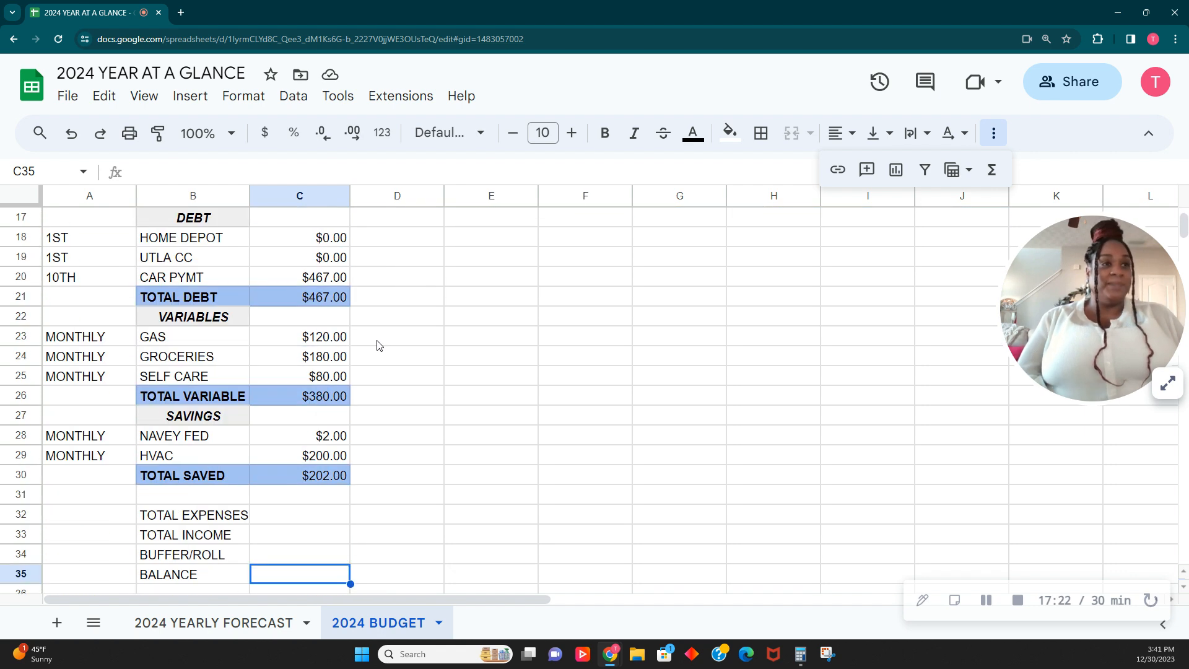
click(293, 453)
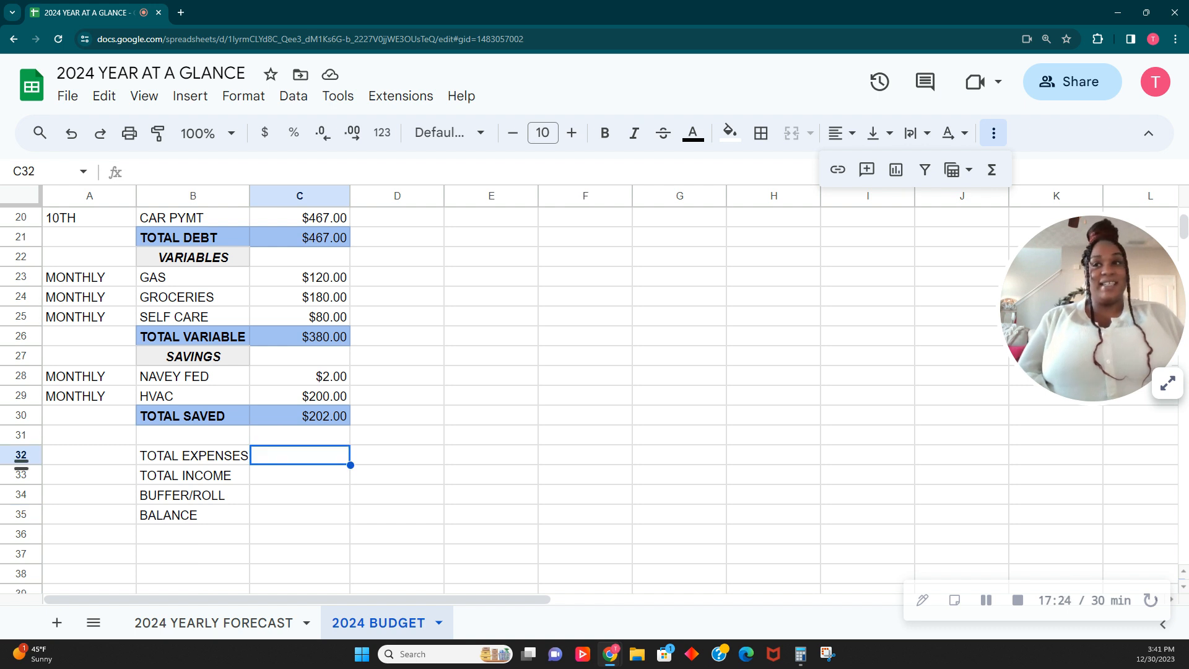
click(986, 600)
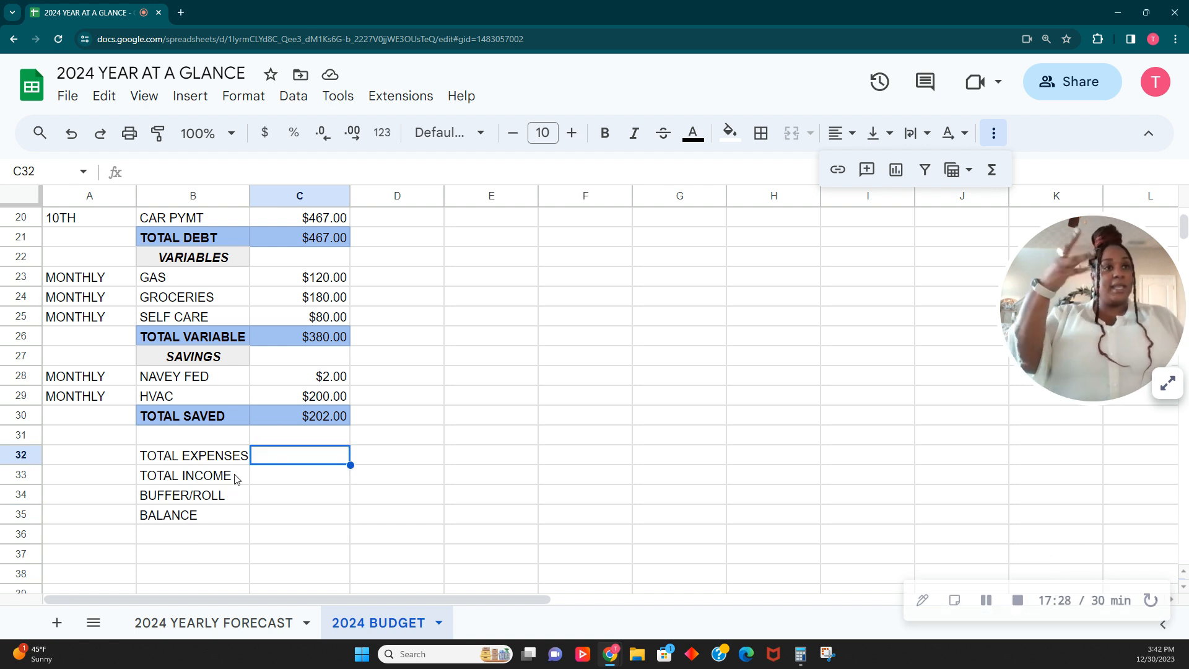
Fill the summary block B32:C35 with the light blue of the other total rows and make it bold.
drag(227, 461, 335, 520)
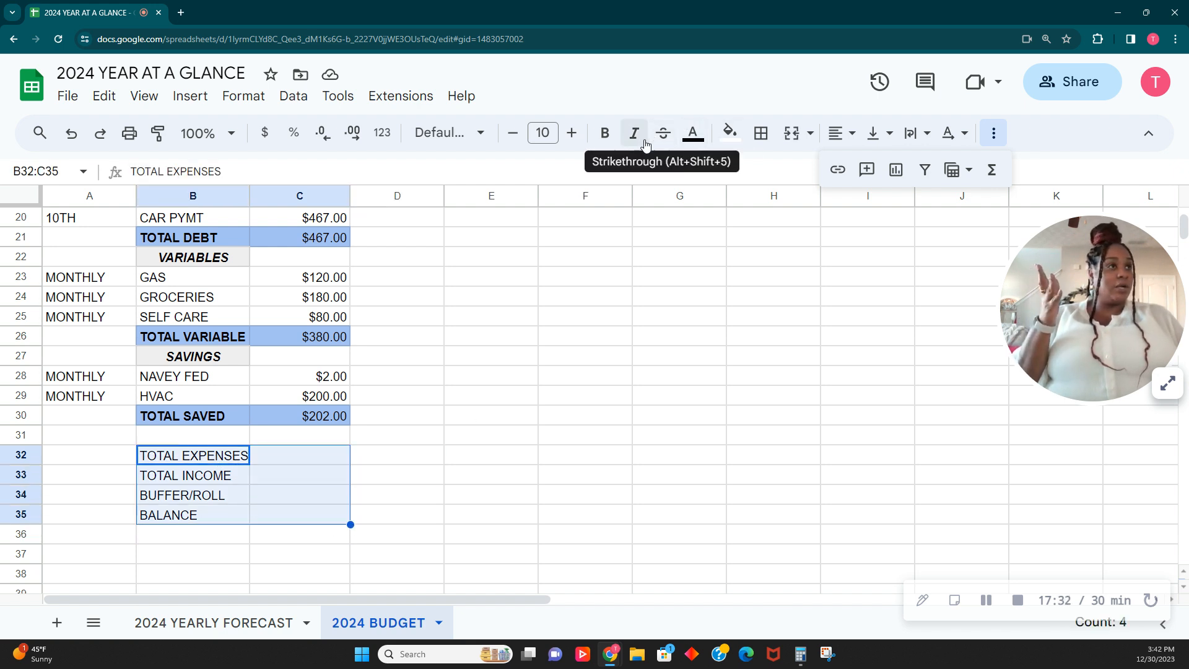
click(730, 132)
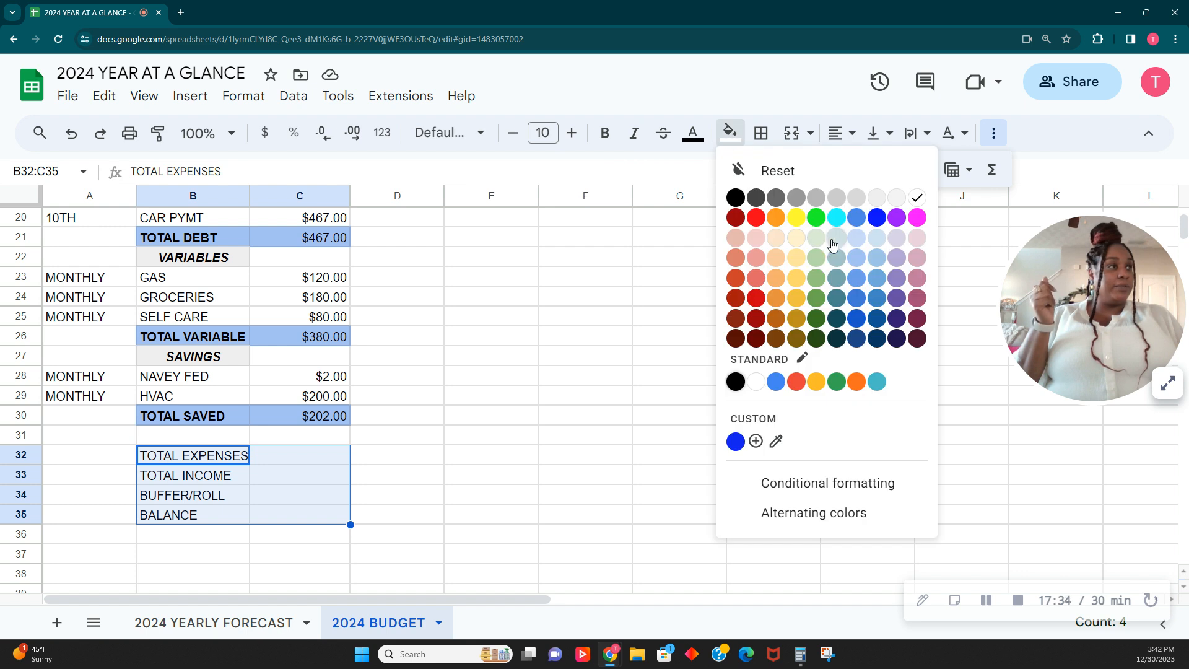
click(860, 257)
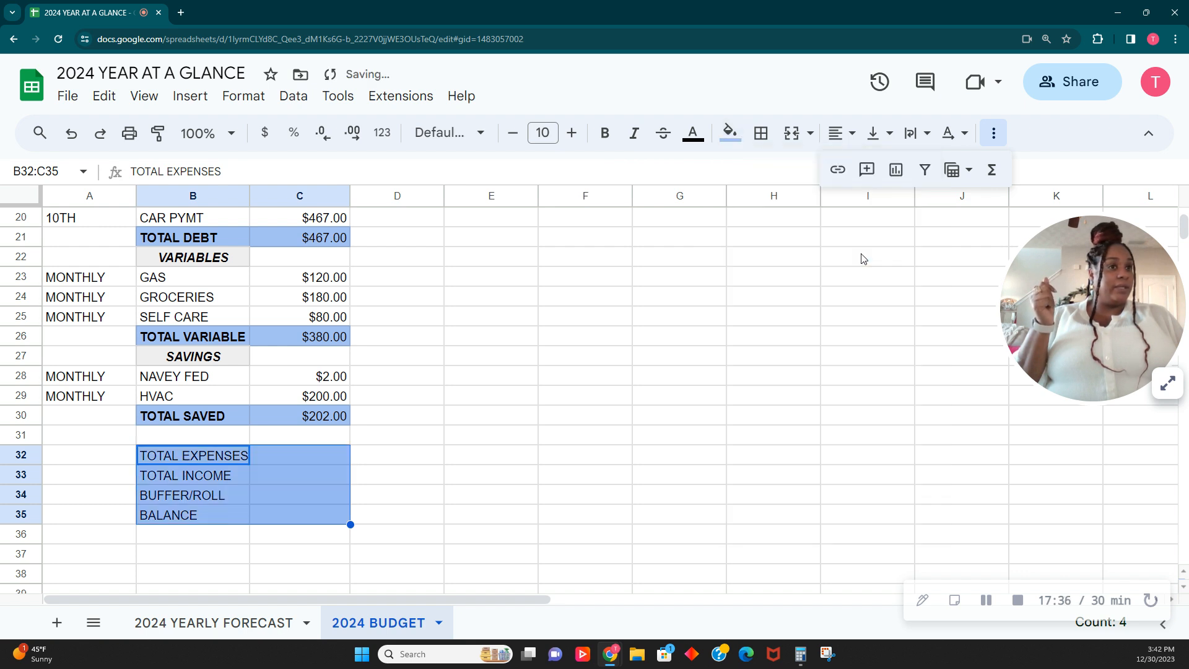
click(606, 134)
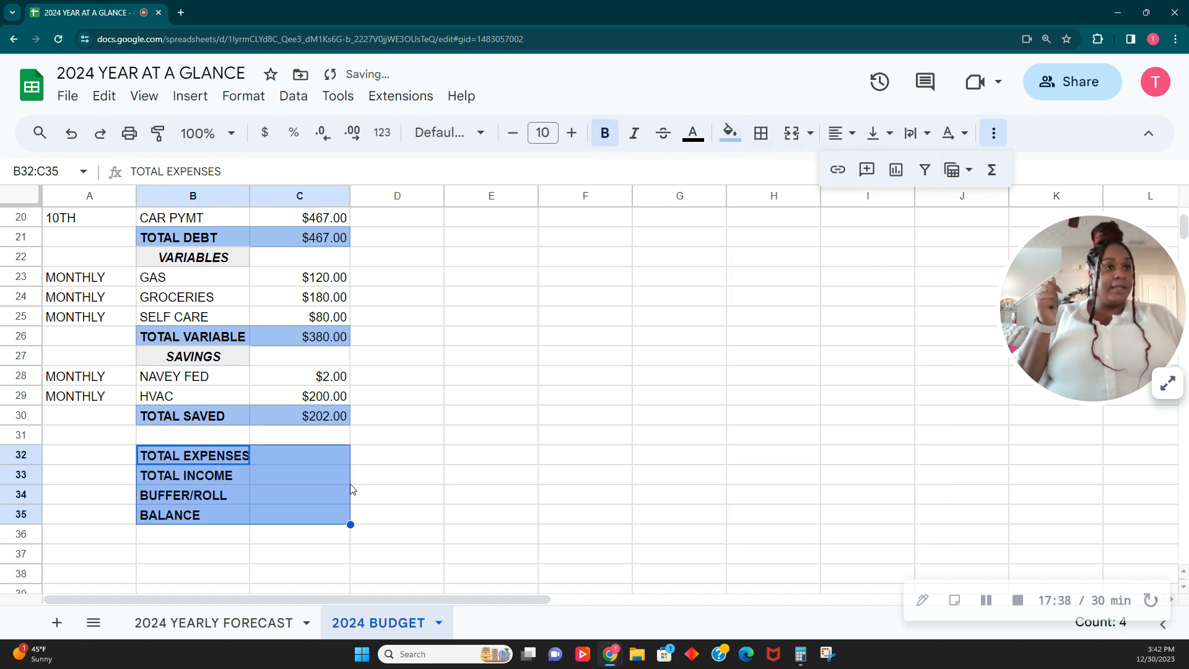
Check the category totals above the summary block and enlarge the page to 175%.
click(313, 455)
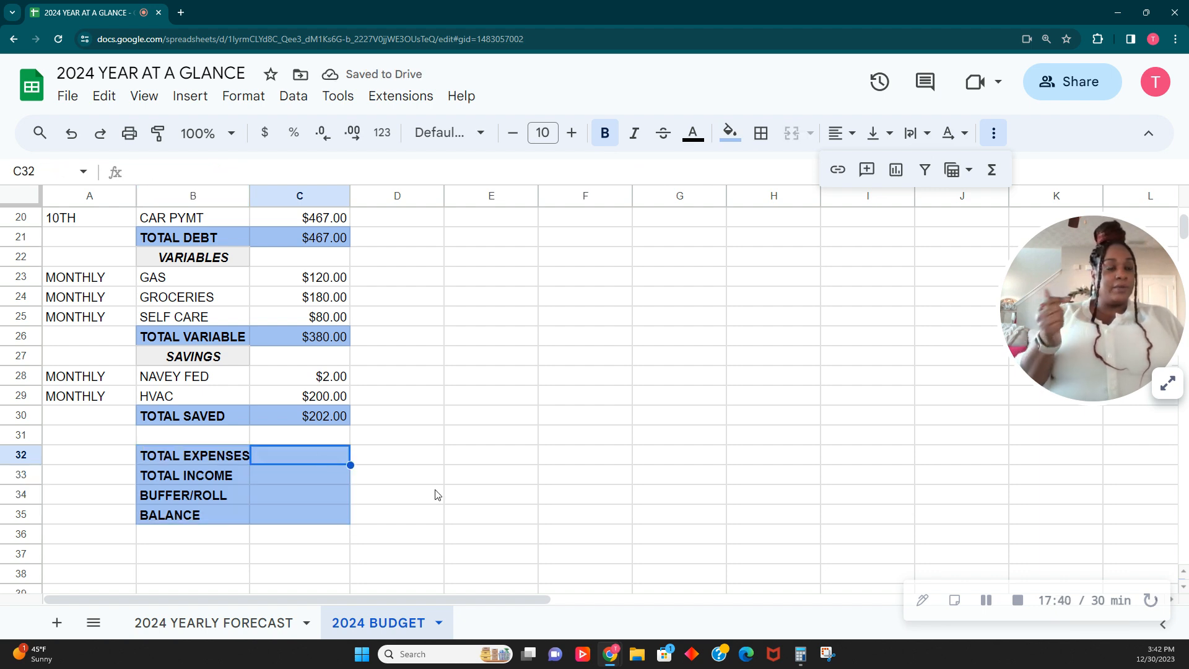
scroll(407, 499, up, 4)
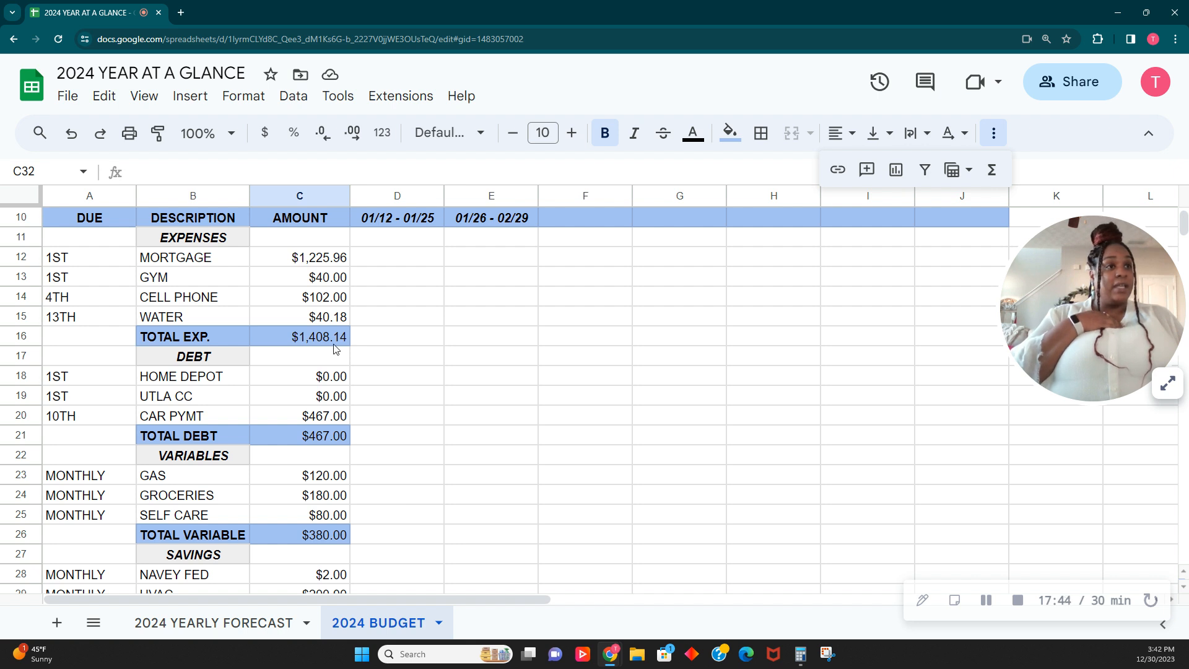
scroll(339, 439, down, 4)
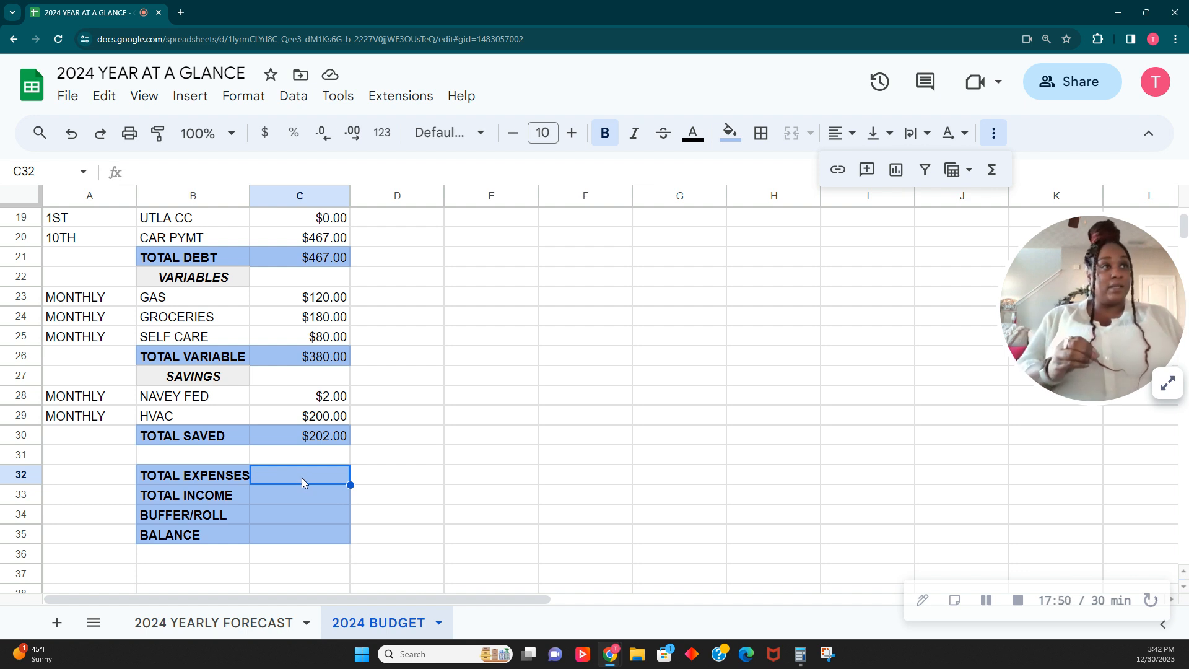
click(692, 485)
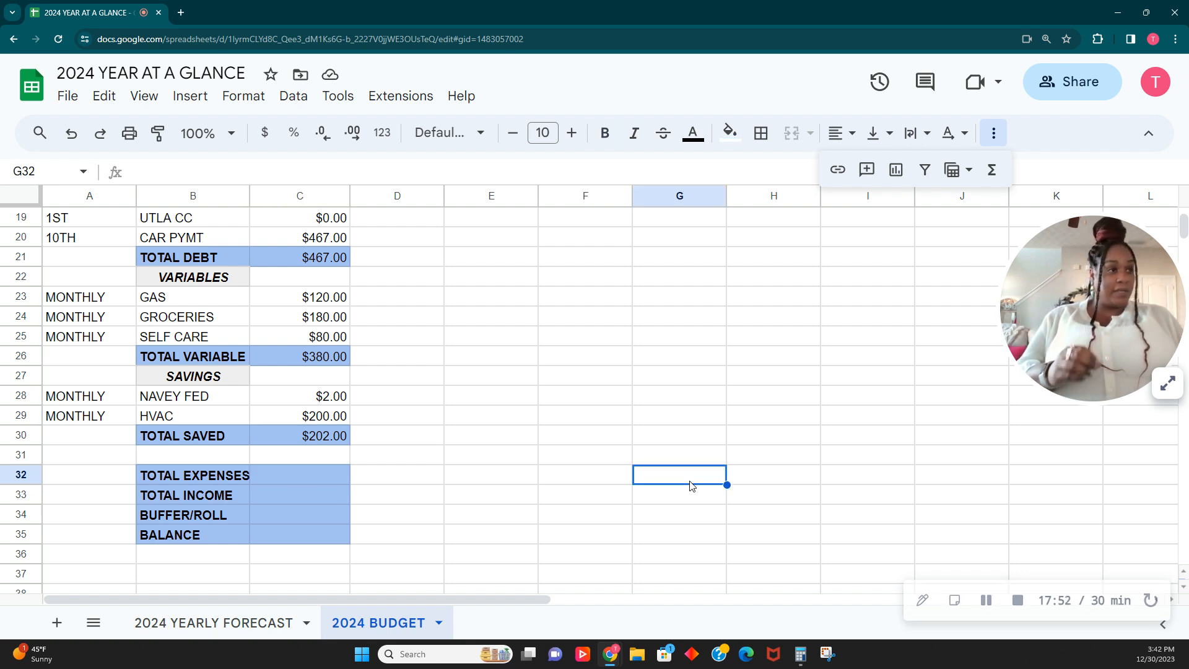
key(ctrl+plus)
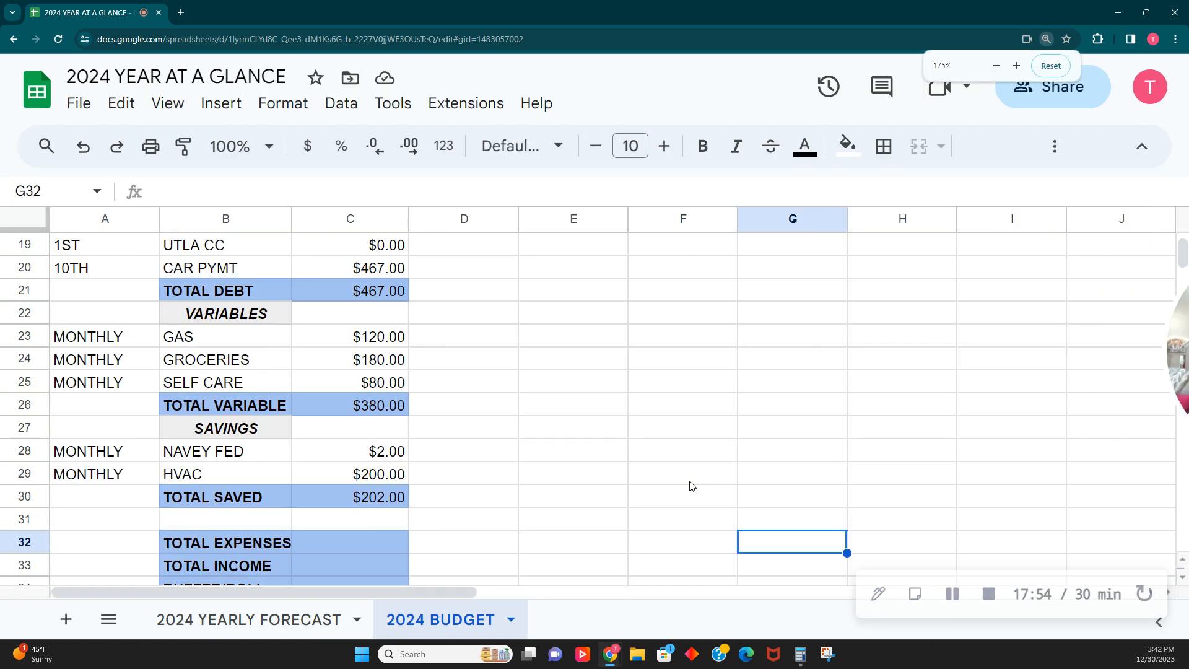
scroll(514, 496, down, 3)
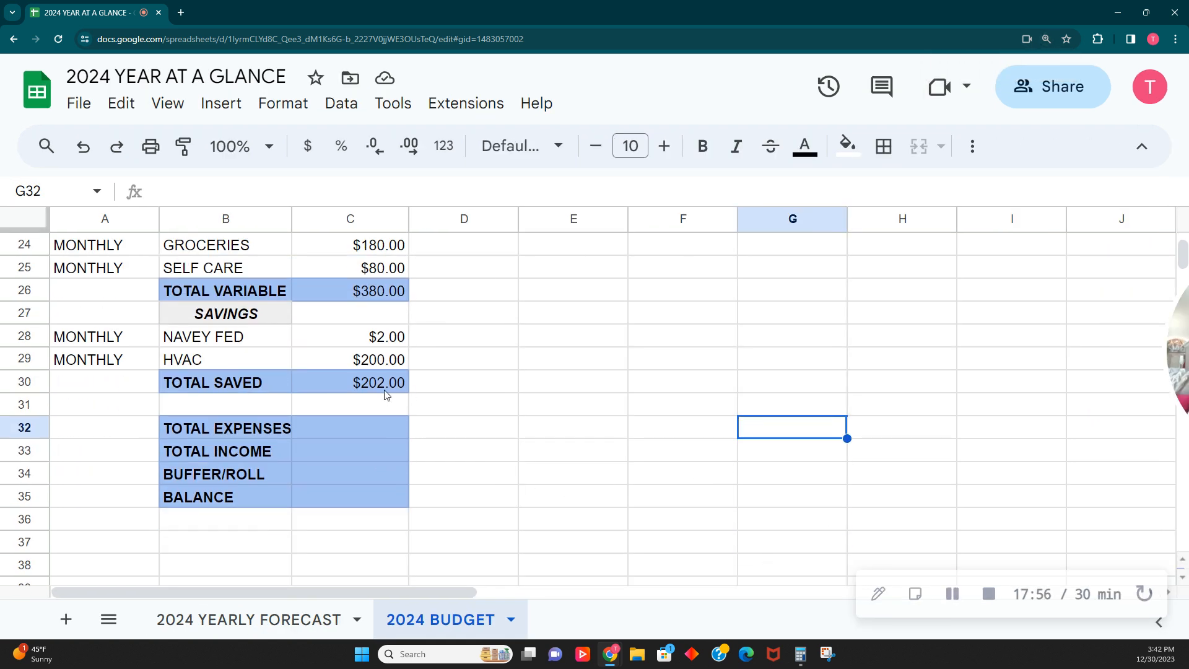
Try to total the expenses in C32 with the formula =C16,C21,C26,C30, referencing the four category totals.
click(373, 429)
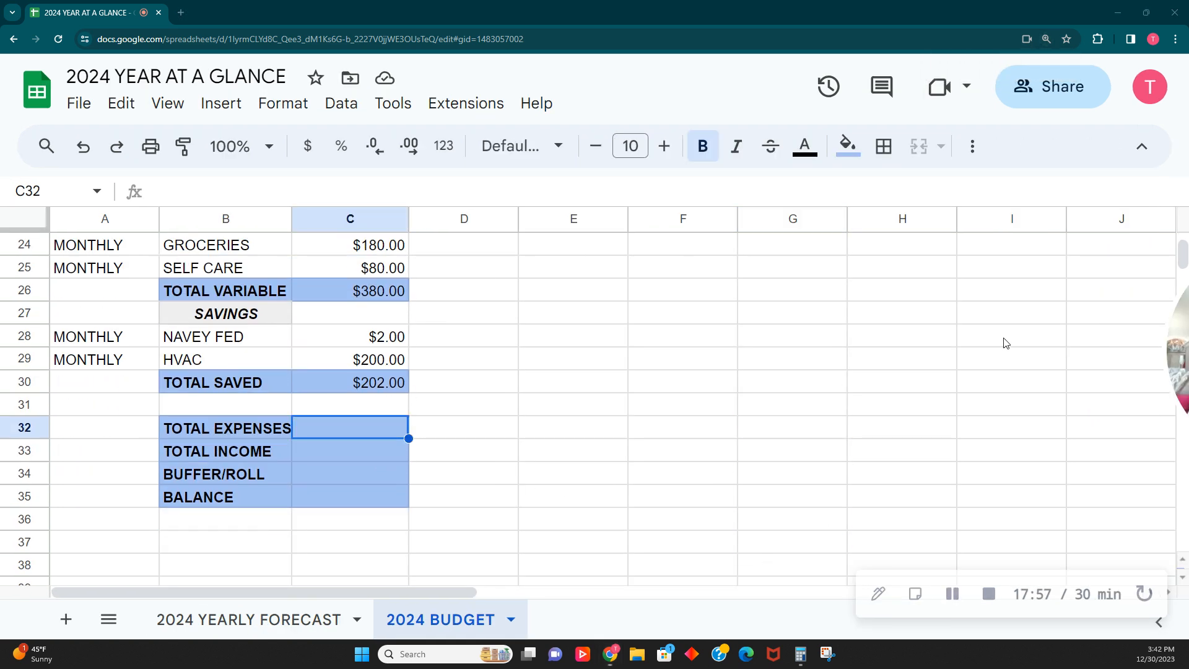
drag(1179, 356, 853, 340)
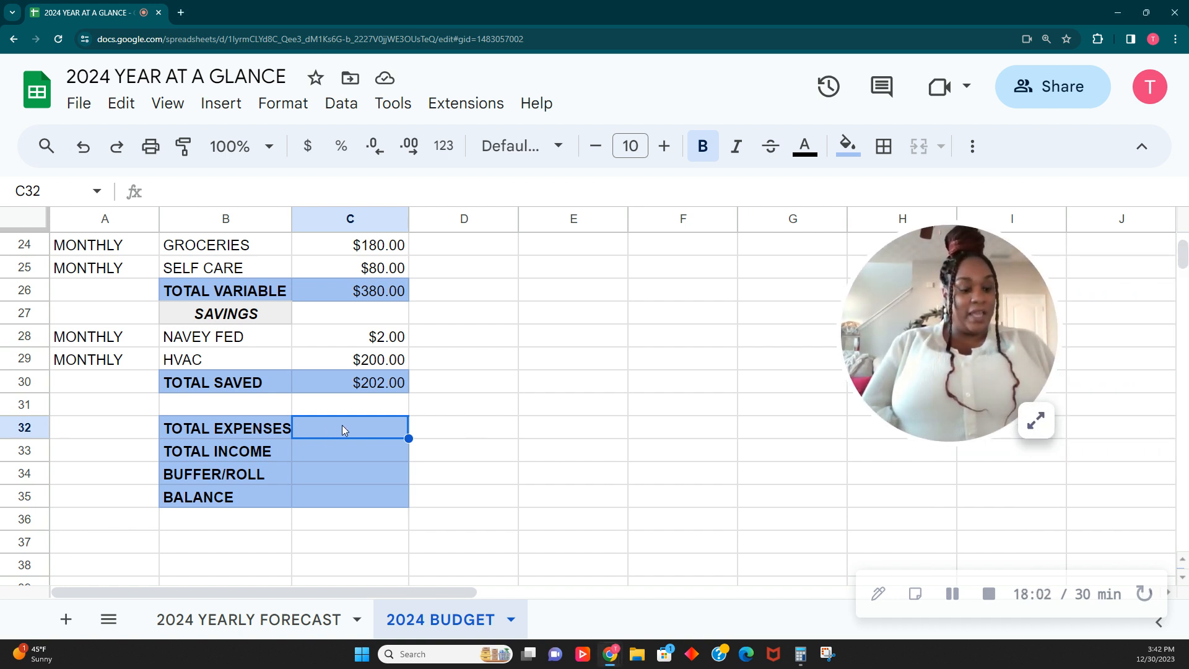
text(=)
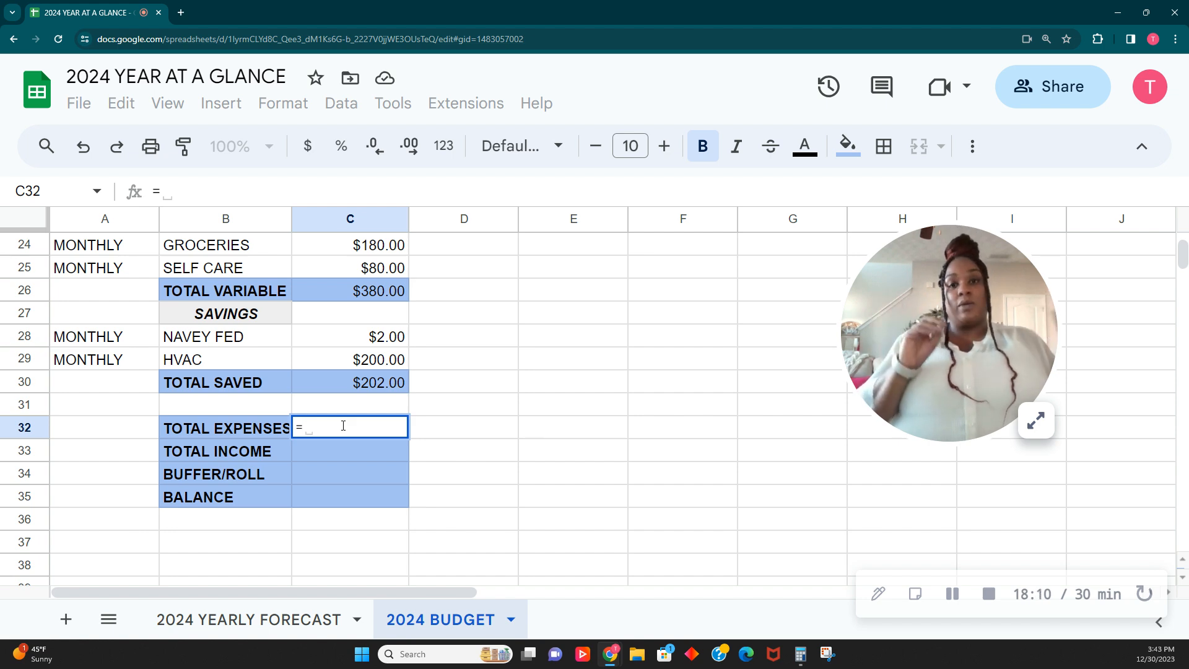
scroll(517, 431, up, 3)
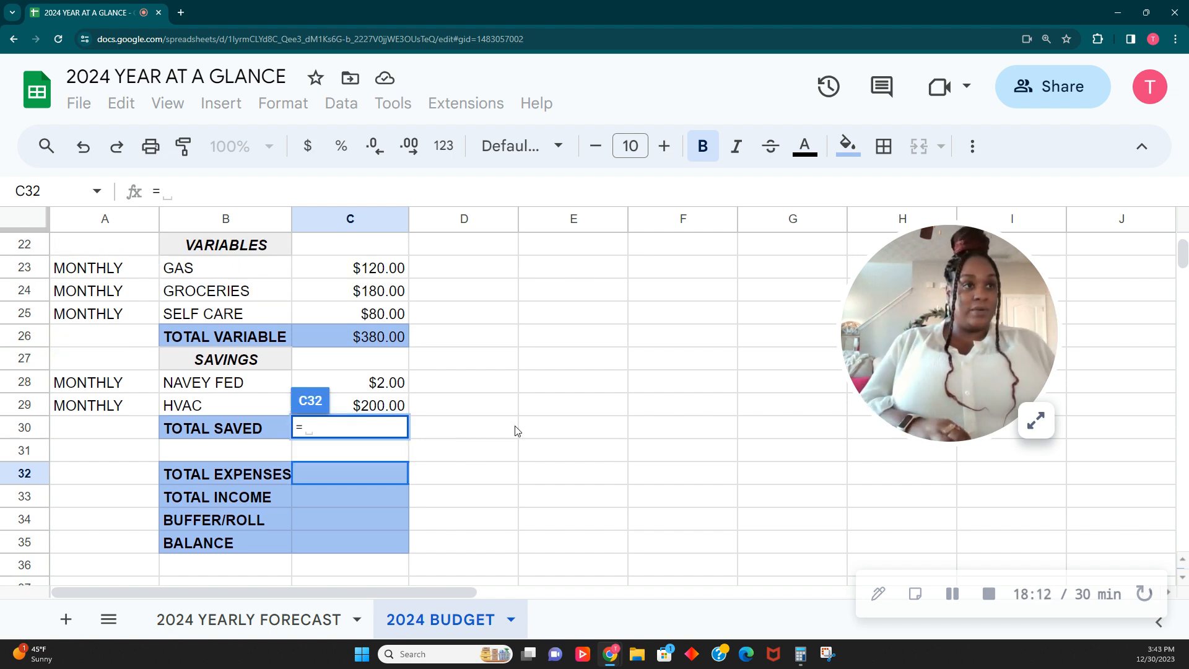
scroll(517, 431, up, 2)
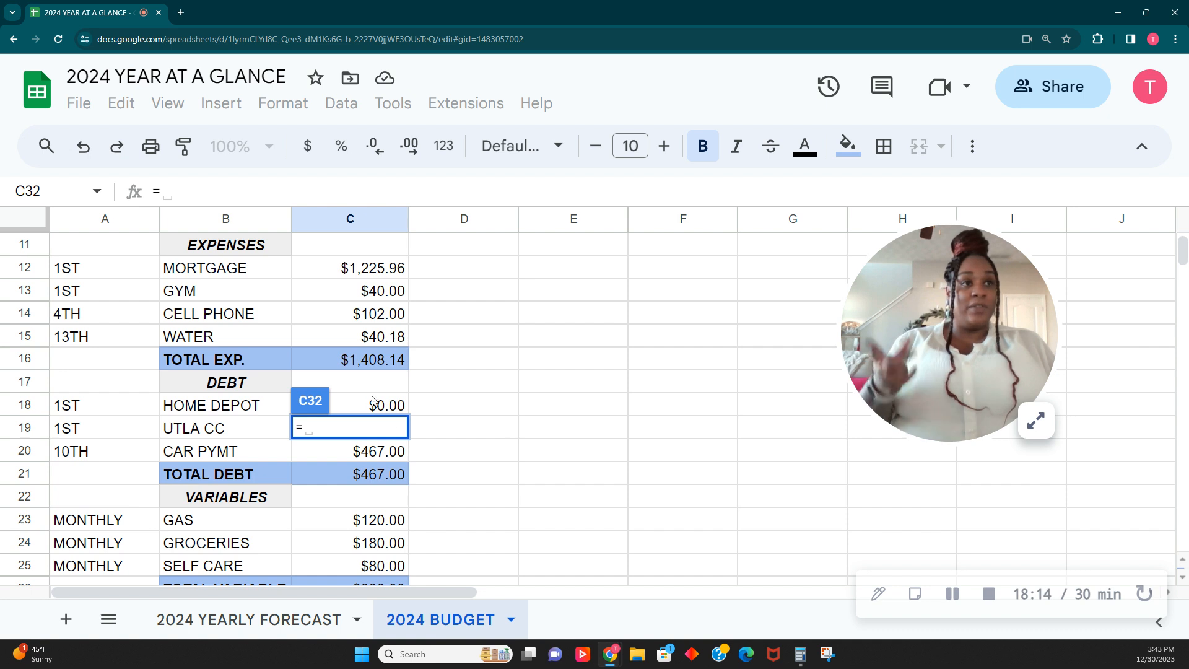
click(394, 361)
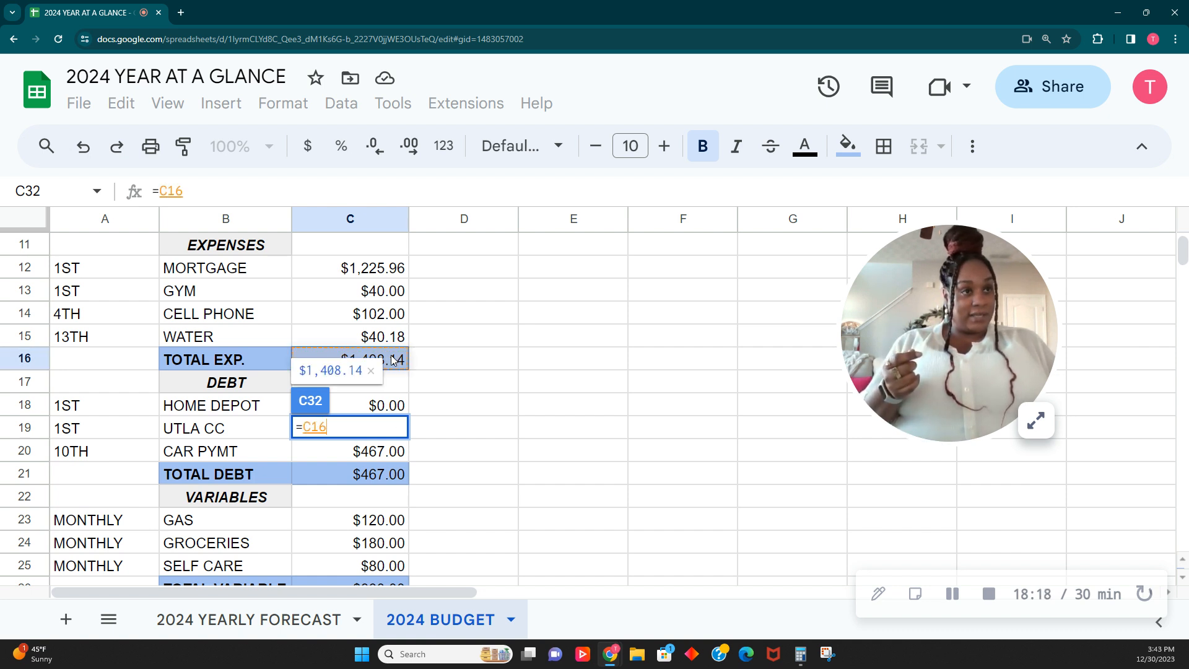
scroll(463, 470, down, 2)
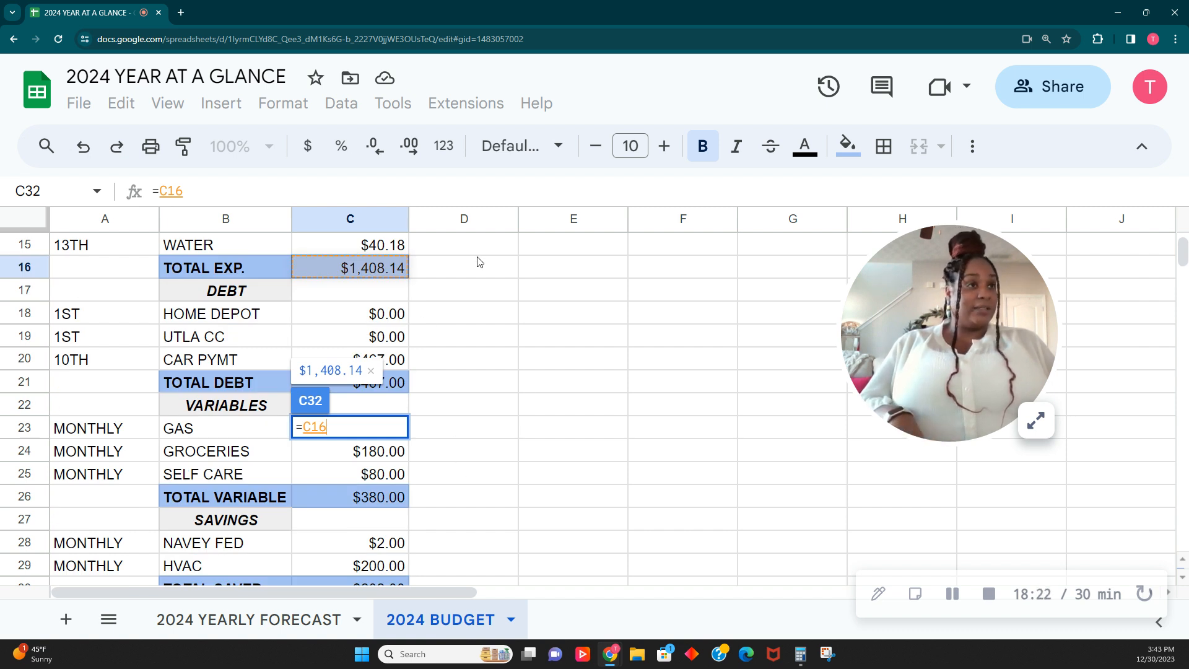
text(,)
click(402, 390)
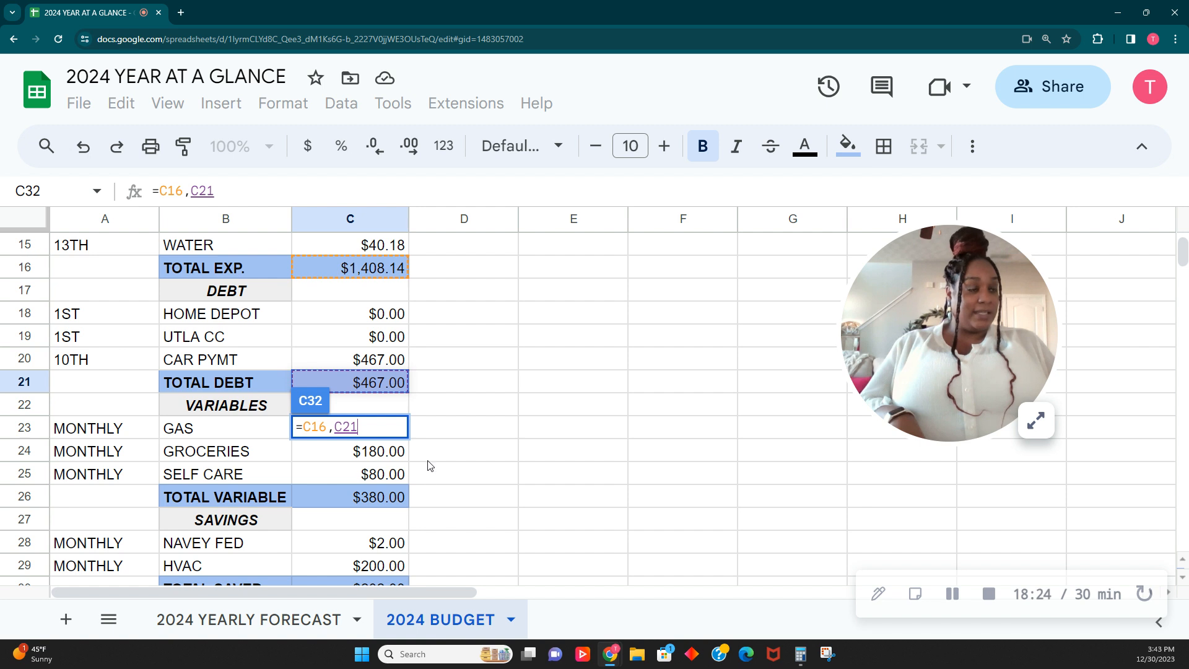
text(,)
click(383, 505)
scroll(483, 503, down, 3)
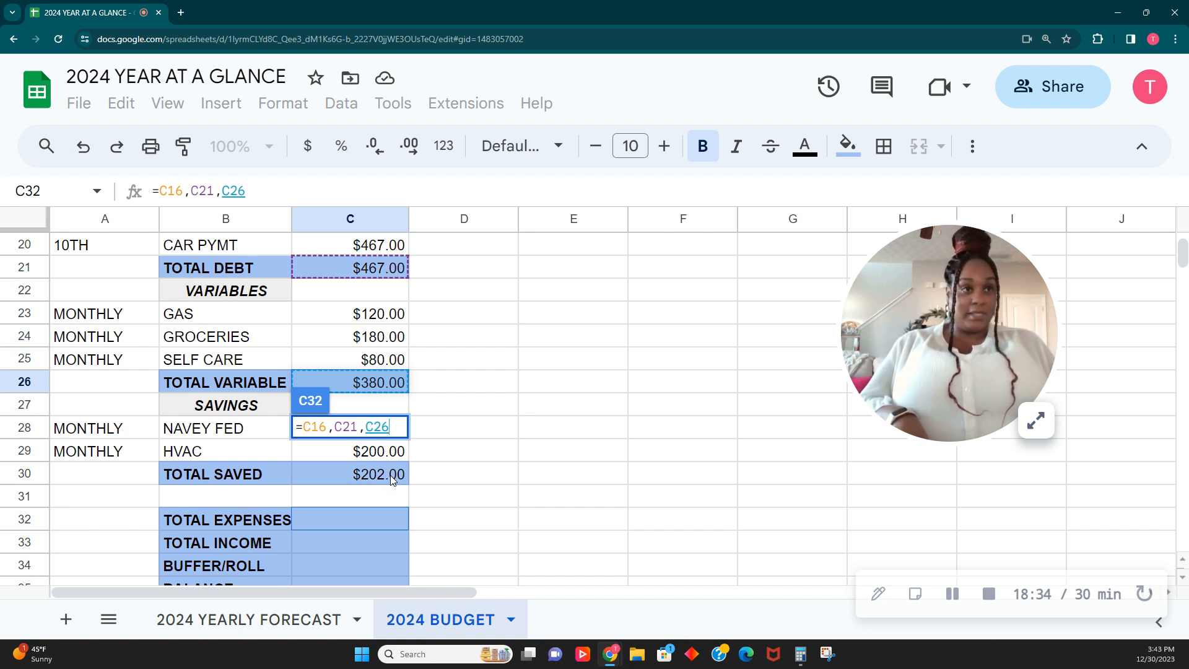
text(,)
click(392, 480)
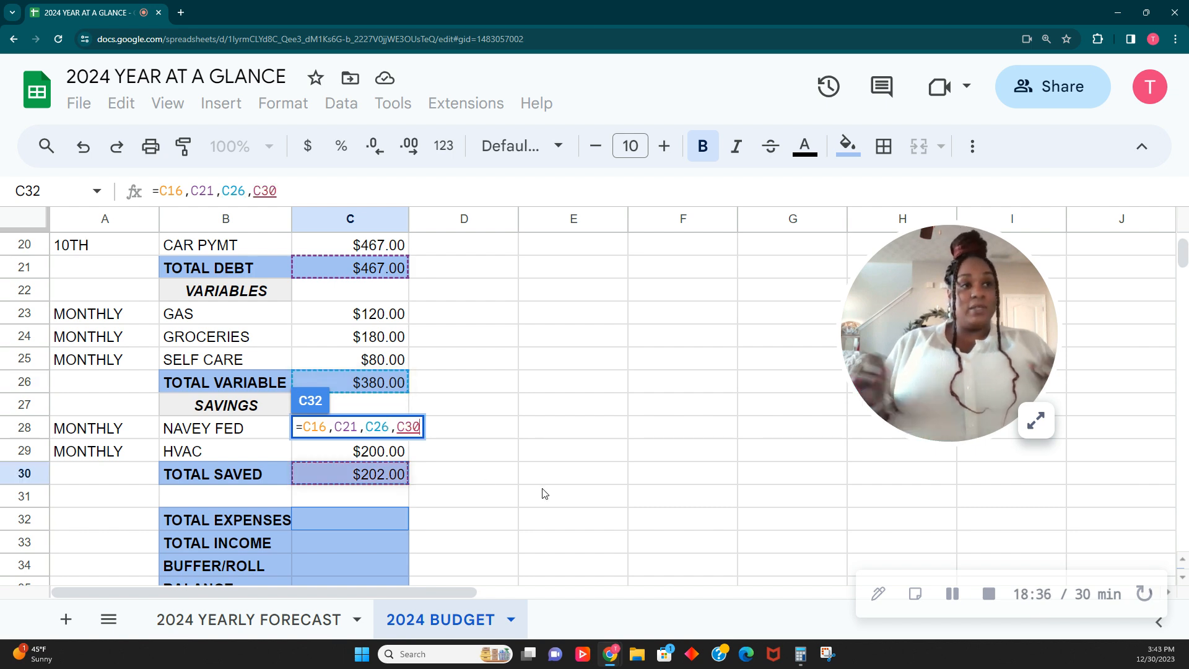
Check the referenced category totals, commit the formula in C32 and clear the cell.
scroll(544, 494, up, 3)
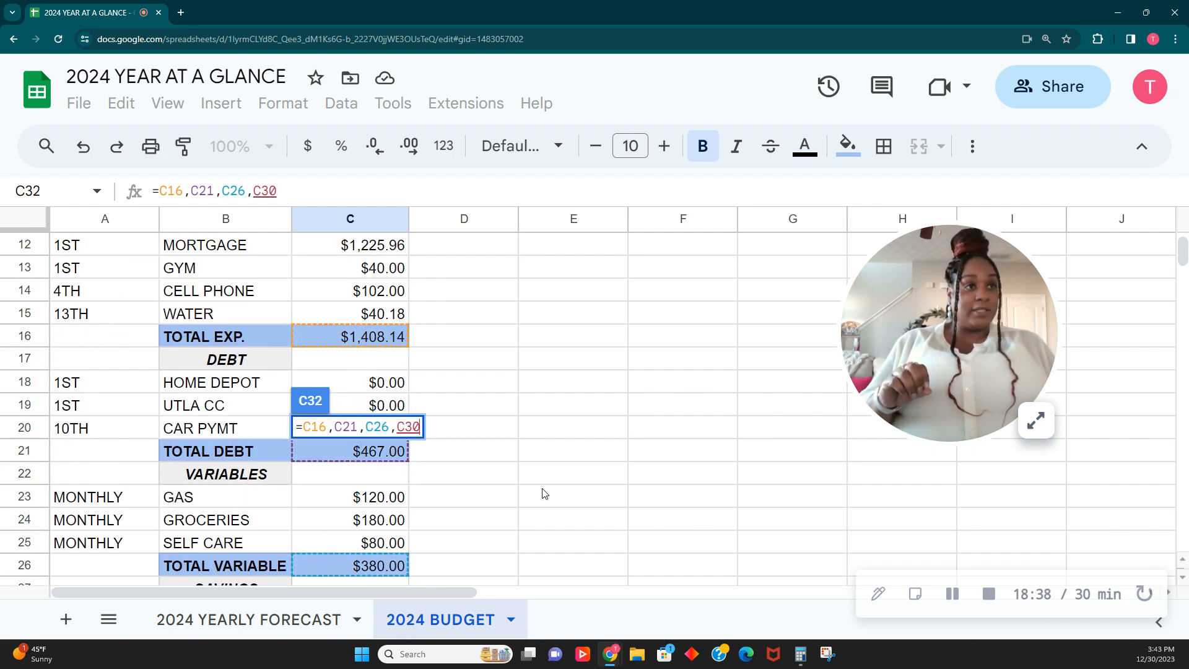
scroll(467, 398, down, 1)
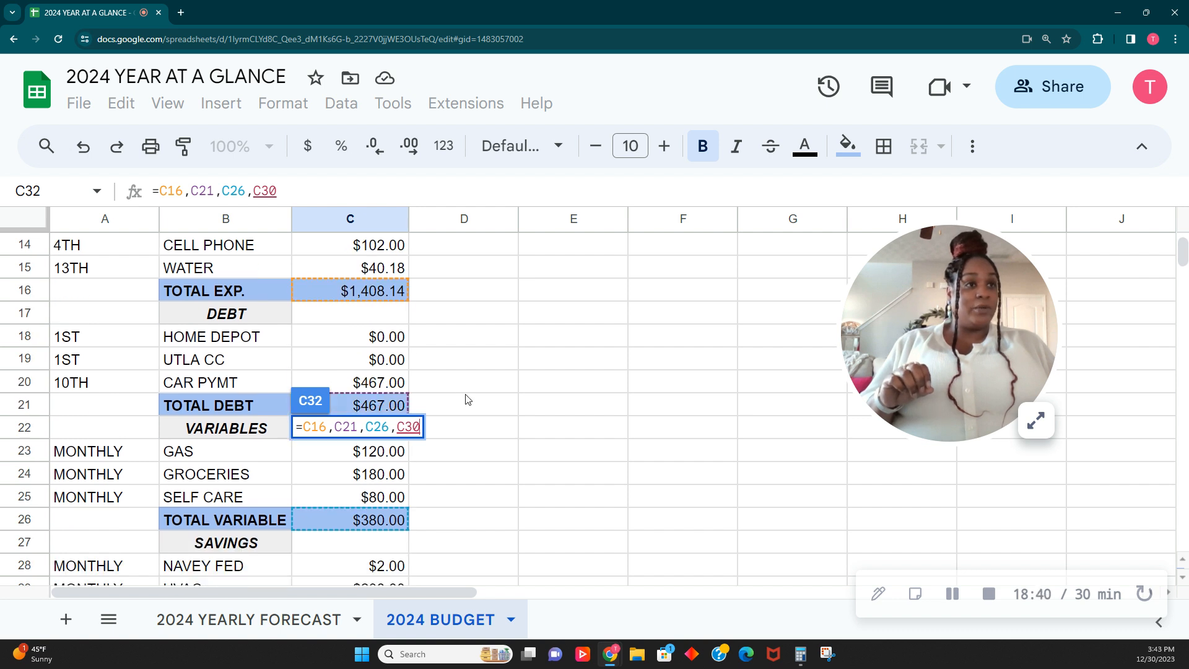
scroll(440, 430, down, 1)
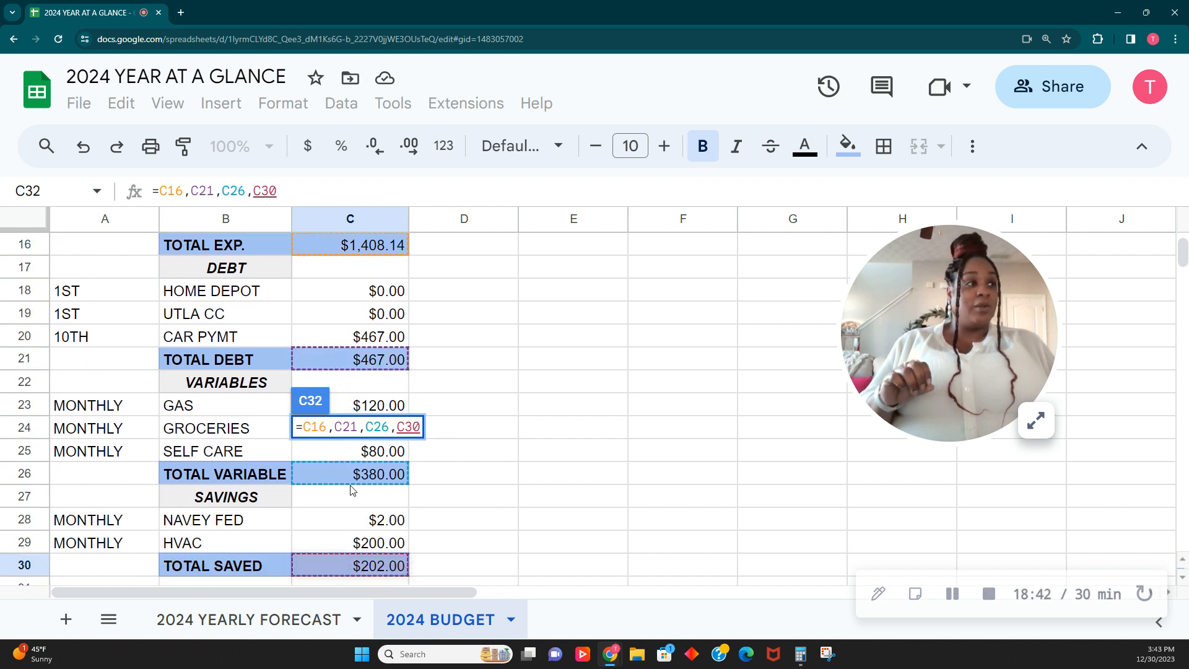
scroll(365, 491, down, 1)
scroll(400, 525, down, 3)
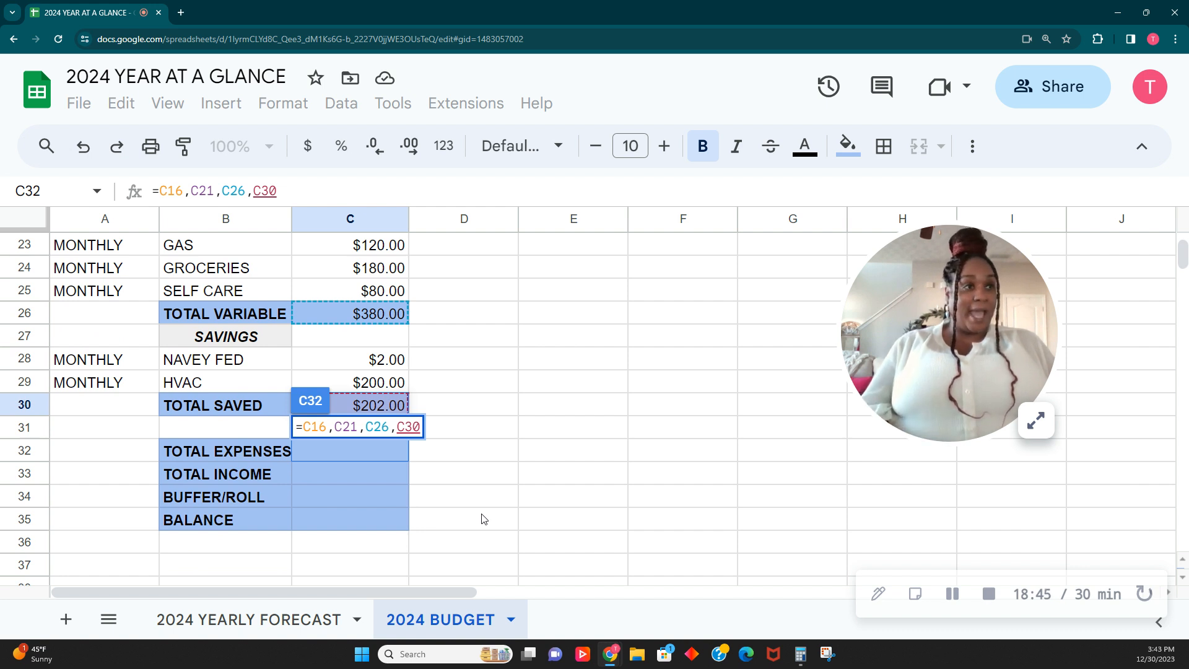
key(Tab)
click(379, 454)
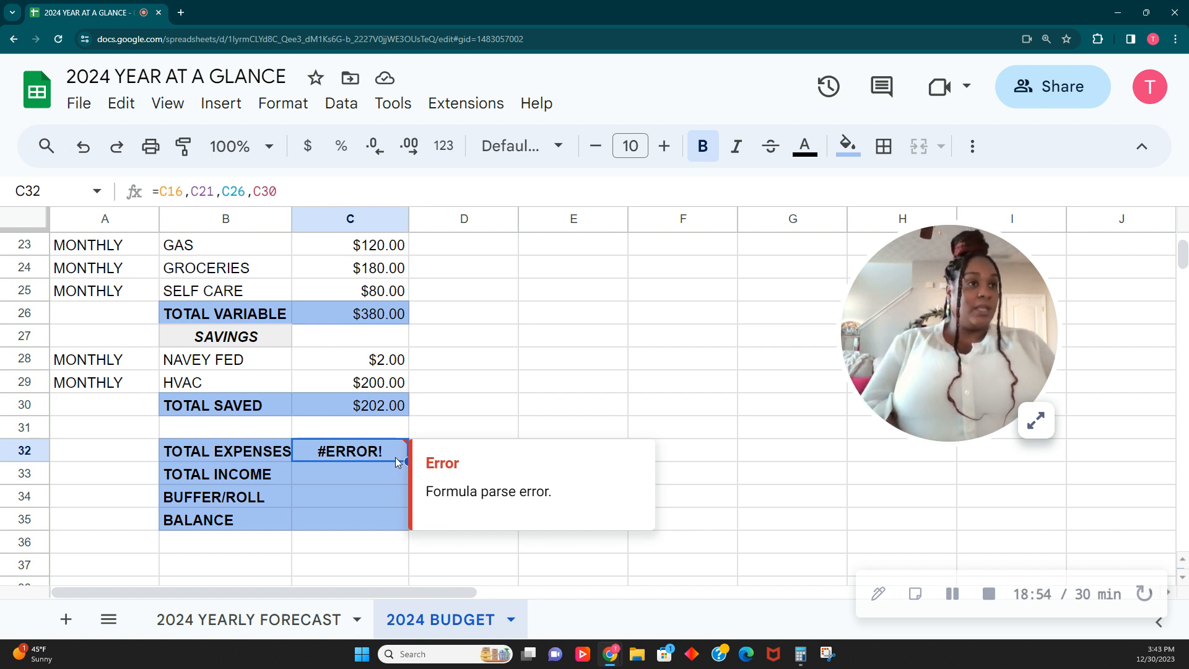
key(Delete)
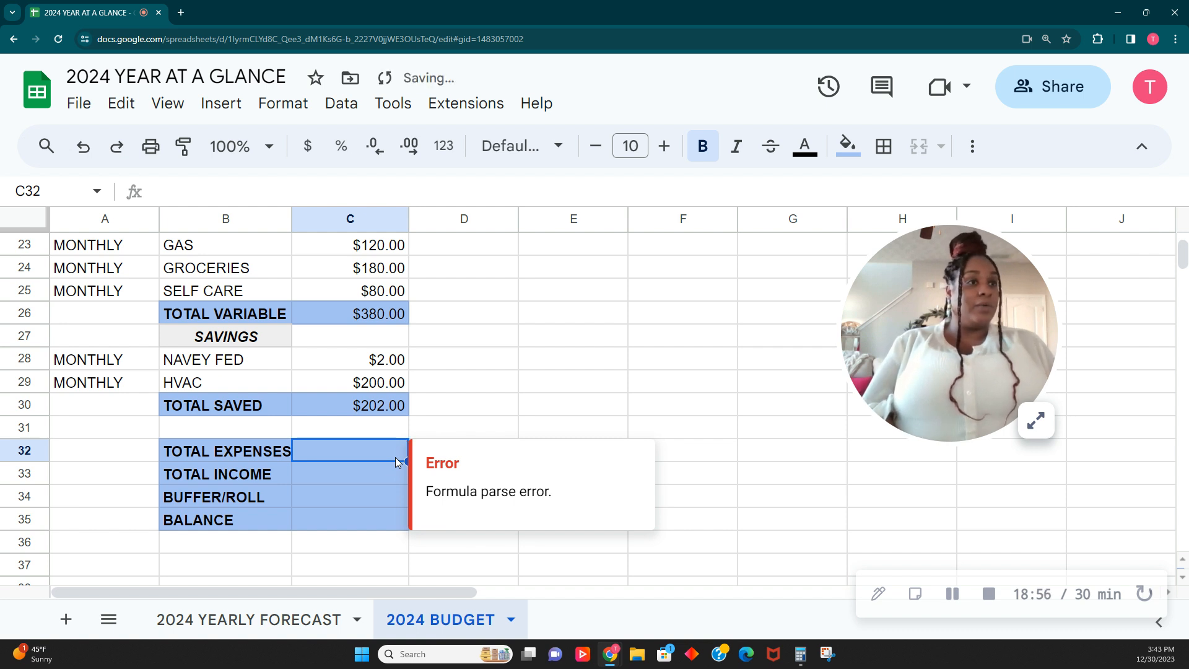
Start a SUM formula in C32 with the TOTAL EXP. amount in C16 as its first argument.
click(970, 147)
click(974, 187)
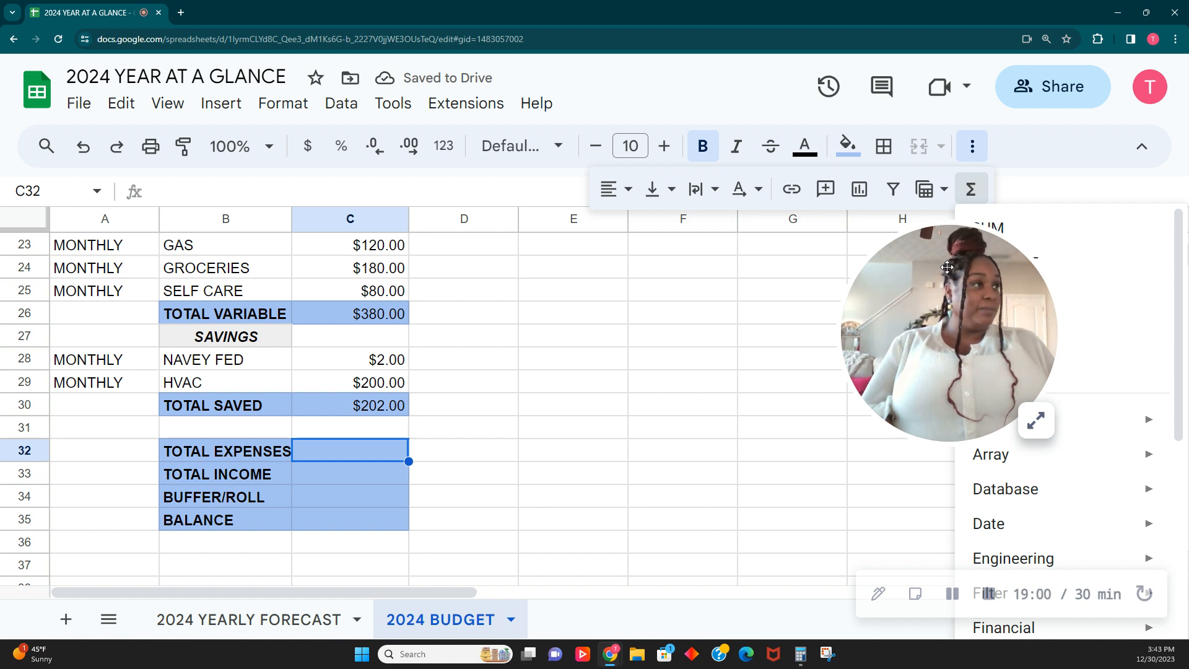
drag(1023, 230, 985, 261)
click(971, 191)
click(997, 240)
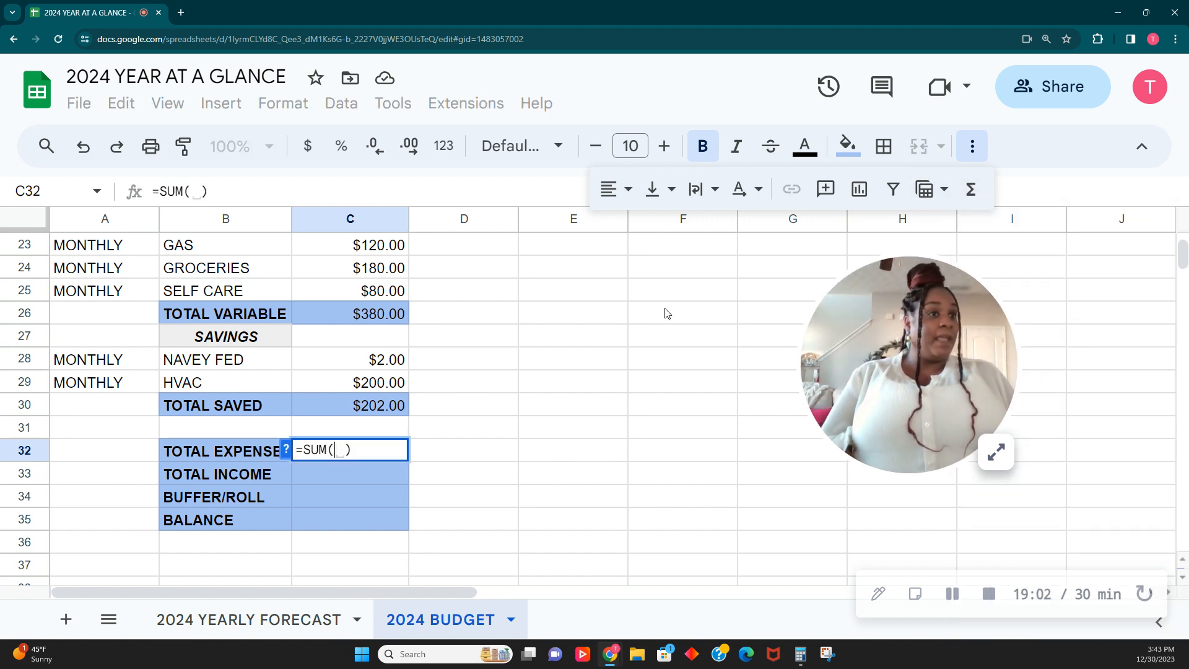
scroll(495, 353, up, 5)
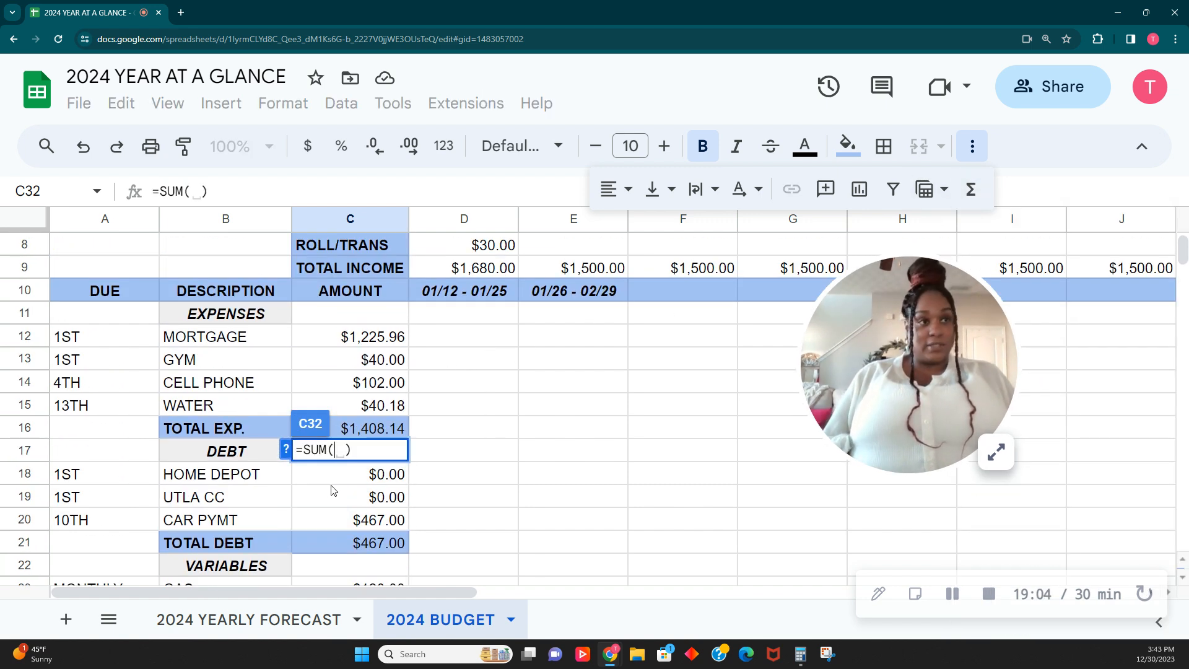
click(368, 434)
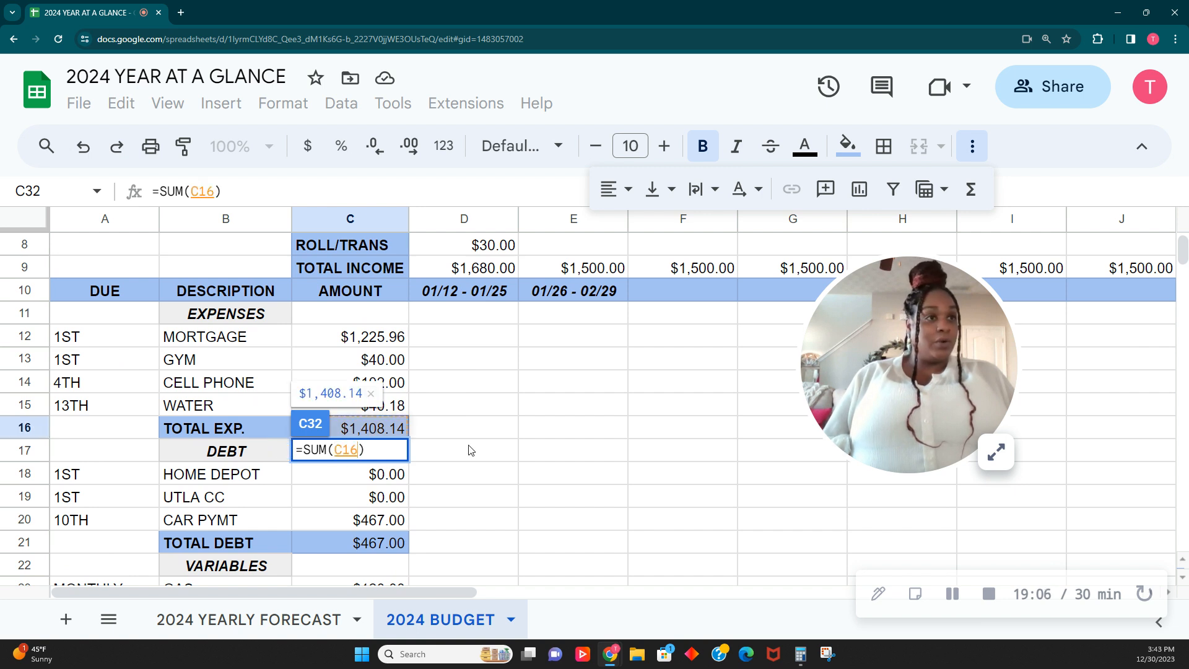
Add the TOTAL VARIABLE amount in C26 and the TOTAL SAVED amount in C30 to the SUM formula.
scroll(483, 465, down, 2)
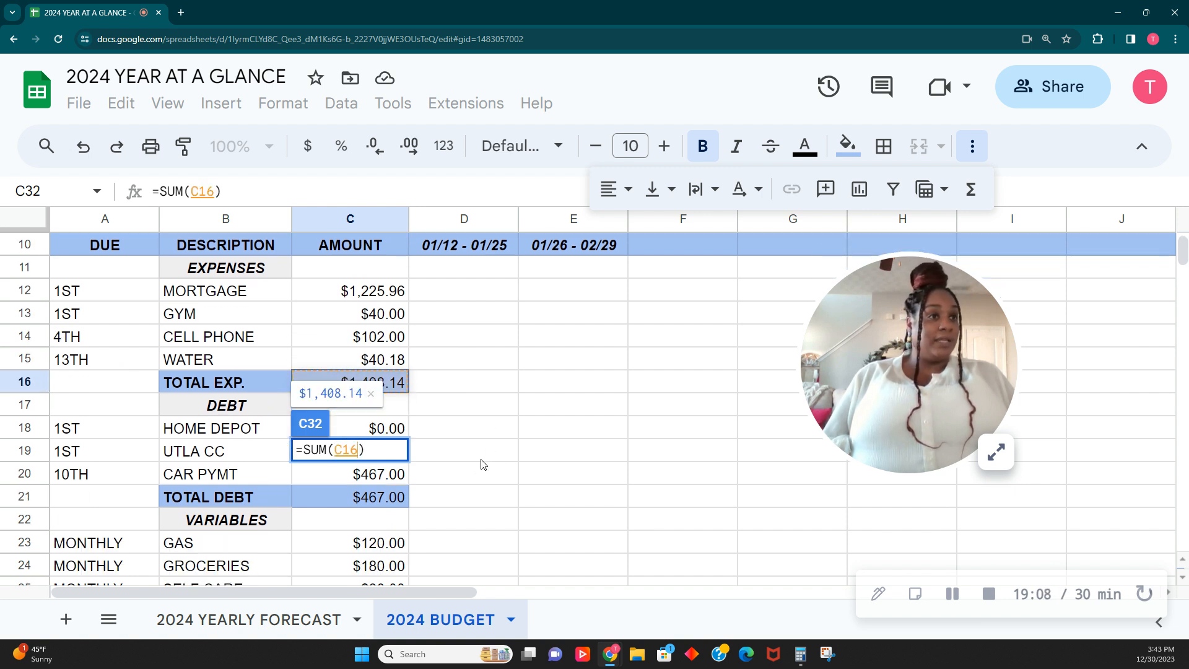
text(,)
click(385, 499)
scroll(414, 490, down, 5)
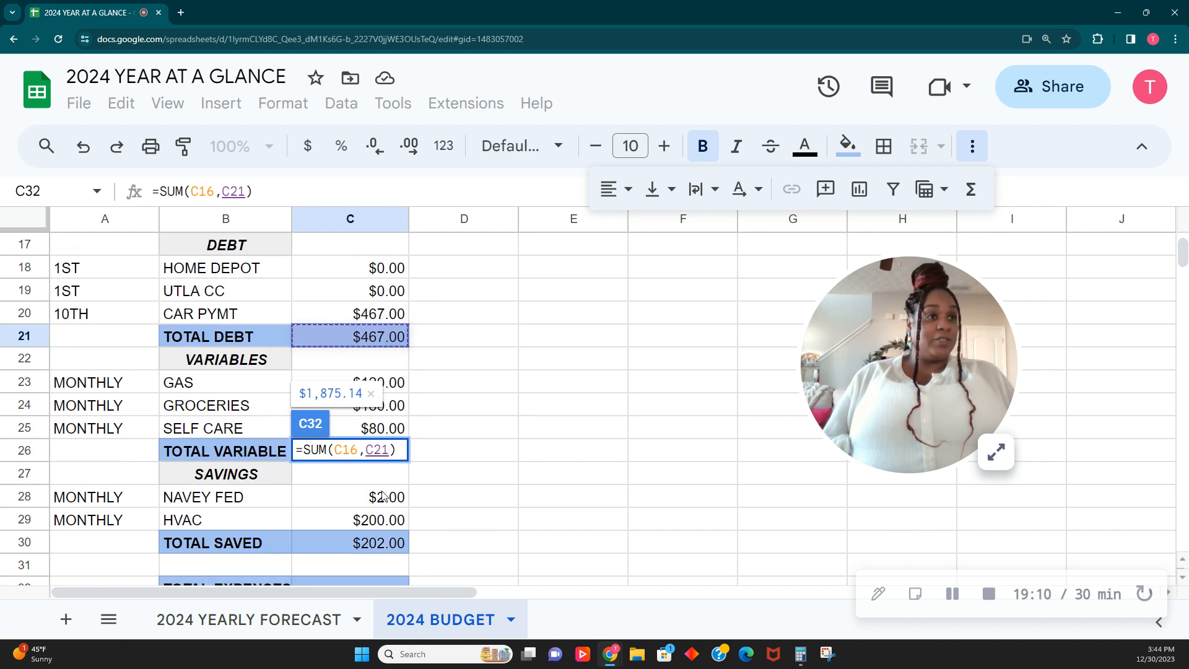
scroll(414, 494, up, 1)
scroll(413, 492, down, 2)
scroll(402, 496, up, 2)
click(392, 479)
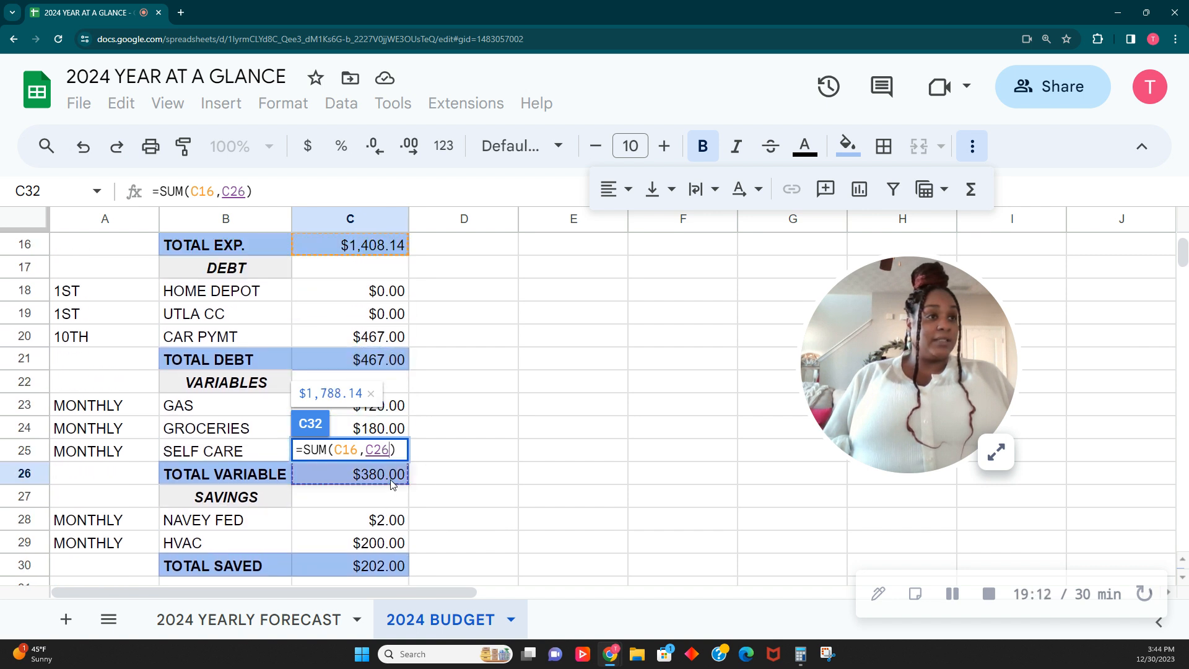
scroll(409, 503, down, 1)
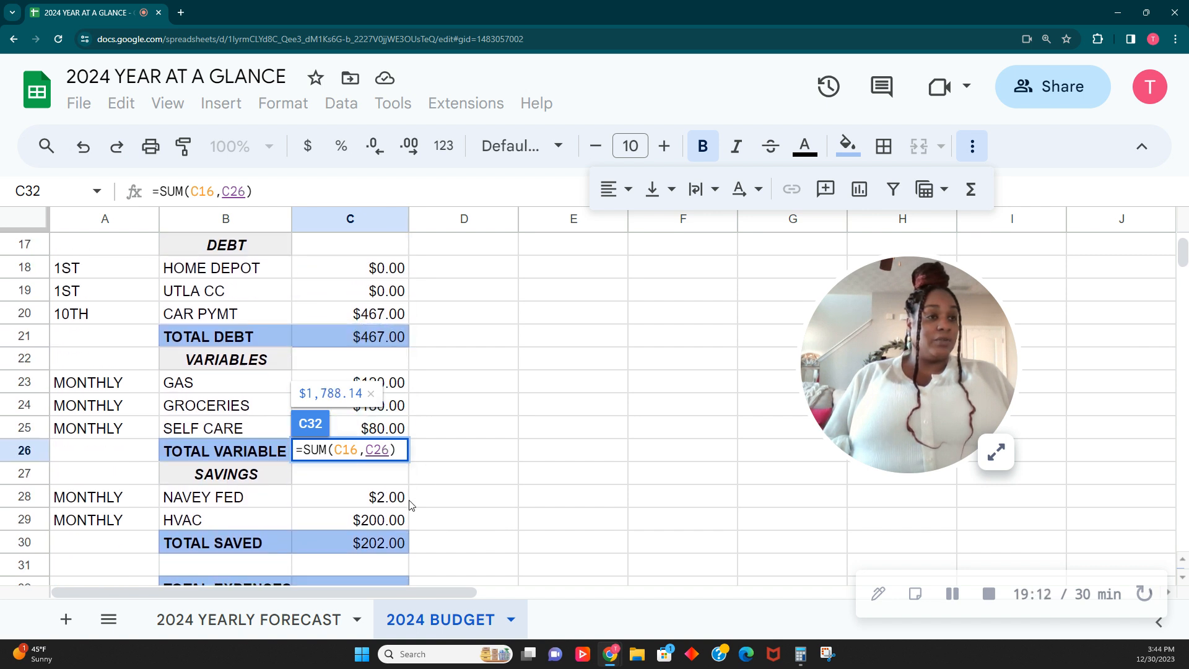
text(,)
click(372, 545)
scroll(437, 544, down, 2)
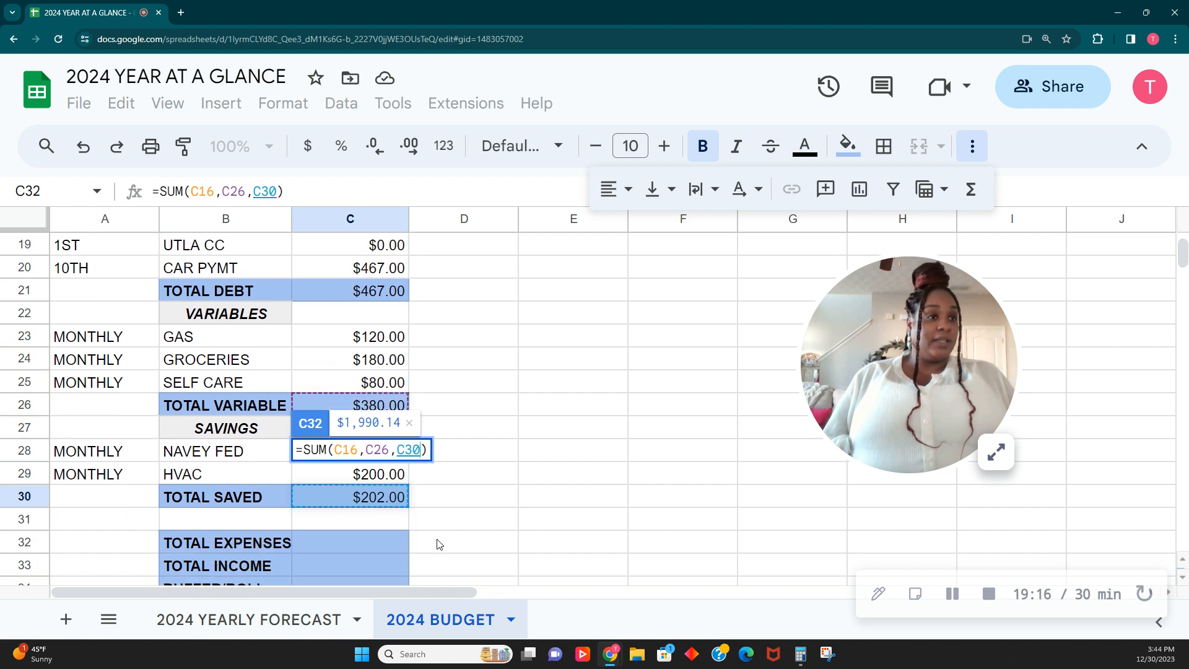
Add the TOTAL DEBT amount in C21 to the SUM formula in C32, commit it and reselect the cell.
scroll(437, 545, down, 5)
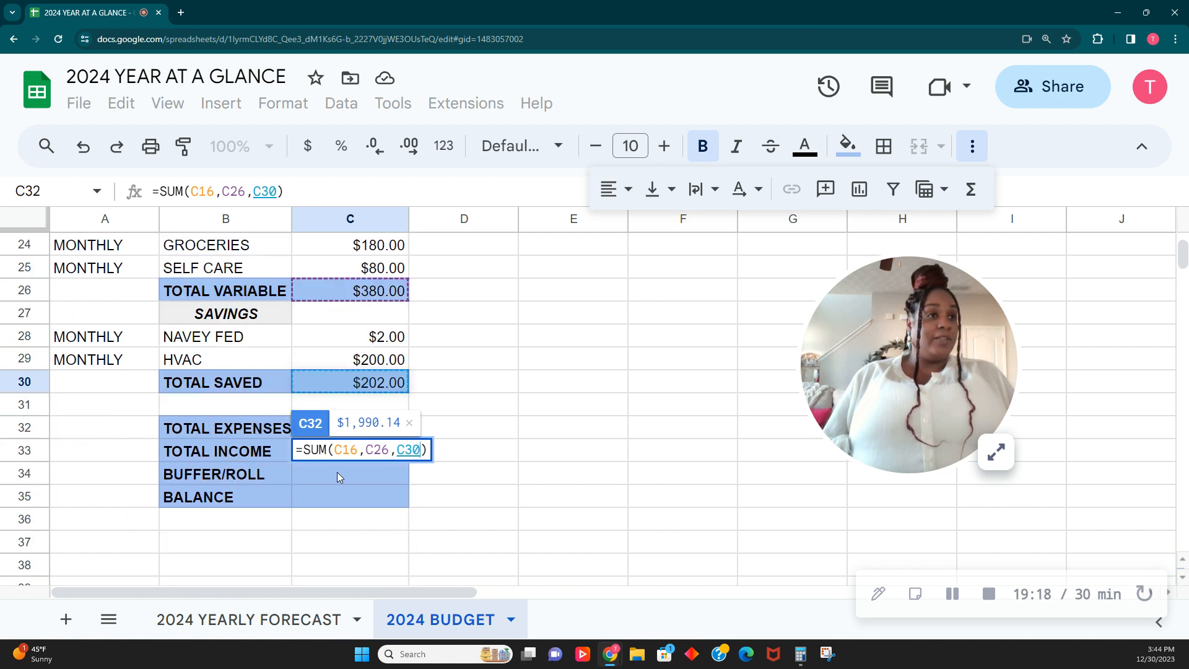
scroll(433, 404, up, 5)
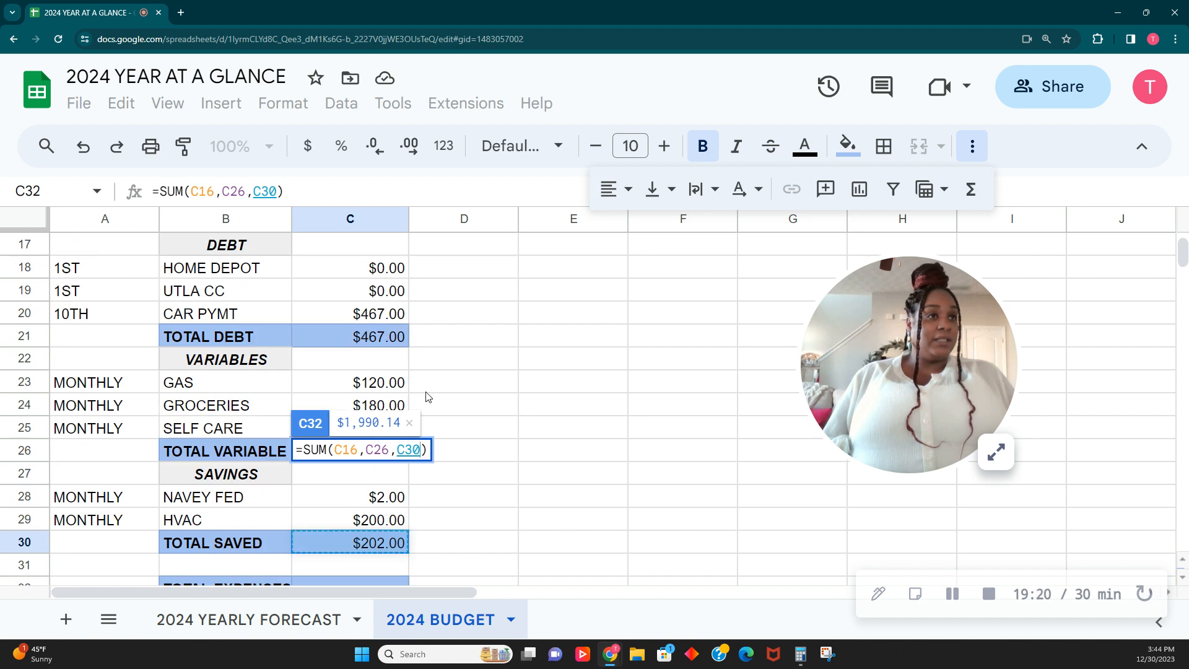
text(,)
click(389, 338)
scroll(509, 481, up, 3)
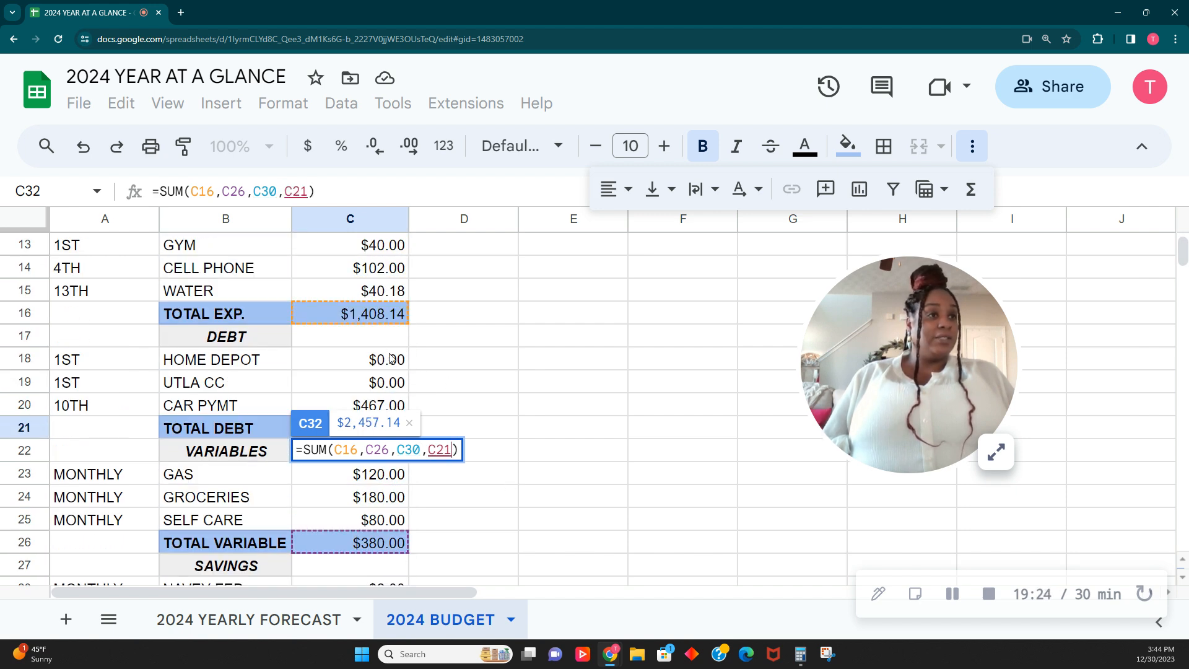
scroll(425, 489, down, 5)
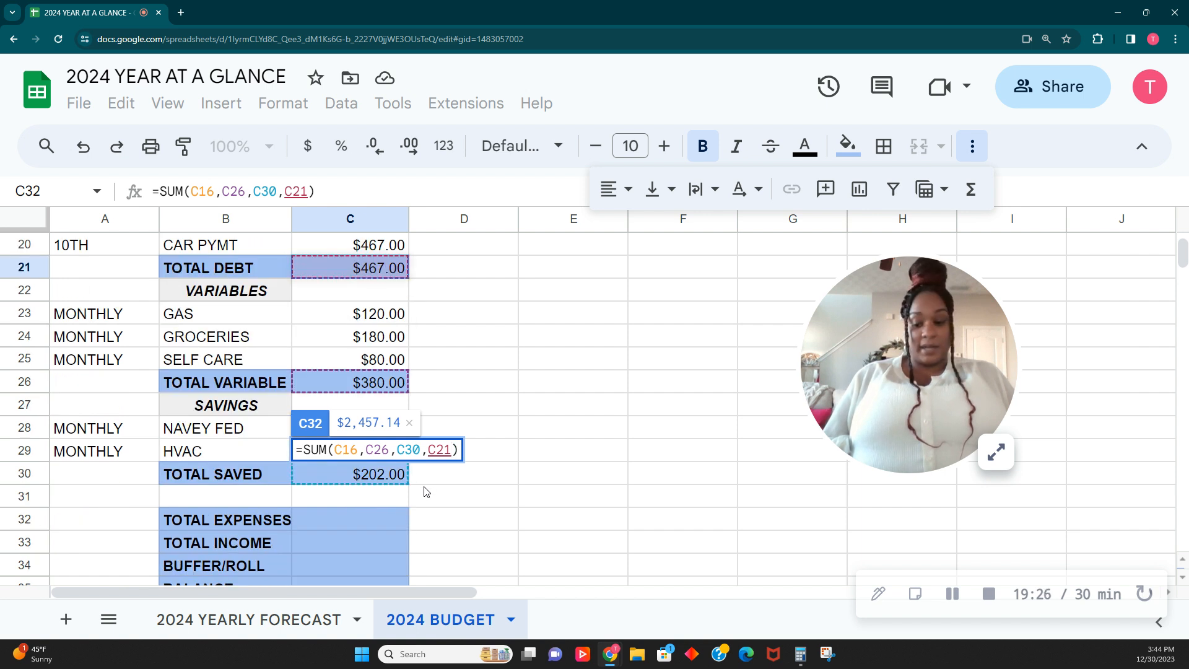
key(Tab)
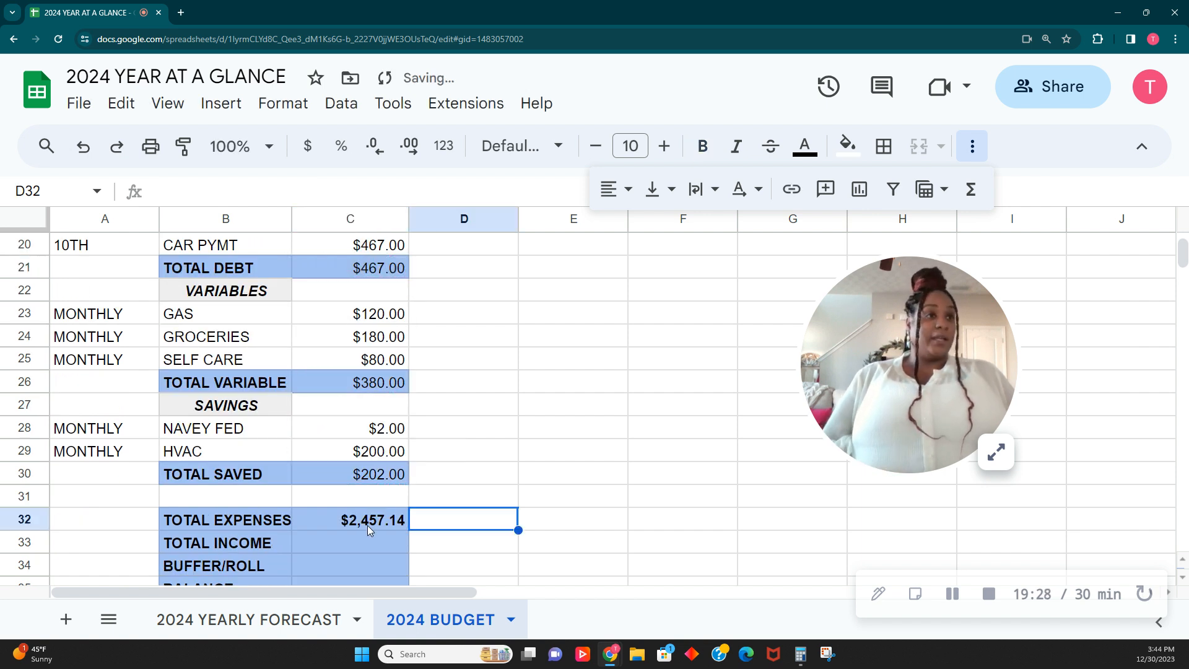
click(368, 526)
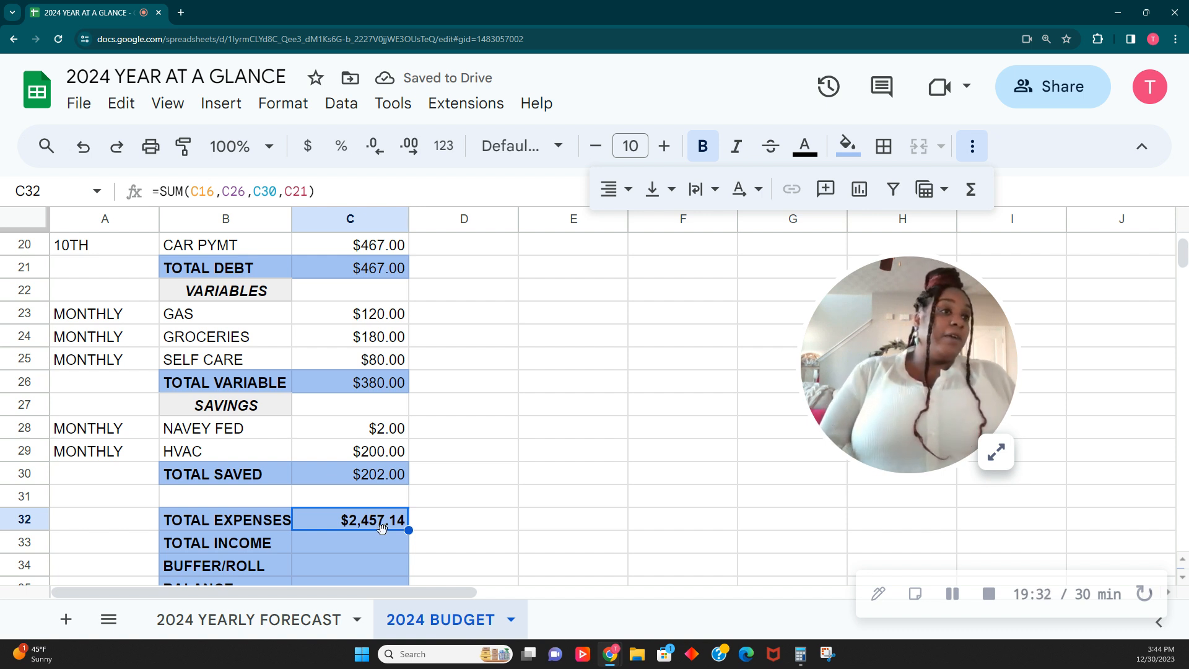
Link the TOTAL INCOME cell C33 to the 01/12 - 01/25 column's income total with the formula =D9.
scroll(382, 530, down, 1)
click(379, 507)
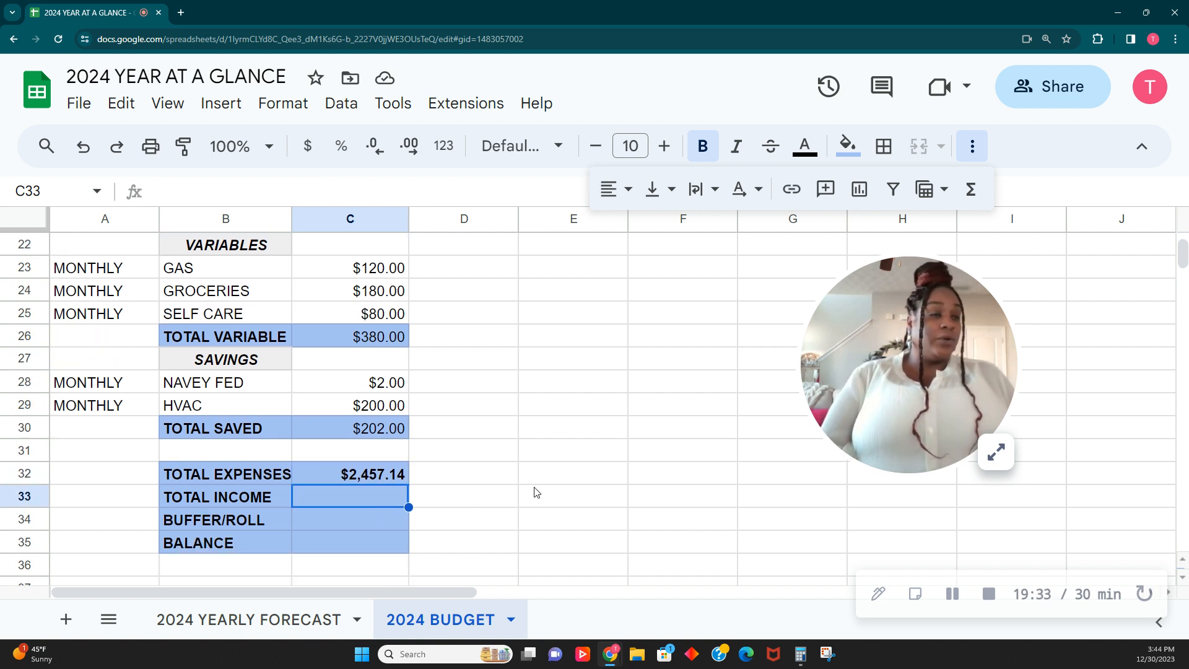
scroll(592, 469, up, 6)
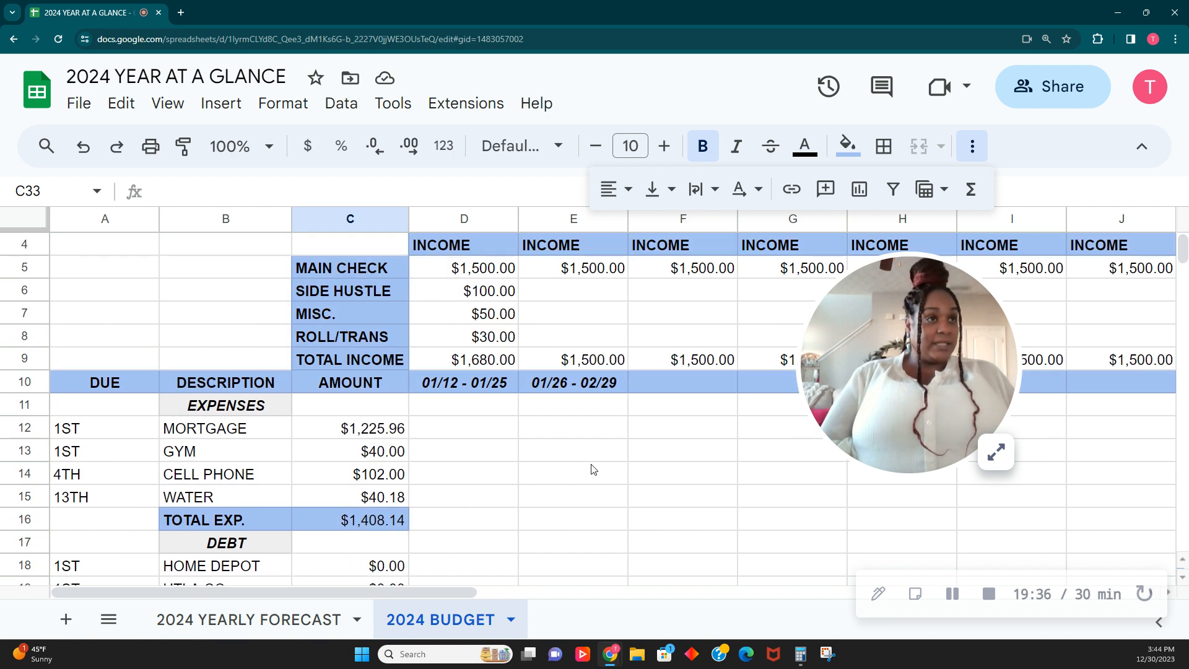
click(468, 368)
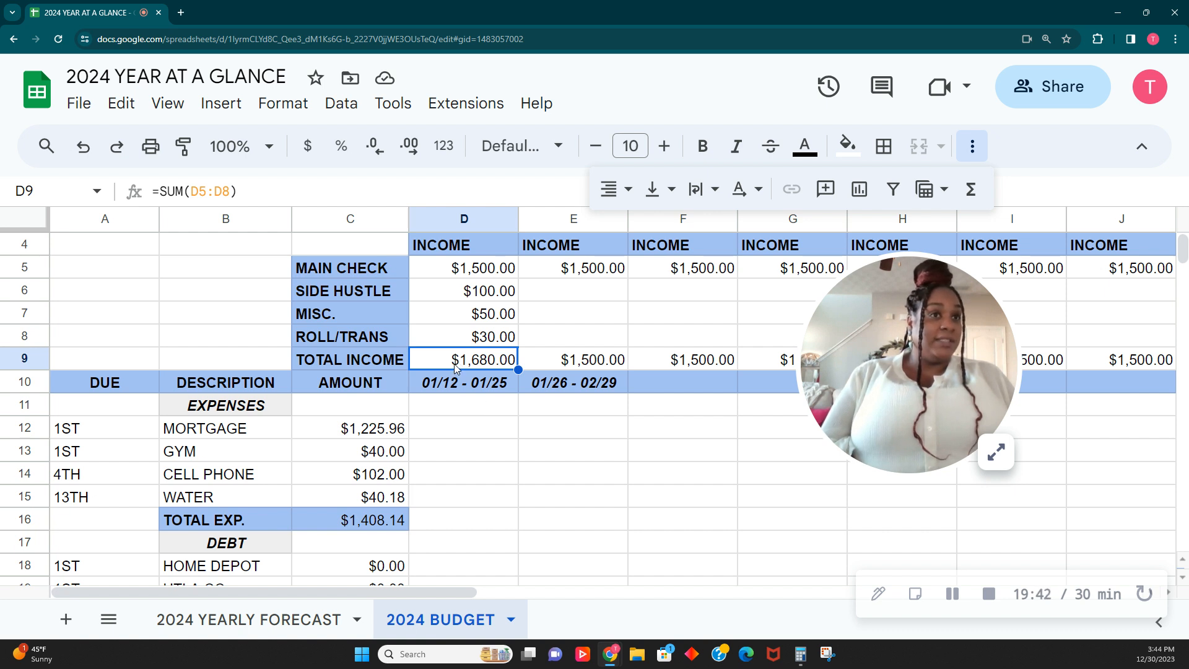
click(29, 368)
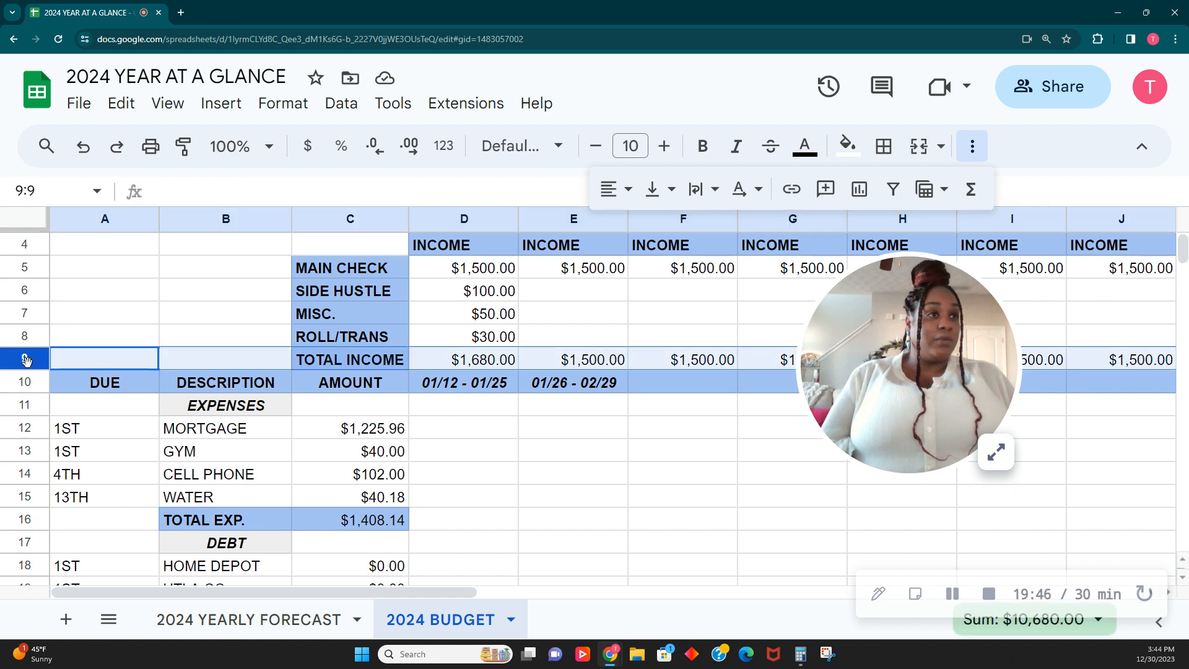
click(457, 218)
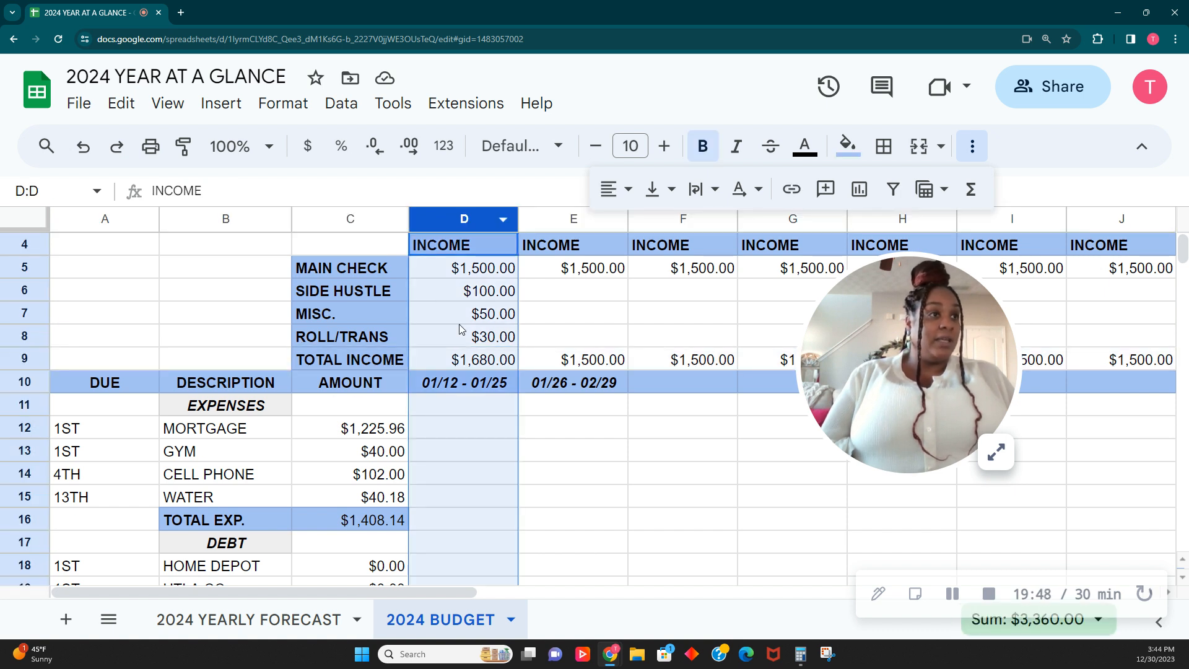
click(466, 363)
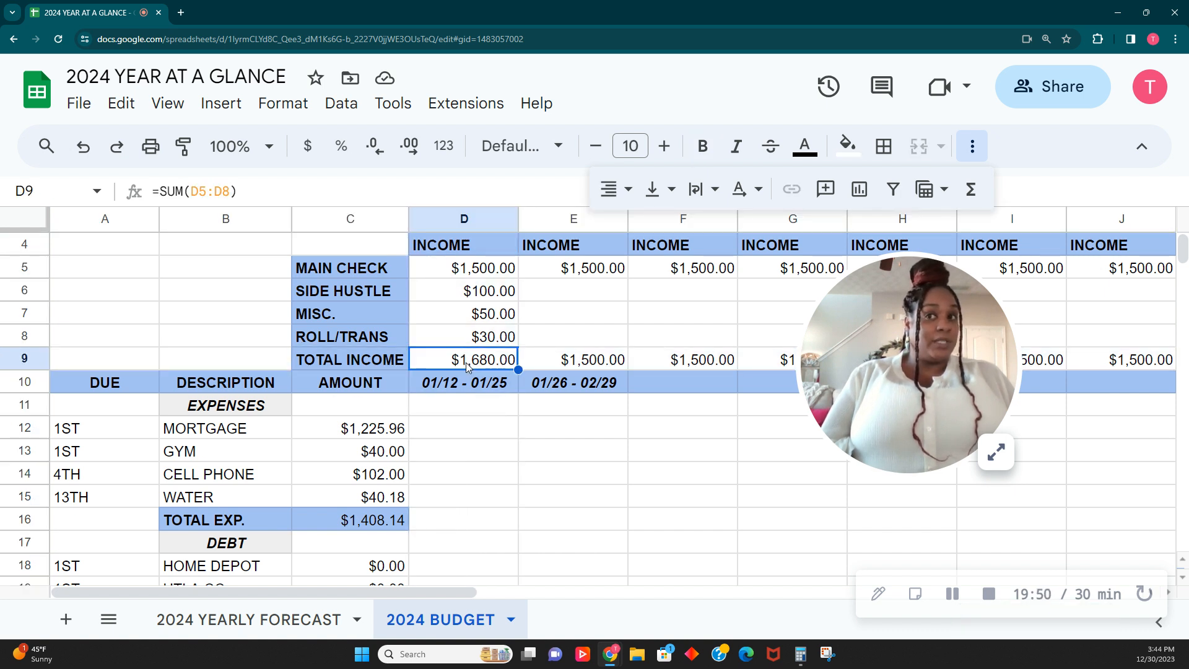
scroll(467, 371, down, 7)
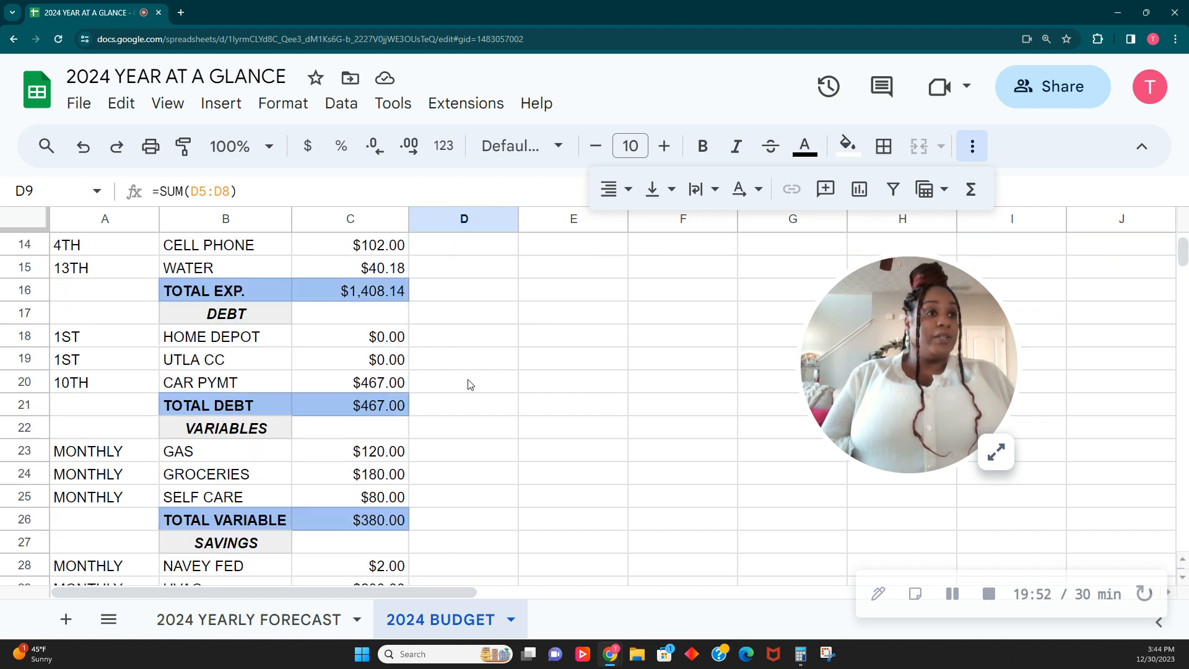
click(386, 434)
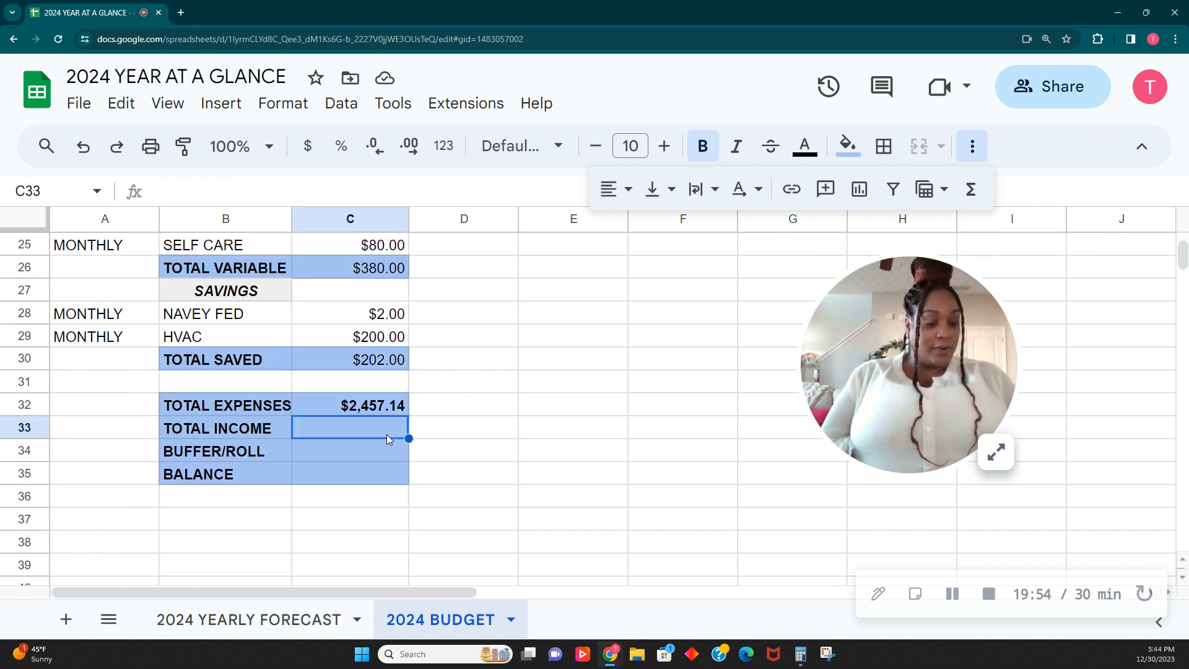
text(=D9)
key(Tab)
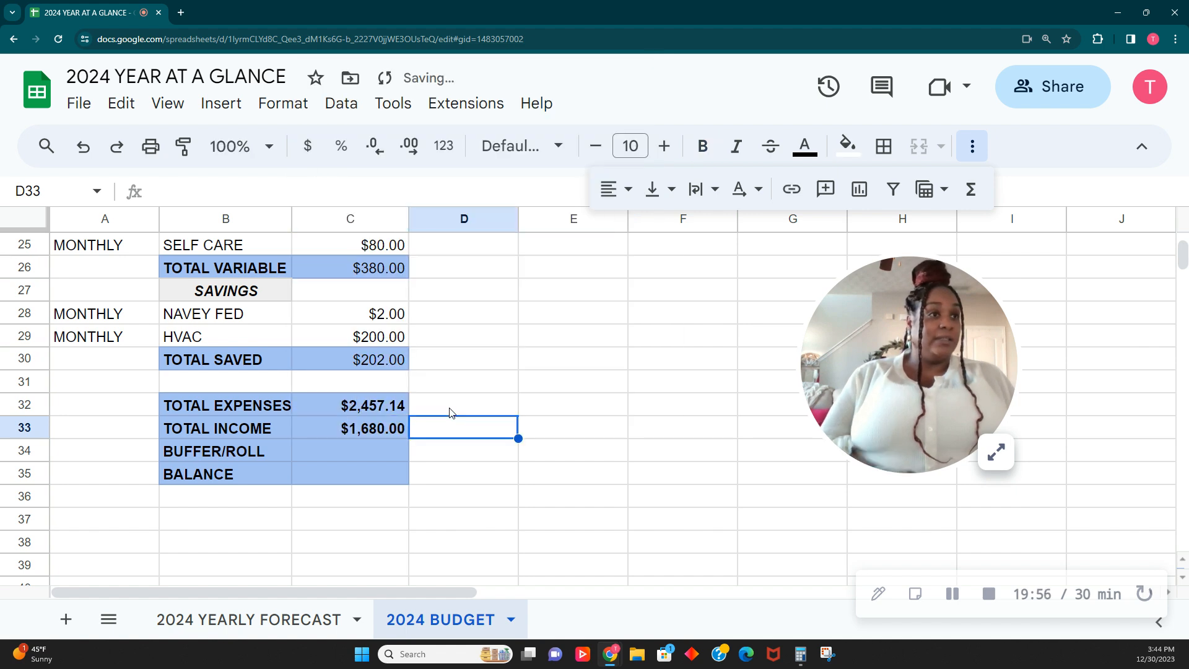
scroll(451, 417, up, 3)
scroll(451, 416, up, 4)
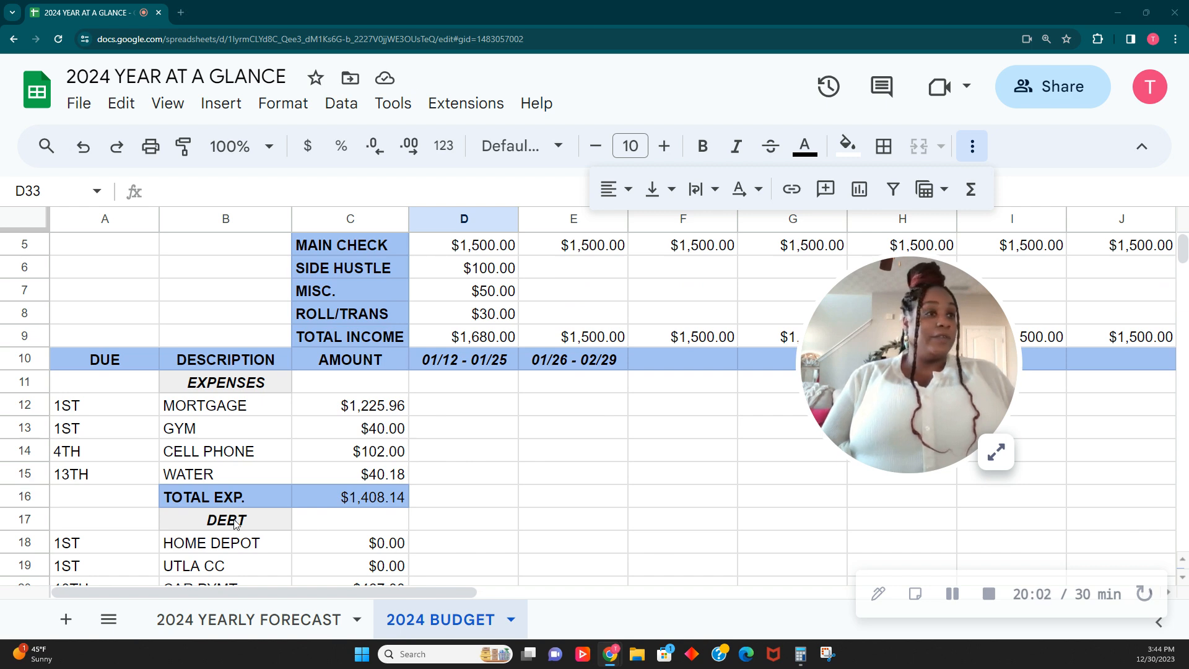
scroll(414, 514, down, 5)
scroll(407, 534, down, 1)
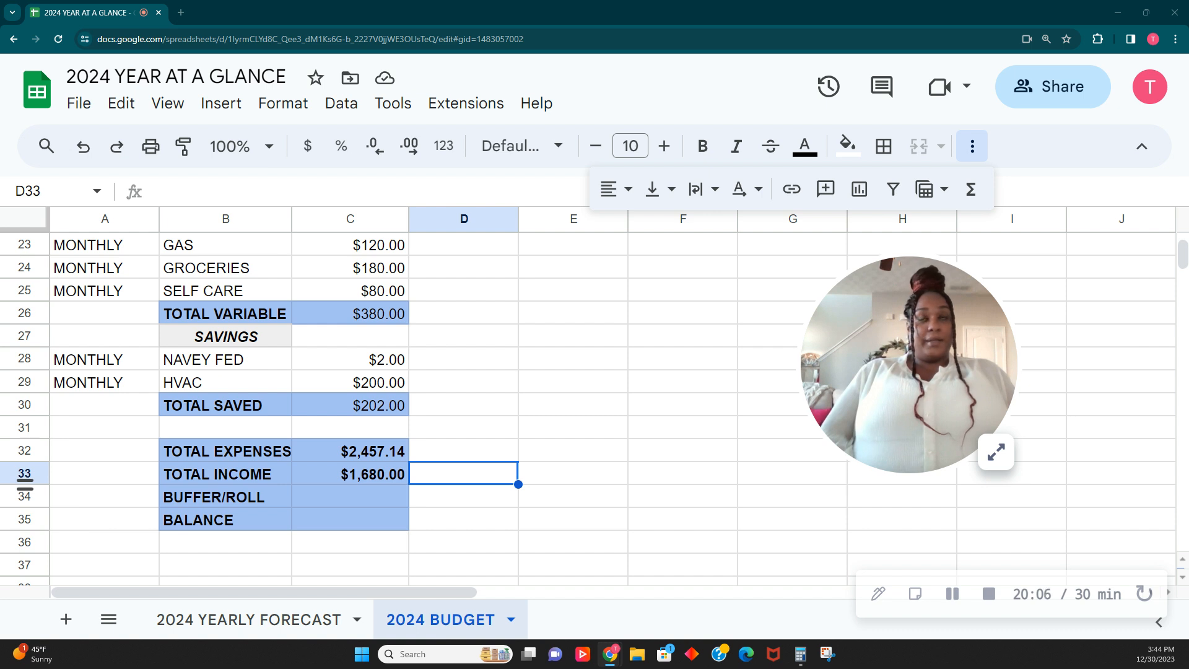
click(368, 496)
click(364, 520)
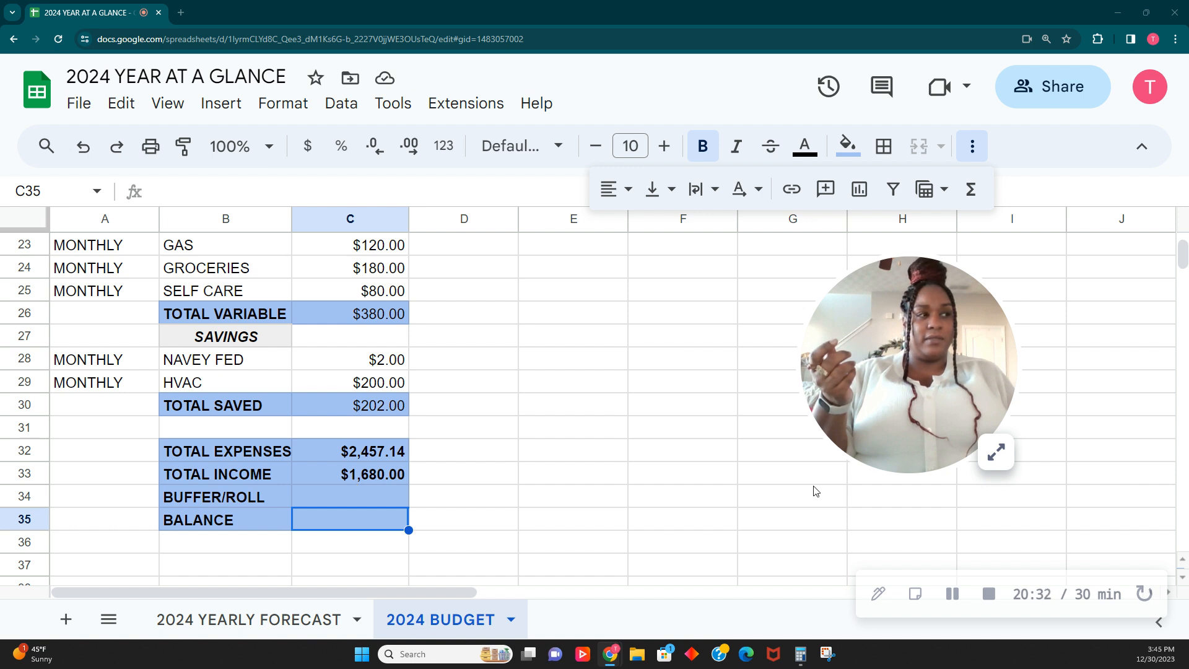
scroll(954, 602, down, 1)
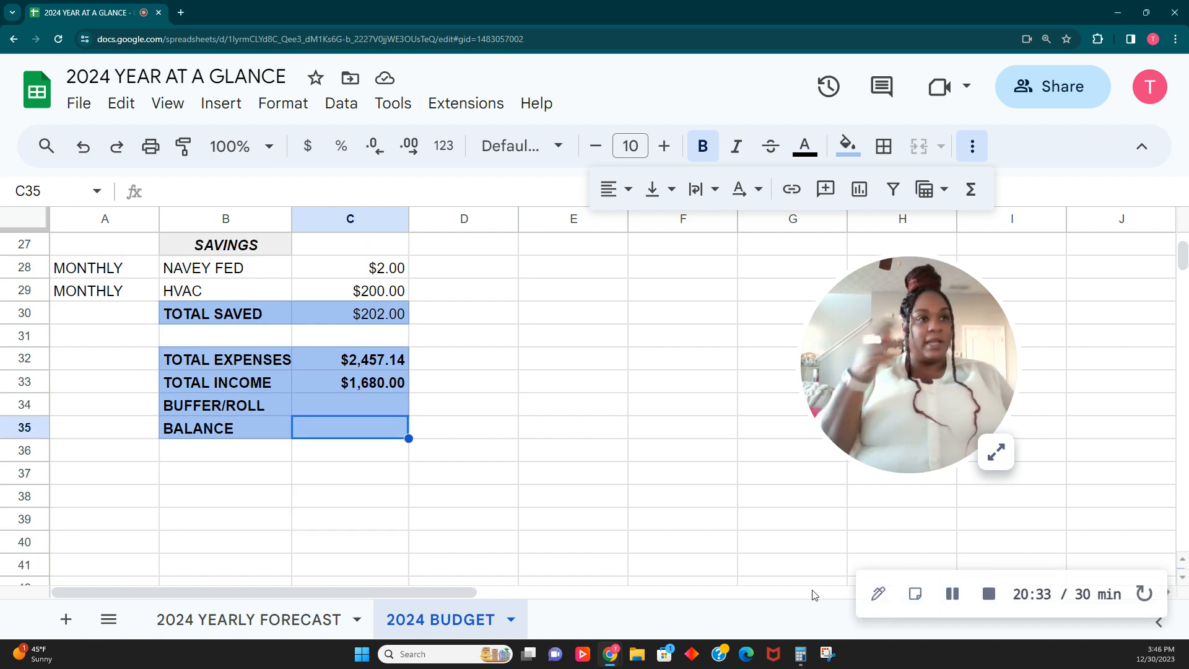
Replace the TOTAL INCOME formula in C33 with =1680*2 to cover two paychecks.
click(365, 385)
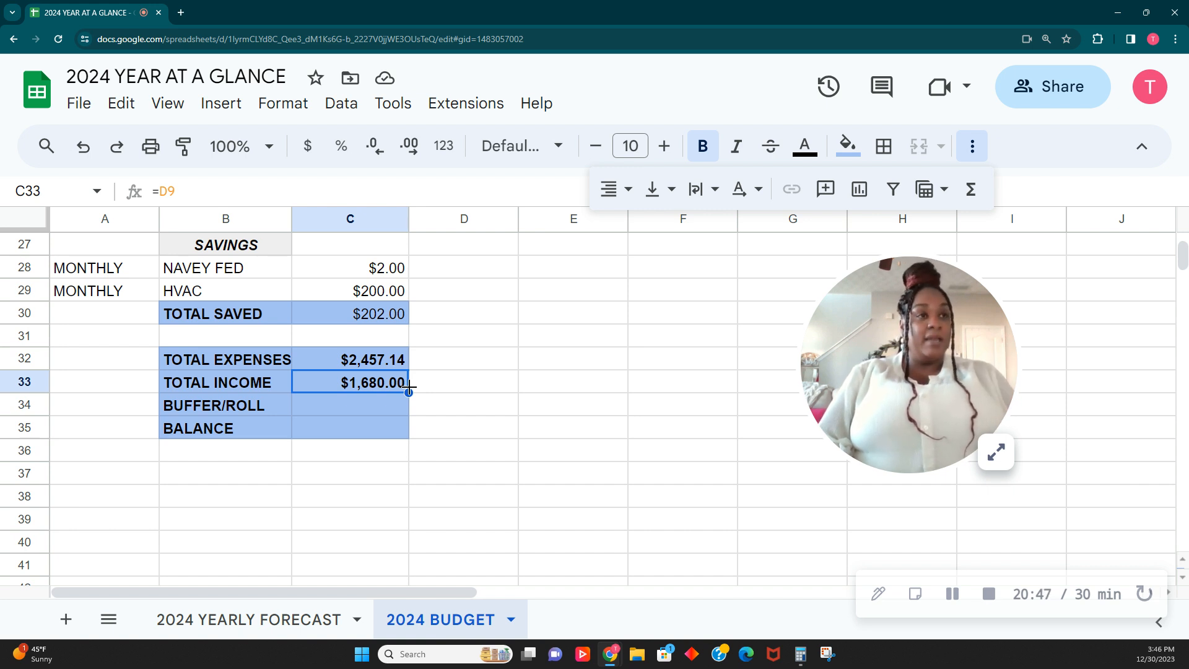
text(=)
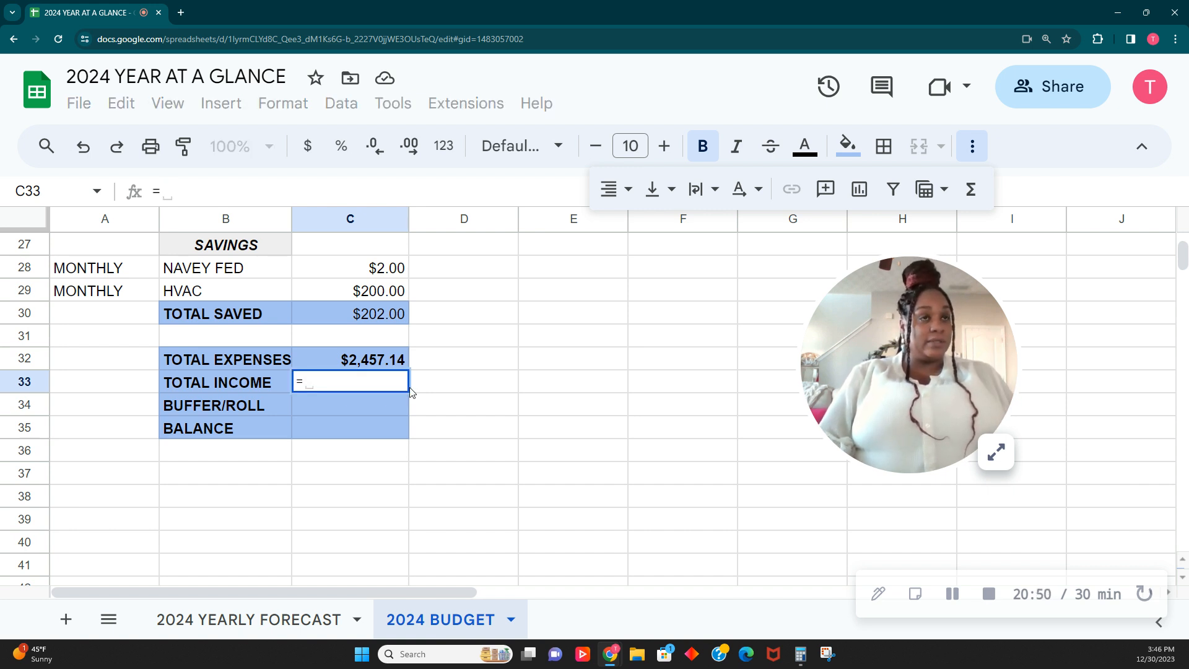
text(1680*2)
key(Tab)
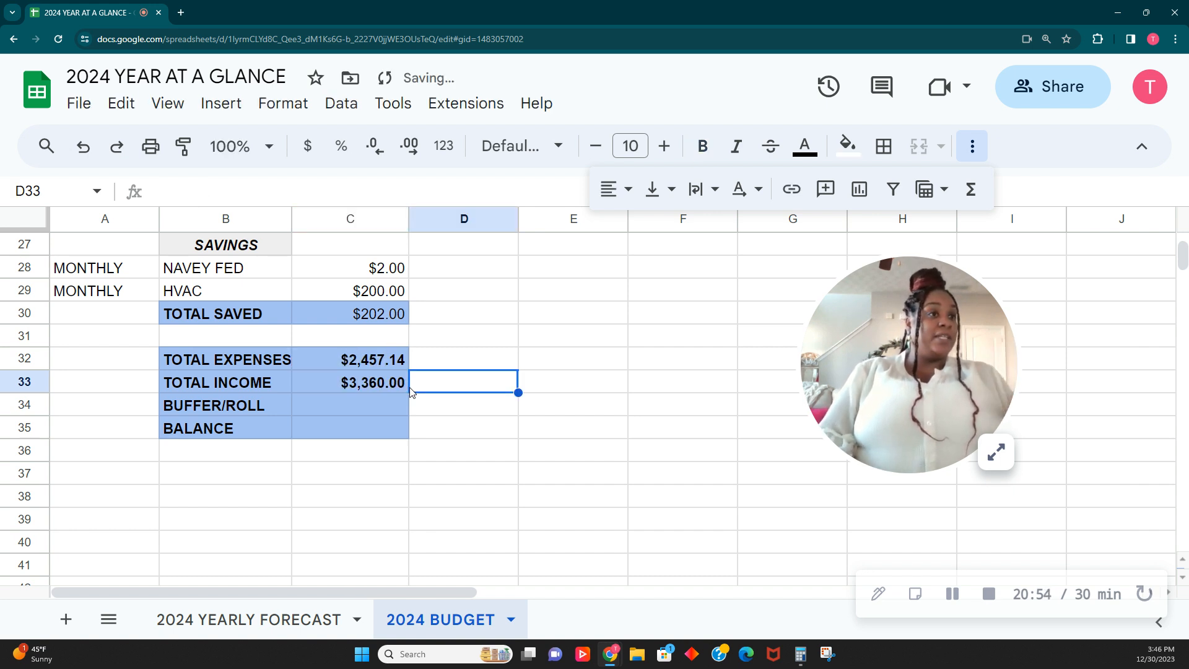
Calculate the BALANCE in C35 as total income minus total expenses with =C33-C32, and reselect the cell.
click(366, 414)
click(361, 426)
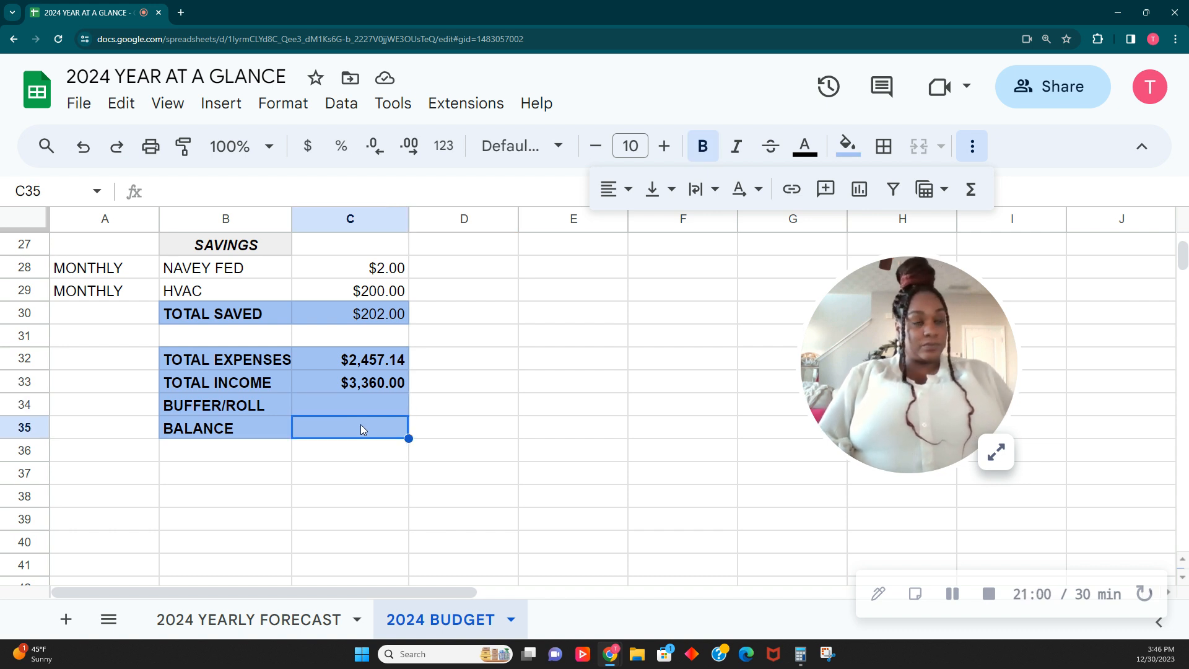
text(=)
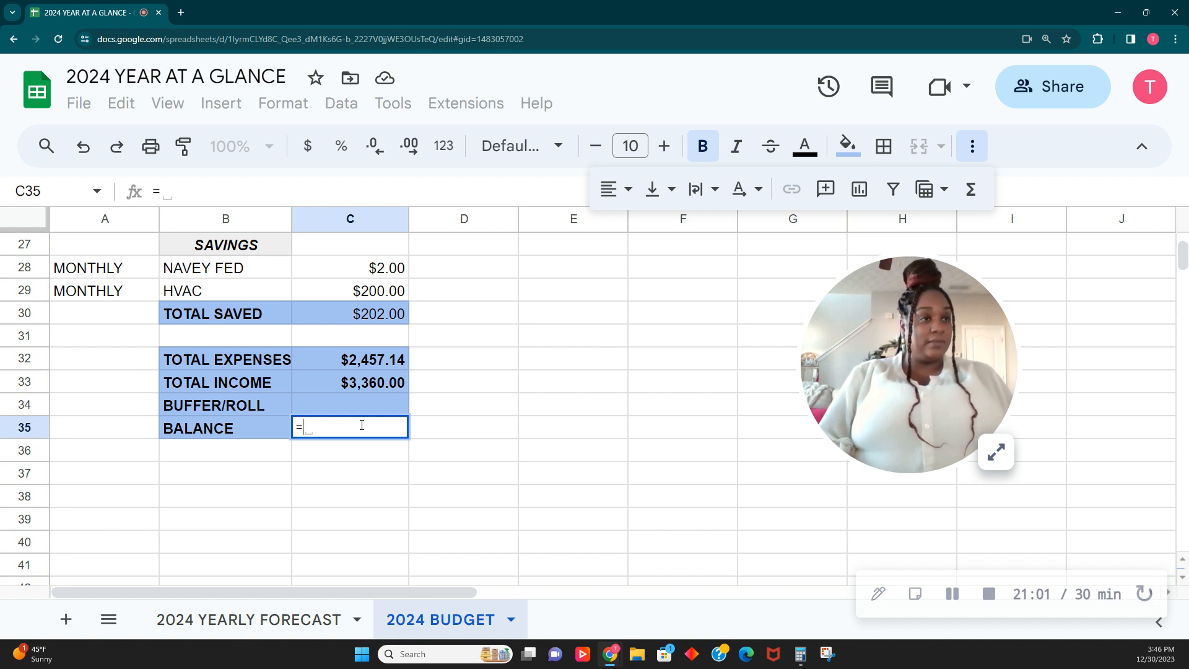
click(383, 385)
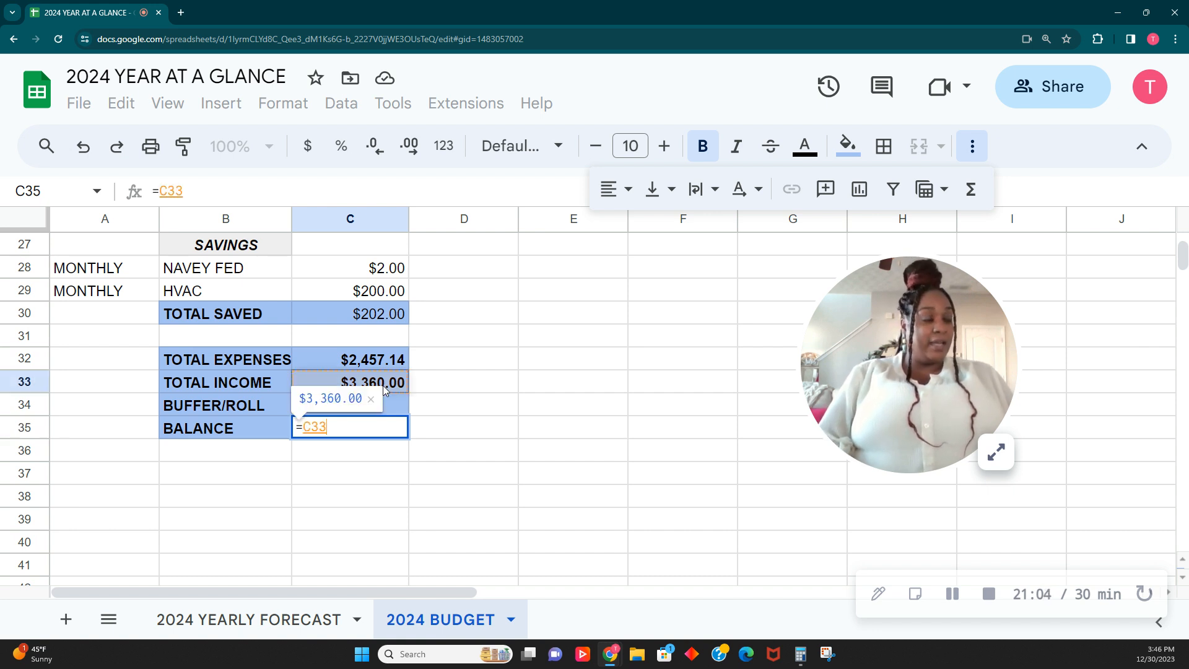
text(-)
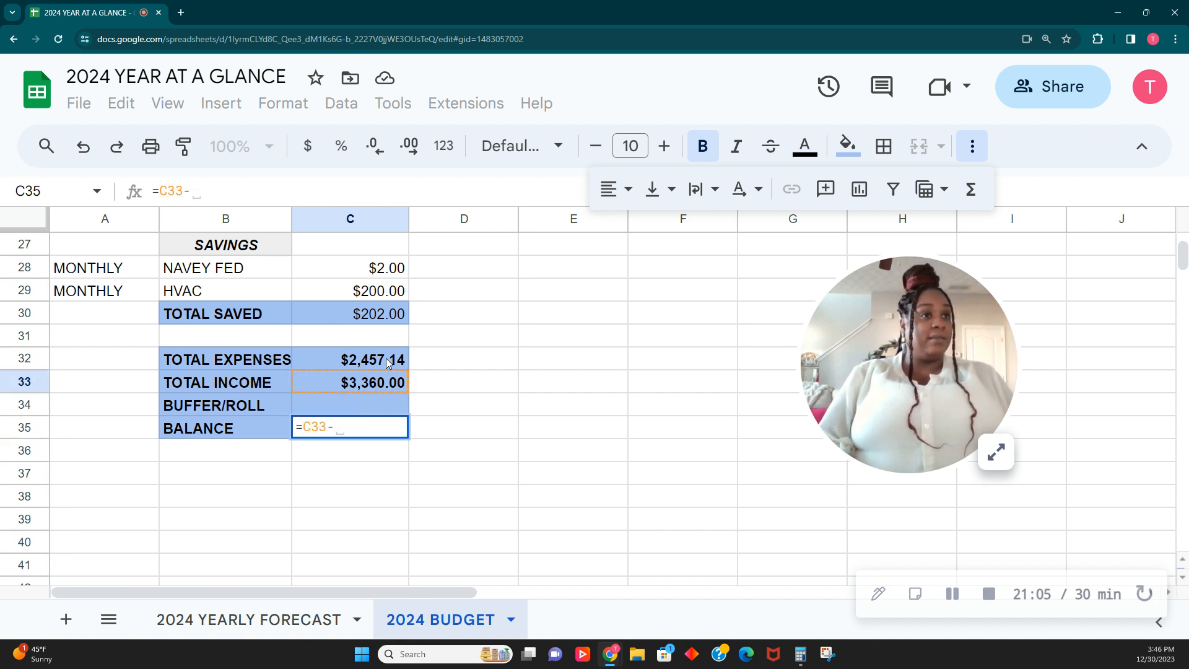
click(388, 362)
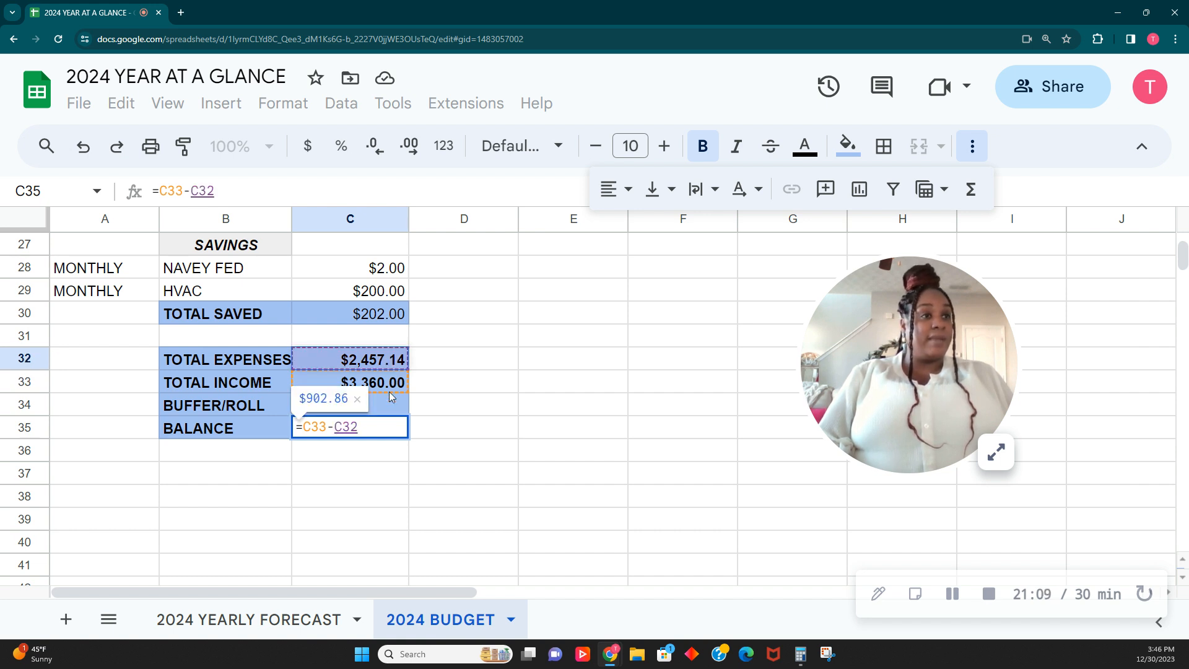
key(Tab)
click(391, 434)
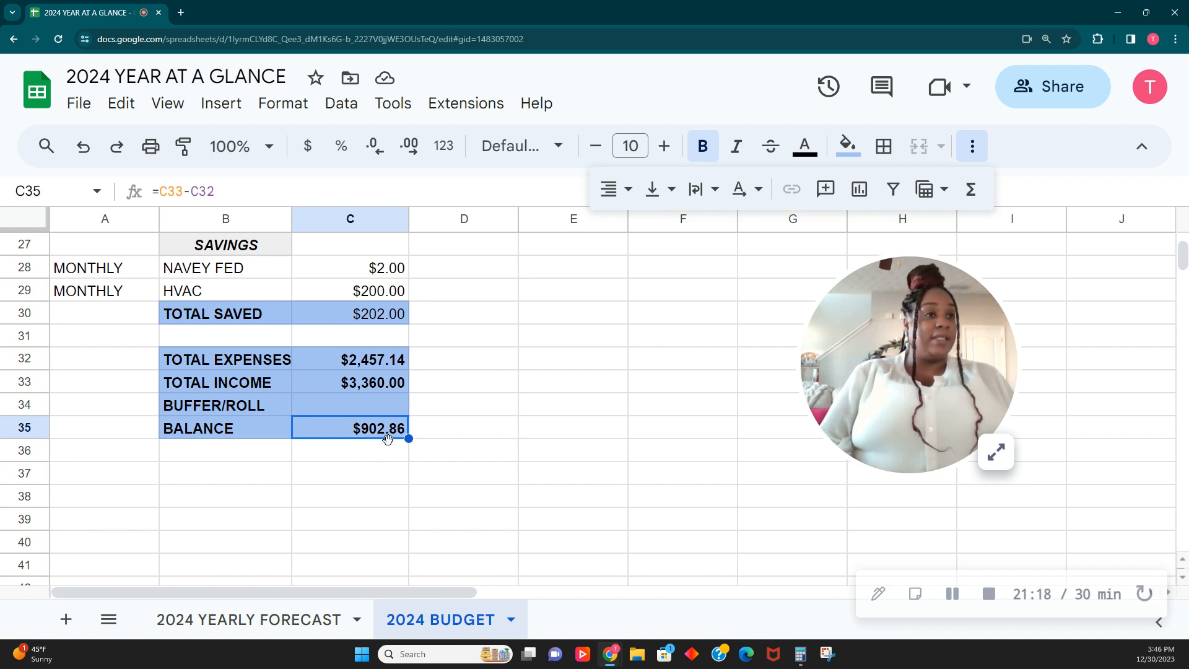
Extend the BALANCE formula in C35 to also subtract the BUFFER/ROLL amount, making it =C33-C32-C34.
click(401, 412)
click(366, 437)
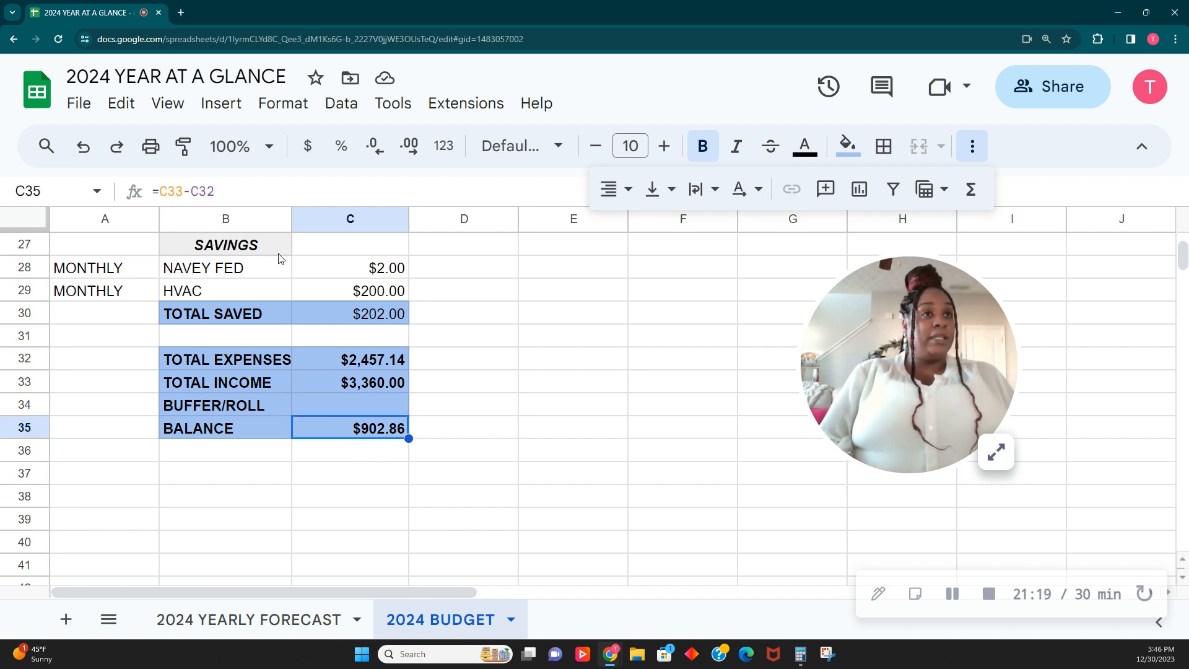
click(248, 187)
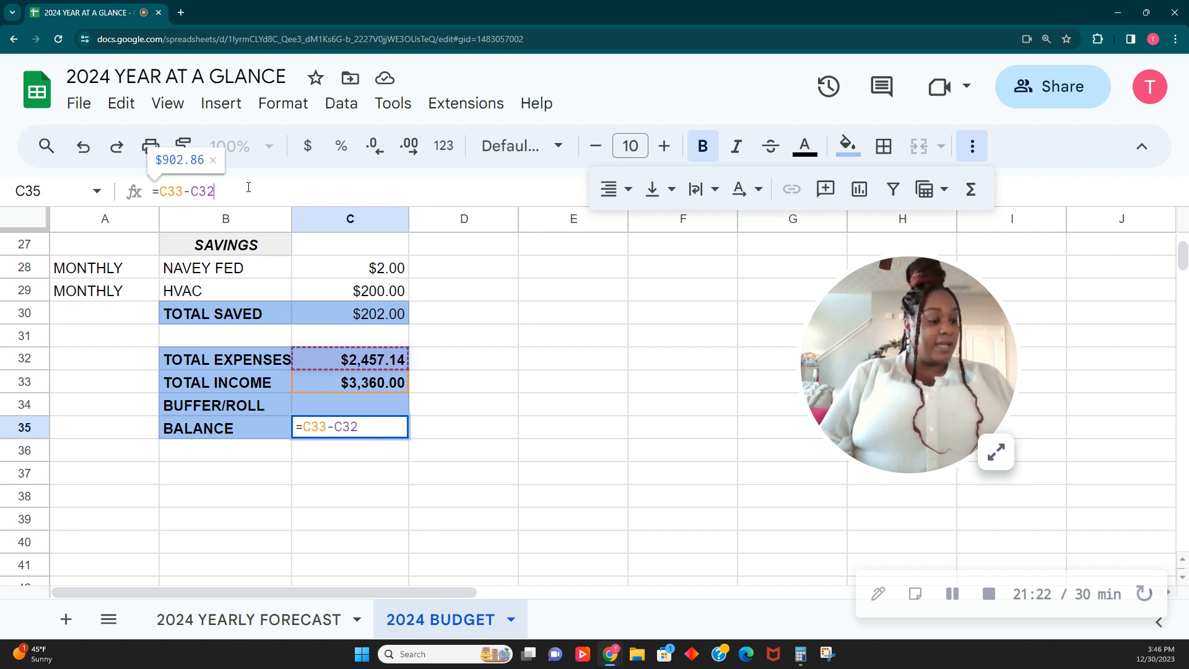
text(-)
click(356, 399)
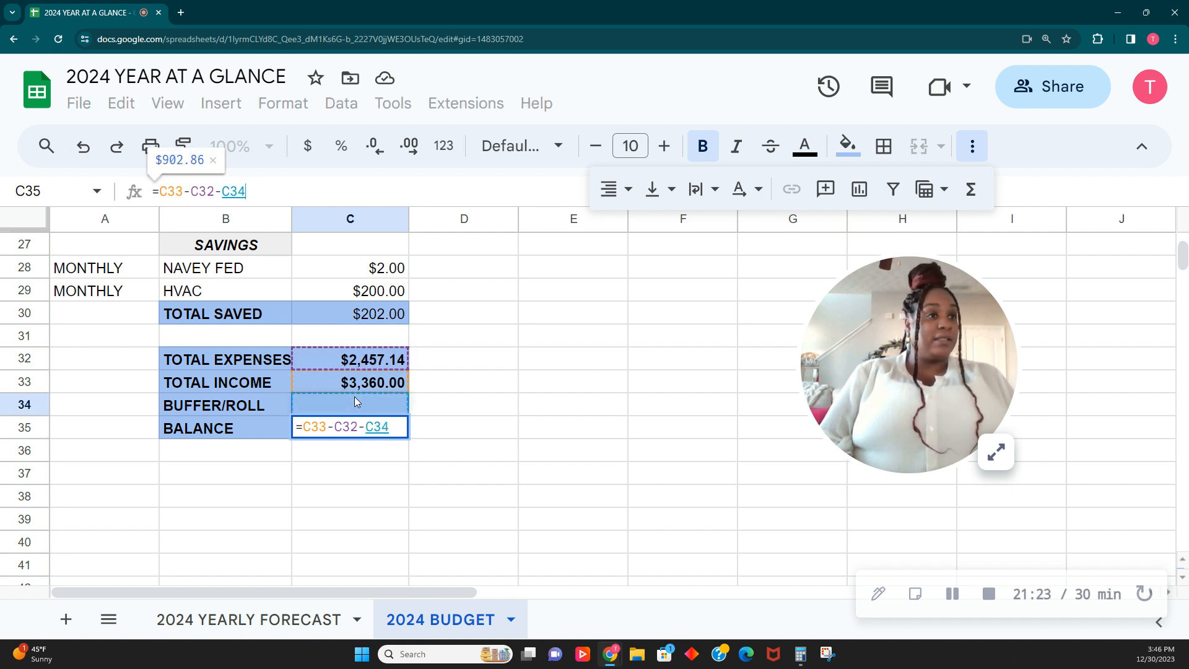
key(Tab)
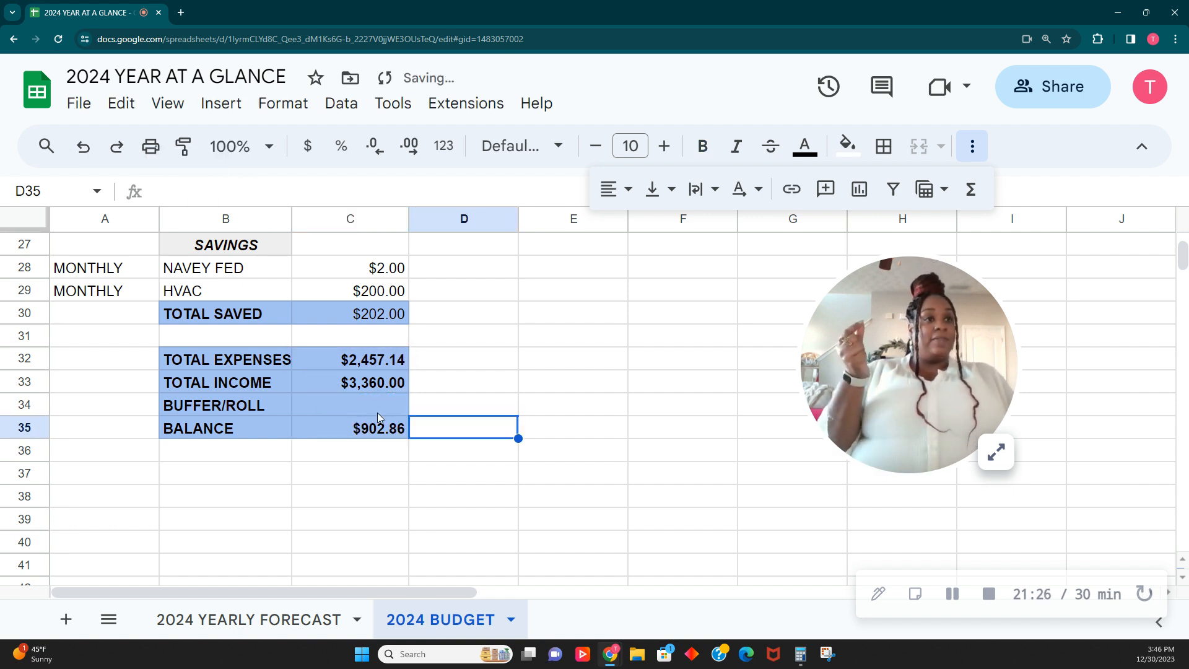
Review the BALANCE formula in C35 and select the BUFFER/ROLL amount cell C34.
click(377, 414)
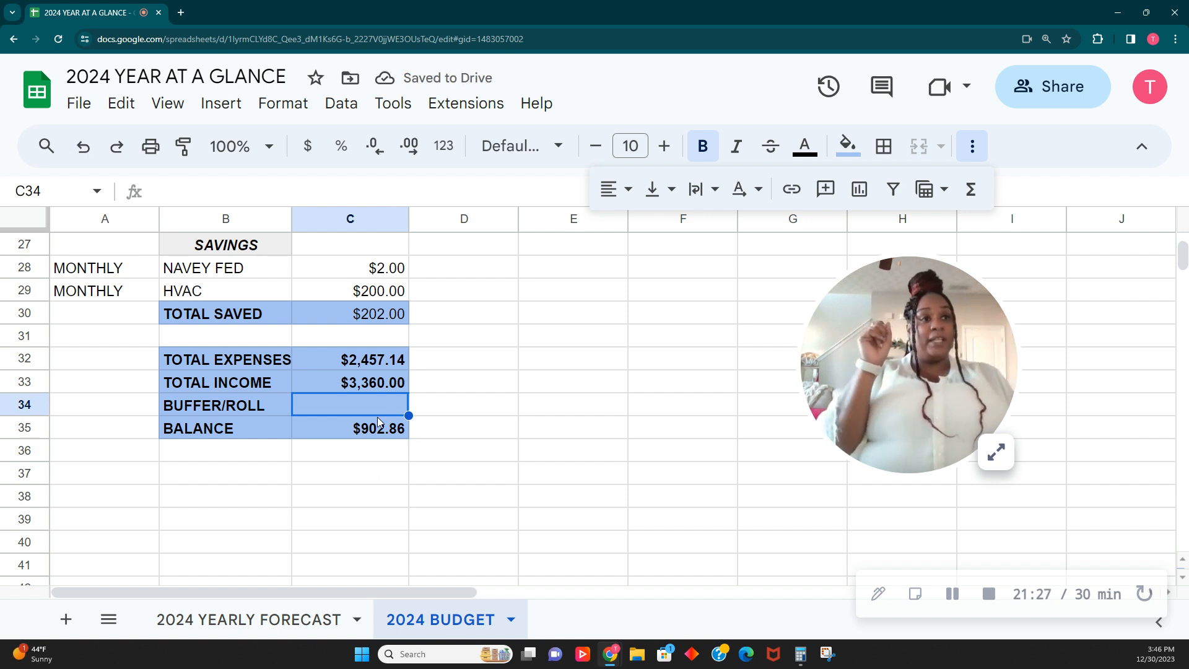
click(374, 434)
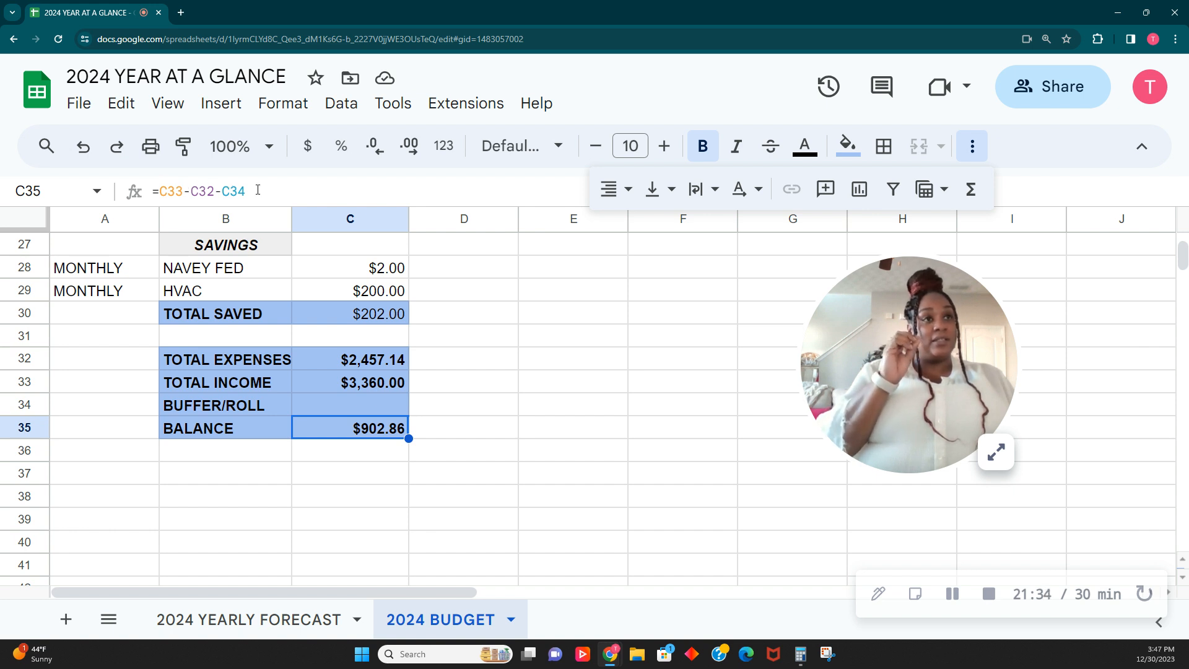
click(372, 414)
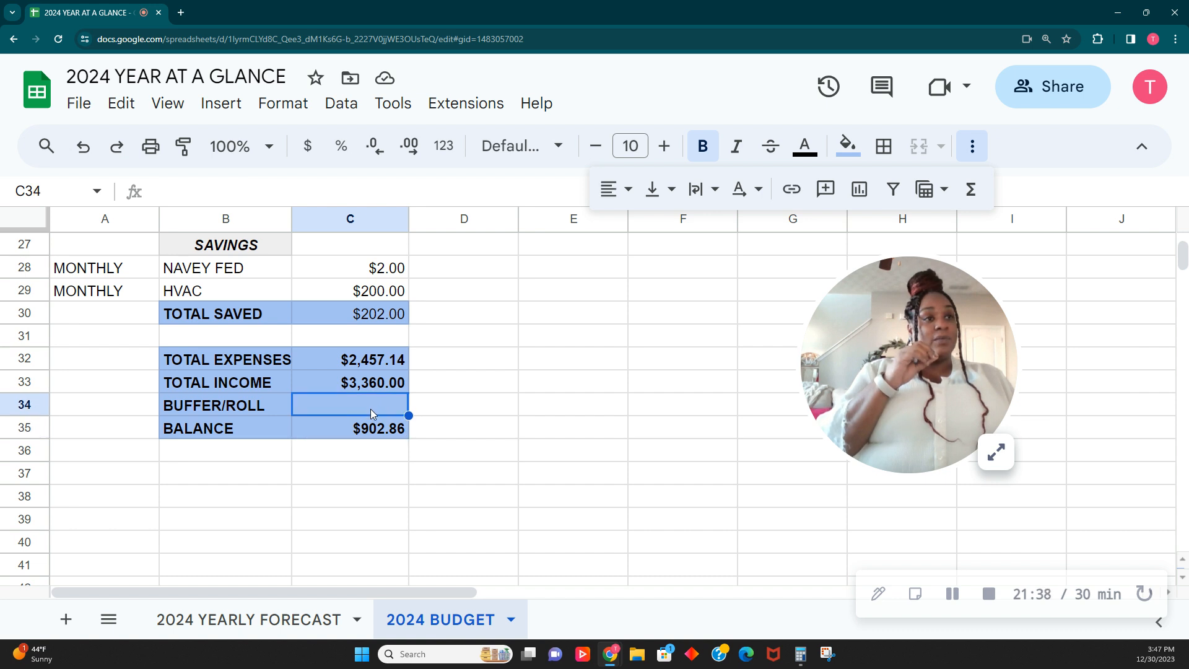
Review the TOTAL EXPENSES, TOTAL INCOME, BUFFER/ROLL and BALANCE cells in C32:C35.
click(370, 386)
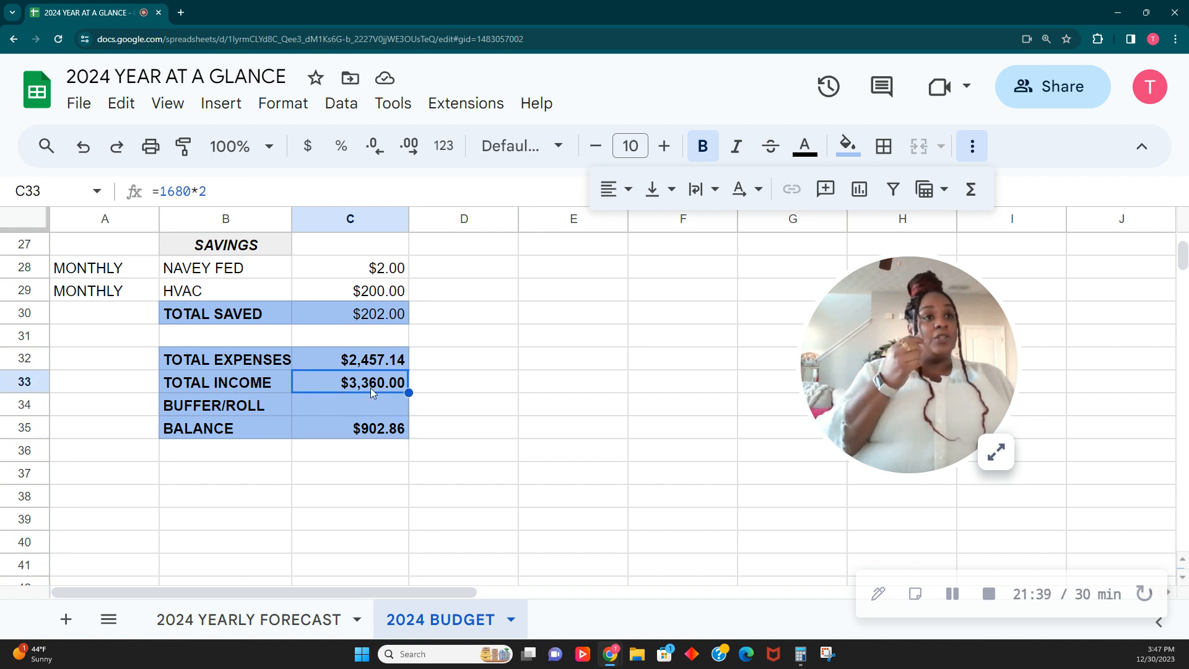
click(372, 362)
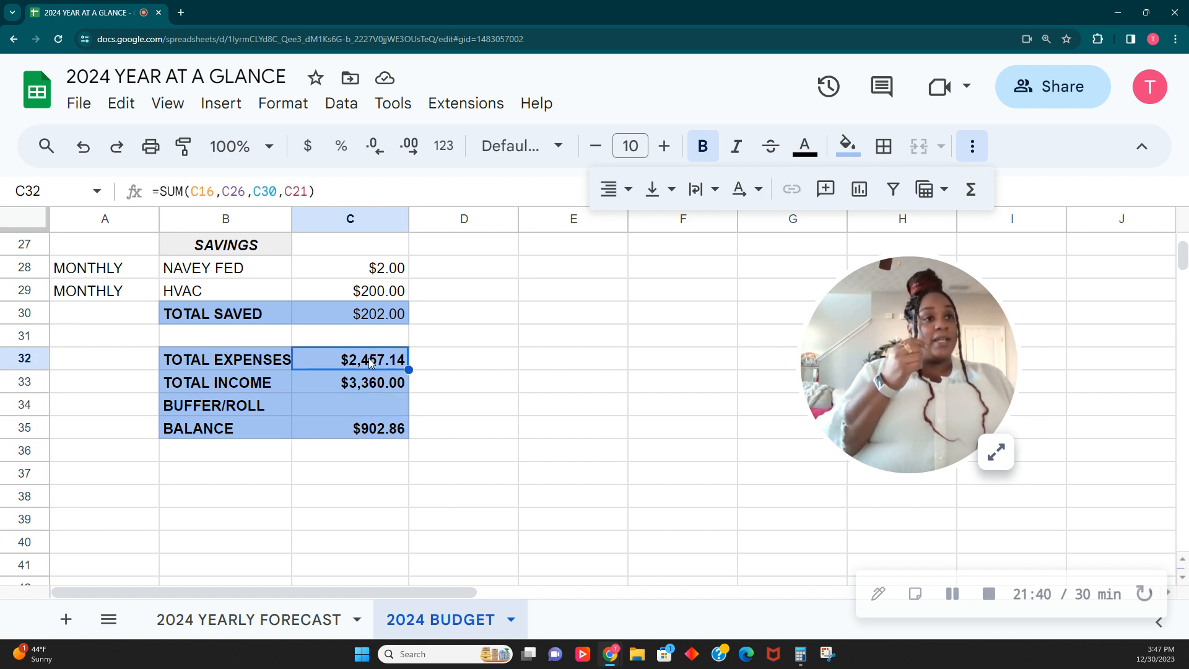
click(369, 410)
click(367, 433)
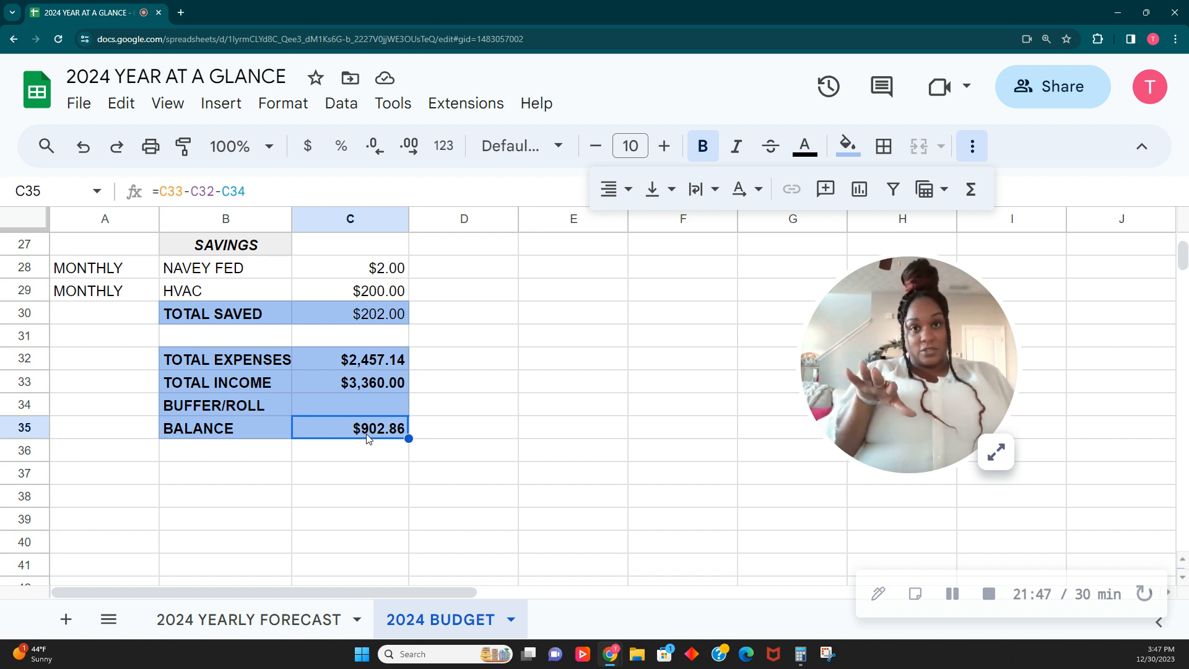
click(377, 400)
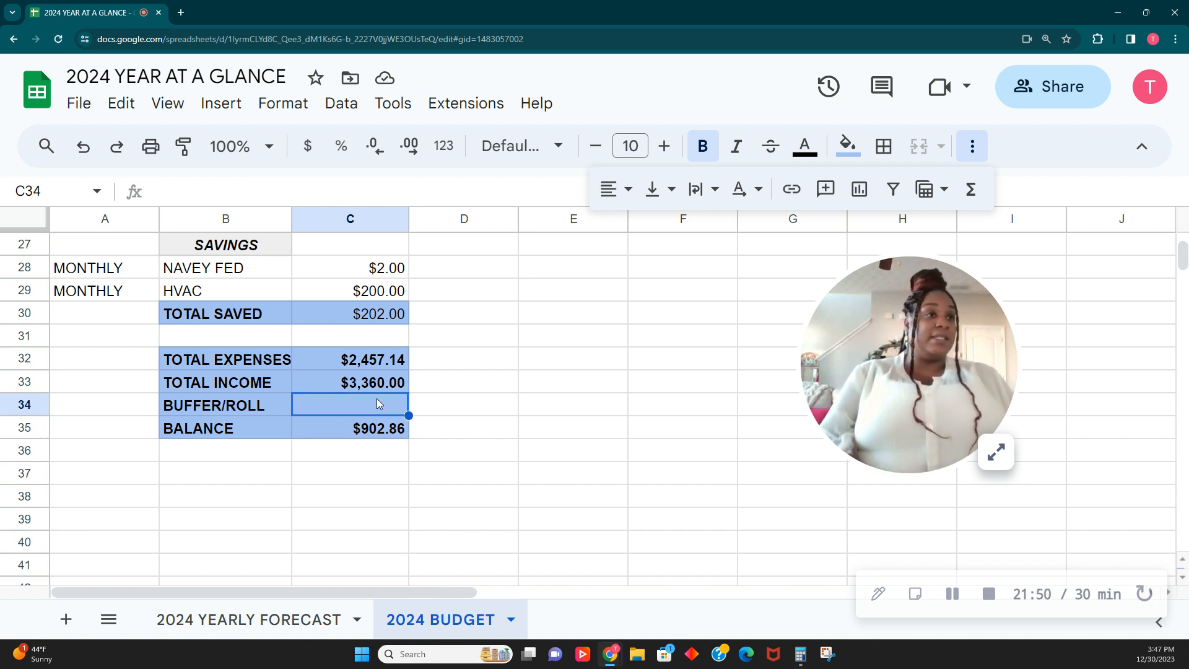
scroll(377, 404, up, 2)
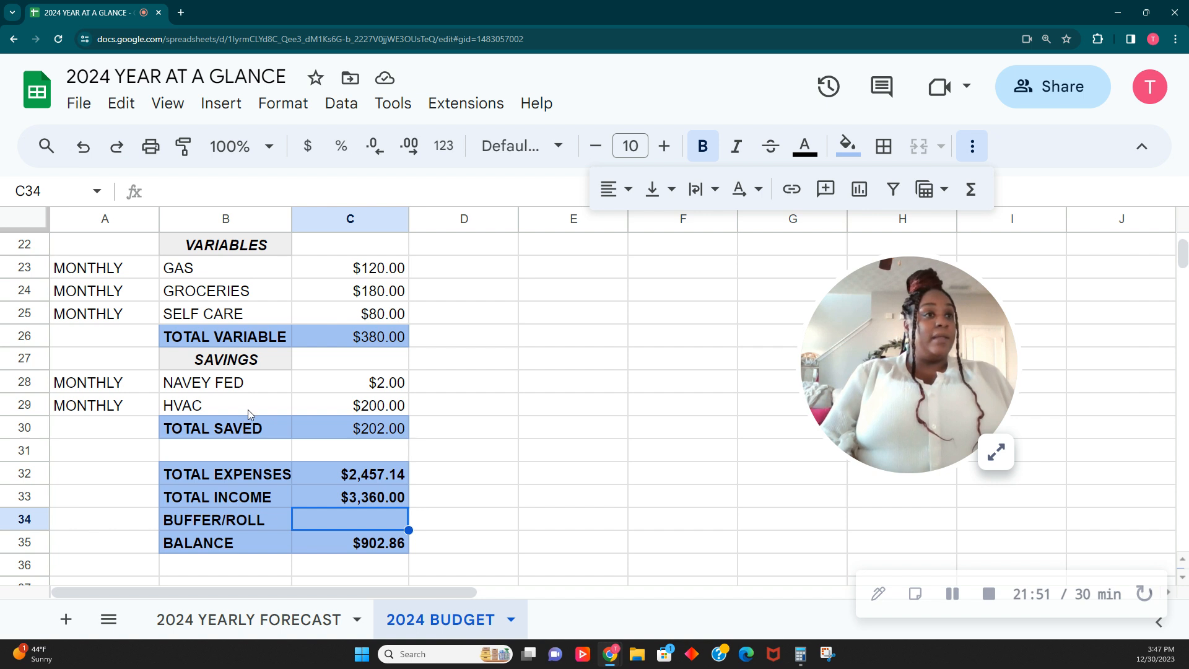
click(350, 386)
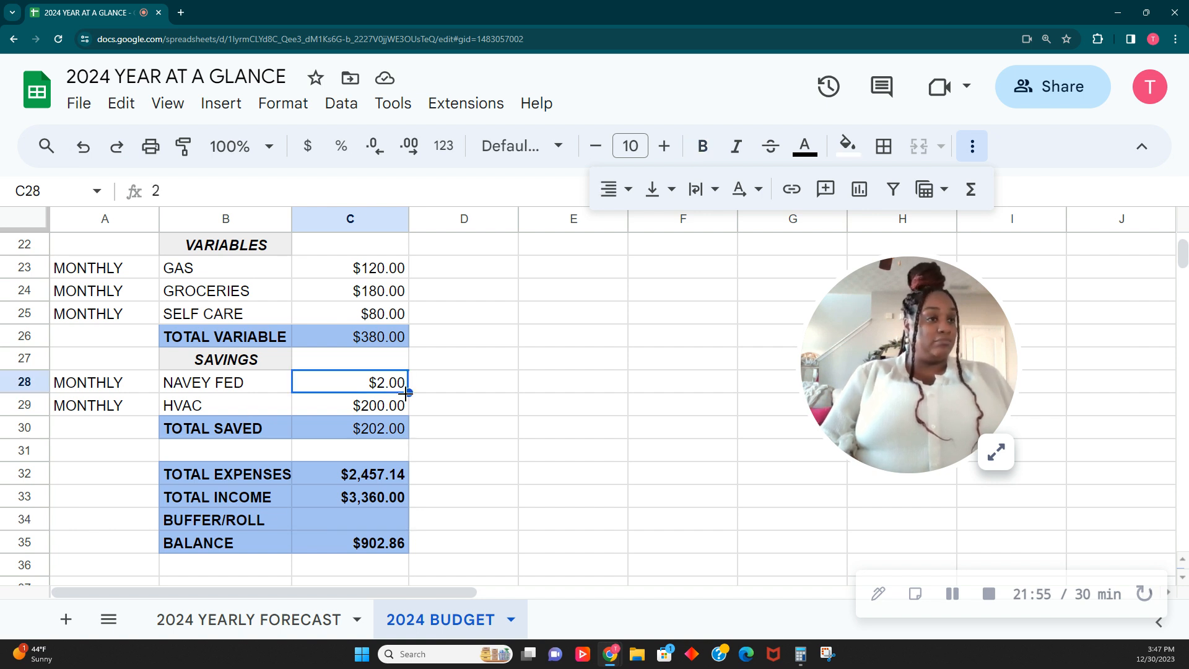
text(902)
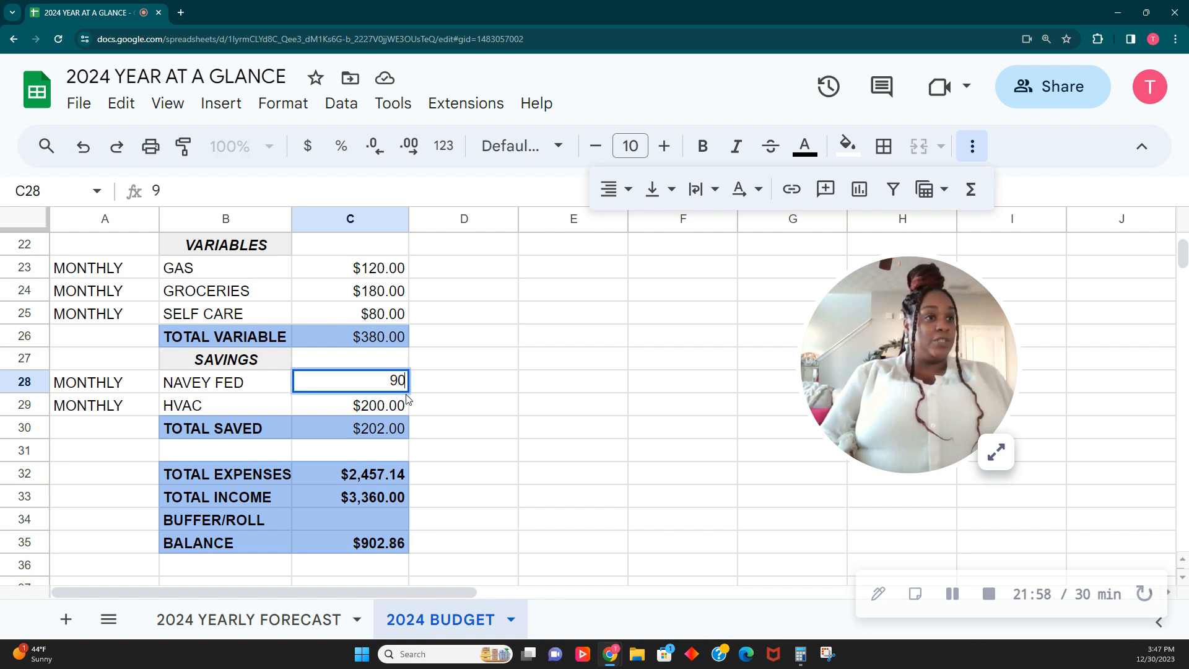
key(BackSpace)
key(BackSpace)
key(BackSpace)
key(Tab)
key(ctrl+z)
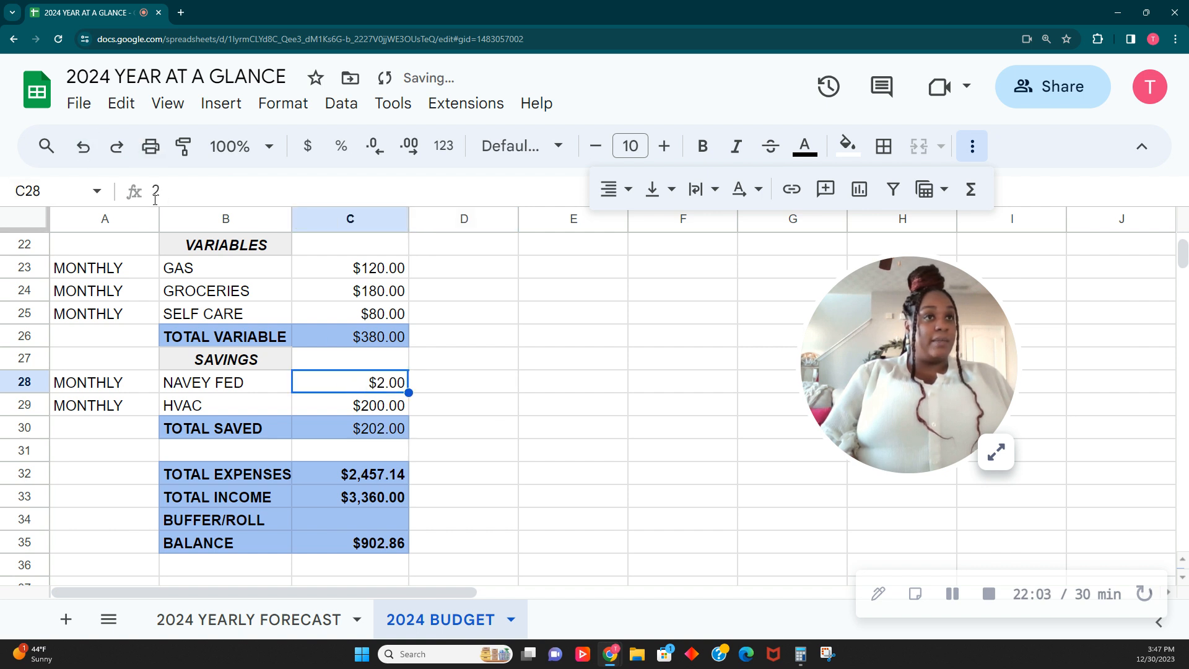
Try adding the remaining balance to the NAVEY FED savings in C28 with =2+902.86, and undo the change.
click(195, 193)
key(Home)
text(=2)
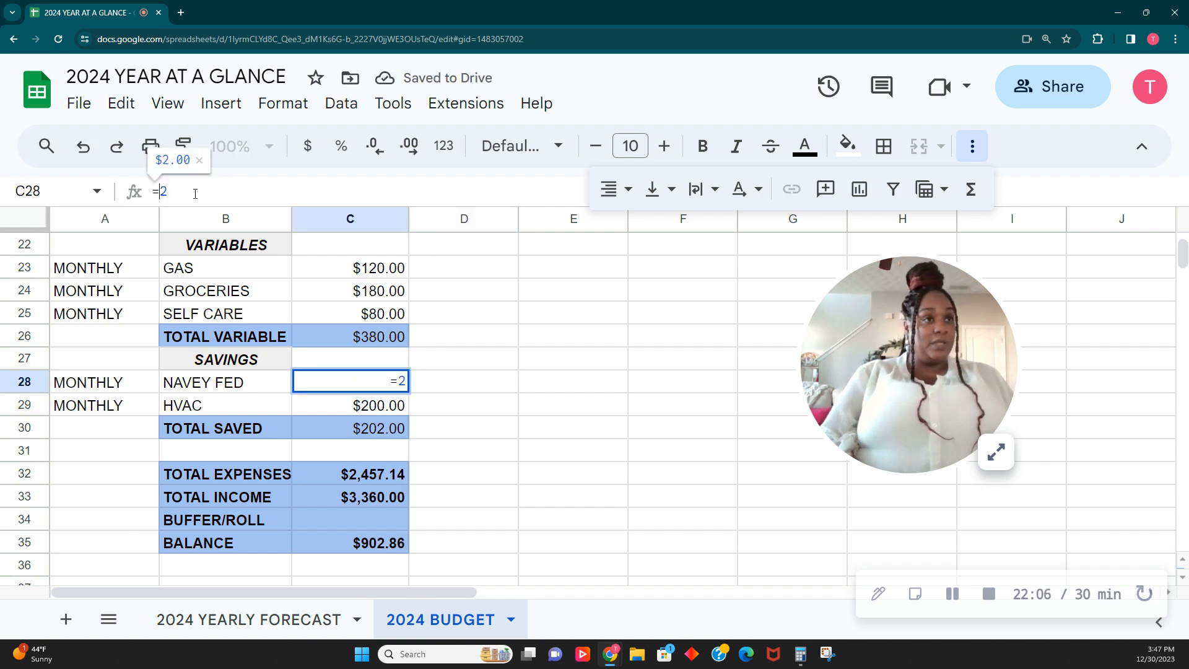
text(+902.86)
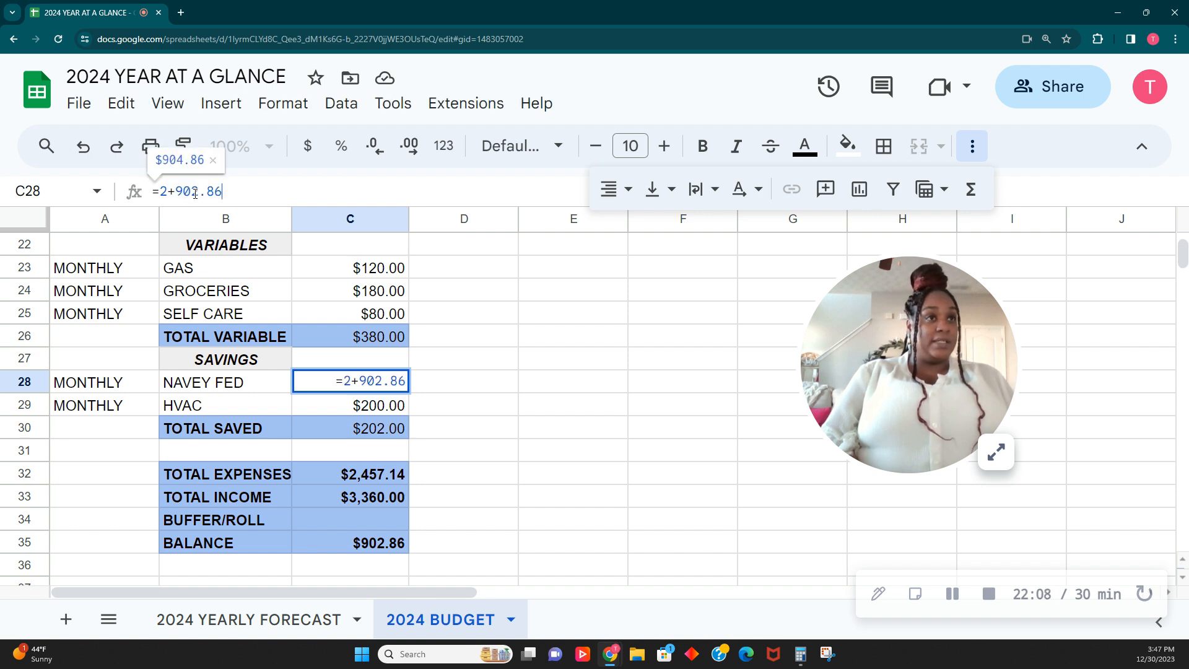
key(Tab)
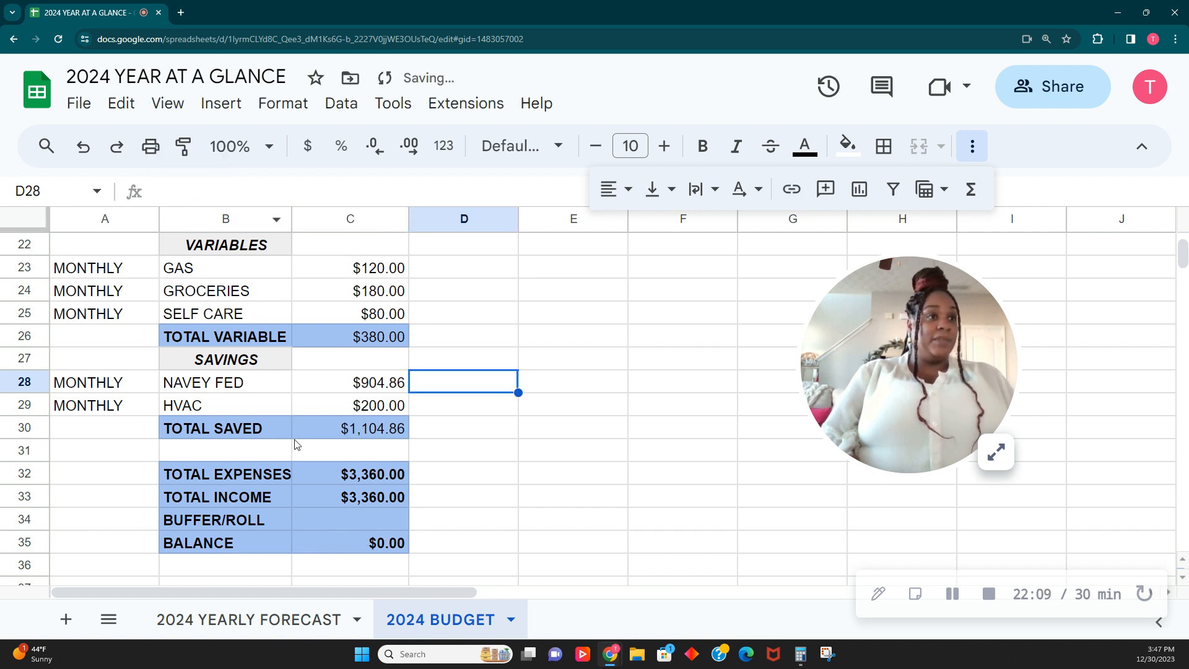
scroll(390, 455, down, 1)
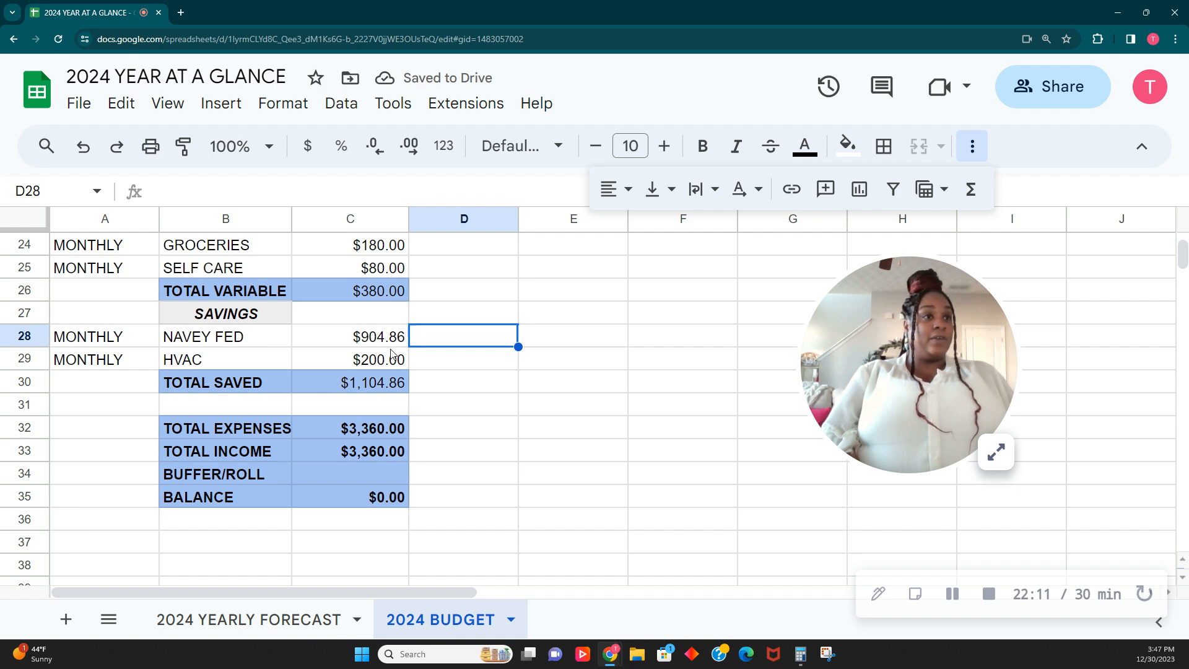
click(83, 146)
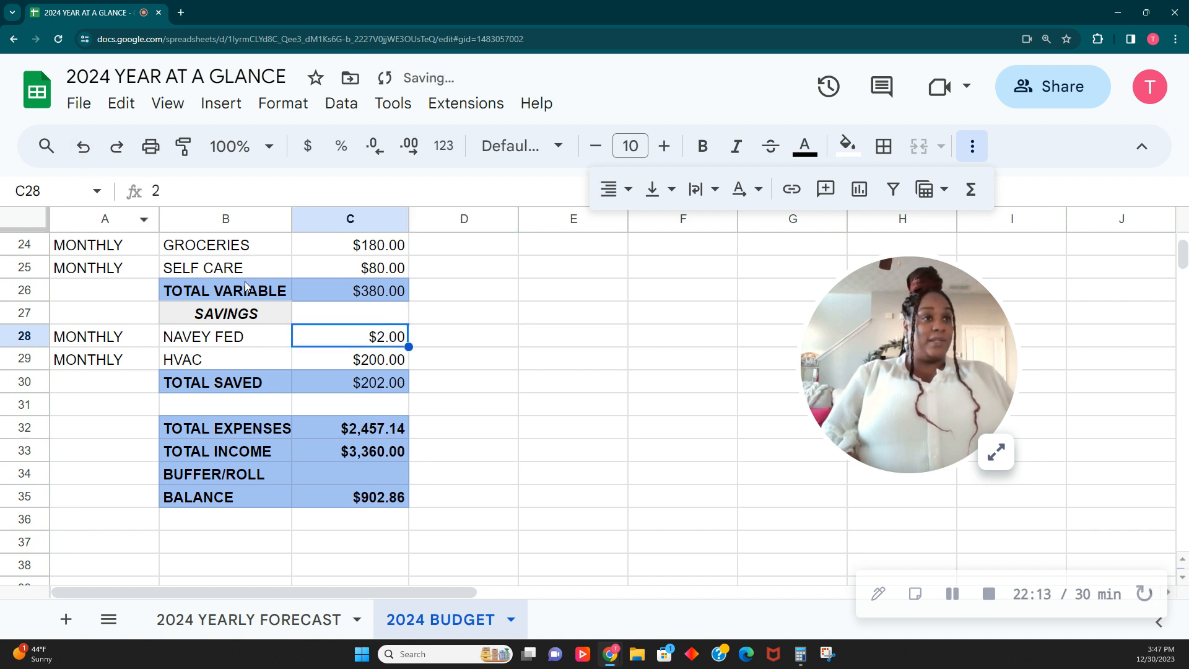
Add the remaining balance to the HVAC savings by changing C29 to =200+902.86.
click(347, 362)
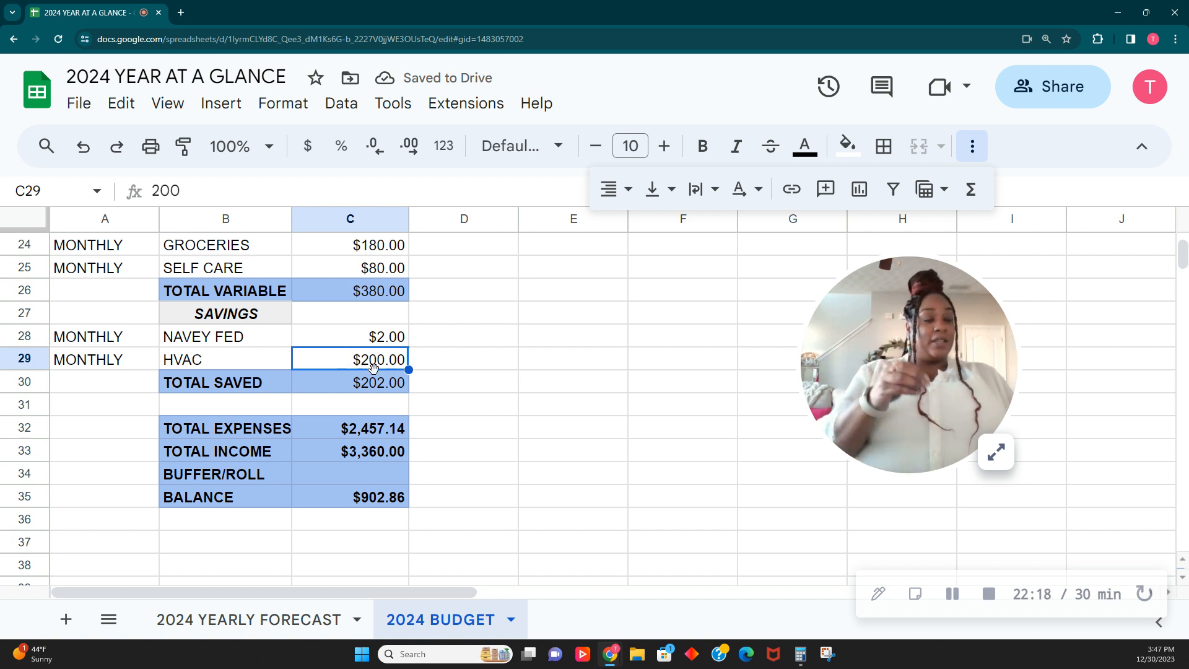
click(157, 192)
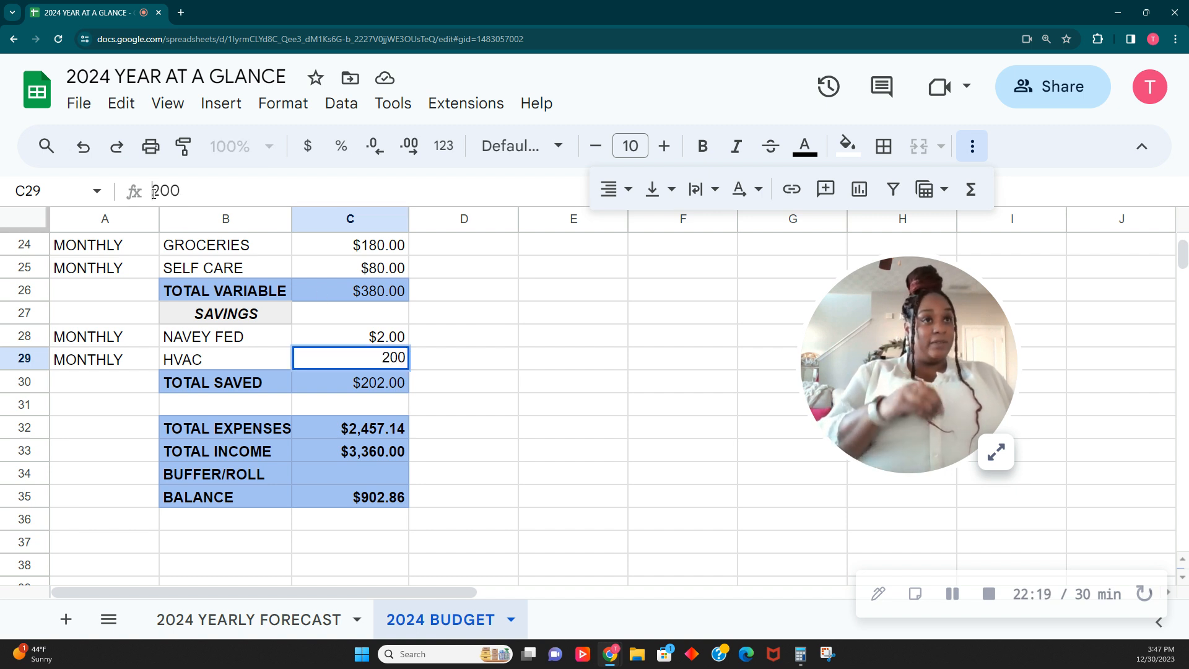
text(=)
key(Right)
key(Right)
text(+)
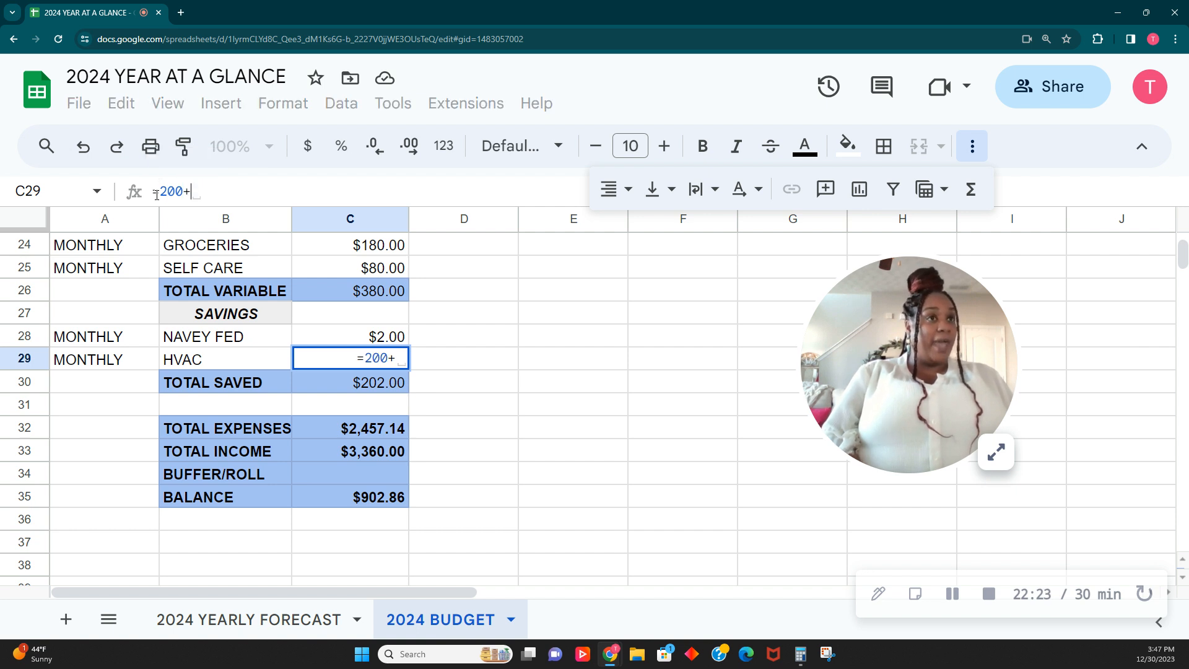
text(902)
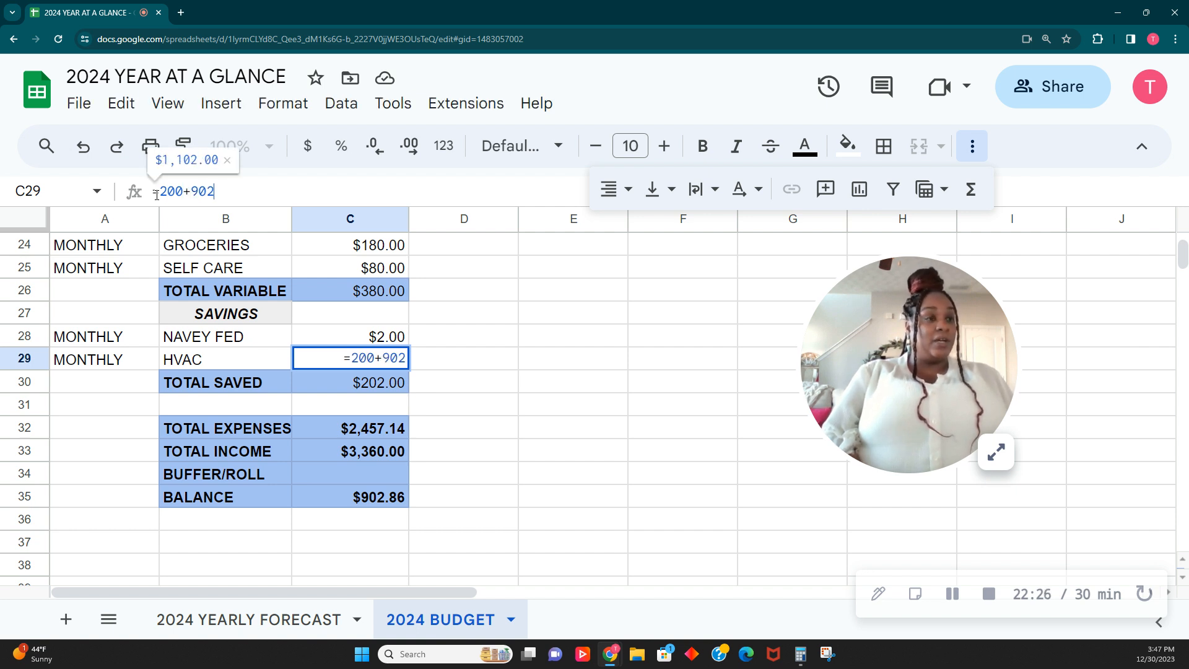
text(.86)
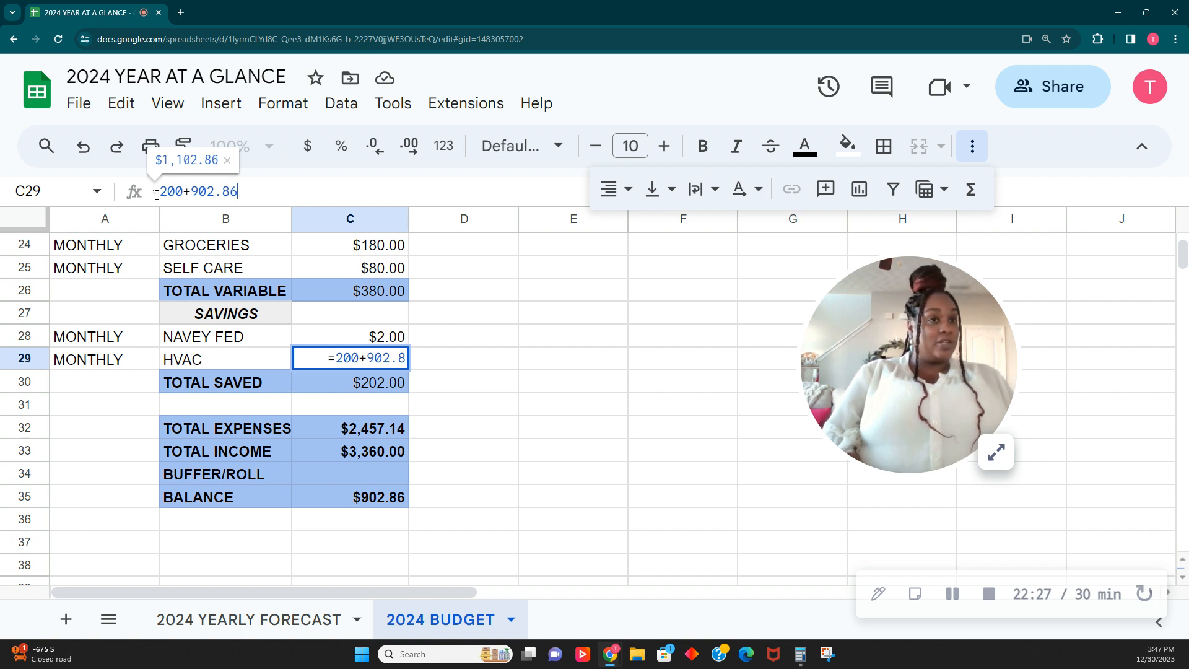
key(Tab)
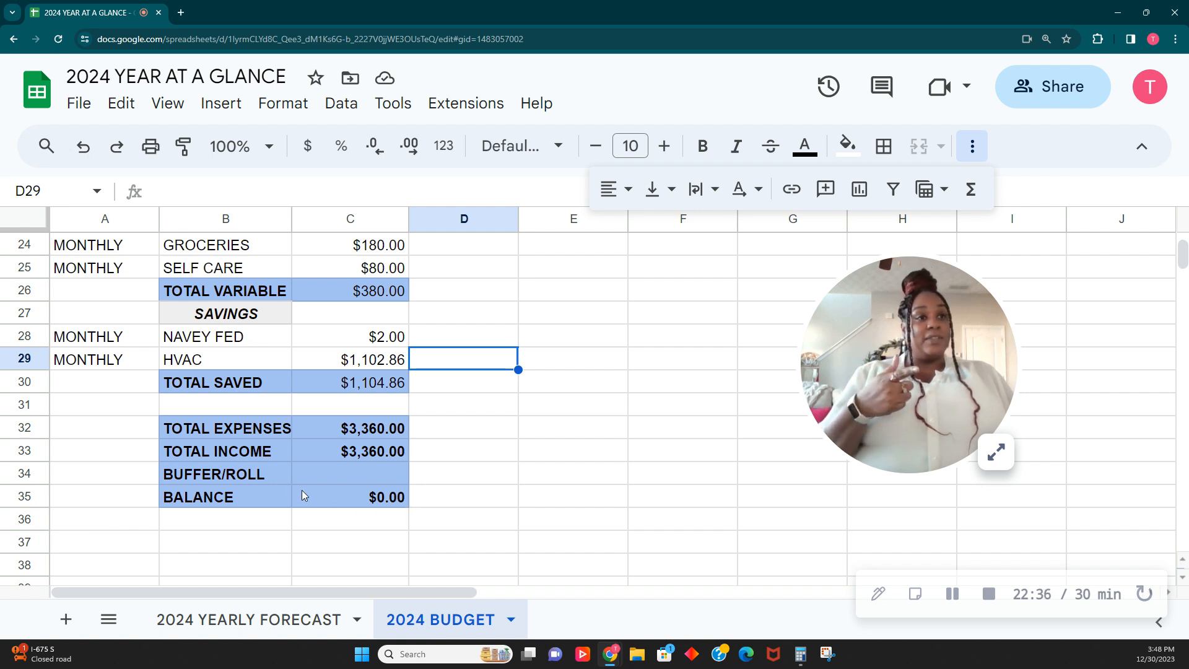
Examine the BUFFER/ROLL row 34 from the amount column across the pay-period columns D to F.
click(347, 481)
click(29, 474)
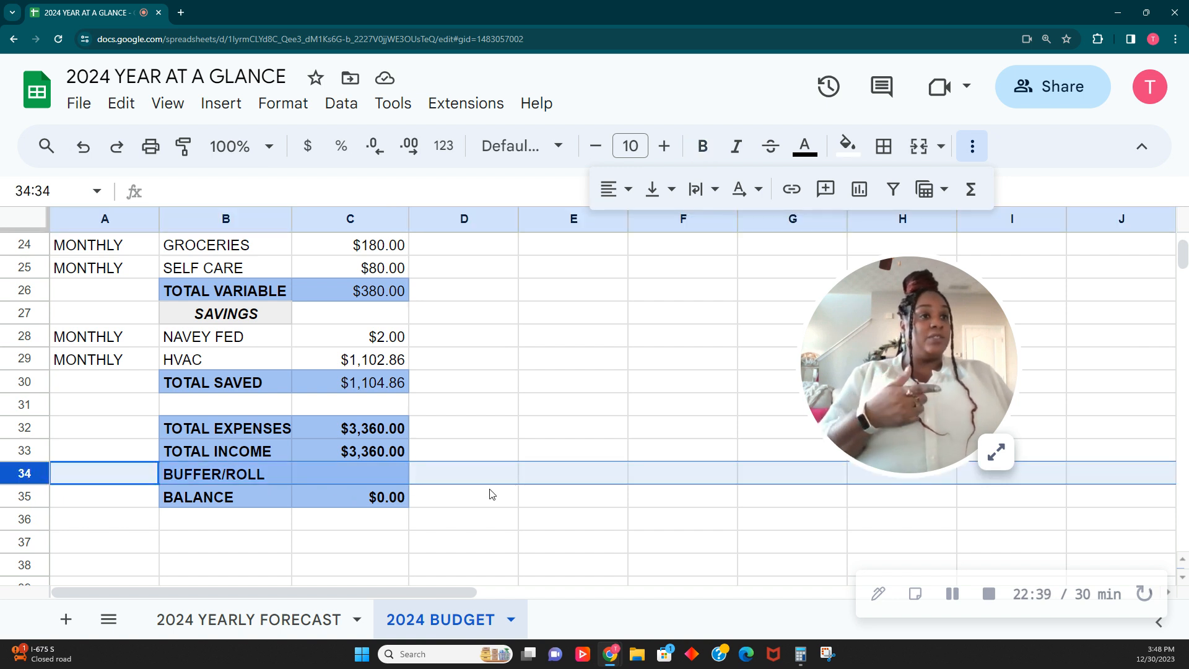
click(509, 483)
click(614, 481)
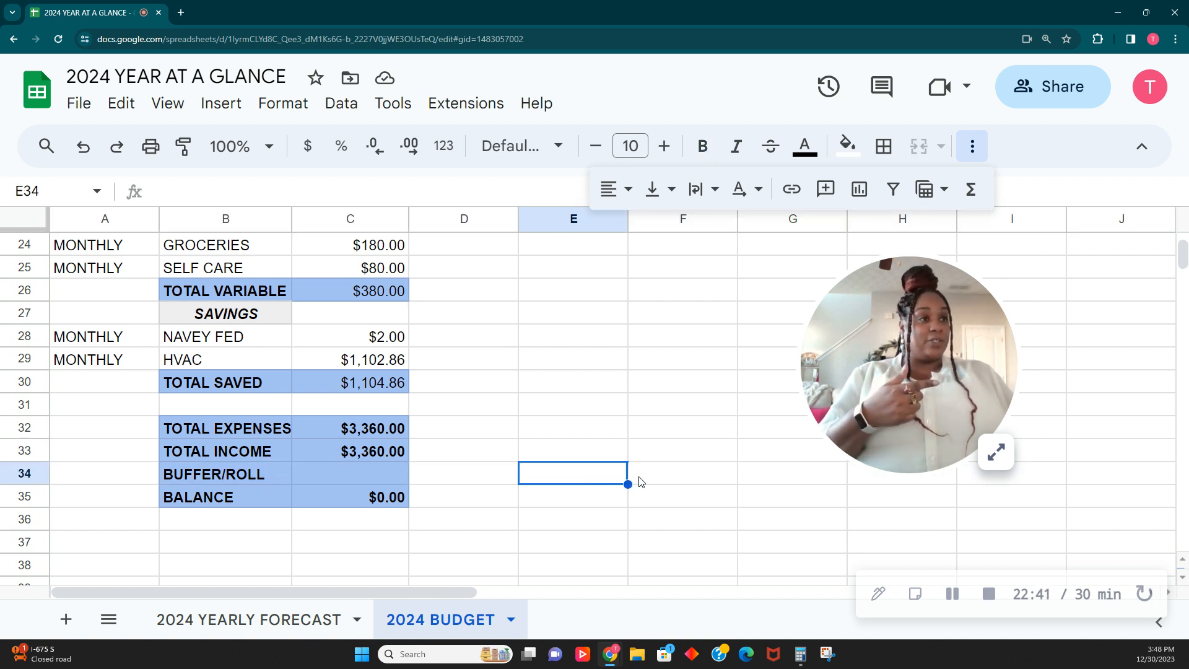
click(681, 480)
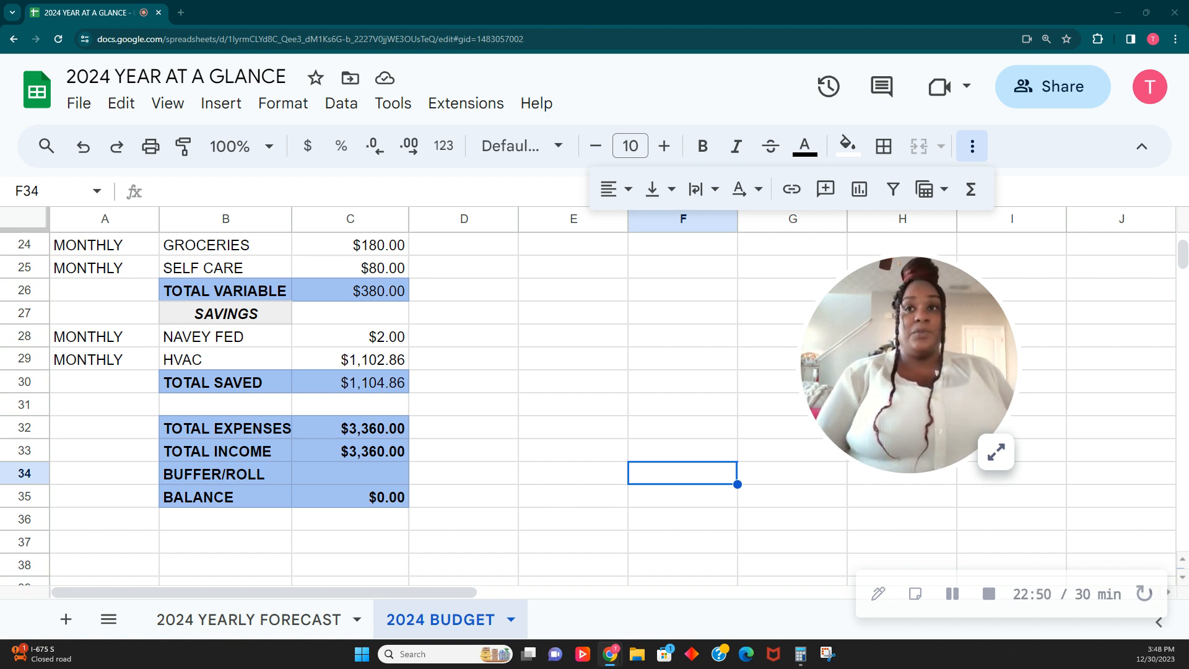
Review the expenses, debt, variables and savings sections against the pay-period columns.
scroll(451, 481, up, 4)
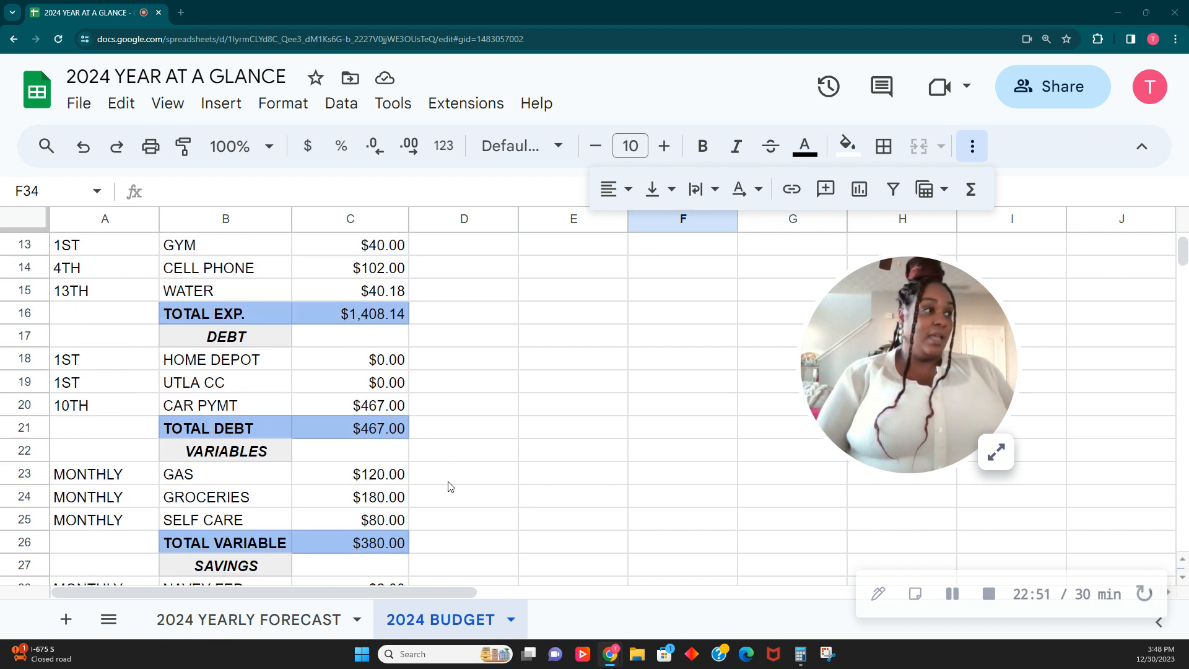
scroll(451, 486, up, 3)
scroll(451, 485, down, 3)
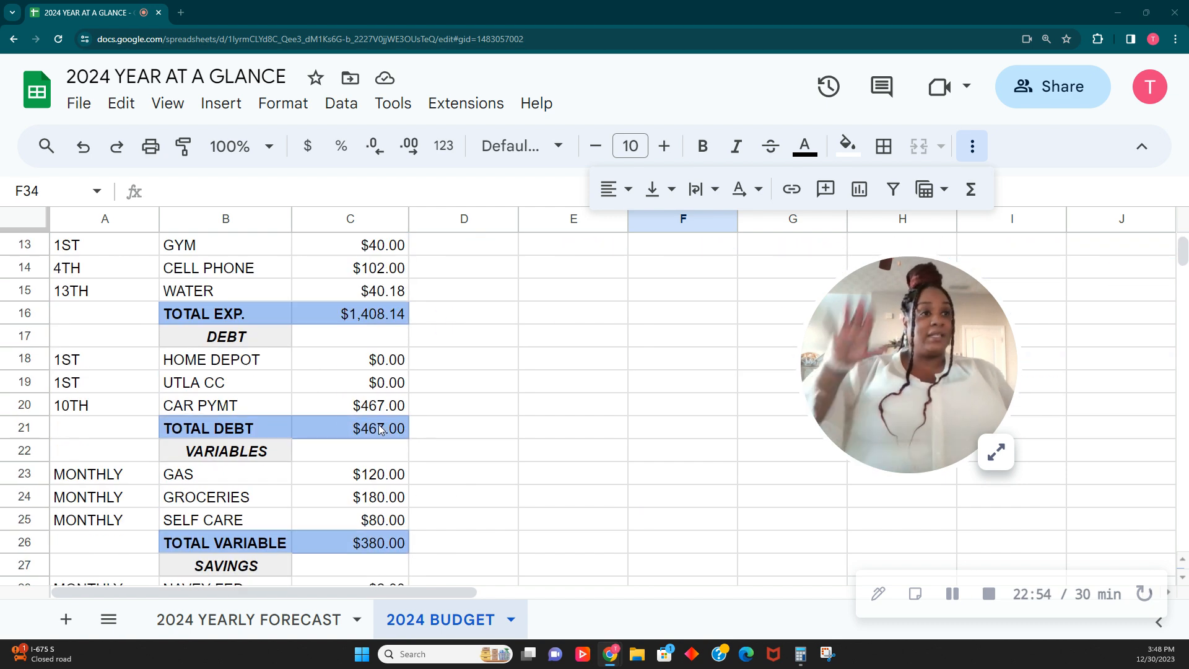
scroll(391, 436, down, 5)
scroll(374, 441, up, 8)
scroll(373, 441, down, 1)
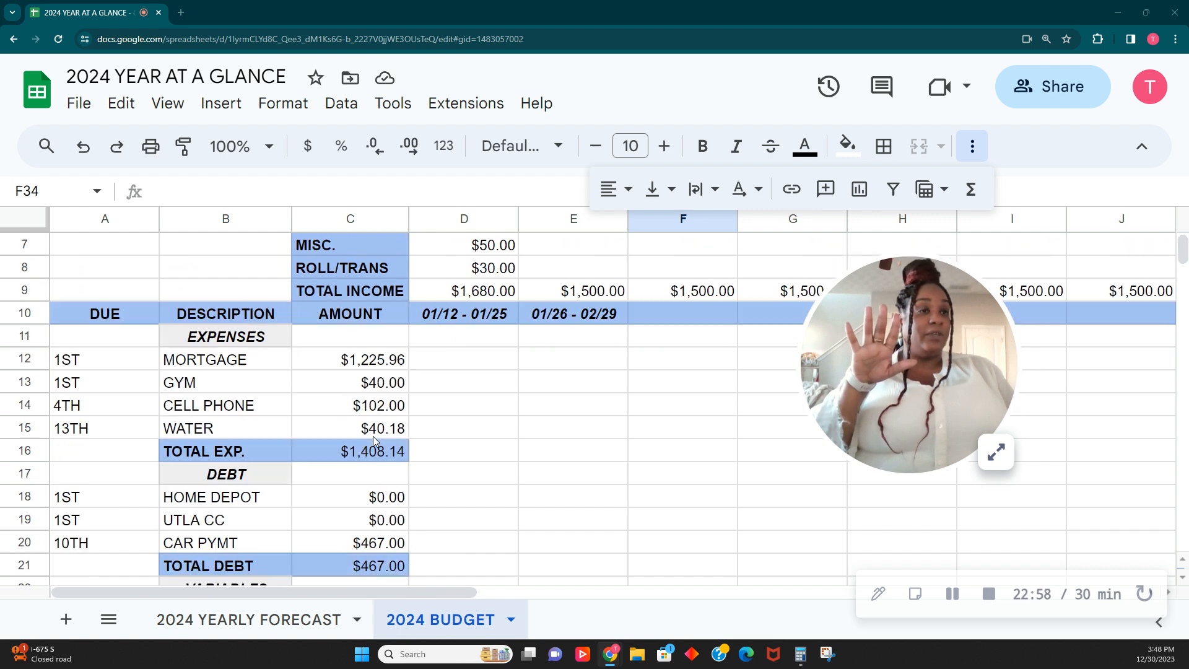
scroll(373, 436, down, 5)
scroll(373, 436, up, 6)
Copy the expense amounts in C12:C15 into D12:D15 under the 01/12 - 01/25 pay period.
drag(545, 354, 517, 358)
click(513, 362)
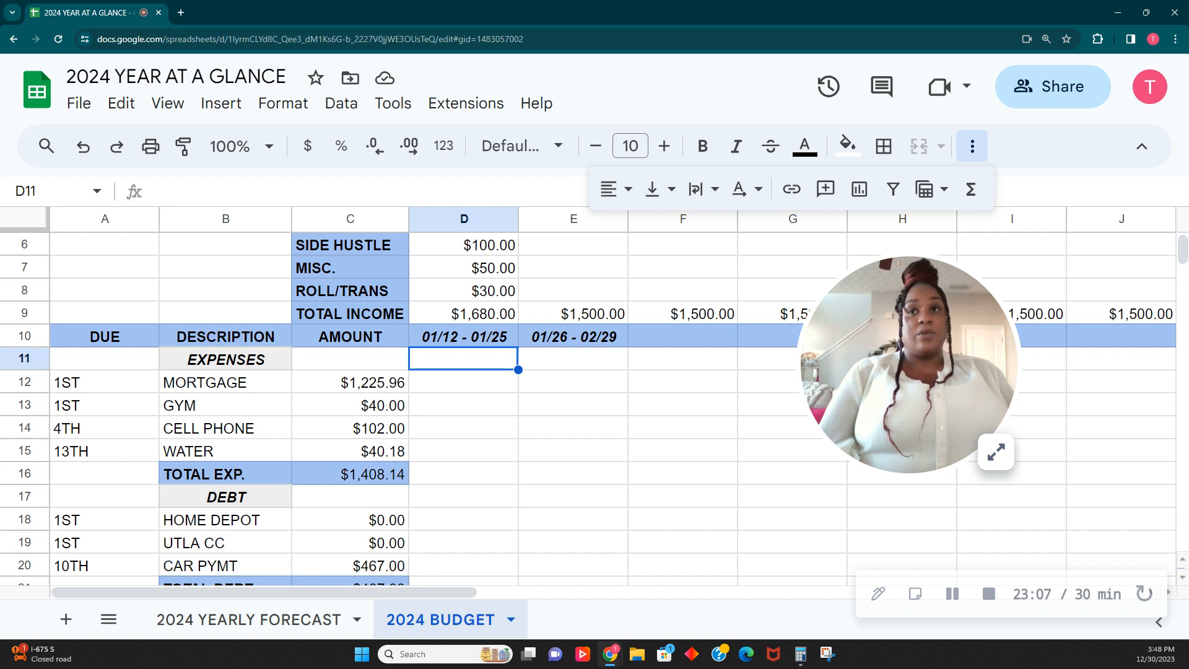
click(449, 381)
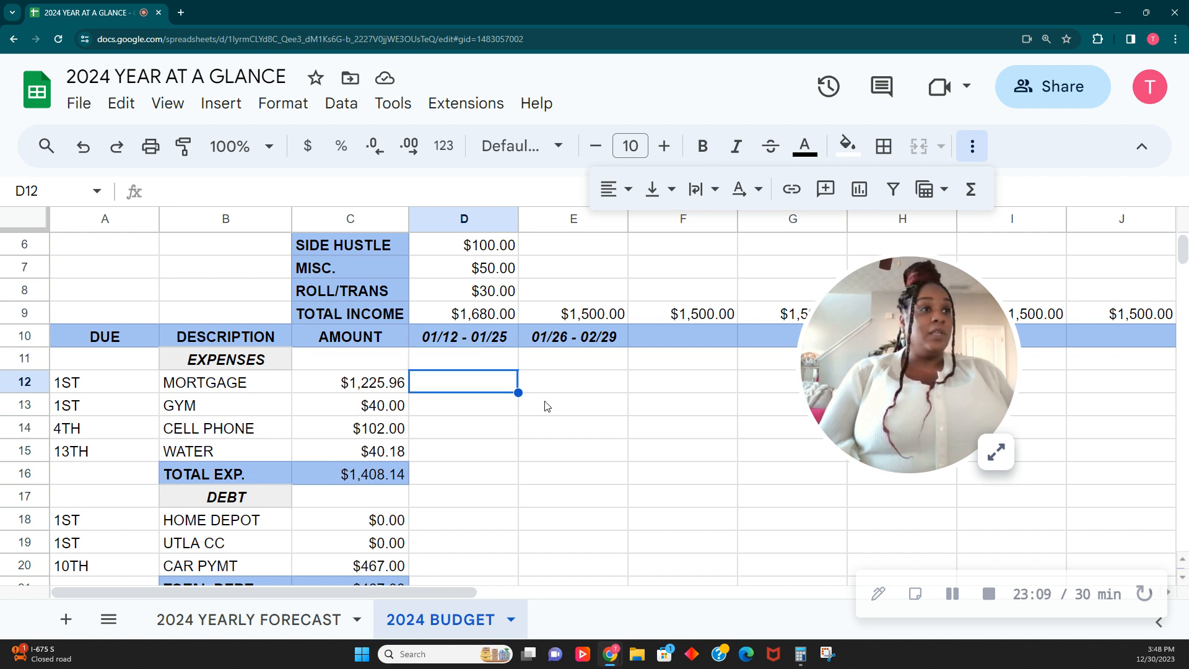
drag(378, 390, 375, 451)
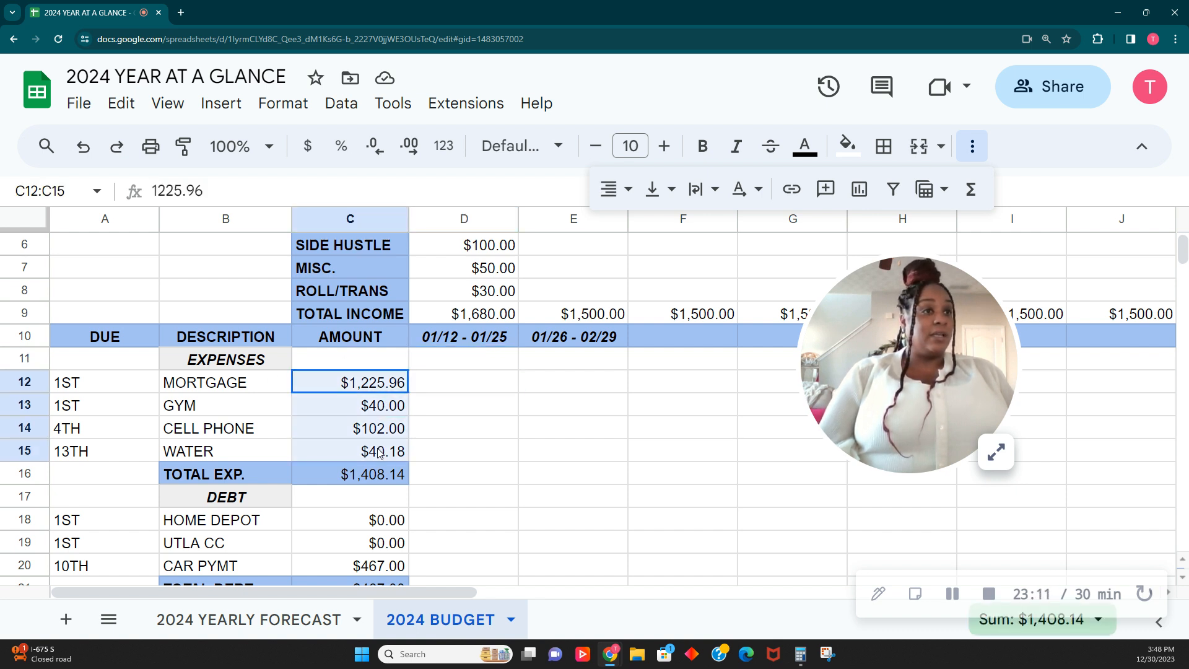
right_click(378, 451)
click(434, 202)
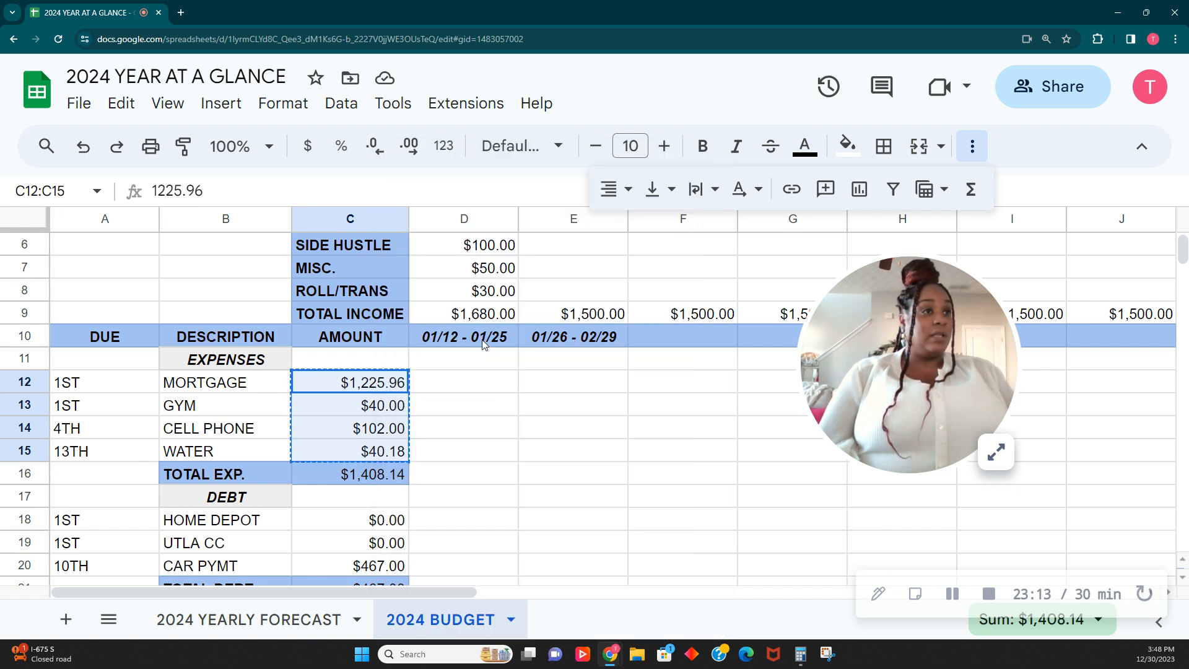
click(472, 368)
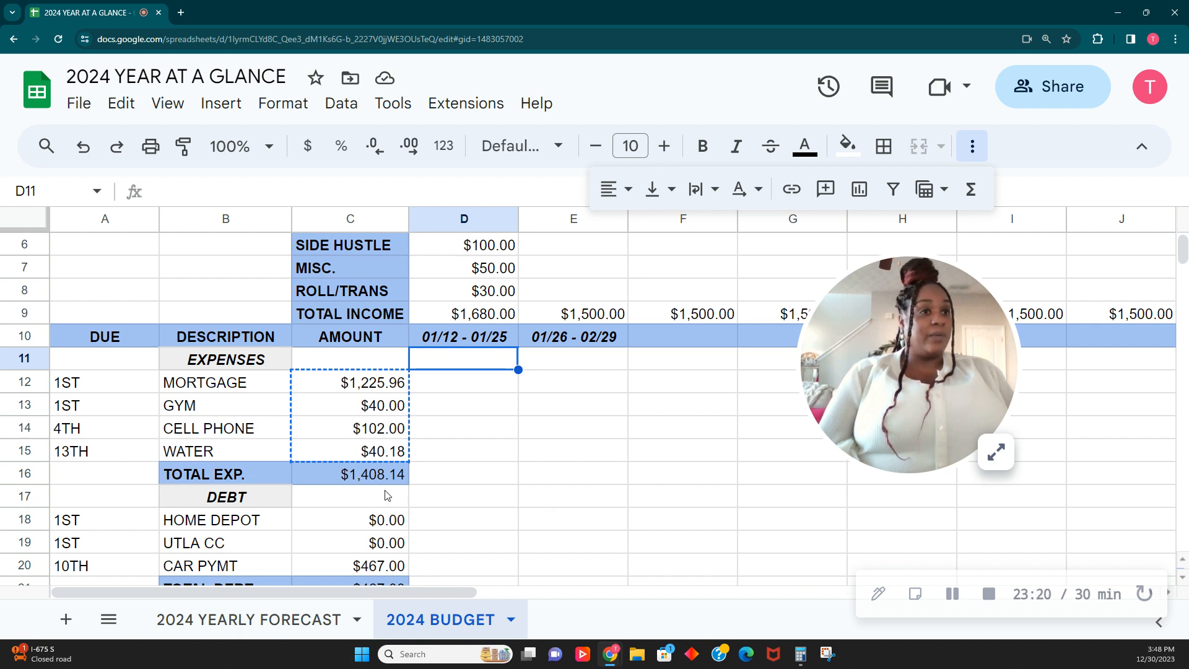
click(476, 458)
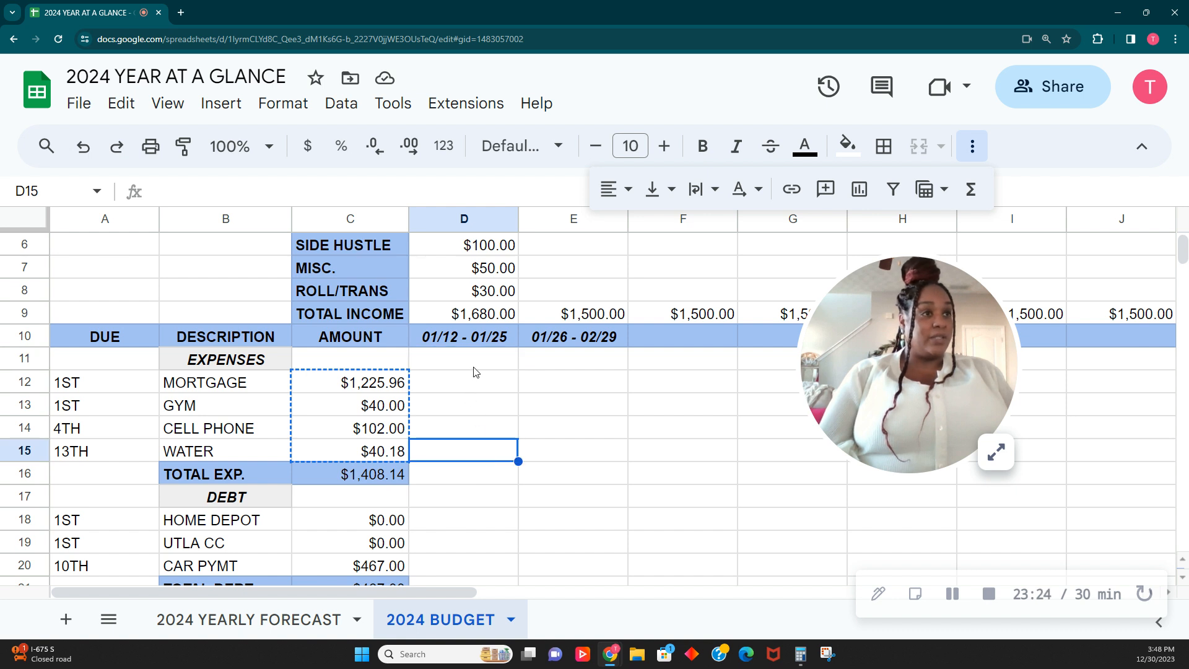
click(476, 387)
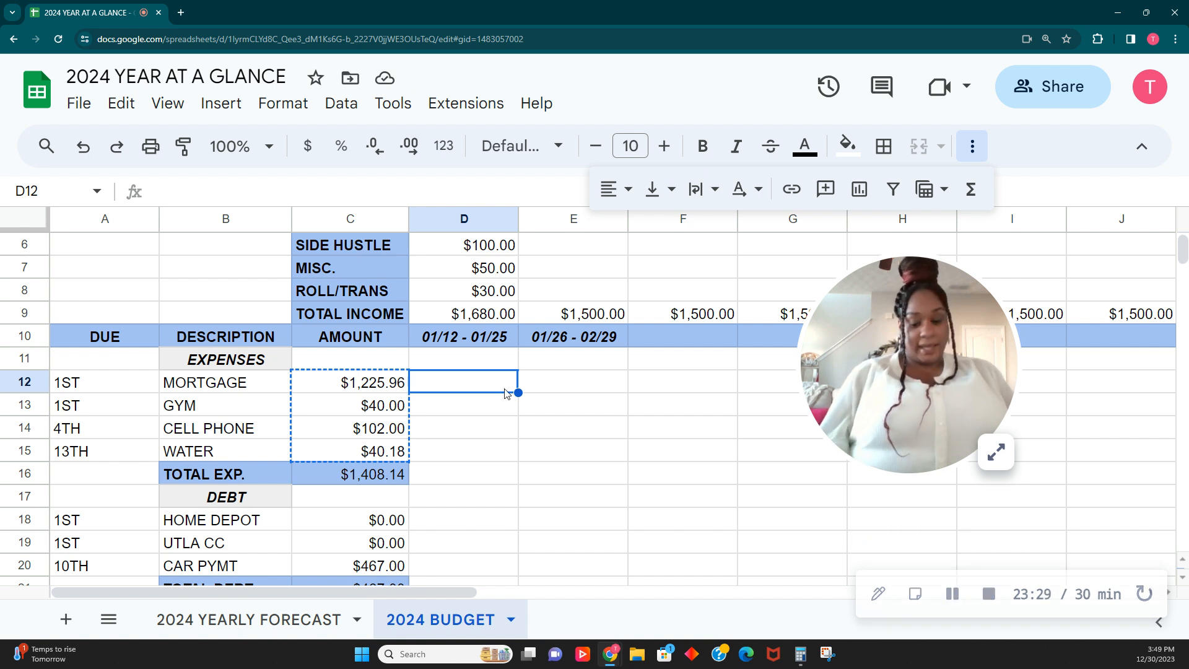
key(ctrl+v)
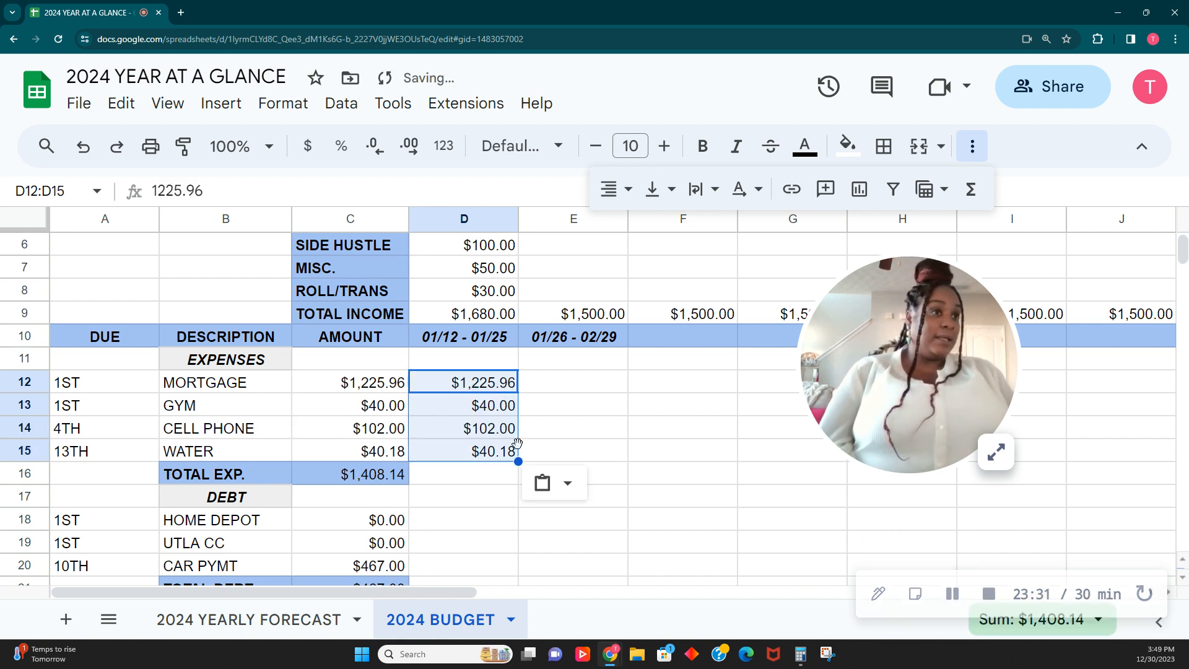
Switch to the Calculator app and divide the mortgage amount 1225.96 by 2.
click(481, 389)
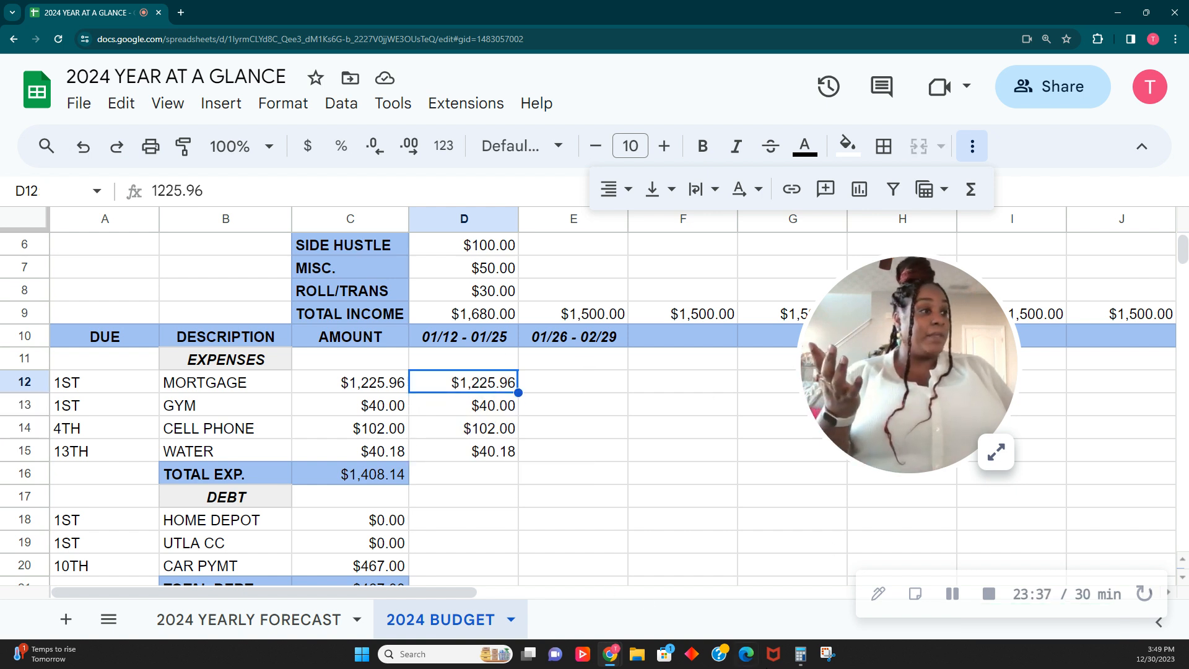
click(801, 655)
click(803, 659)
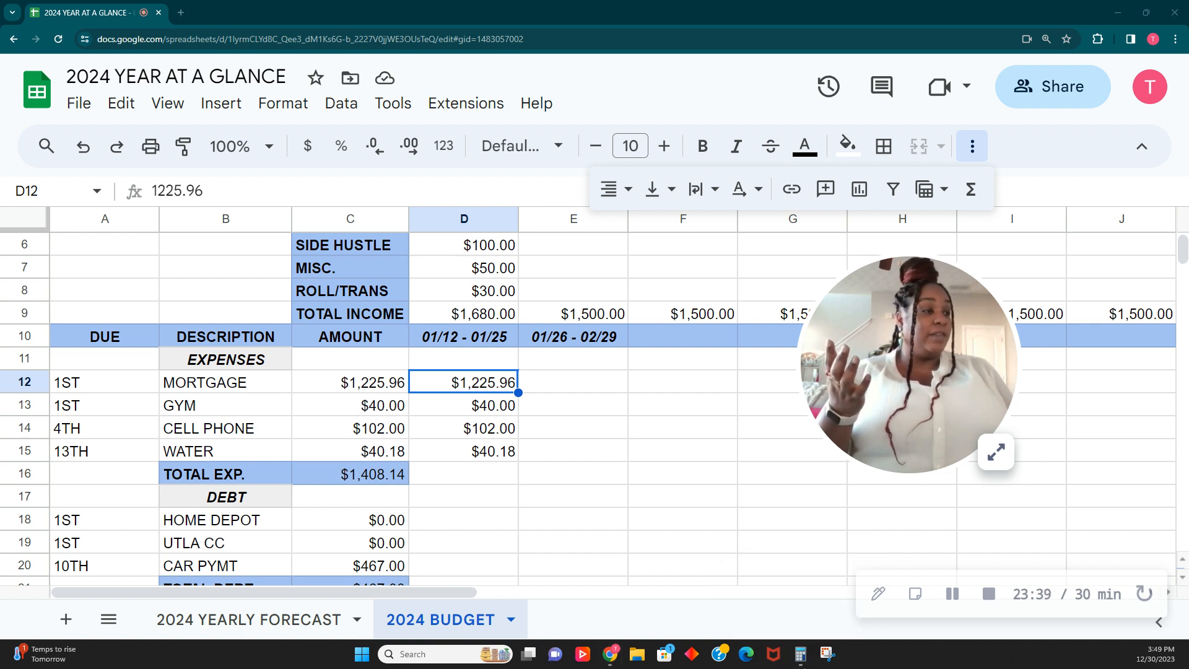
mouse_move(801, 654)
click(825, 610)
click(825, 609)
click(801, 660)
click(825, 620)
drag(518, 138, 228, 146)
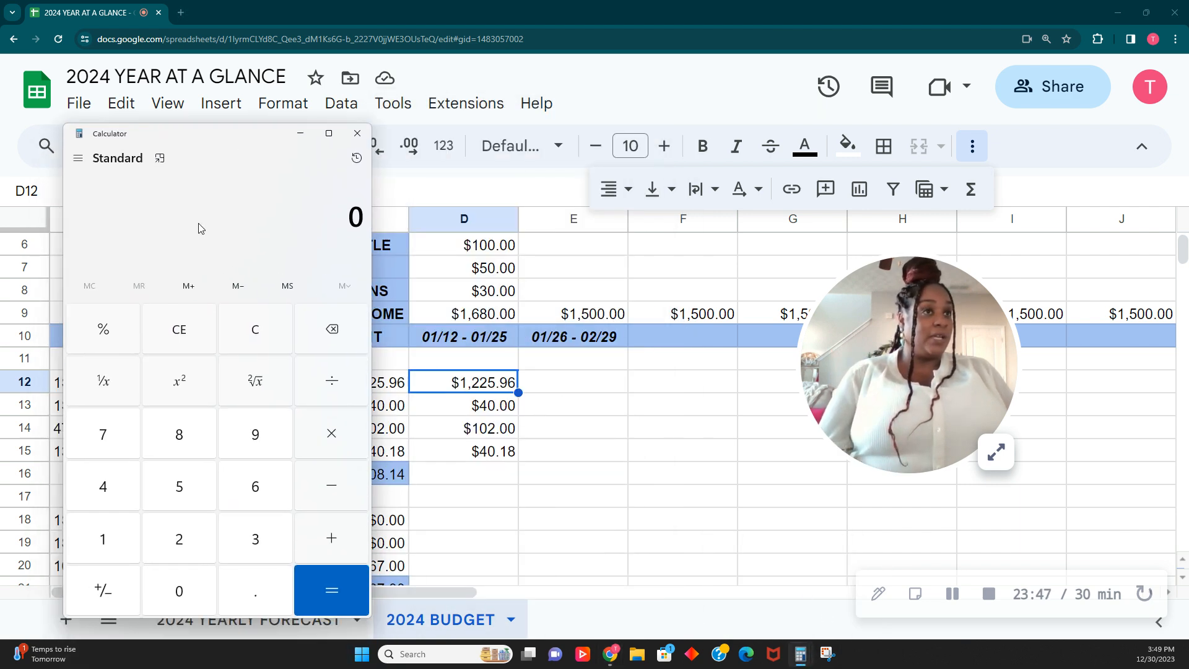
text(1225.96)
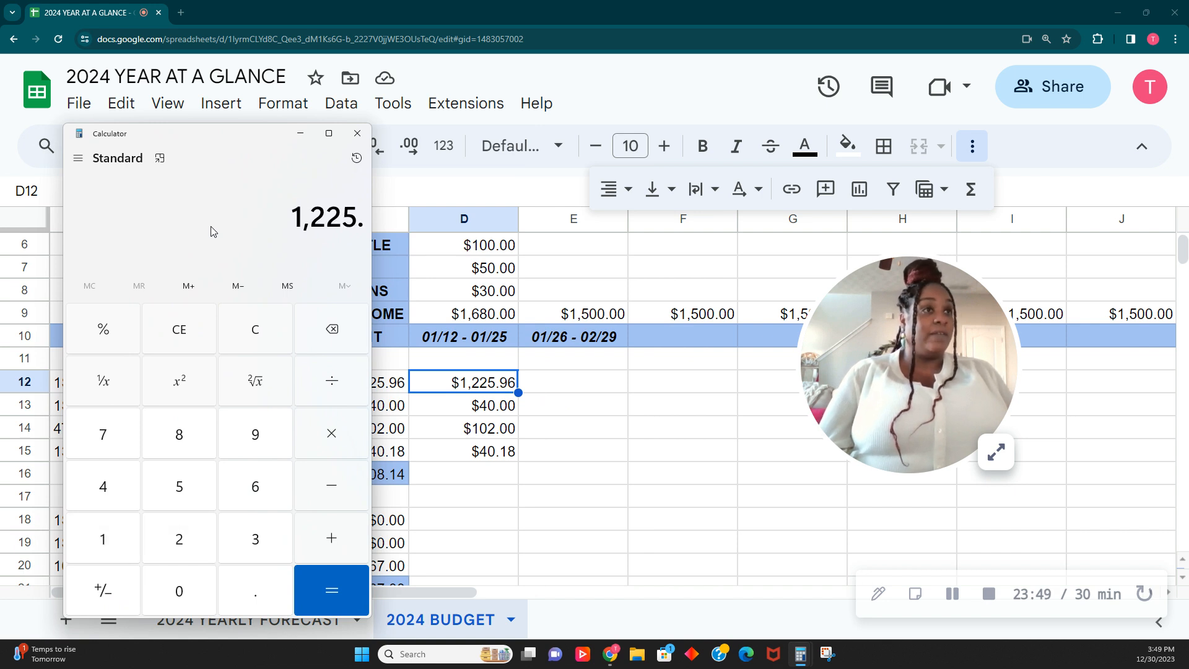
text(/2)
key(Return)
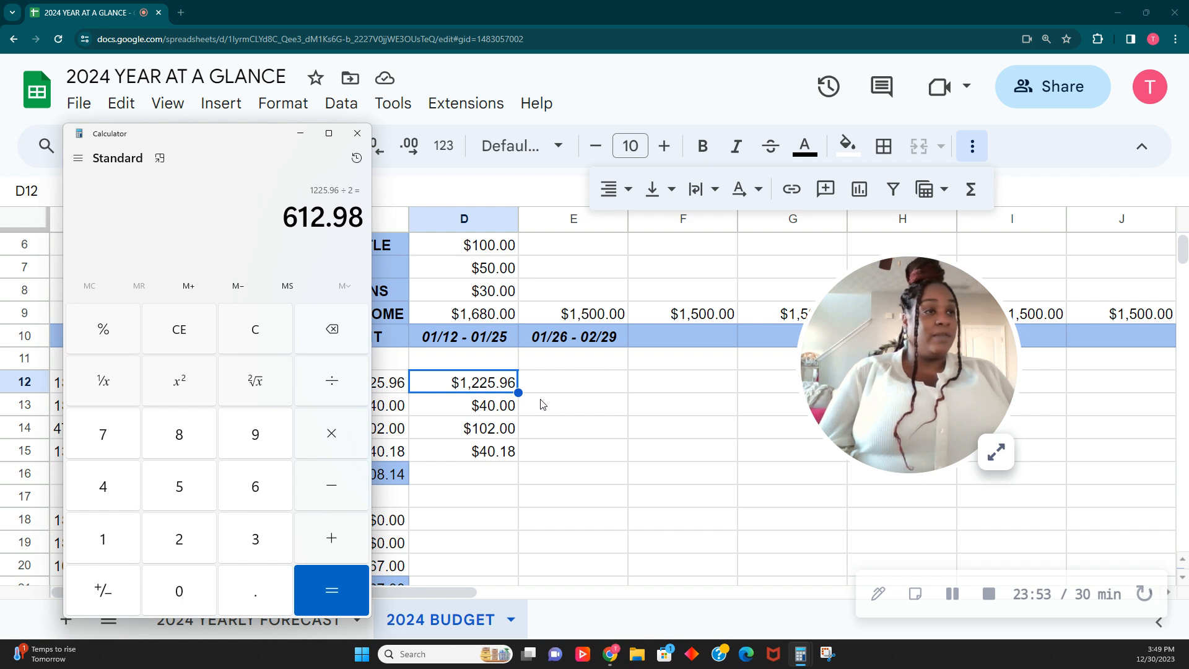
Split the mortgage across both pay periods by entering 612.98 in D12 and E12 of the budget sheet.
click(501, 384)
text(612.98)
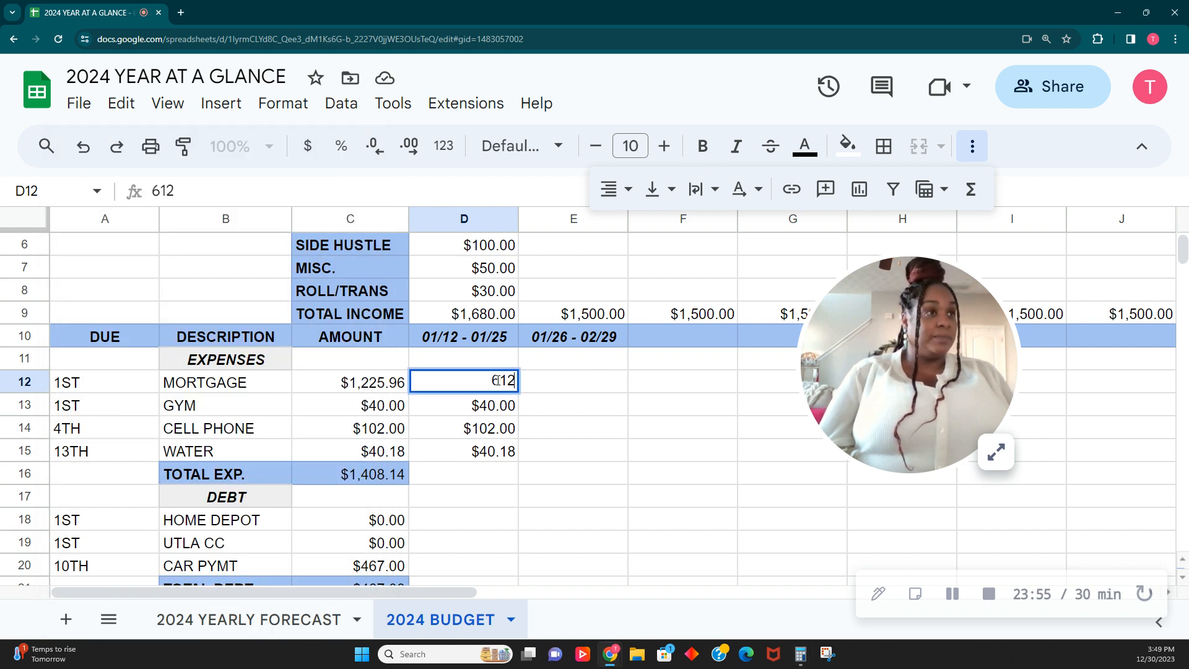
key(Tab)
text(612.98)
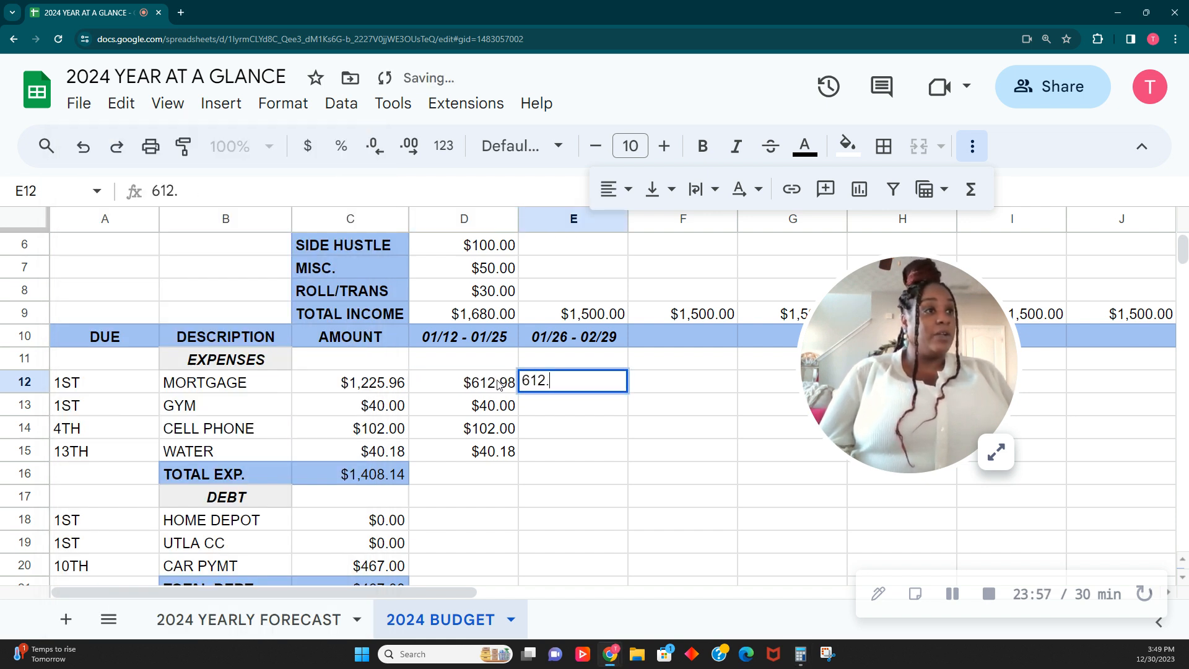
key(Tab)
scroll(616, 419, down, 1)
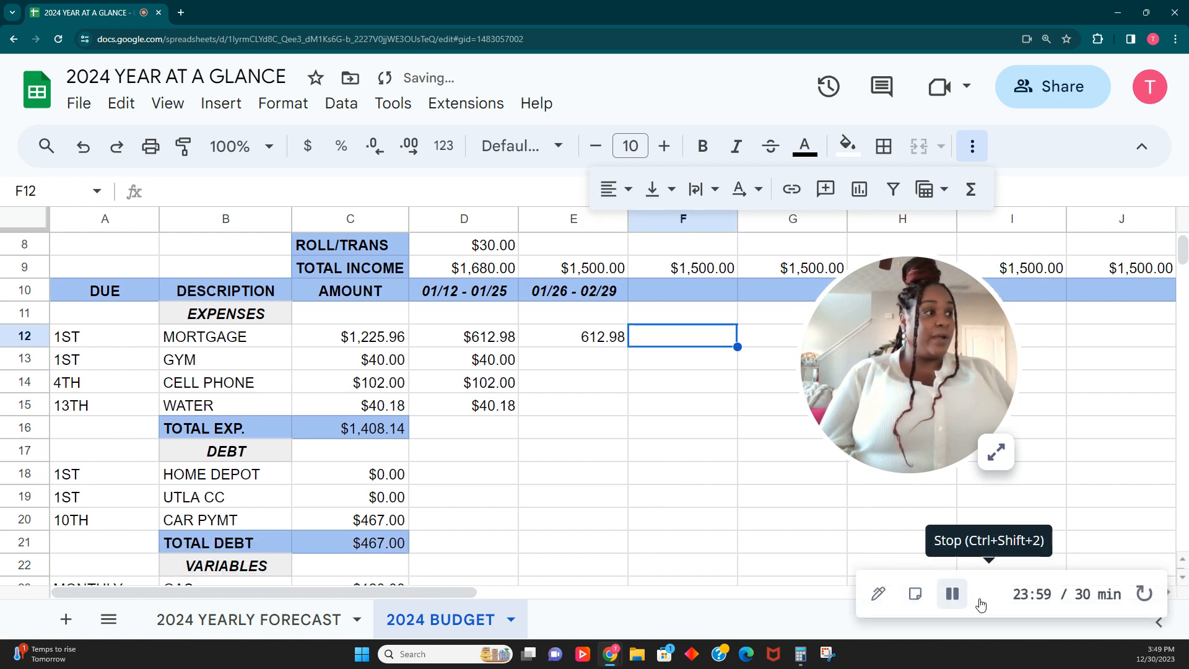
click(953, 594)
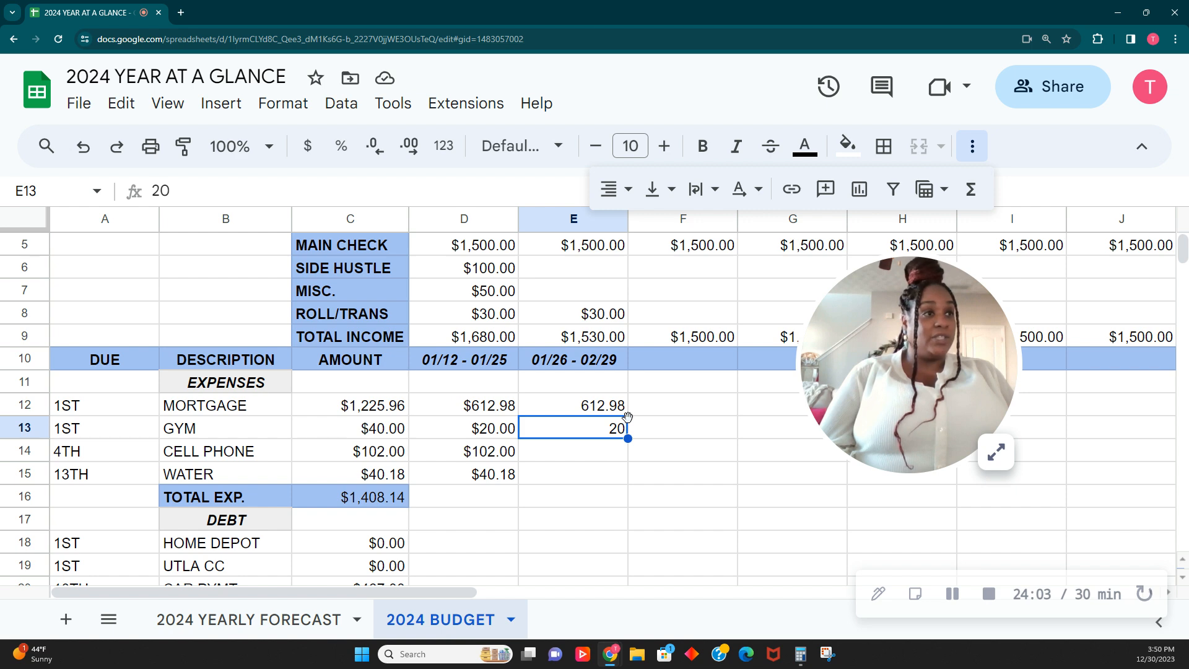
Format the pay-period range D11:J38 as currency.
drag(490, 384, 1139, 289)
scroll(686, 542, up, 9)
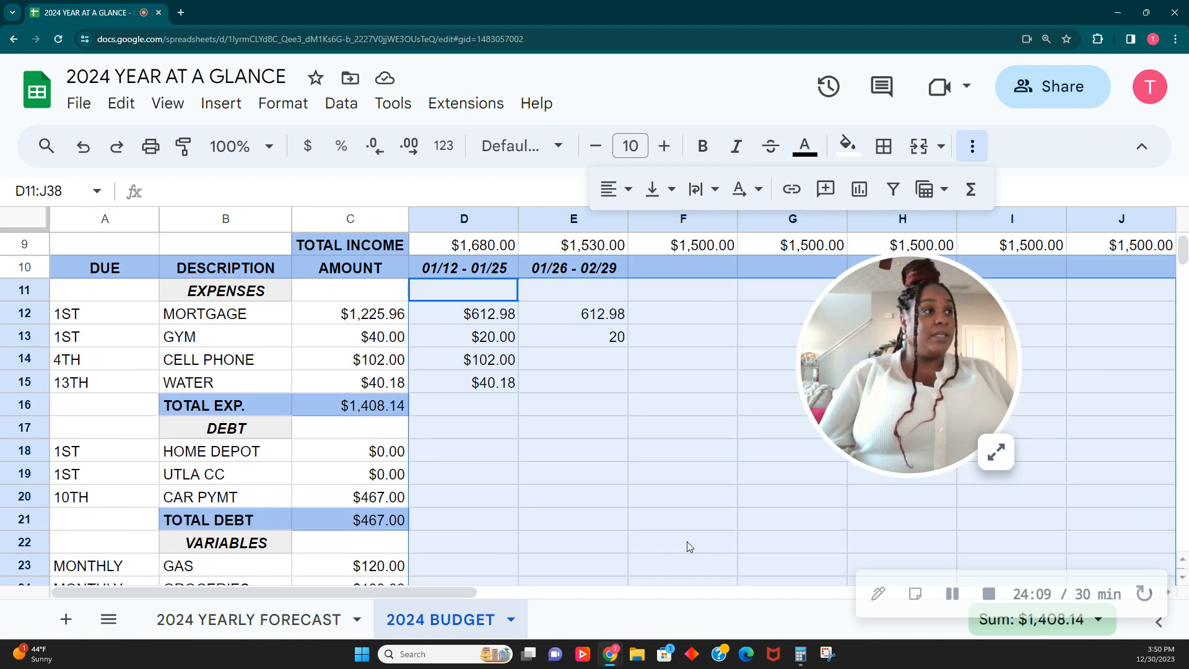
scroll(686, 541, up, 3)
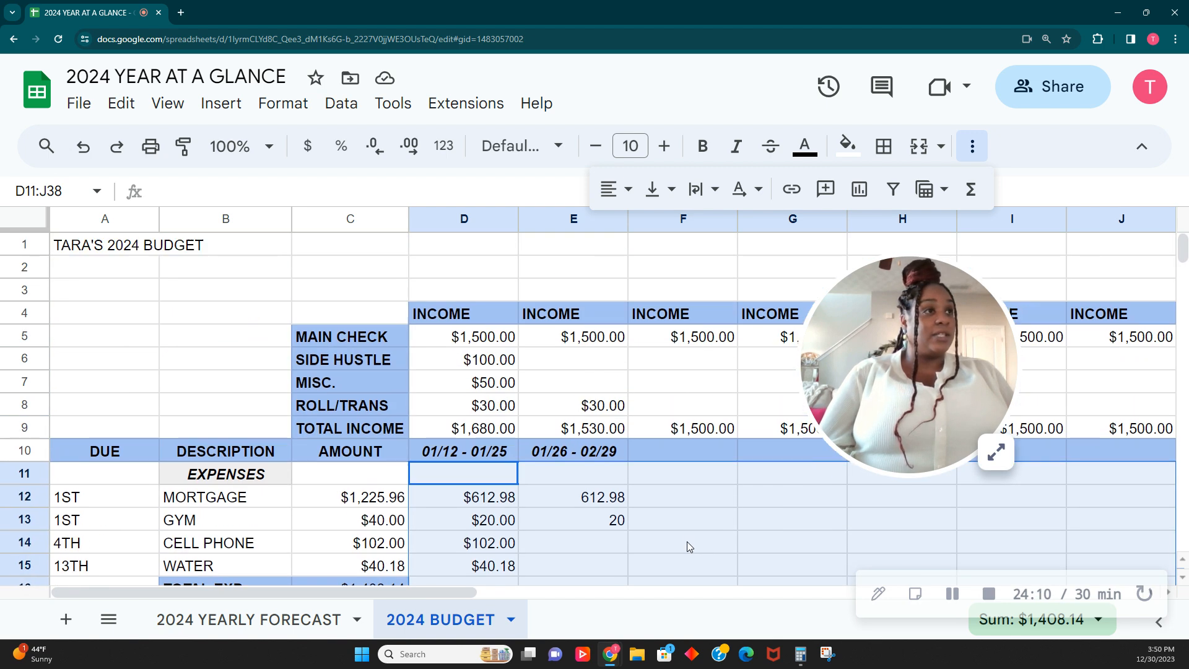
click(308, 149)
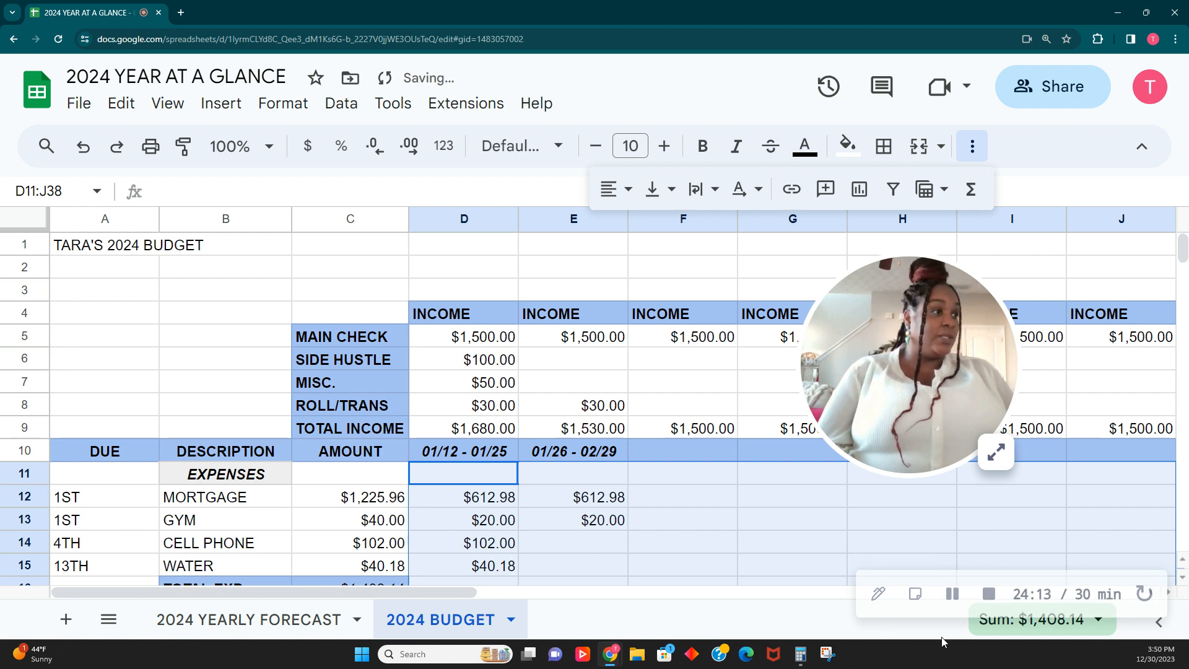
click(953, 593)
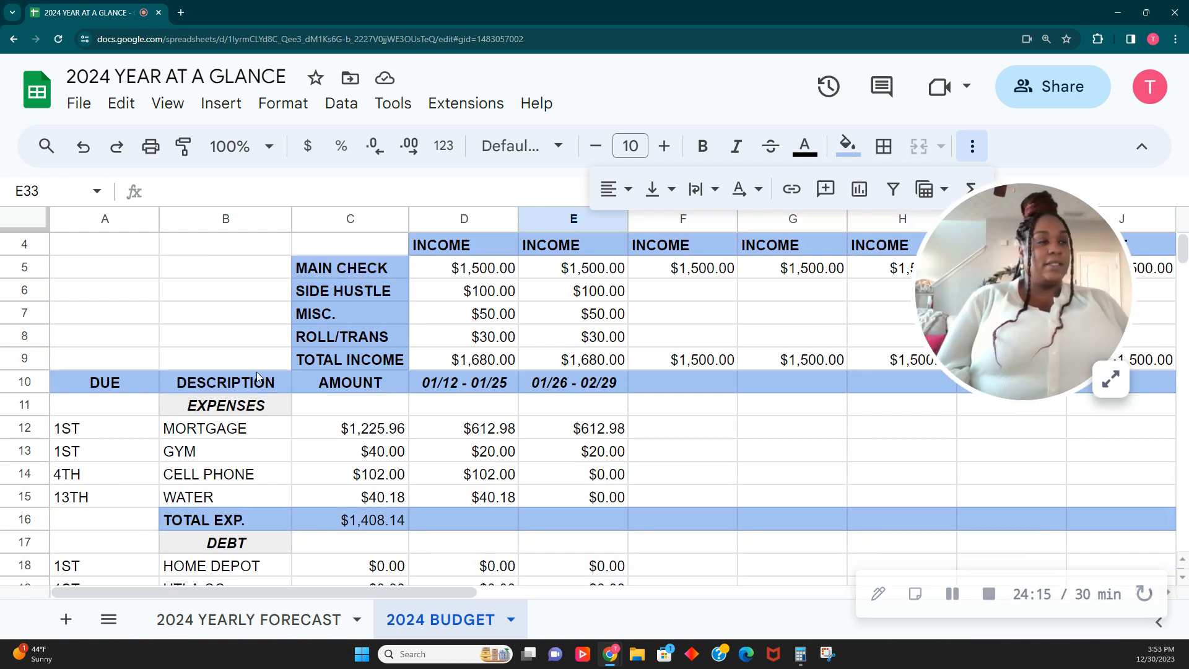
Review the amounts allocated to the two pay periods in the expenses, debt, variables and savings sections.
scroll(565, 427, down, 1)
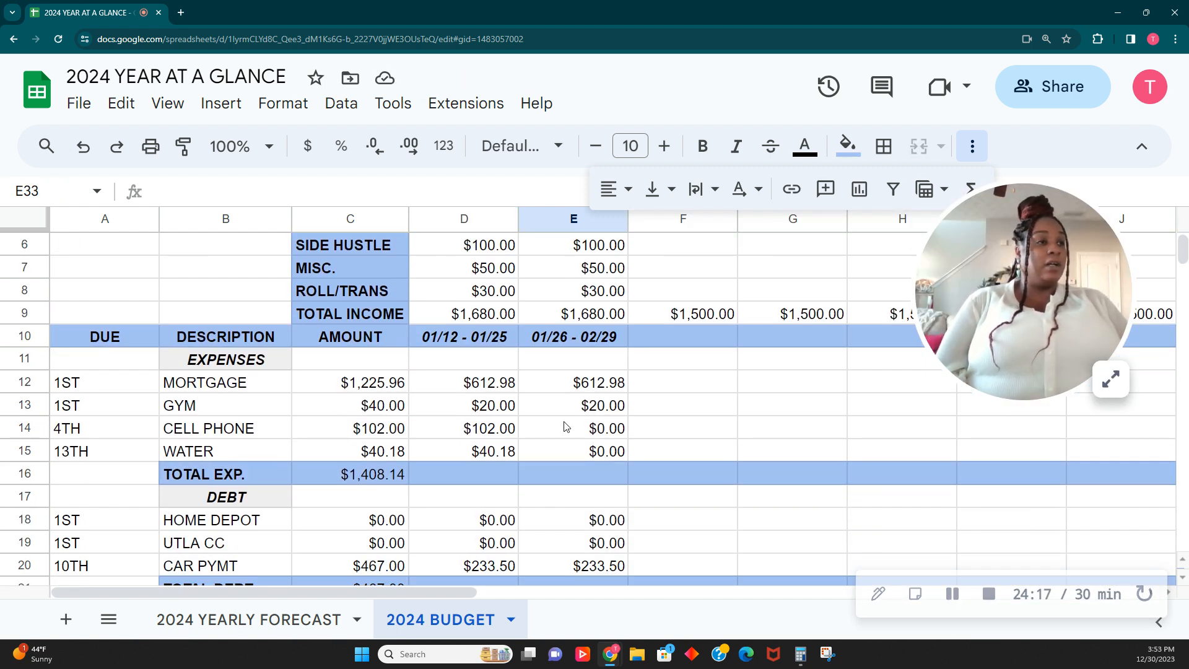
scroll(565, 428, down, 1)
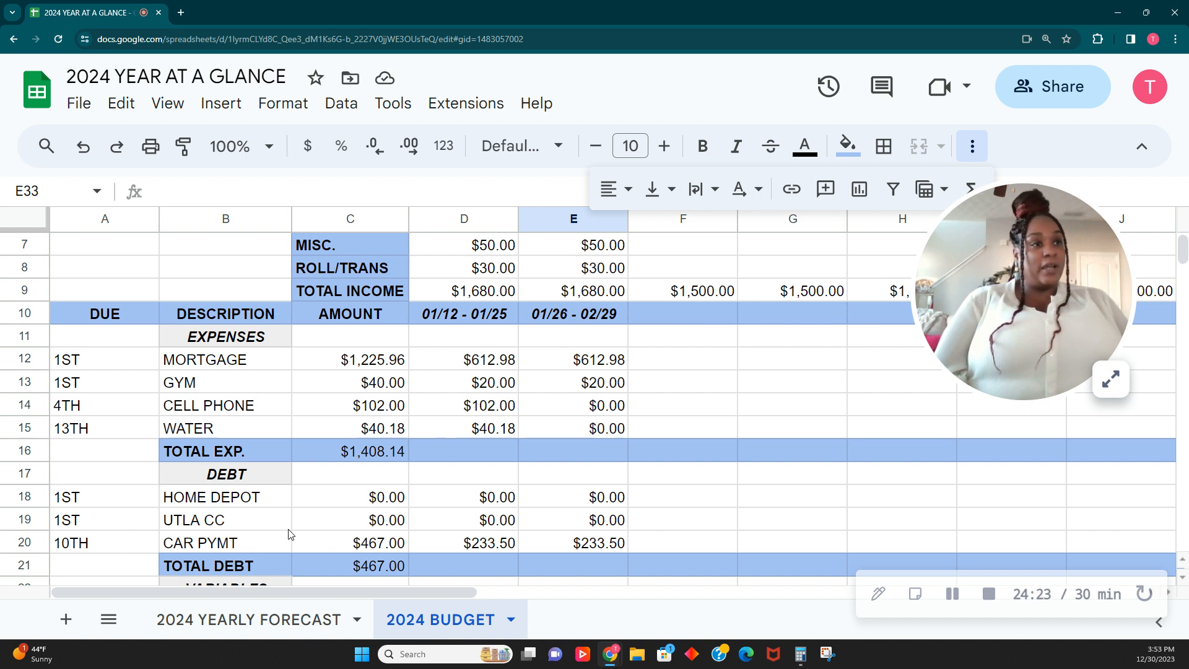
scroll(290, 534, down, 2)
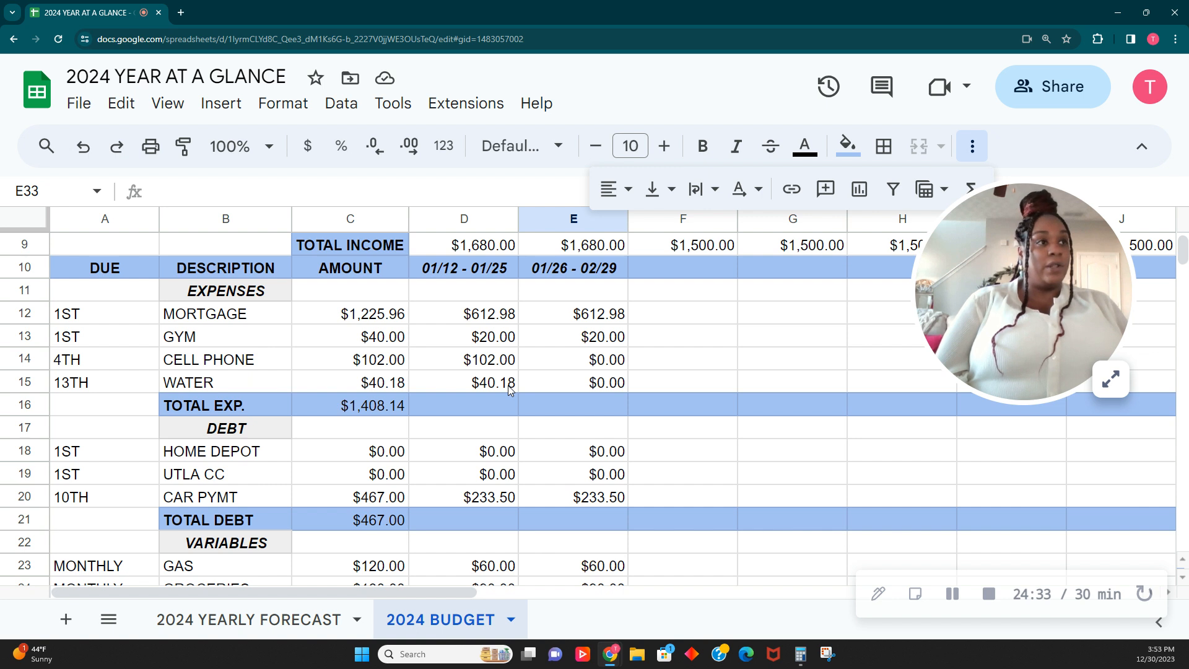
scroll(571, 428, down, 1)
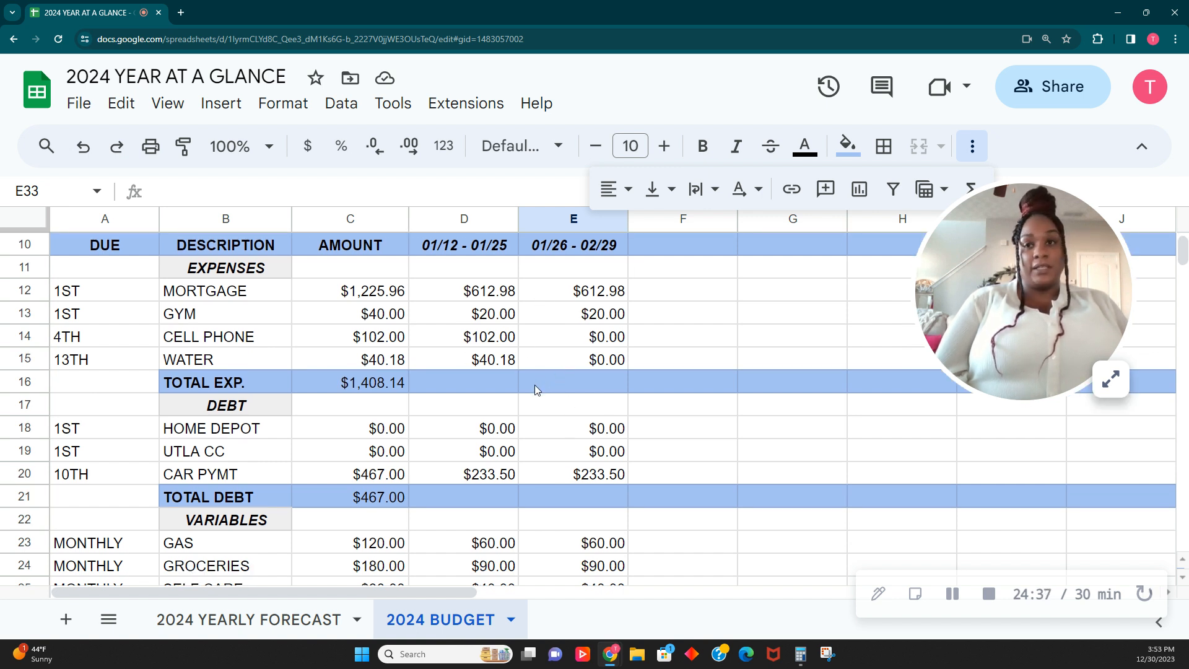
scroll(533, 471, down, 1)
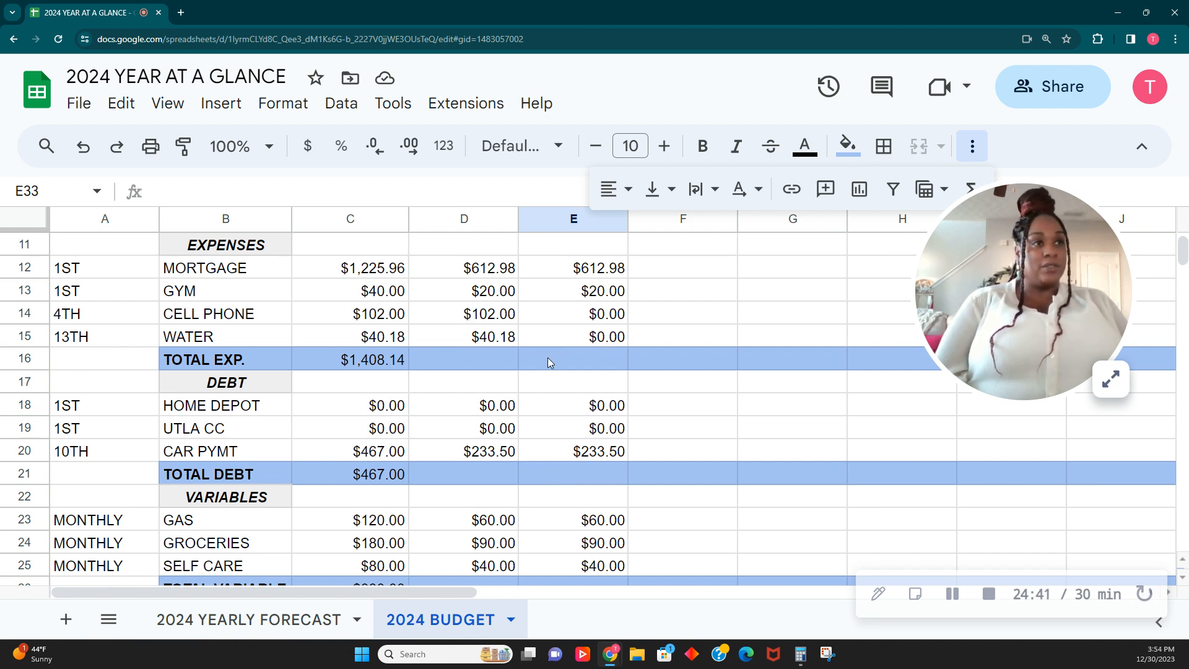
scroll(515, 390, down, 3)
scroll(493, 423, down, 3)
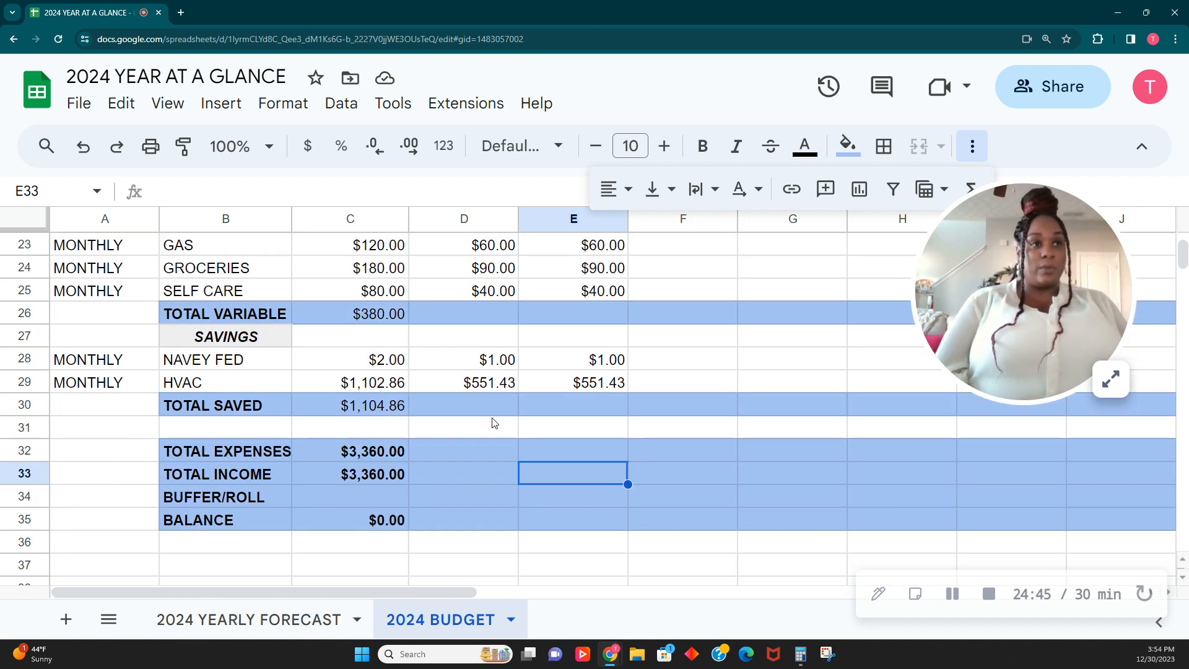
Total the 01/12 - 01/25 column in the TOTAL EXPENSES row by entering =SUM(D12:D31) in D32.
click(499, 451)
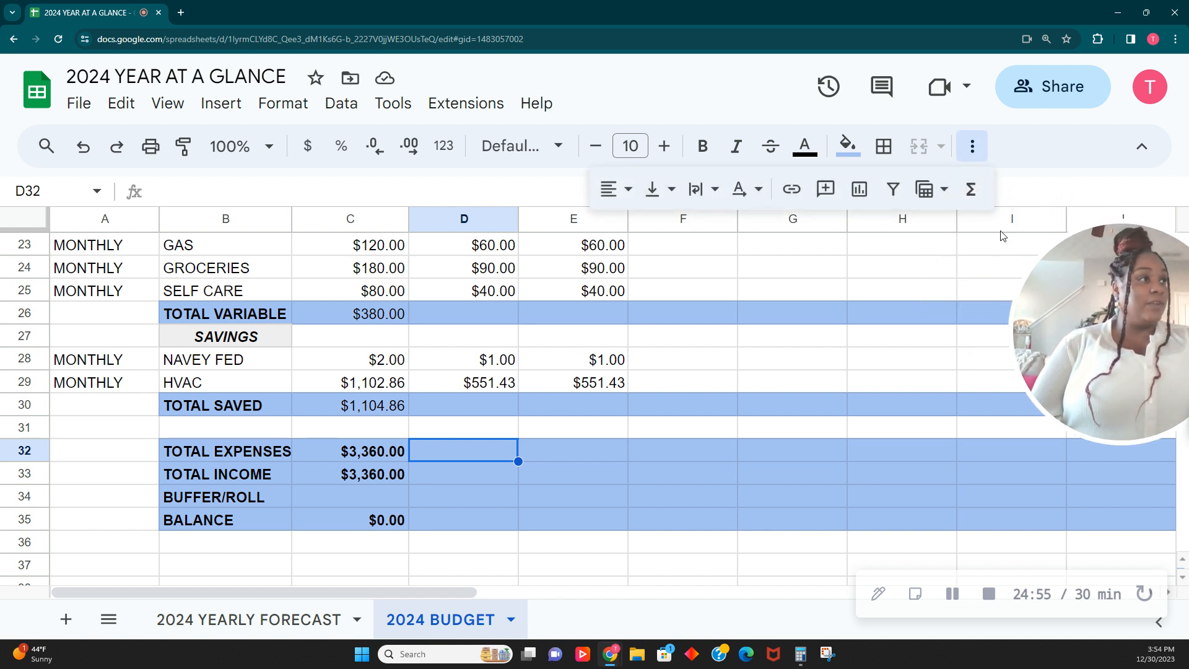
click(970, 189)
click(989, 231)
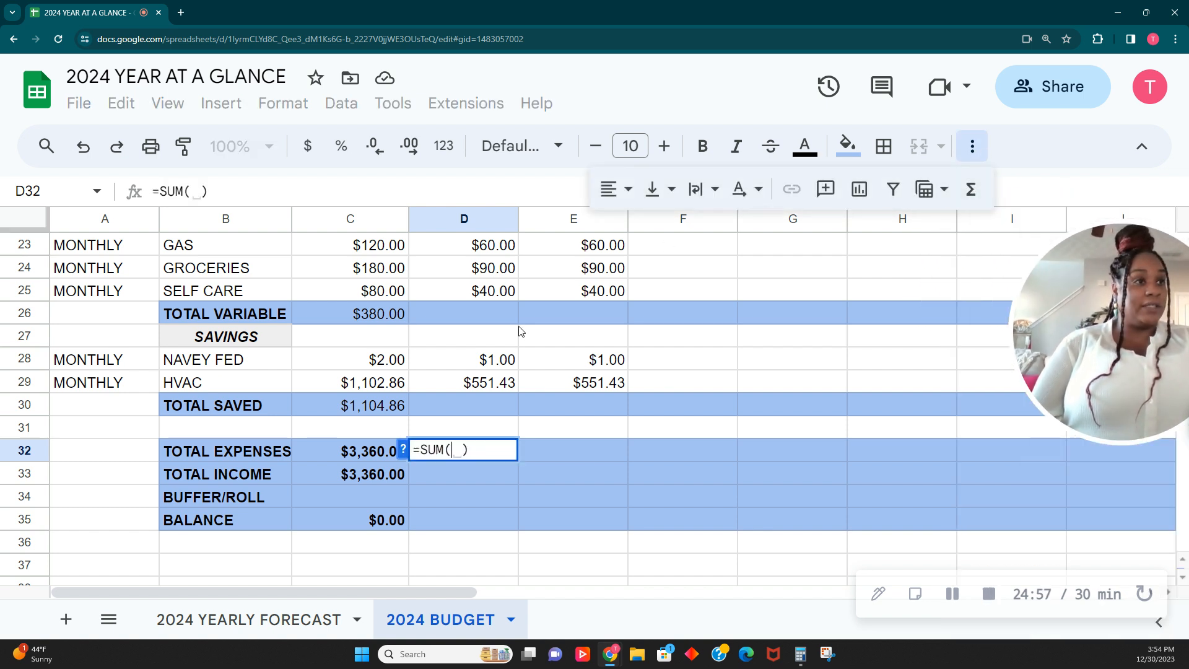
scroll(484, 409, up, 1)
drag(461, 477, 477, 294)
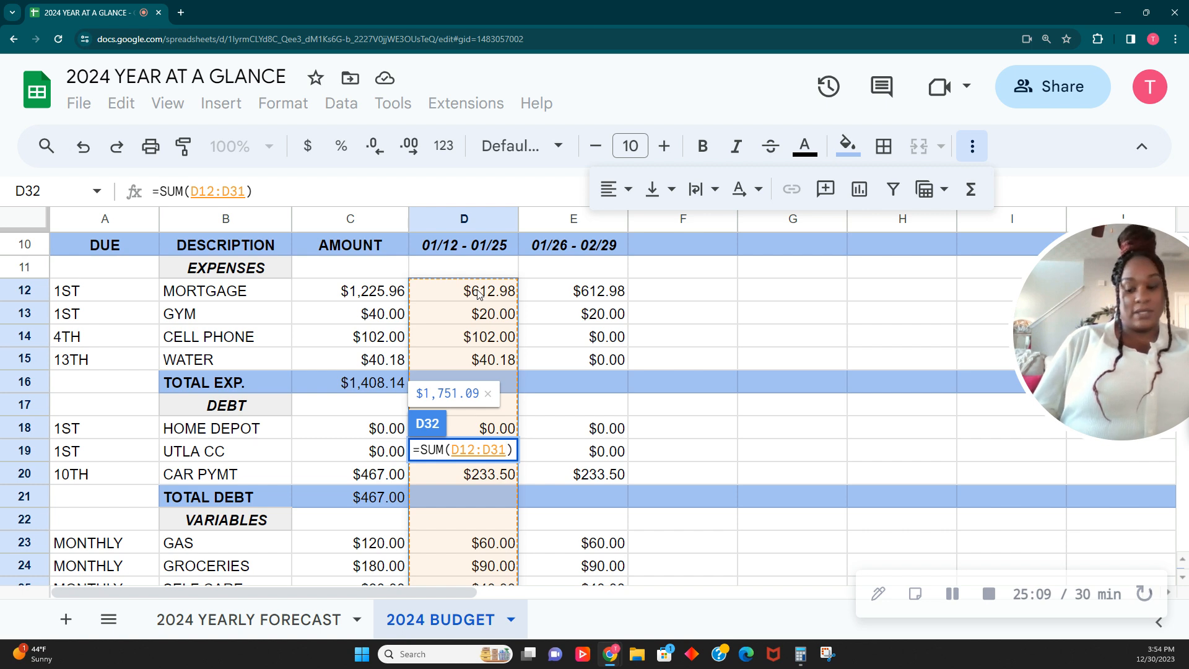
key(Tab)
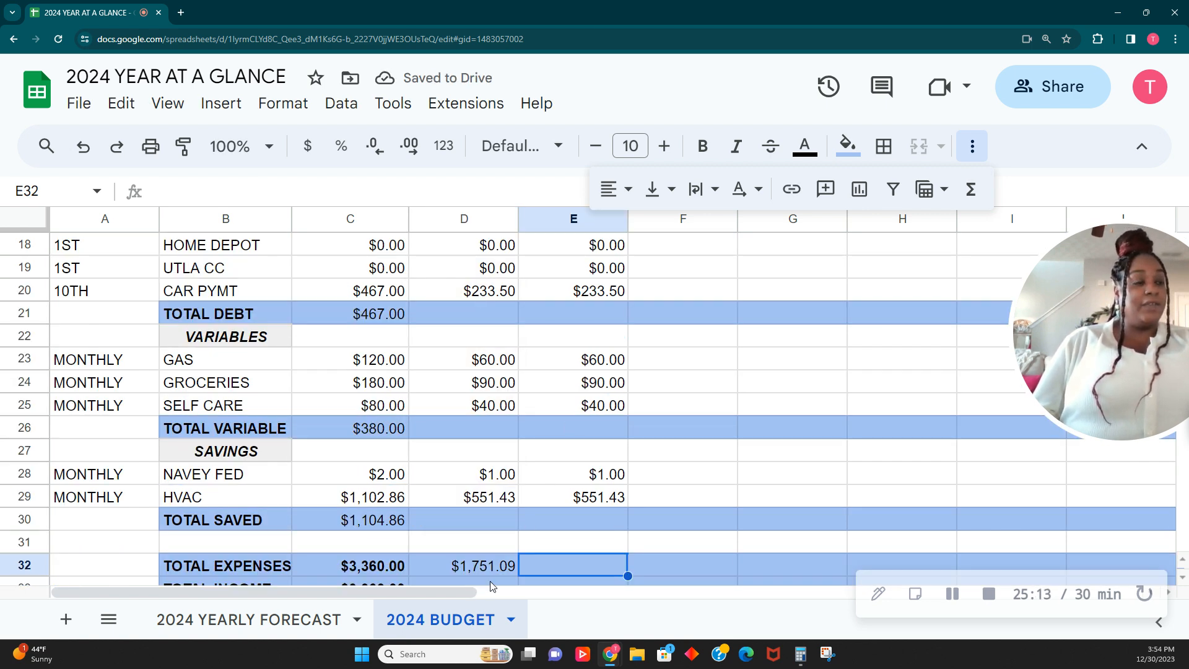
Fill the total expenses formula in D32 across the pay-period columns through J32.
scroll(495, 318, up, 3)
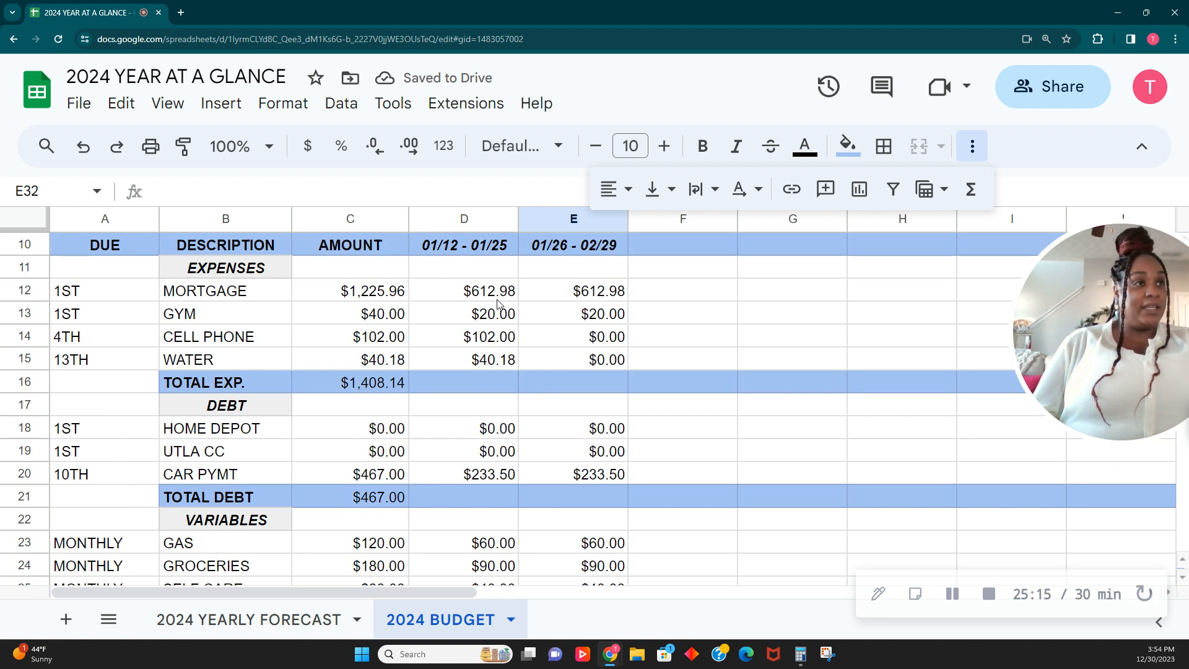
scroll(496, 433, down, 4)
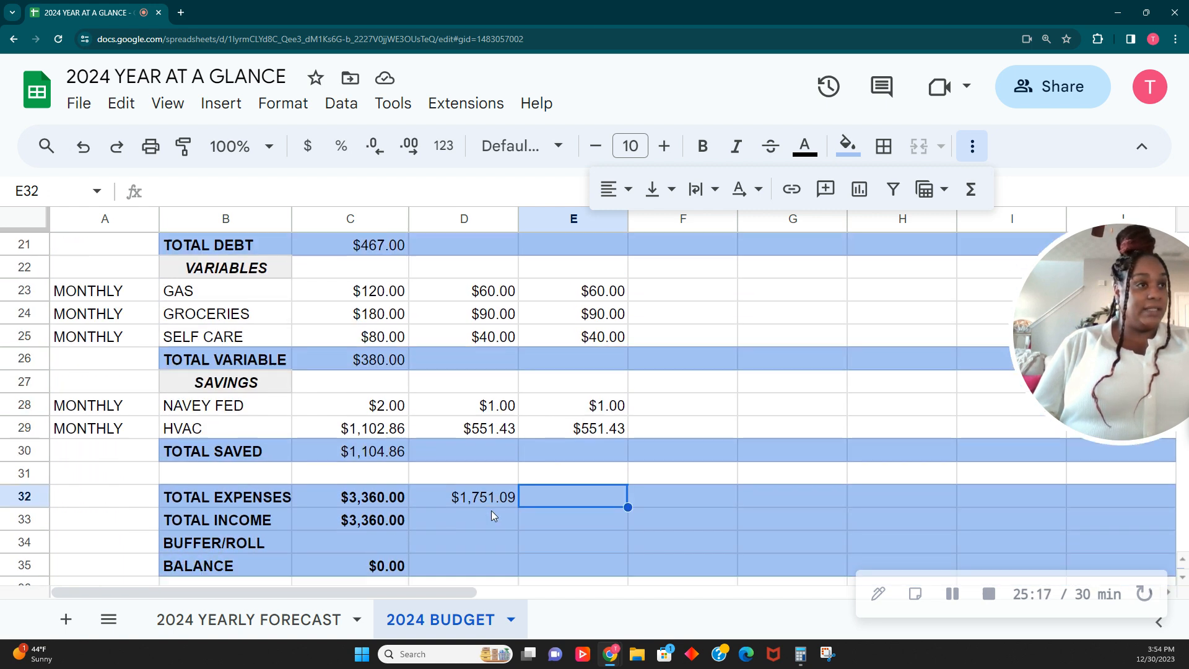
click(504, 504)
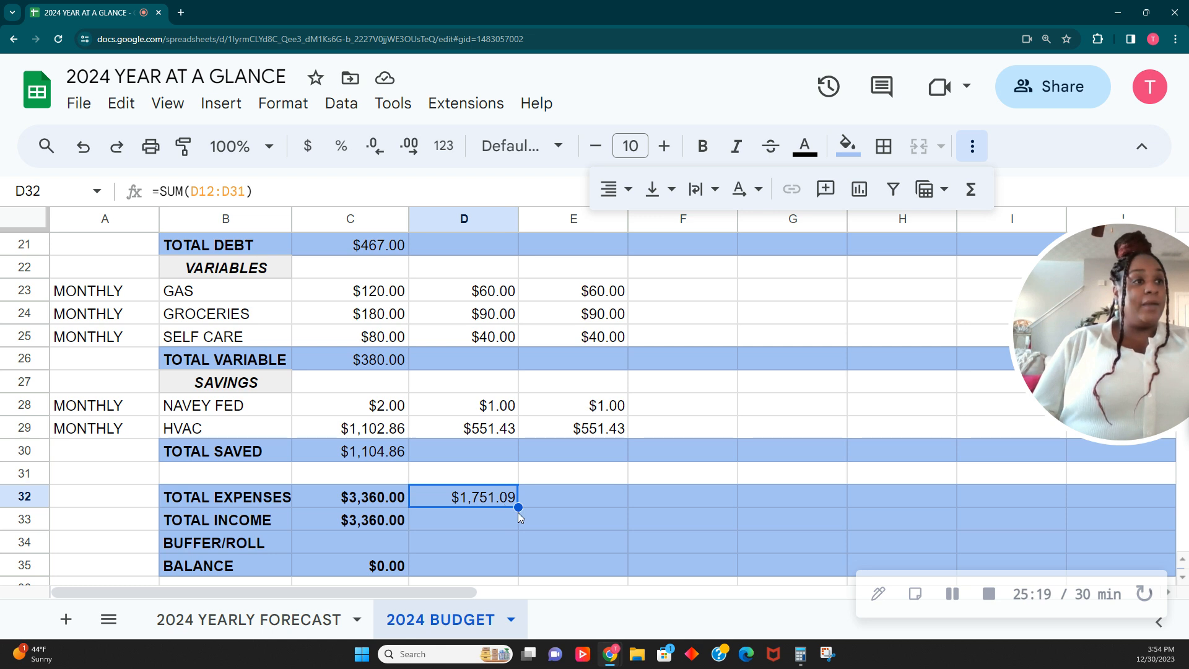
click(453, 536)
click(467, 504)
drag(520, 508, 1152, 507)
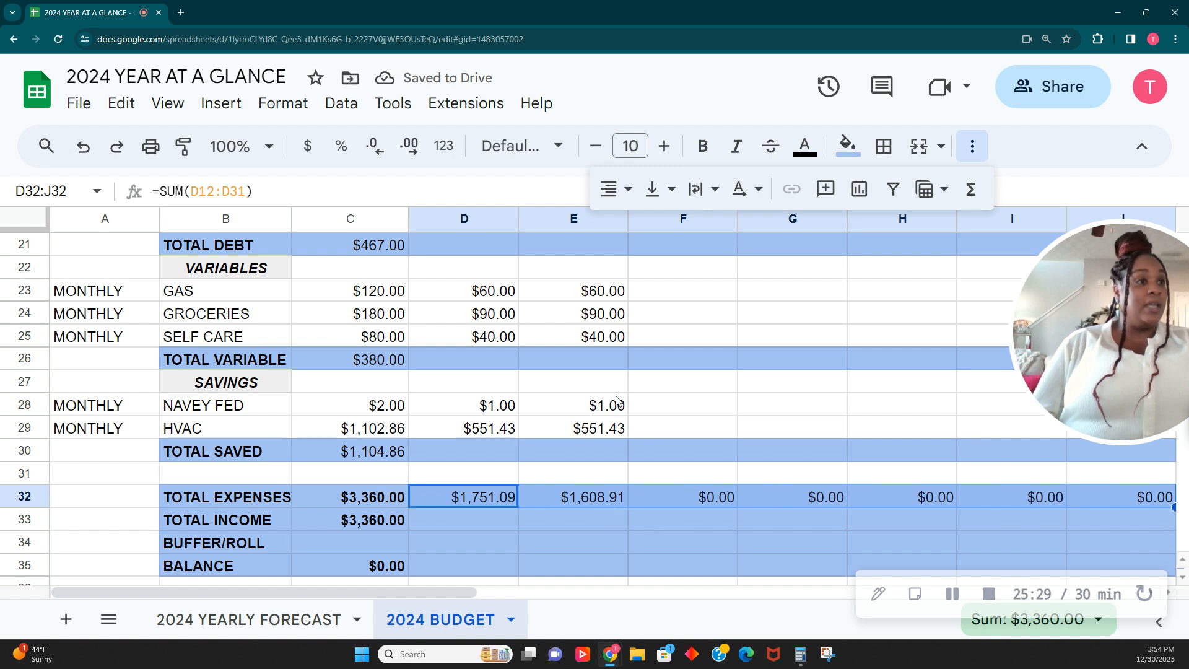
Check the total expenses formula in E32 against the 01/26 - 02/29 amounts from E12 down.
scroll(595, 405, up, 1)
click(587, 526)
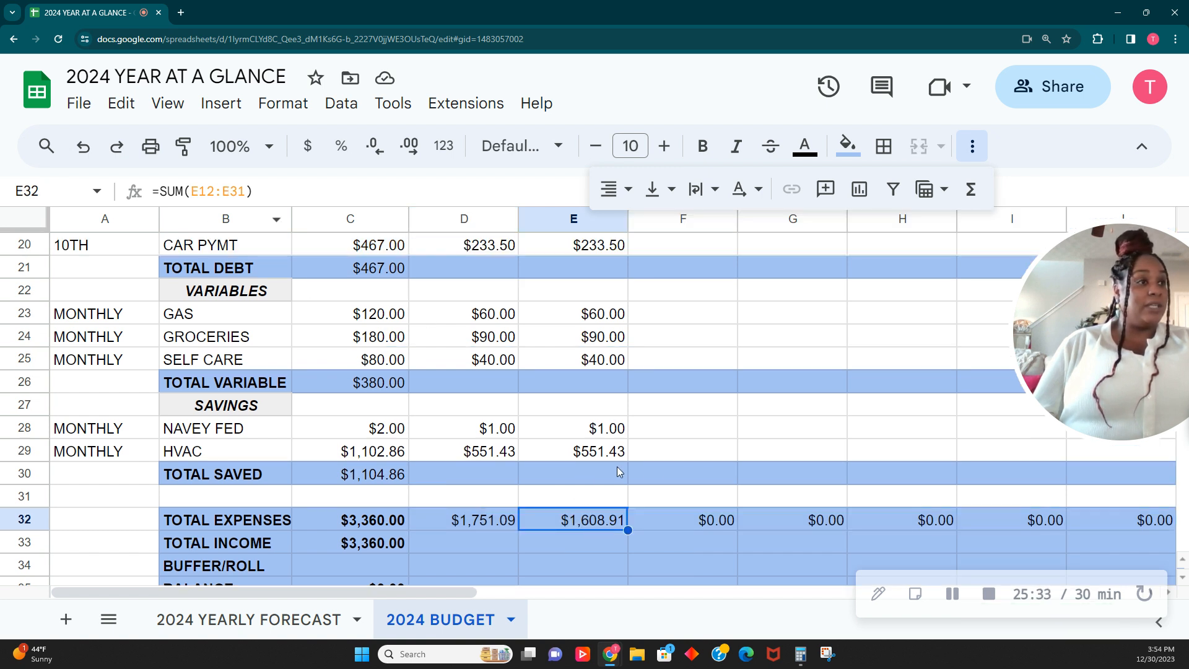
click(590, 498)
scroll(590, 498, up, 6)
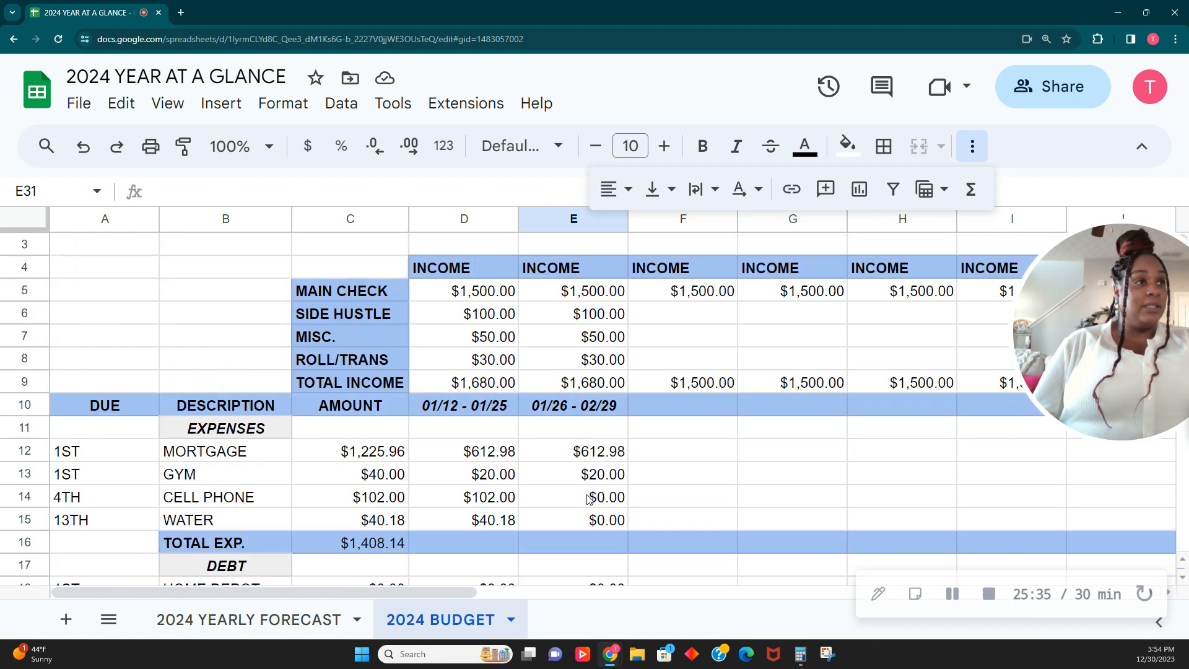
click(590, 442)
scroll(589, 474, down, 7)
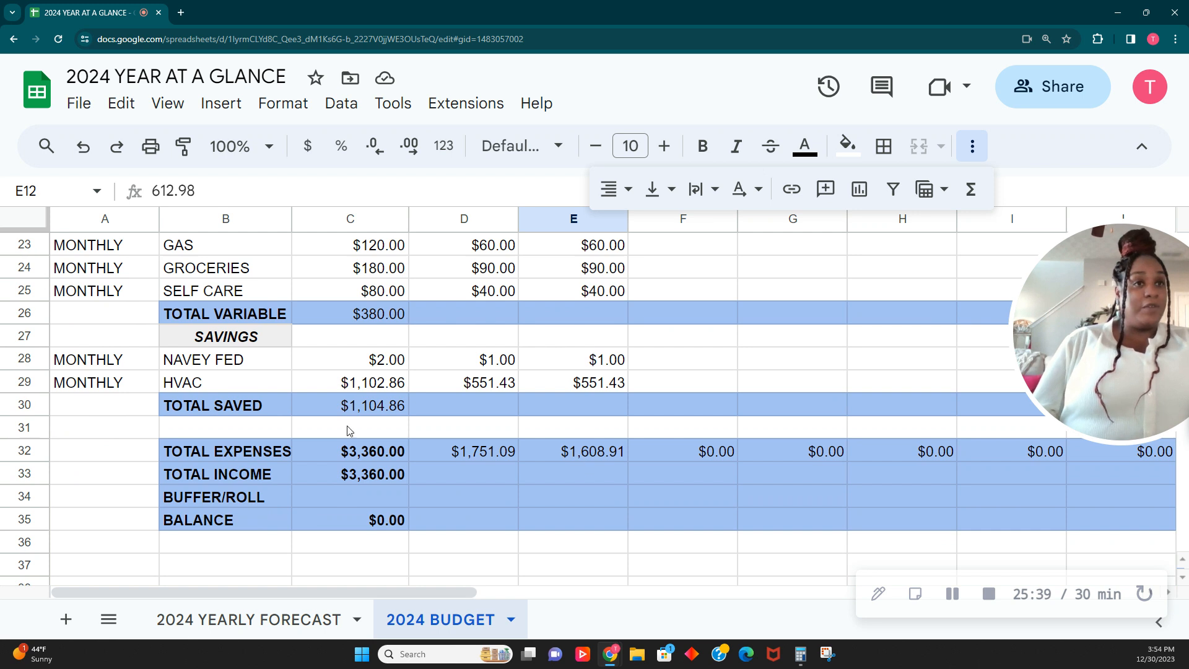
click(553, 458)
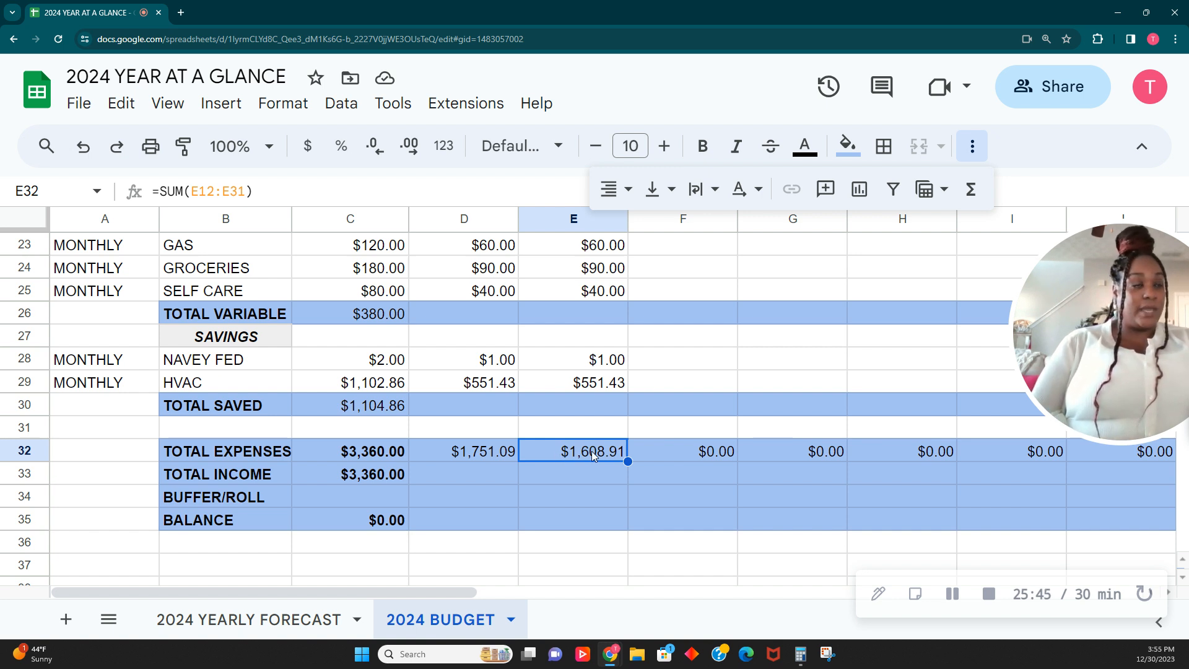
Link the 01/12 - 01/25 cell of the bottom TOTAL INCOME row to the income total above by entering =D9 in D33.
click(498, 485)
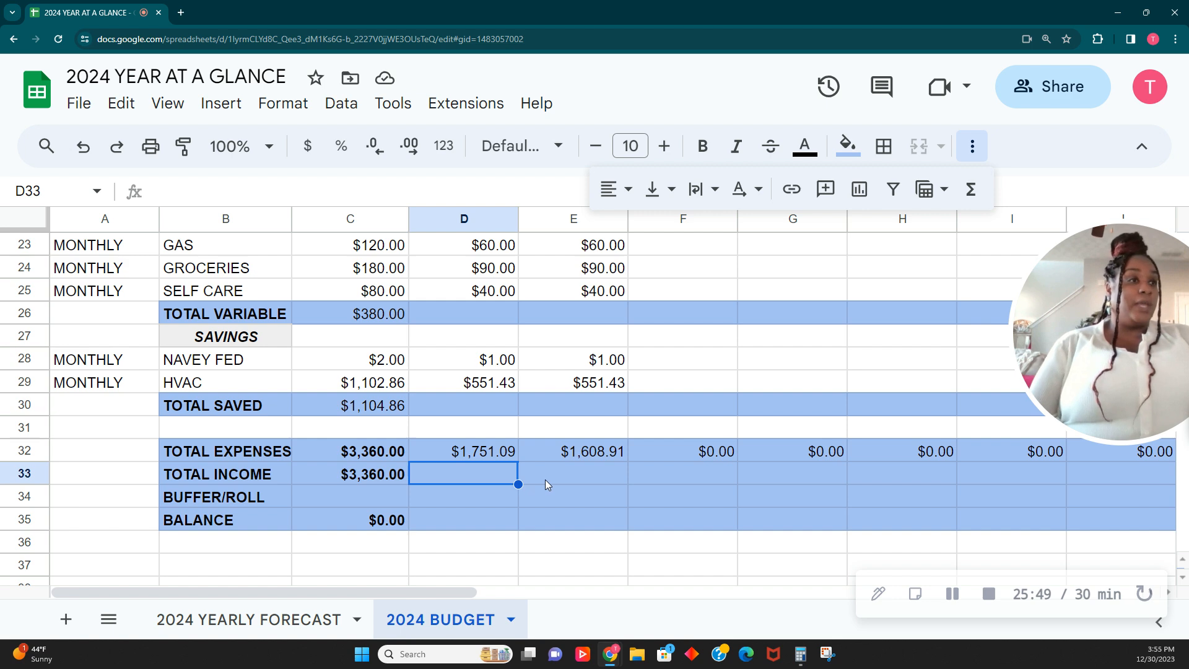
scroll(594, 507, up, 1)
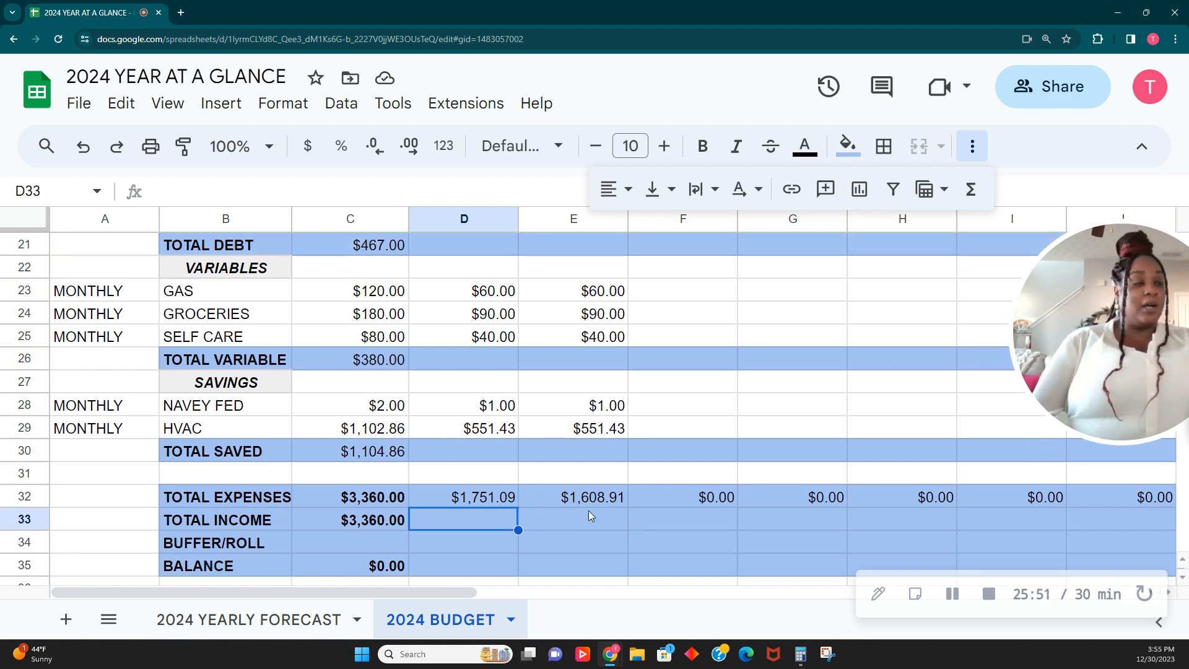
text(=)
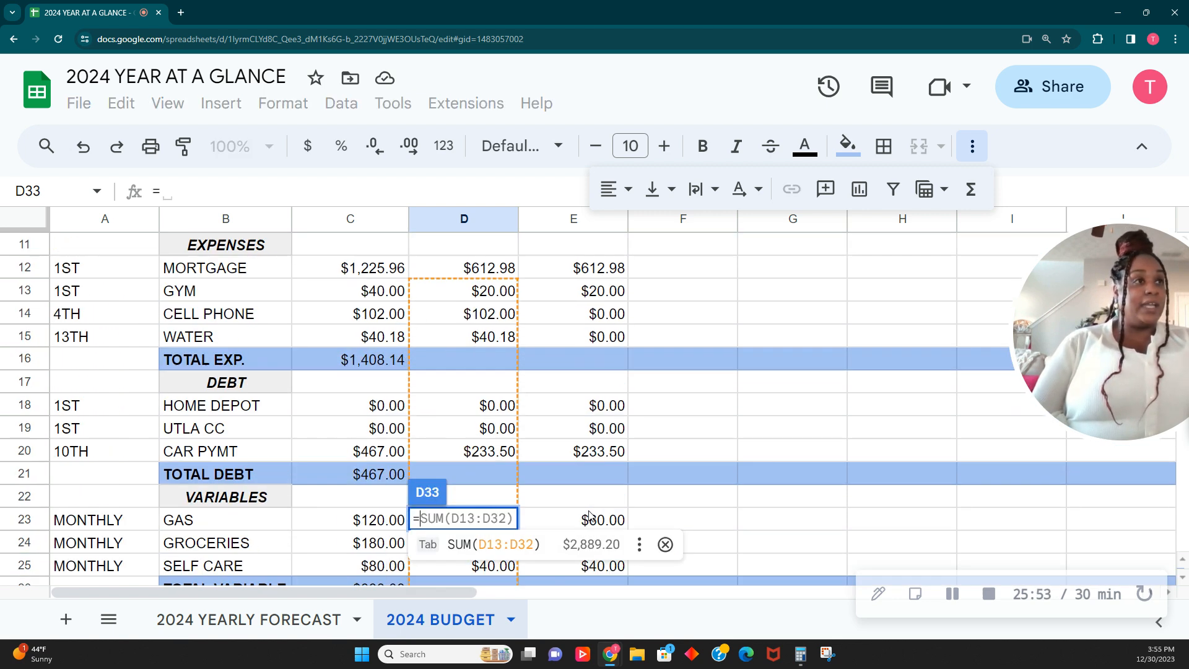
click(477, 313)
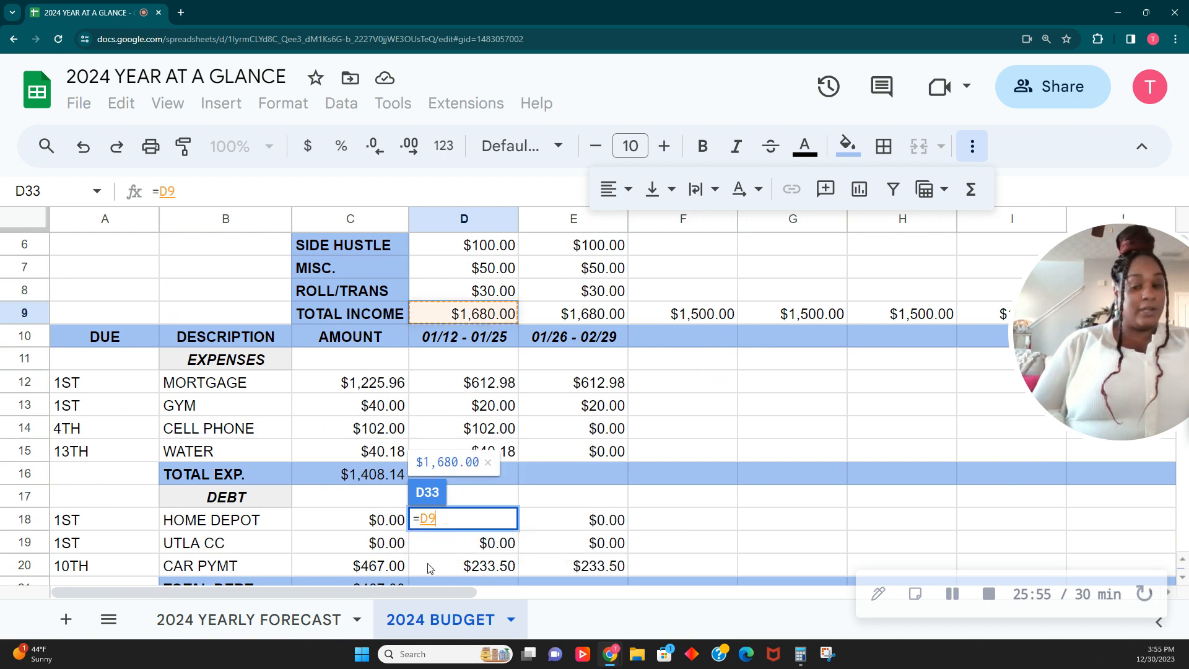
key(Tab)
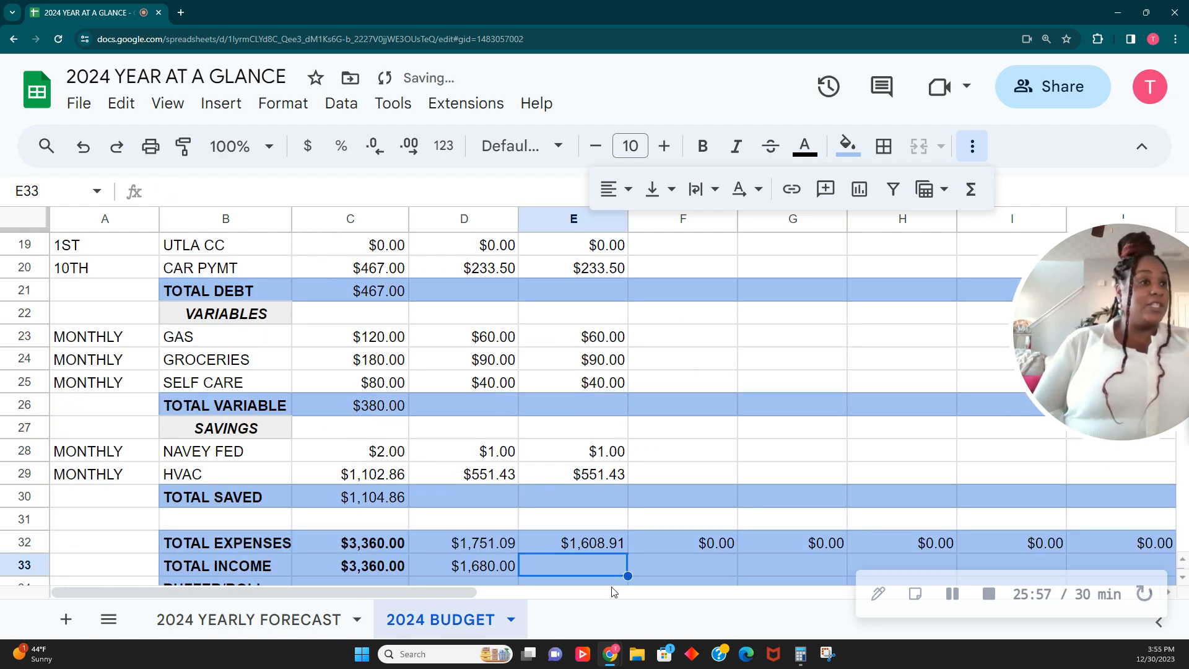
Fill the total income formula in D33 across the pay-period columns through I33.
scroll(585, 527, up, 5)
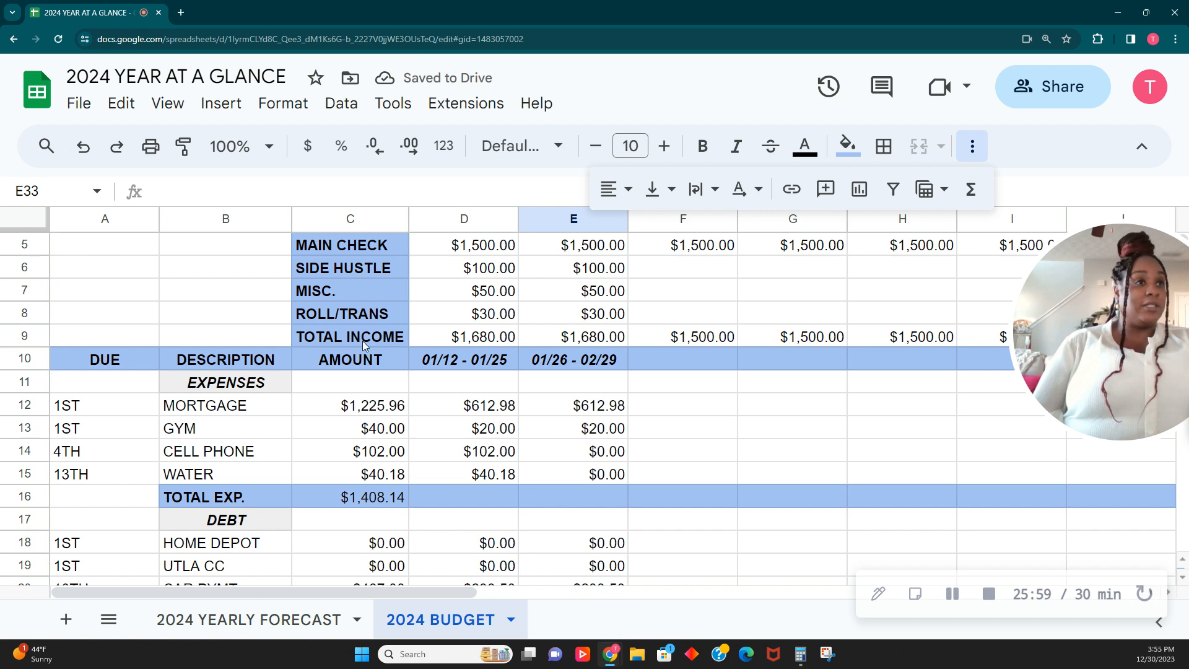
scroll(573, 428, down, 7)
scroll(572, 429, down, 1)
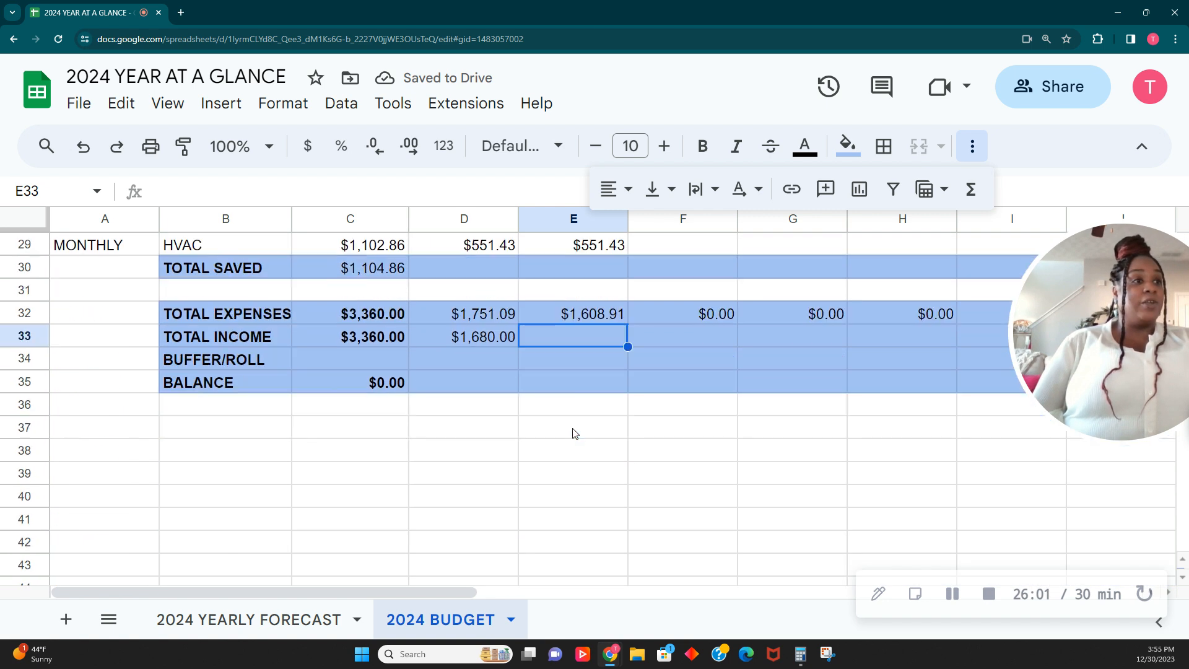
click(503, 344)
drag(516, 348, 1060, 347)
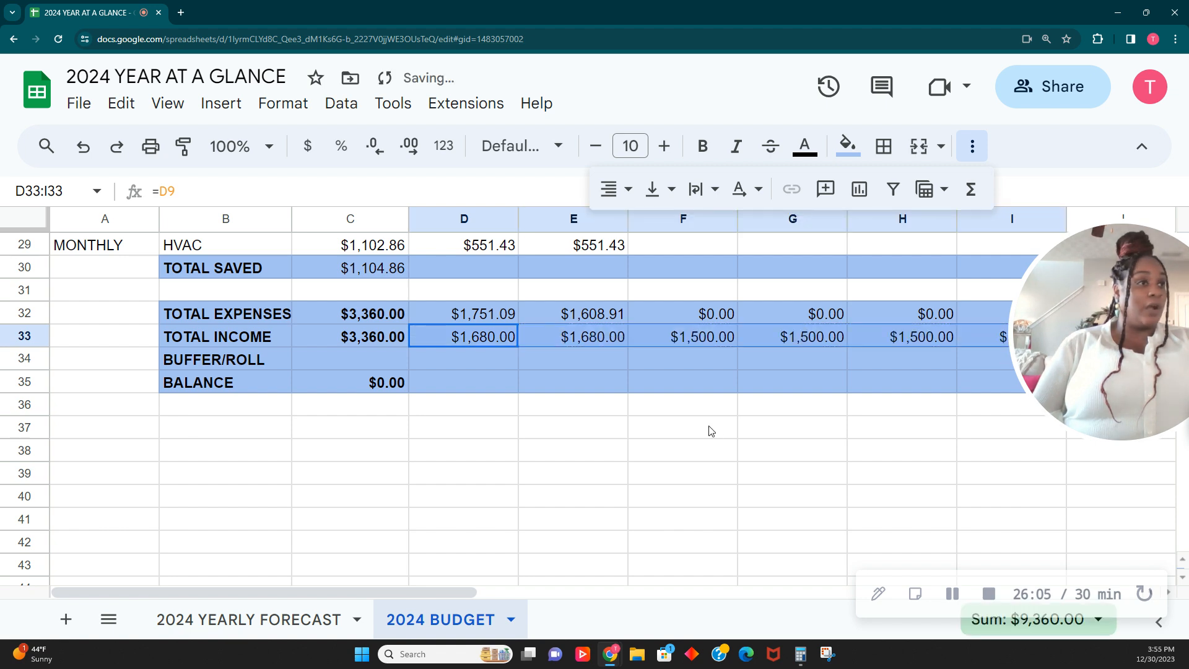
scroll(549, 429, up, 2)
scroll(549, 428, up, 6)
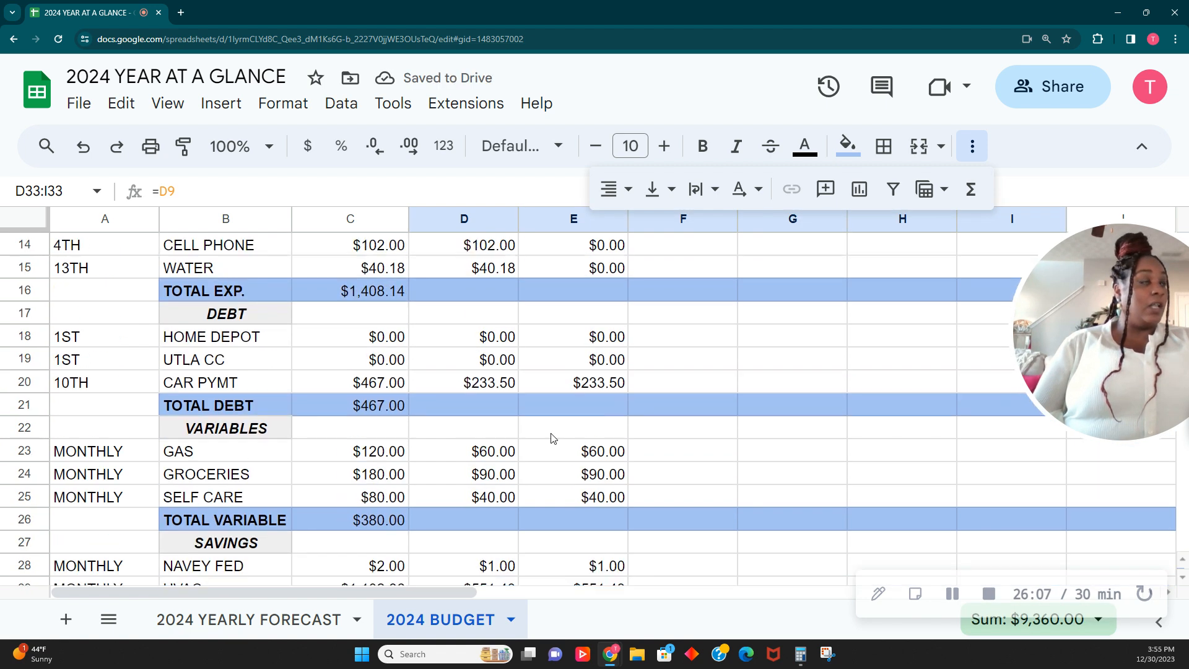
scroll(655, 406, down, 7)
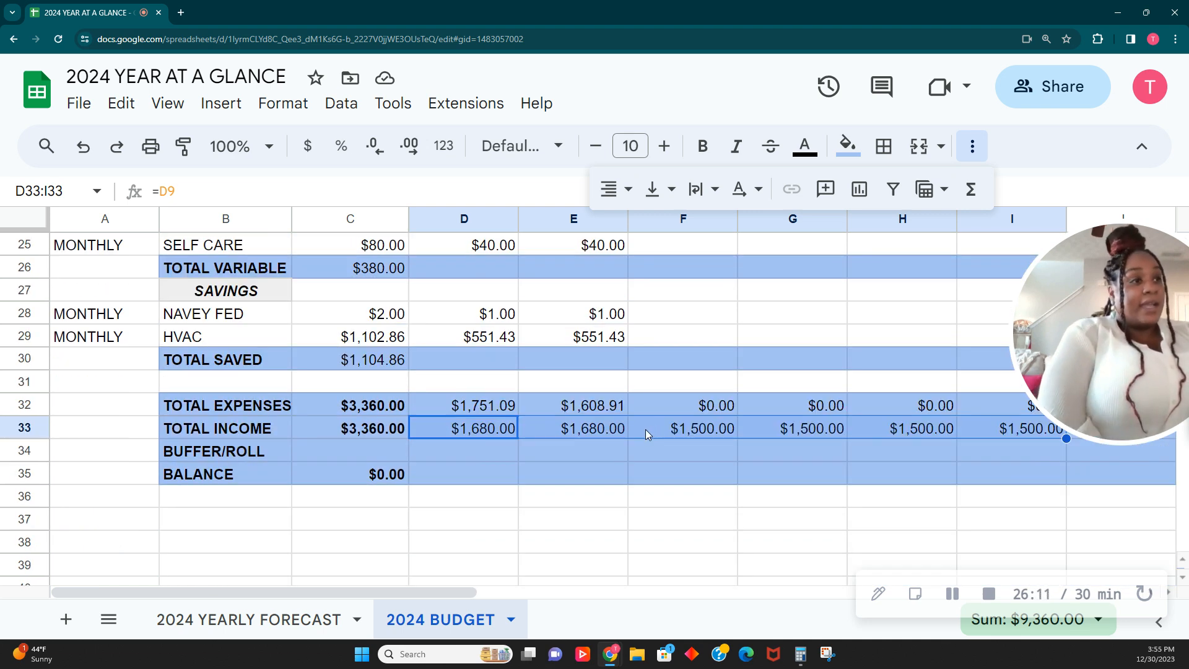
Examine the BUFFER/ROLL and BALANCE rows, including the balance formula in C35 and the income and expense cells it refers to.
click(493, 455)
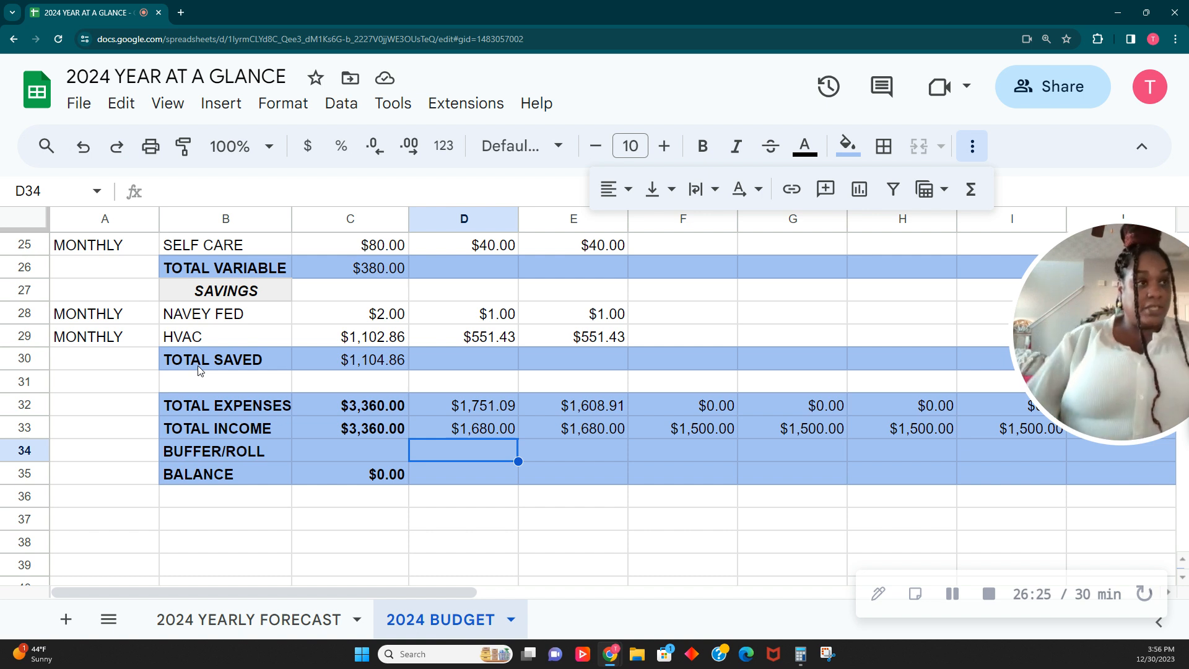
click(491, 474)
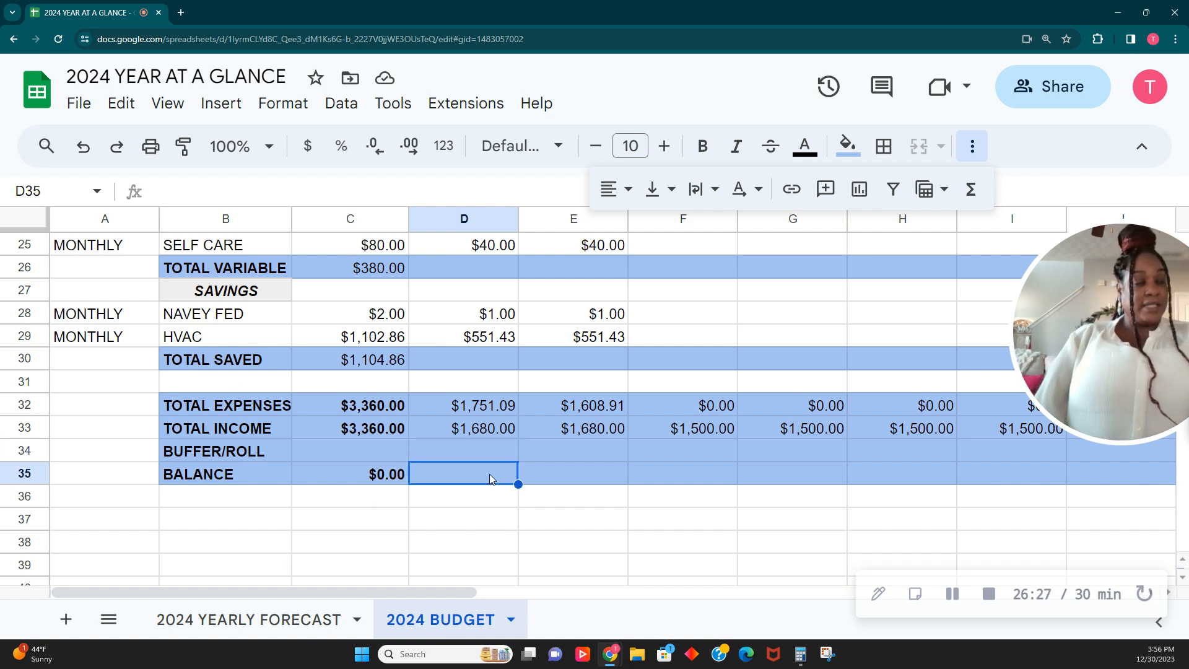
click(279, 452)
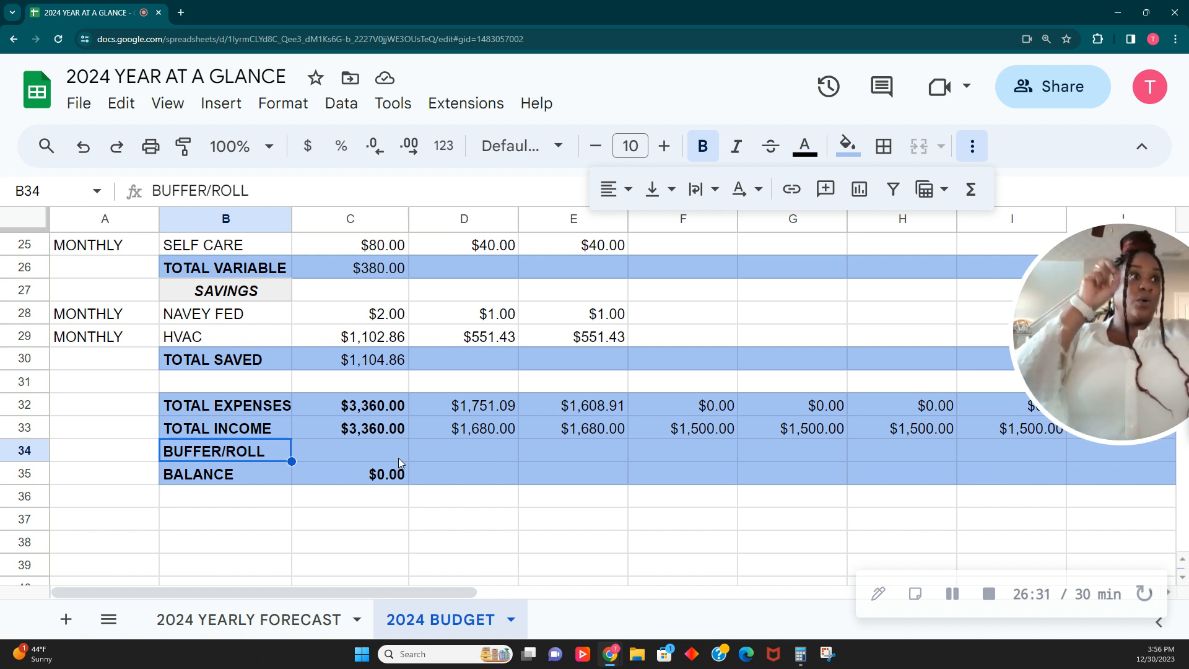
click(441, 451)
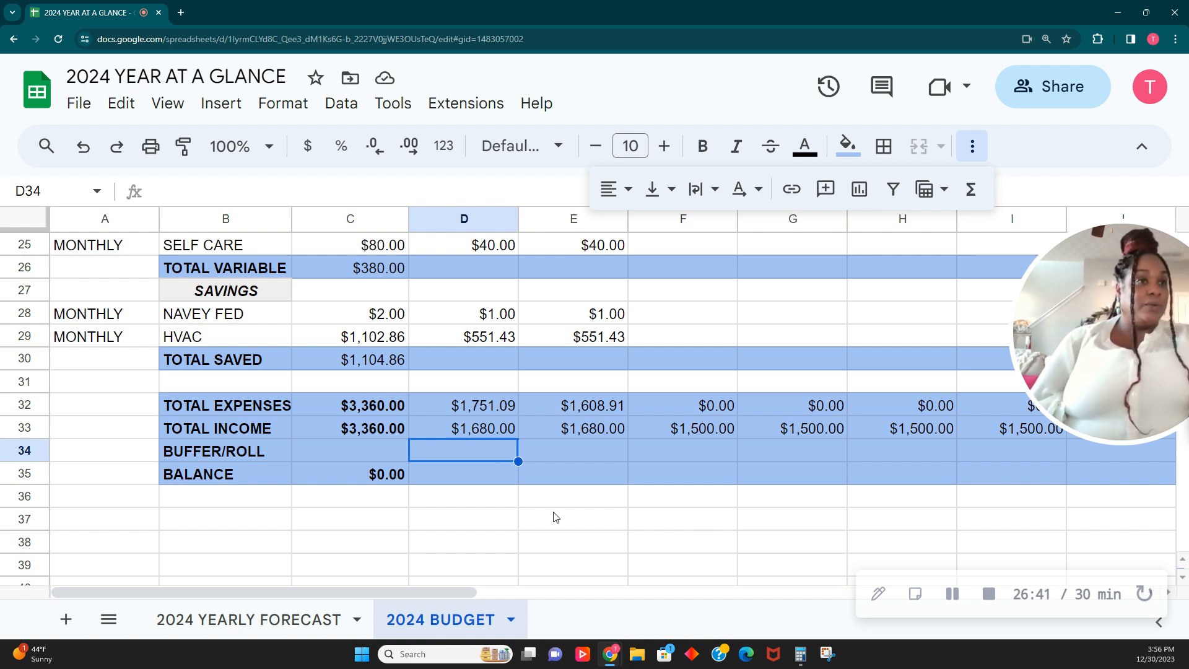
click(475, 479)
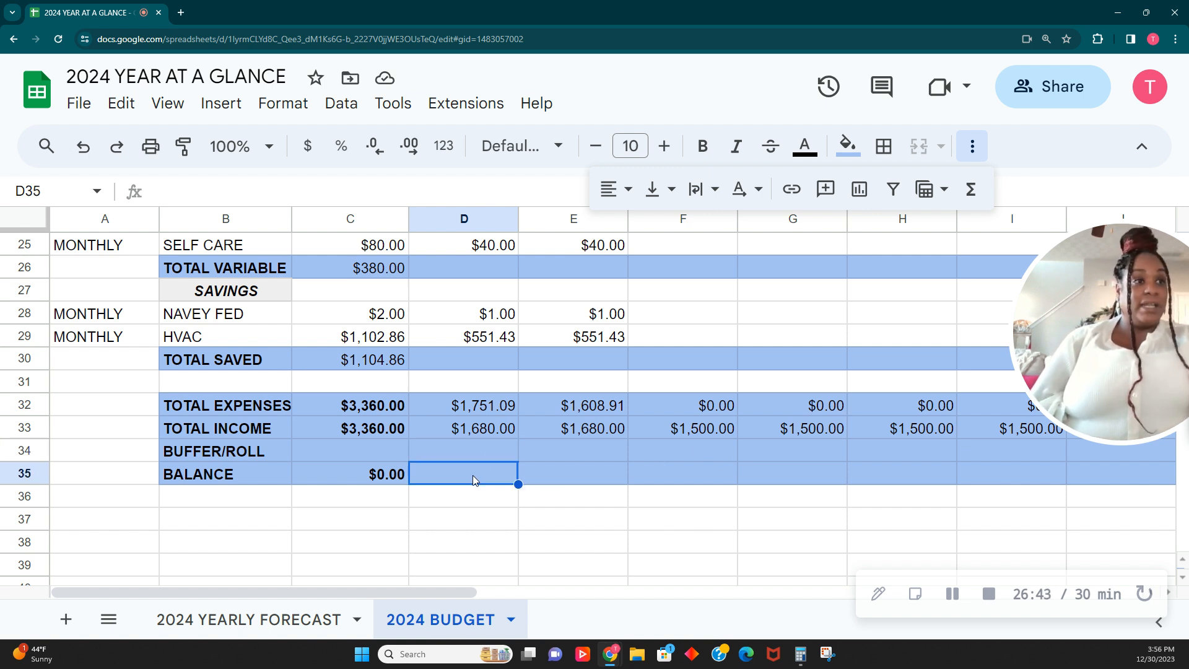
click(354, 477)
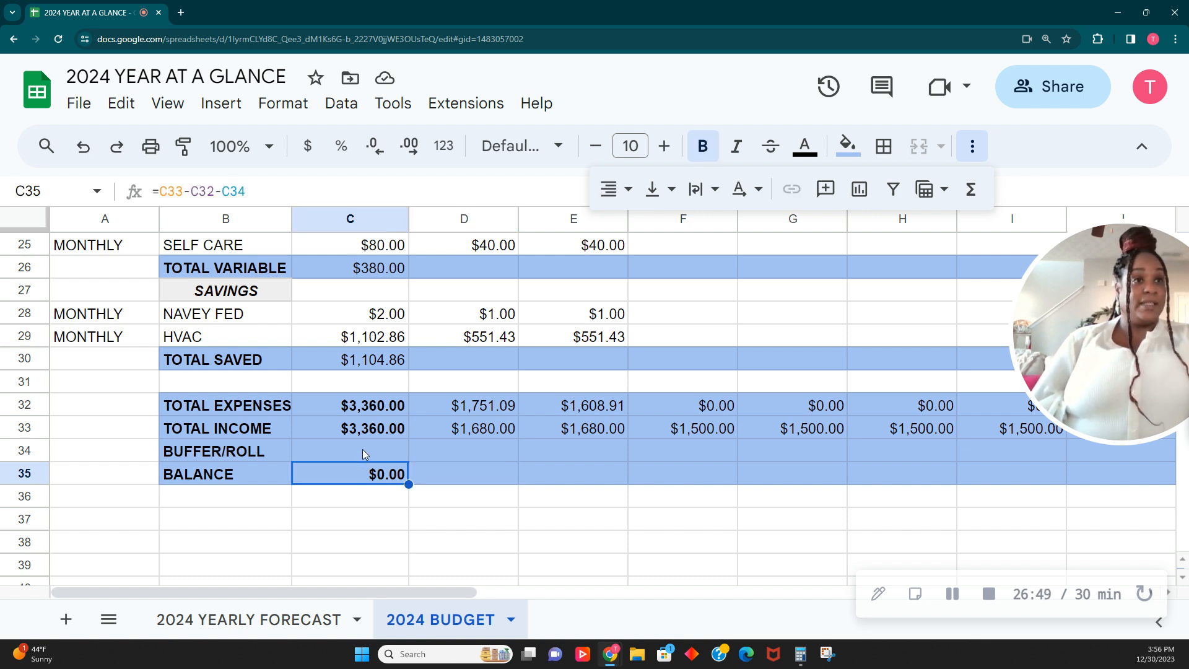
click(369, 431)
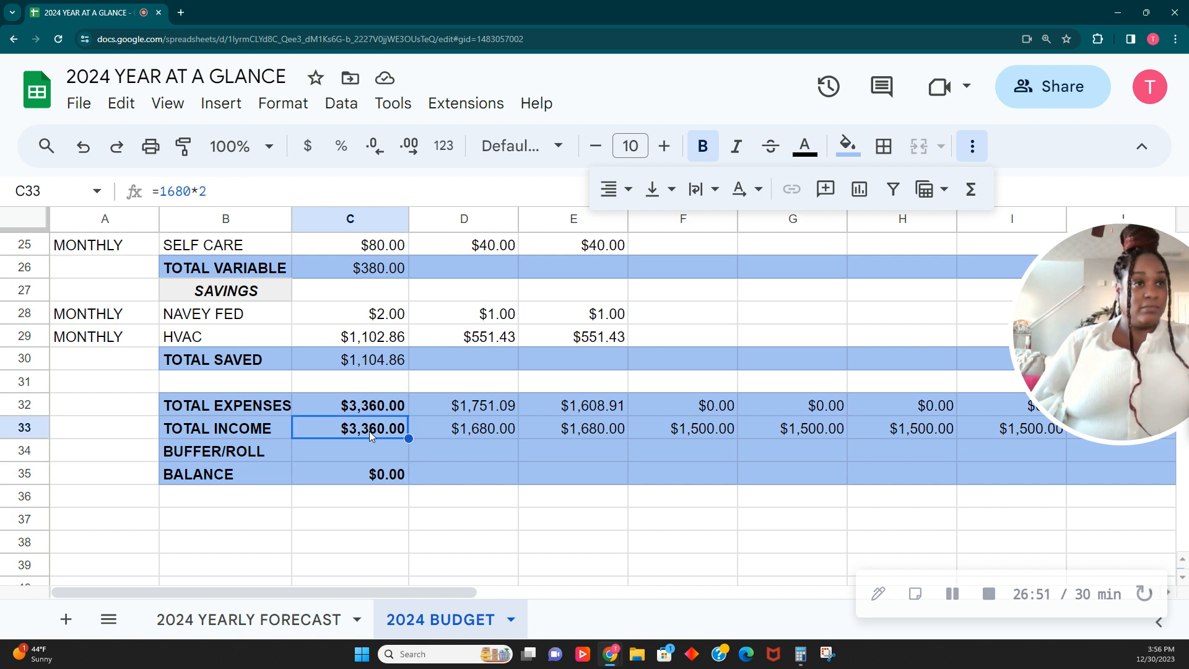
click(369, 408)
Fill the balance formula in C35 across the pay-period columns through J35.
click(381, 476)
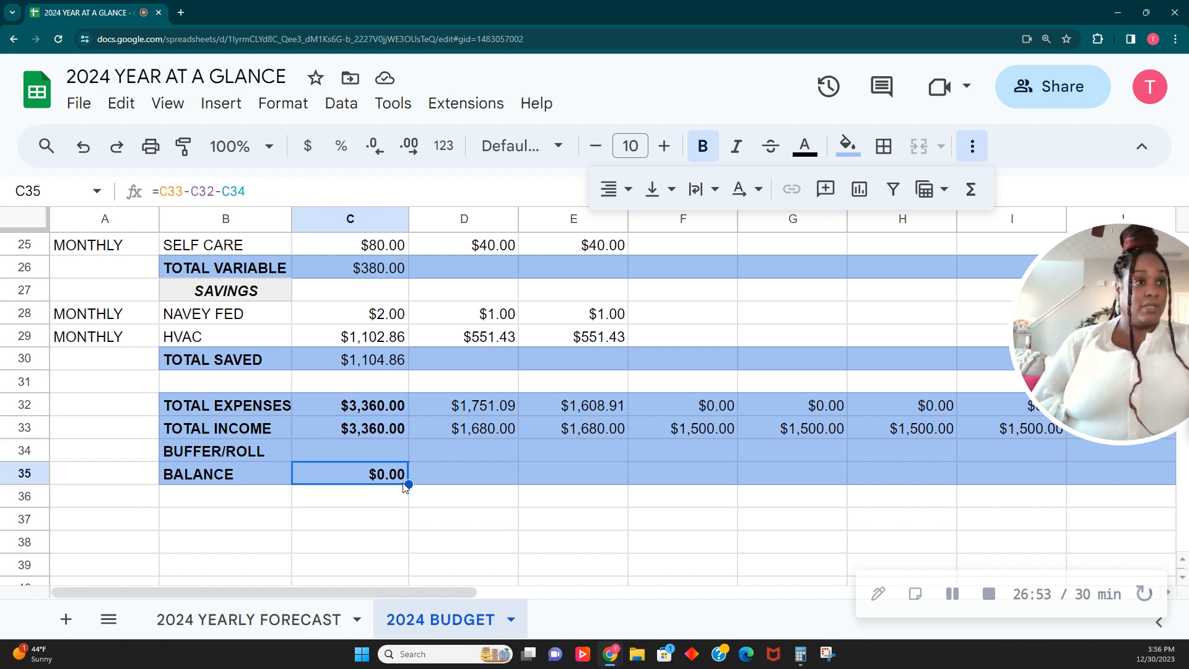
drag(409, 484, 548, 489)
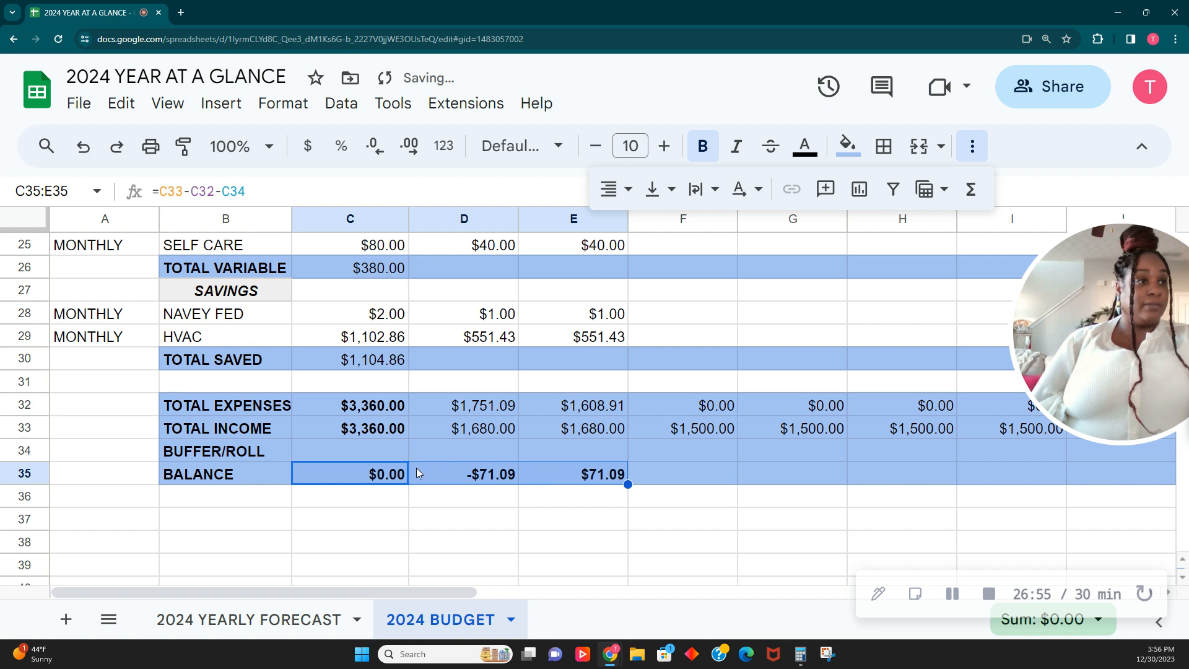
click(503, 503)
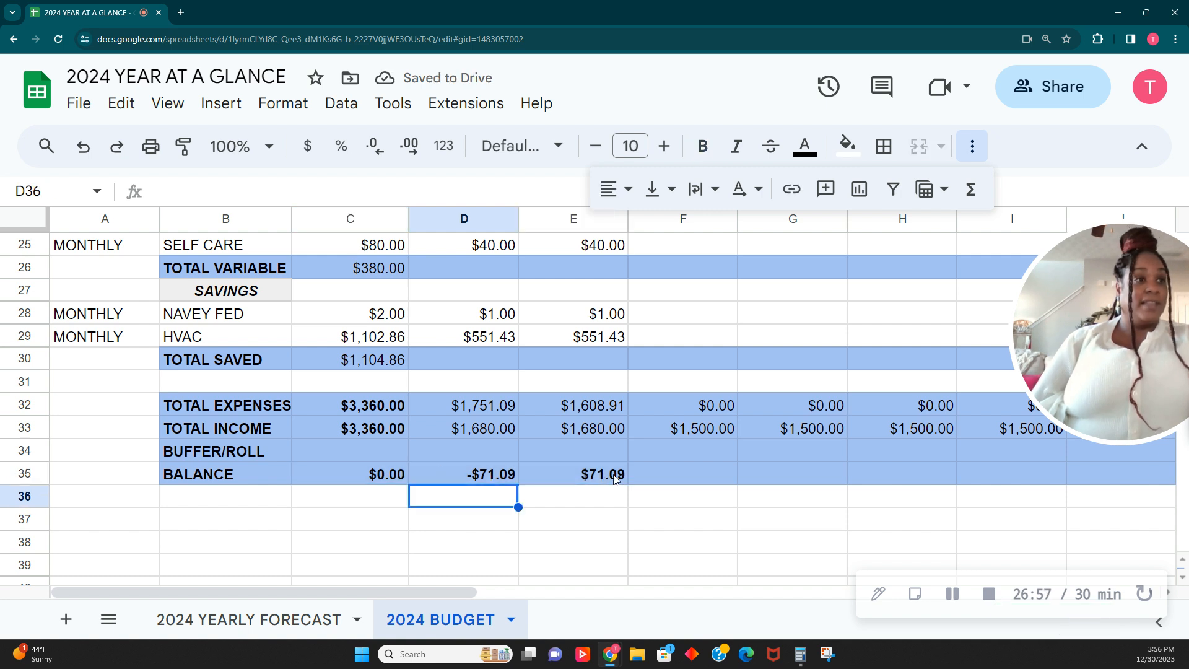
click(362, 474)
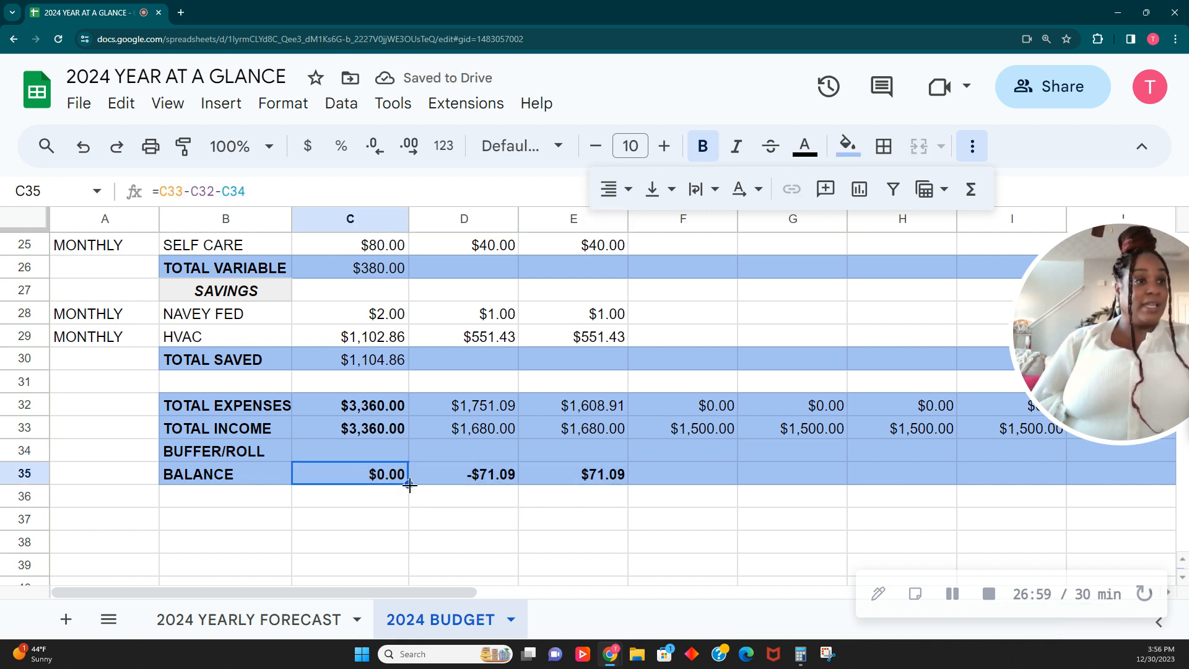
drag(746, 485, 1023, 488)
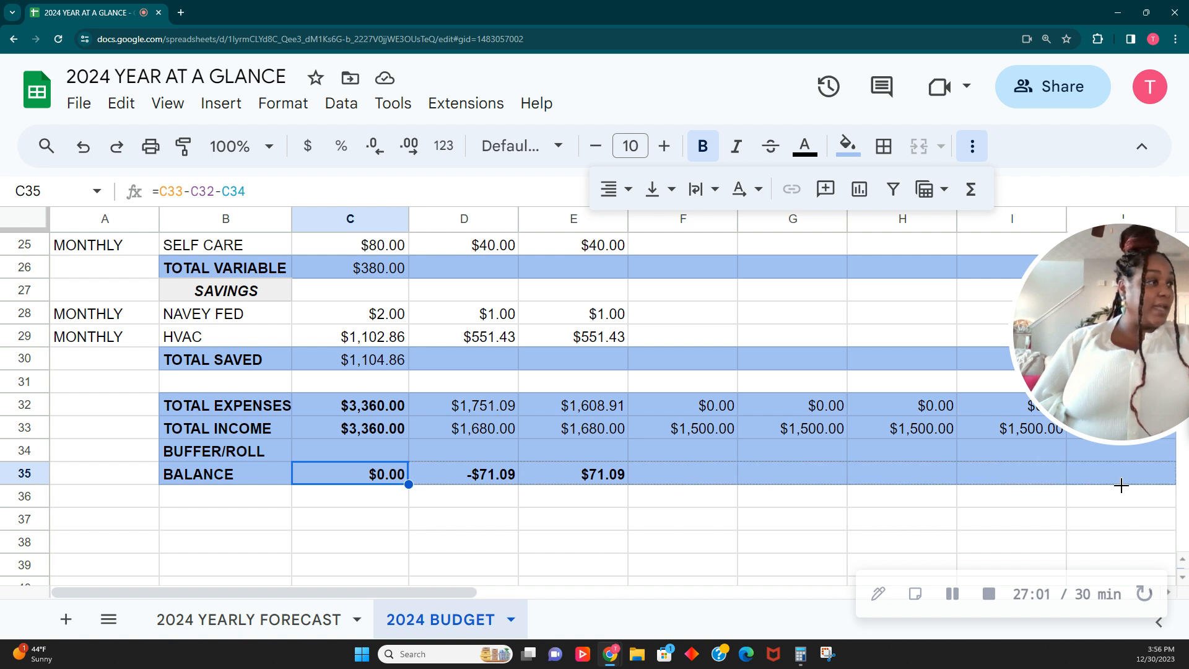
drag(1122, 485, 1122, 485)
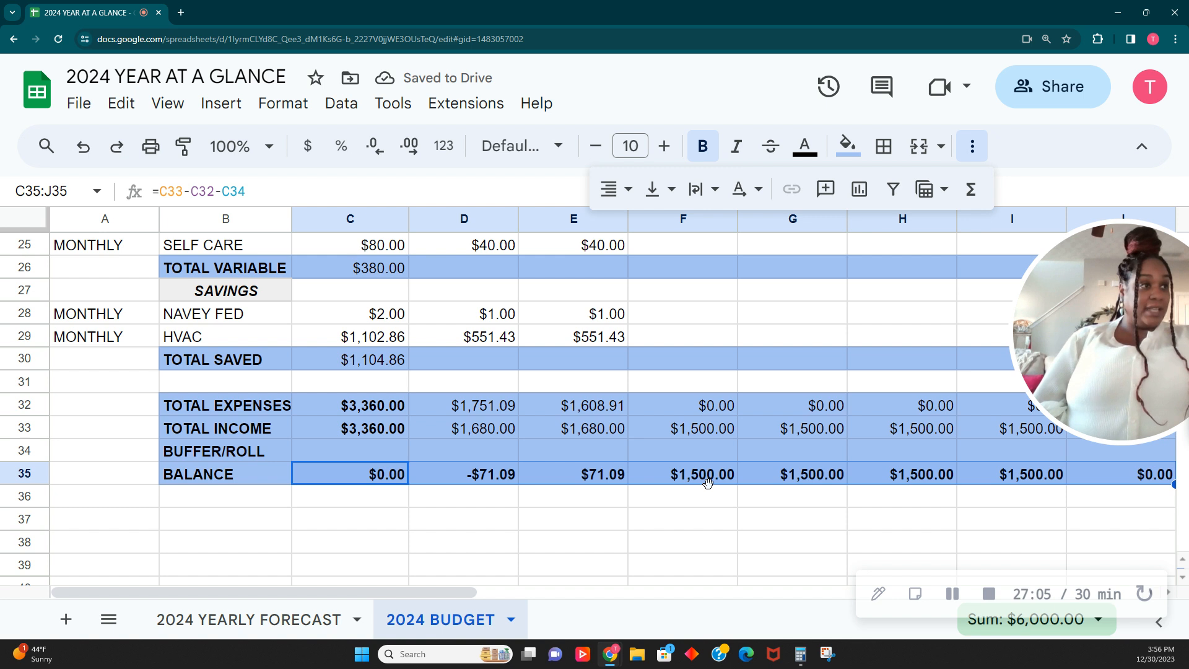
scroll(708, 482, up, 1)
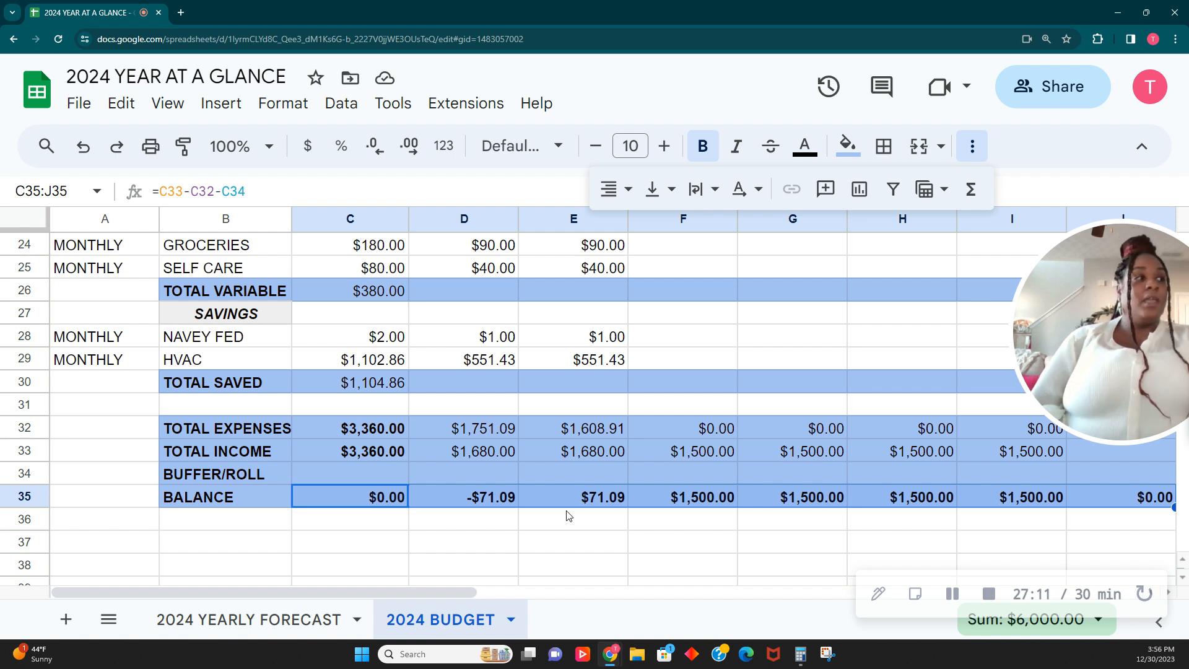
Switch to Calculator and subtract the 71.09 shortfall in D35 from the 612.98 mortgage amount for 01/12 - 01/25.
click(460, 491)
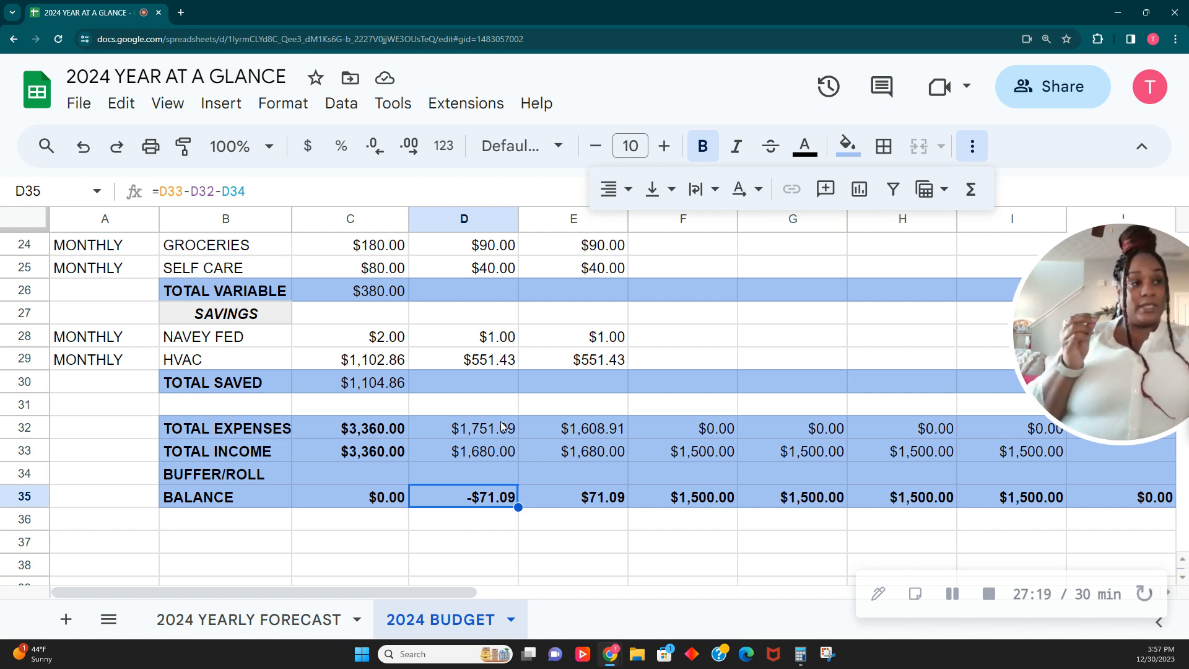
scroll(499, 495, up, 5)
scroll(488, 511, down, 3)
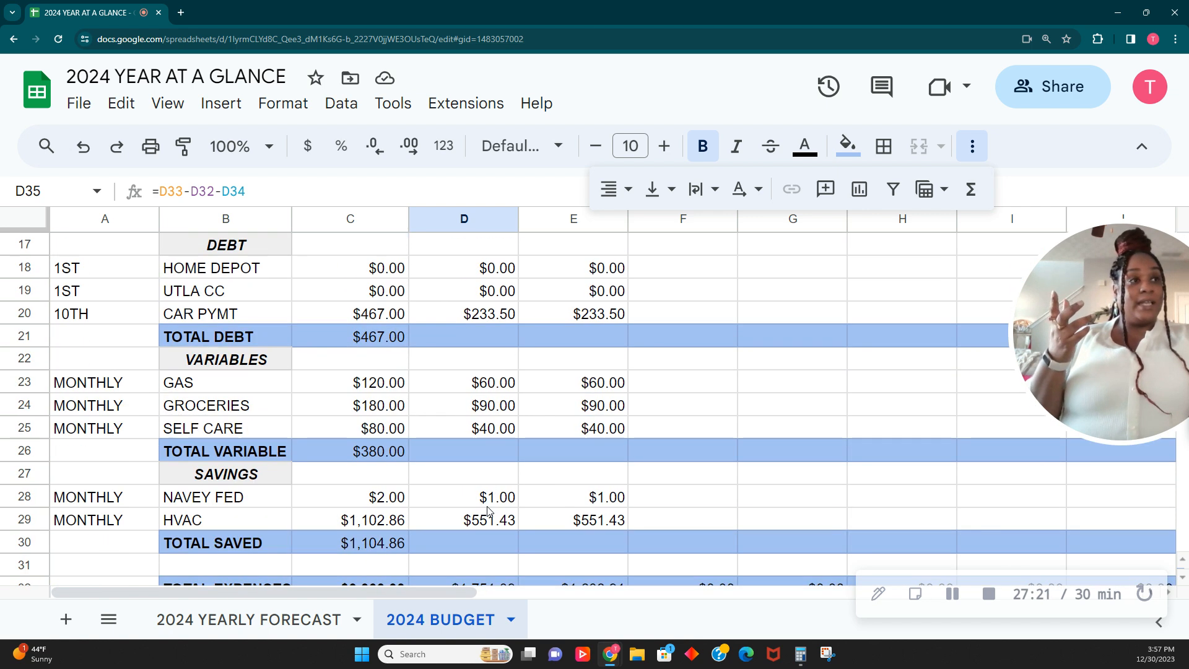
scroll(488, 512, up, 4)
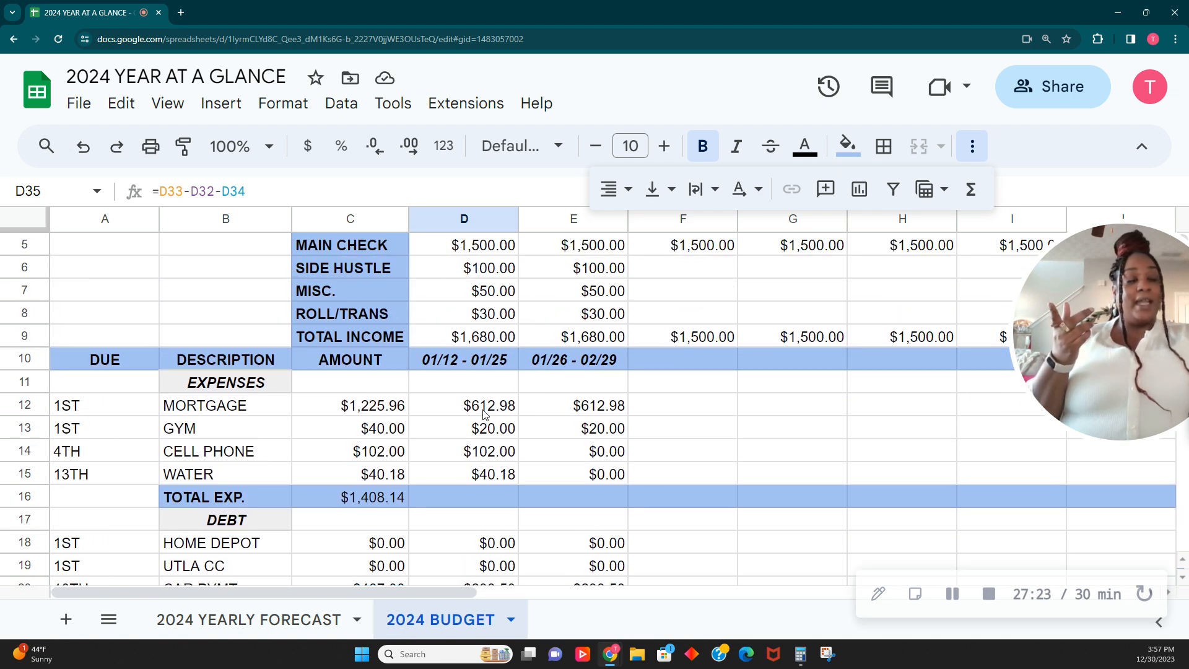
click(485, 414)
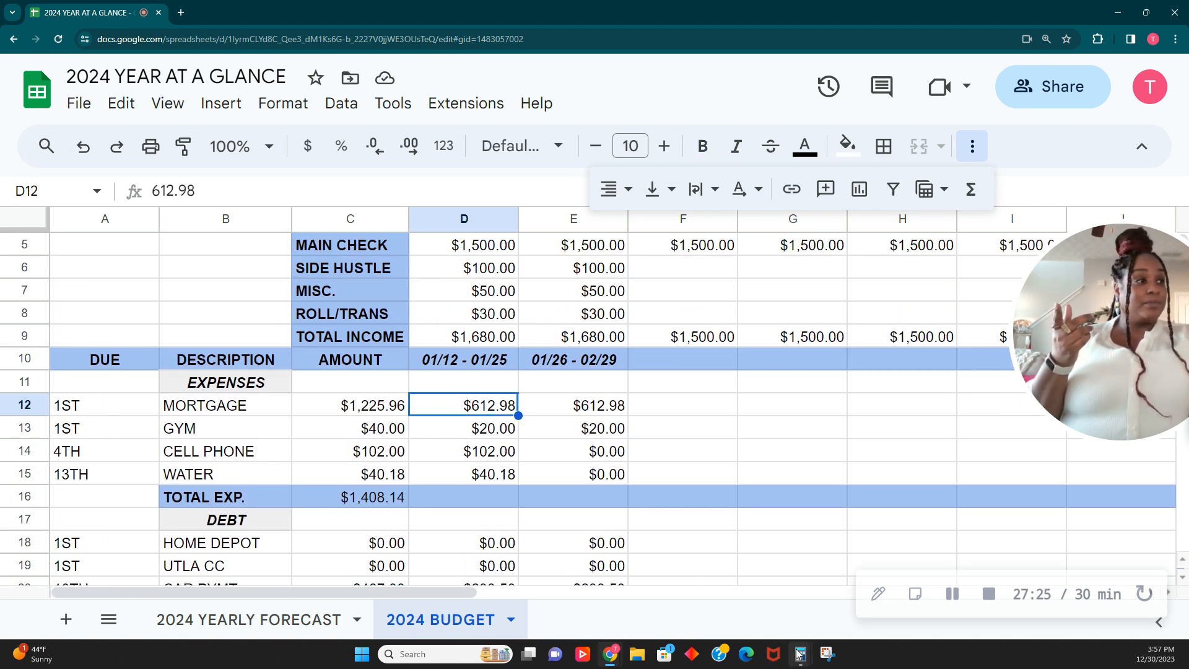
mouse_move(799, 655)
click(841, 620)
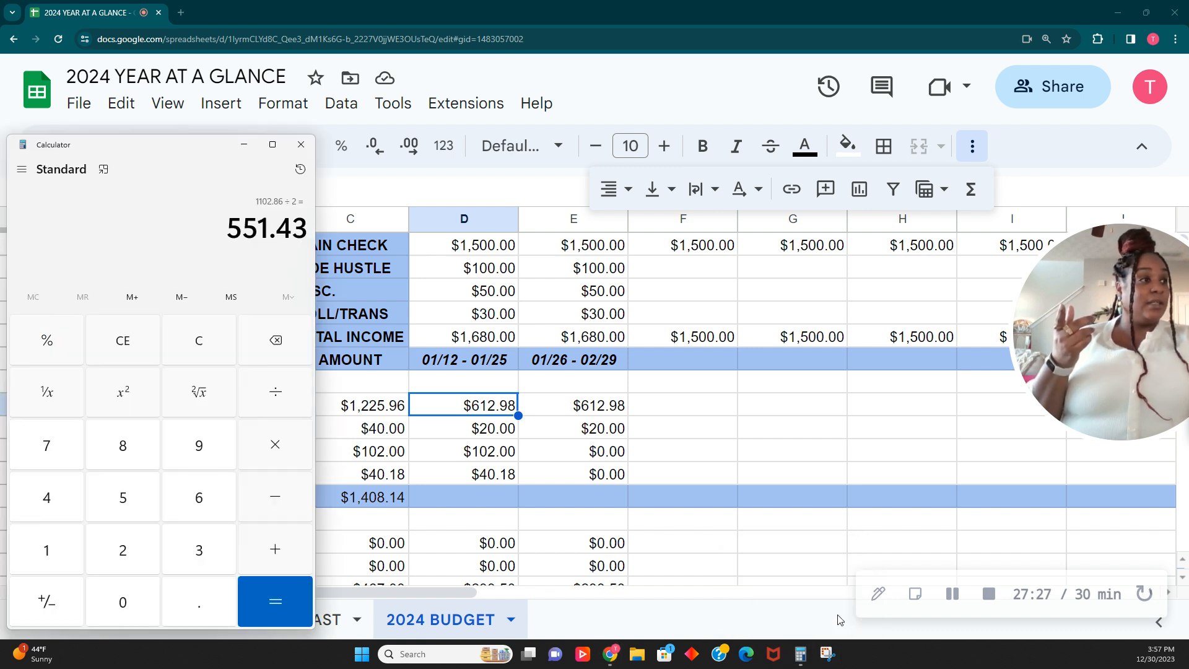
text(612.68)
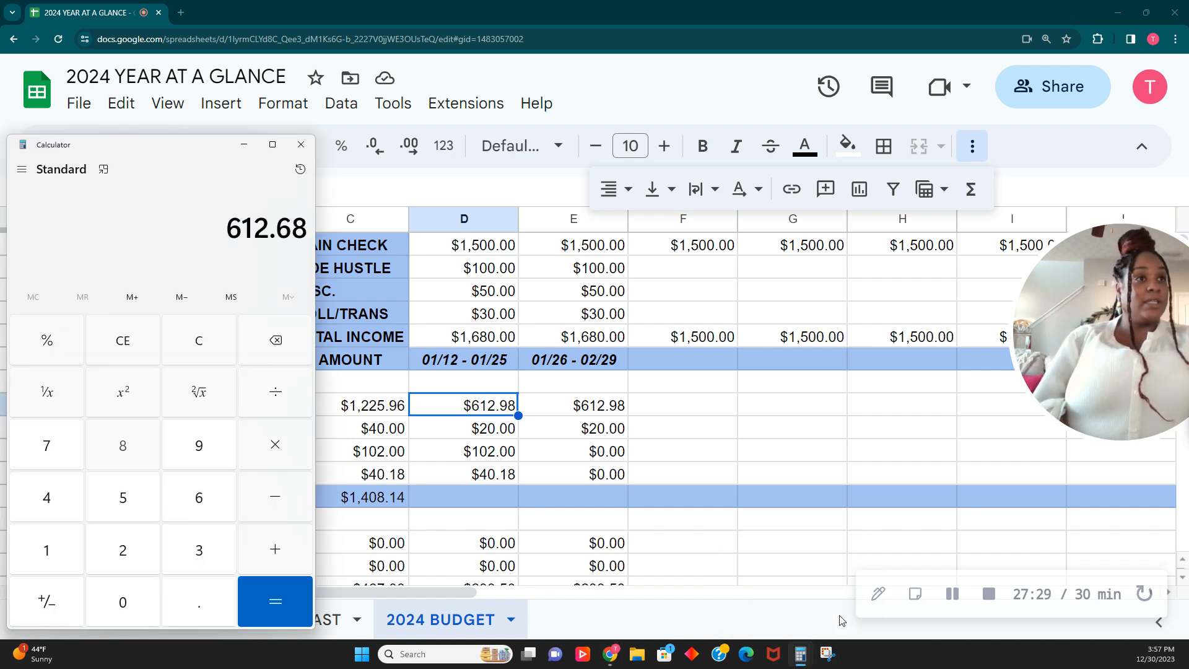
key(BackSpace)
key(BackSpace)
text(98)
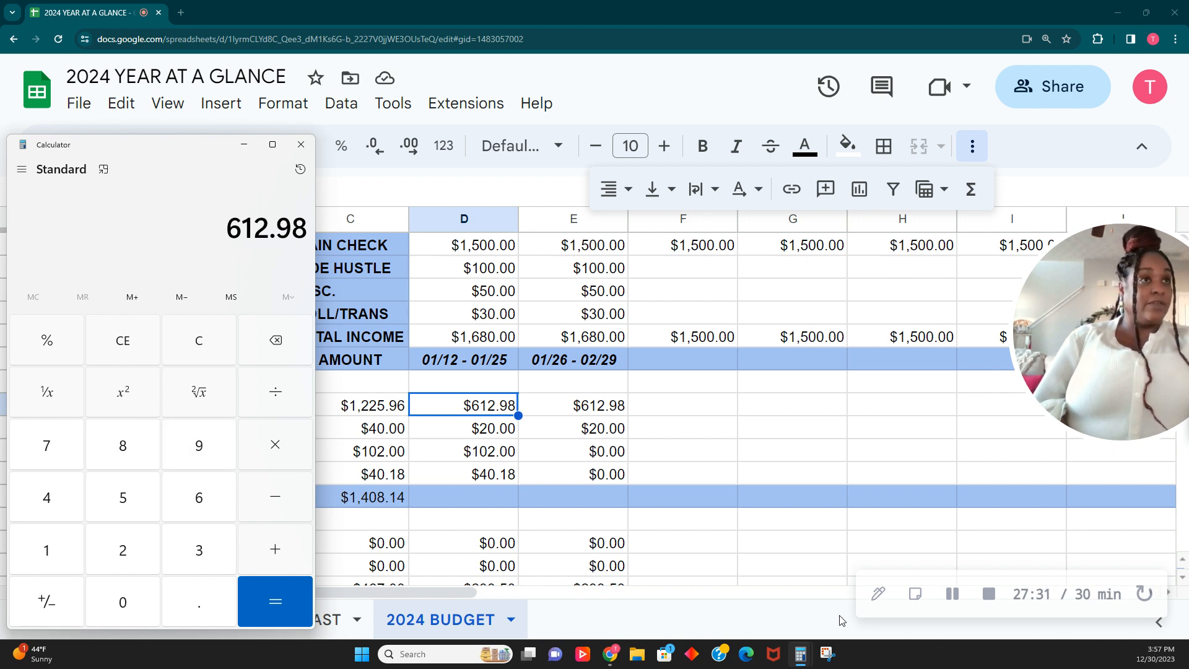
scroll(512, 541, down, 6)
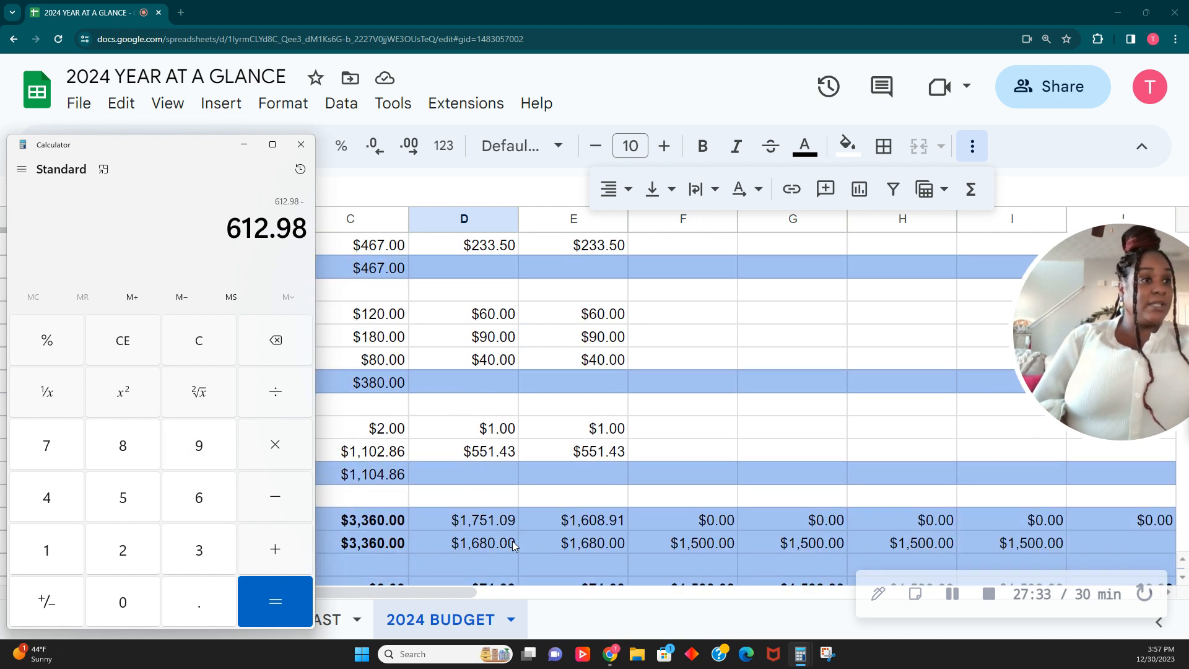
scroll(511, 541, up, 4)
scroll(512, 541, up, 2)
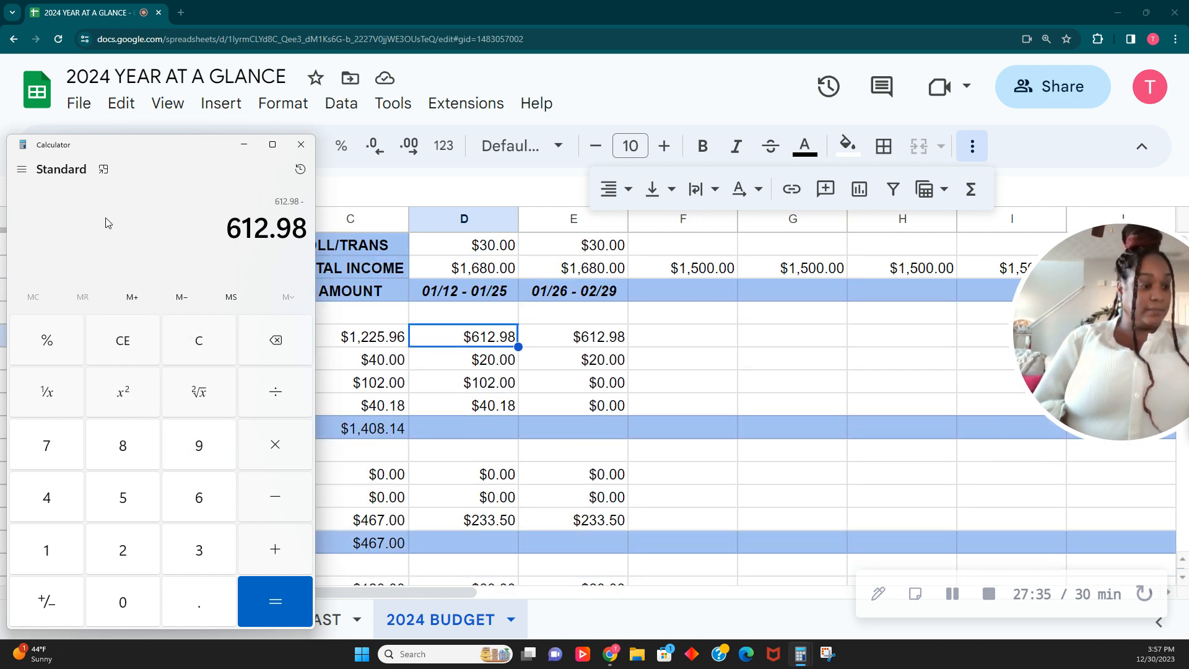
text(71.09)
key(Return)
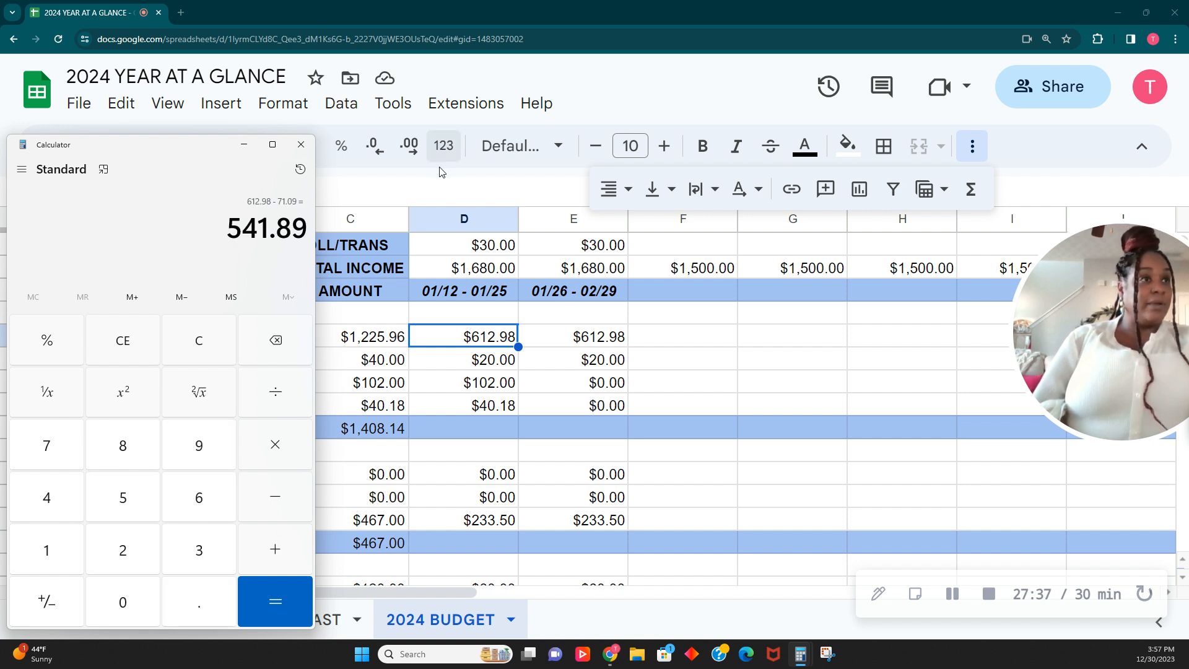
Set the mortgage amount for 01/12 - 01/25 in D12 to 541.89 and check that period's balance in D35.
click(463, 345)
text(5)
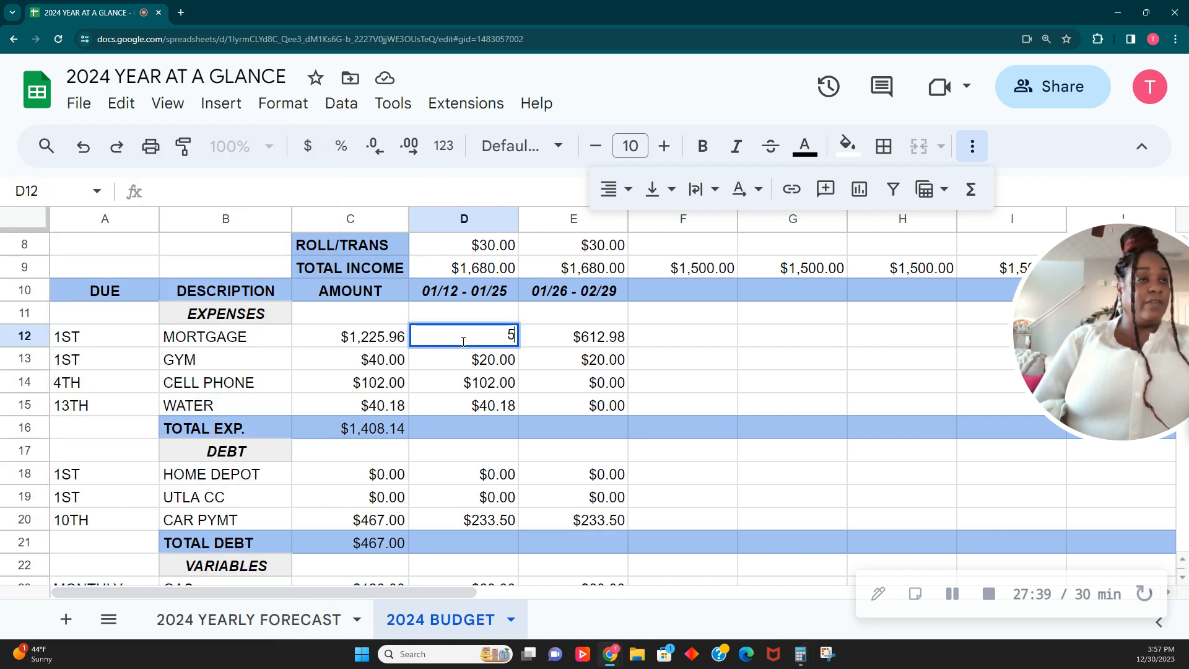
text(41.)
key(BackSpace)
text(1.89)
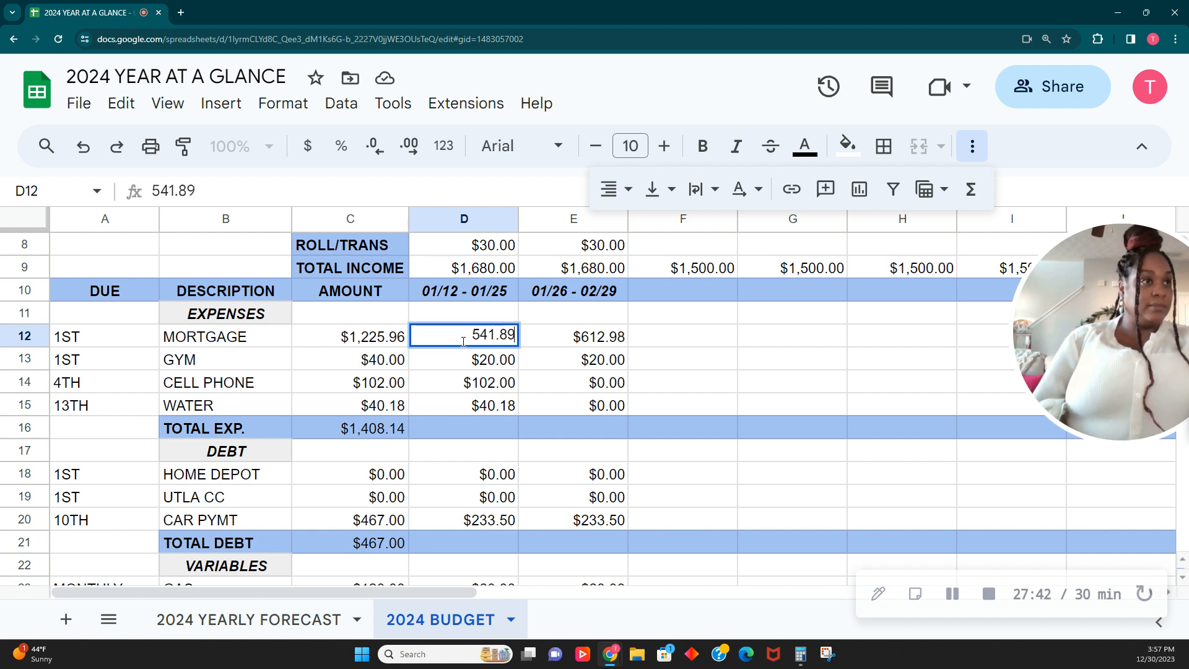
key(Tab)
scroll(502, 403, down, 2)
scroll(503, 403, down, 6)
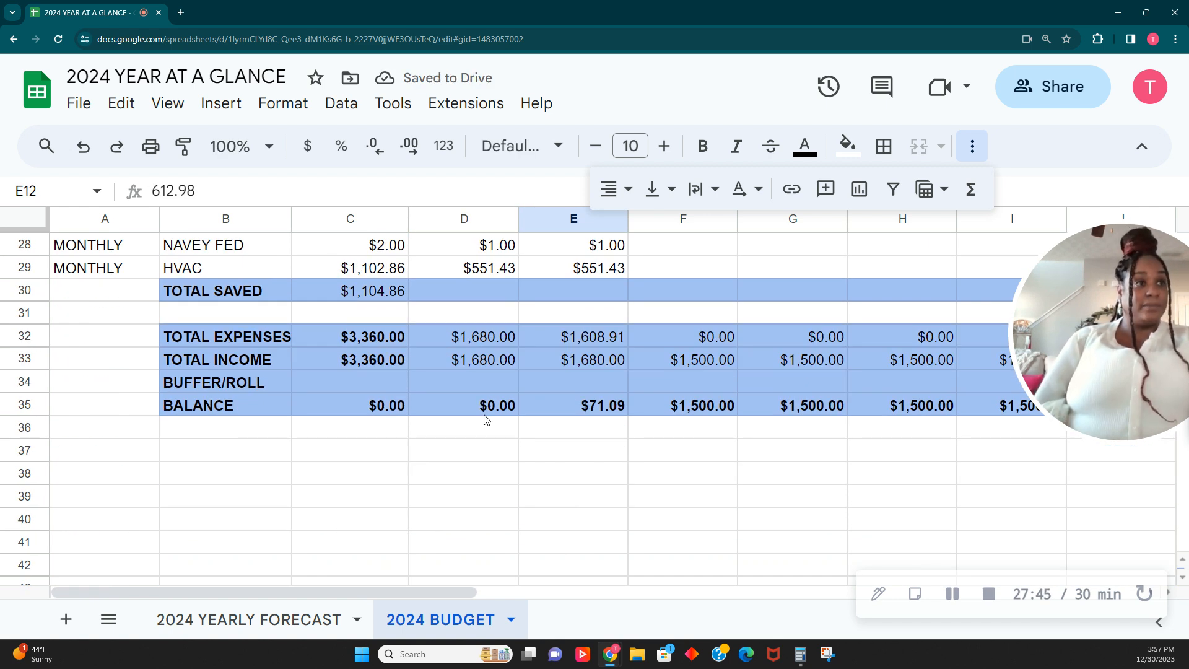
click(499, 414)
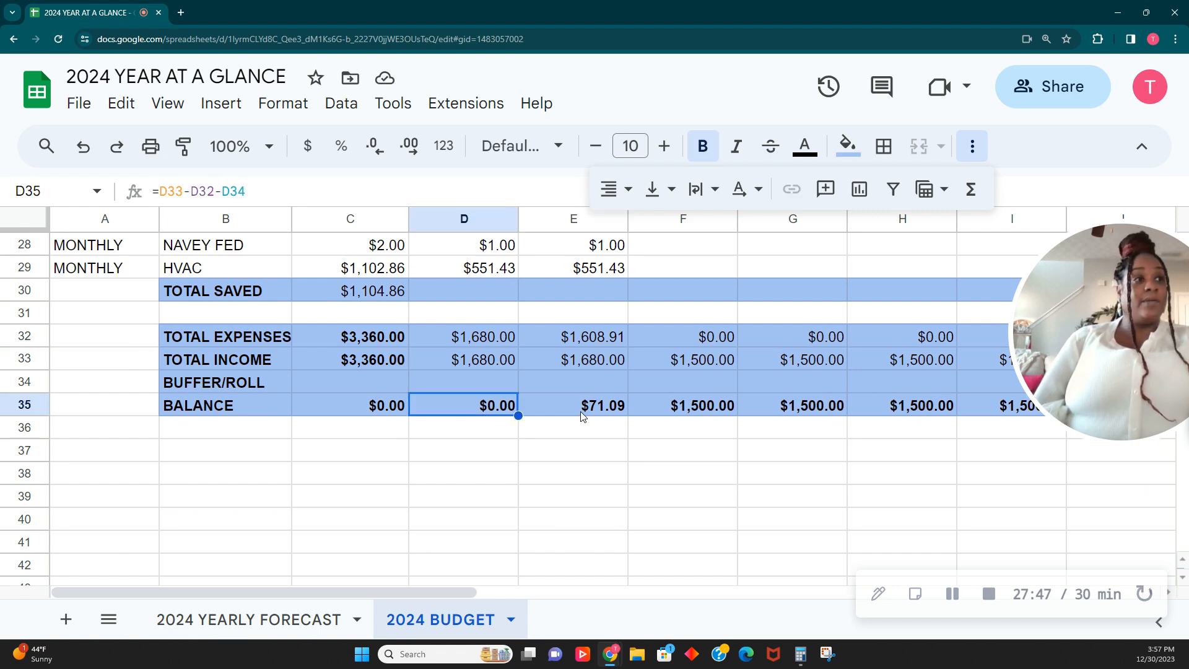
Set the mortgage amount for 01/26 - 02/29 in E12 to 684.07.
scroll(578, 417, up, 6)
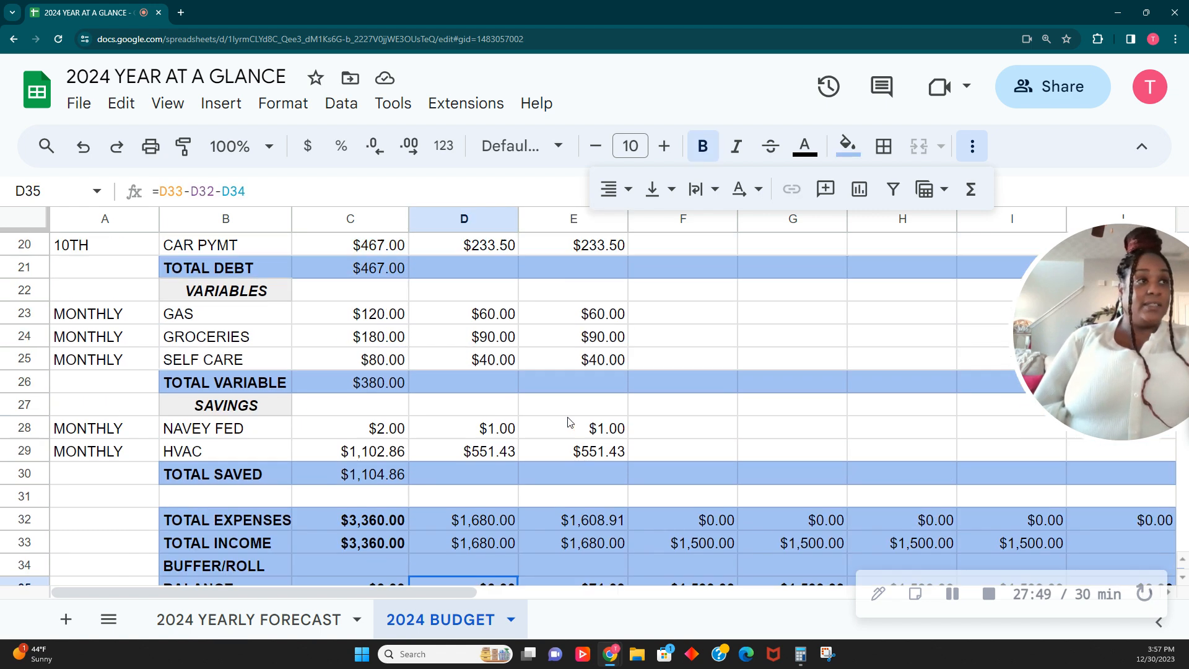
scroll(634, 558, down, 5)
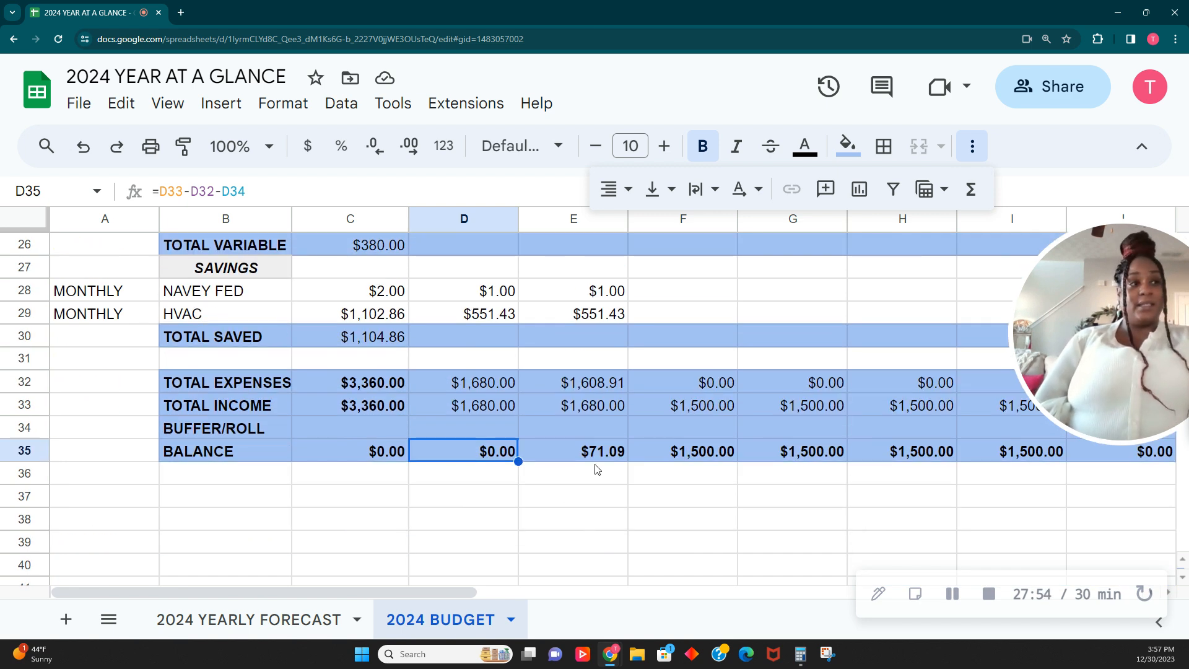
click(954, 597)
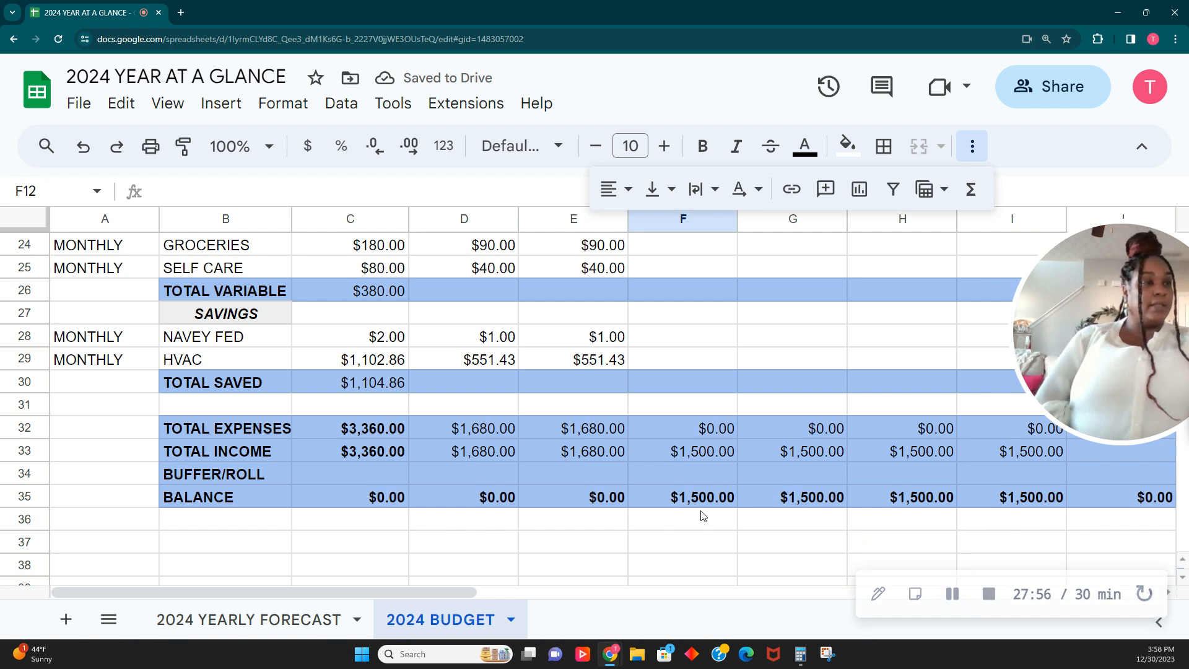
Examine the sum of the two mortgage payments in D12:E12 and the balance row for both pay periods.
scroll(615, 462, up, 6)
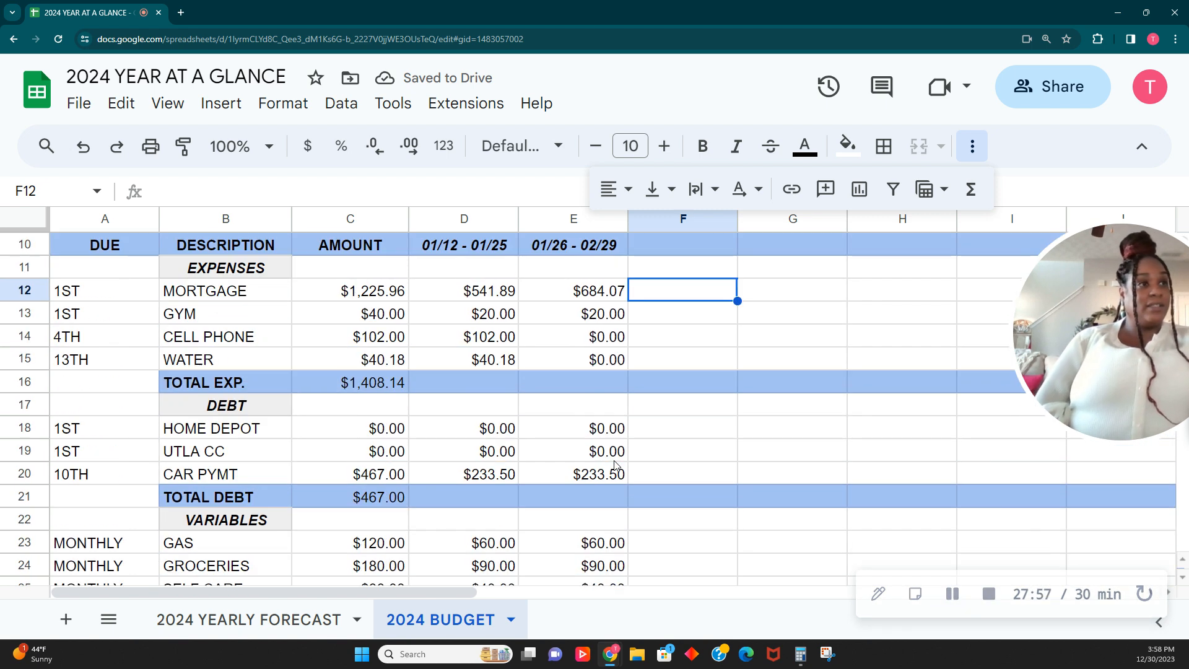
drag(579, 366, 435, 369)
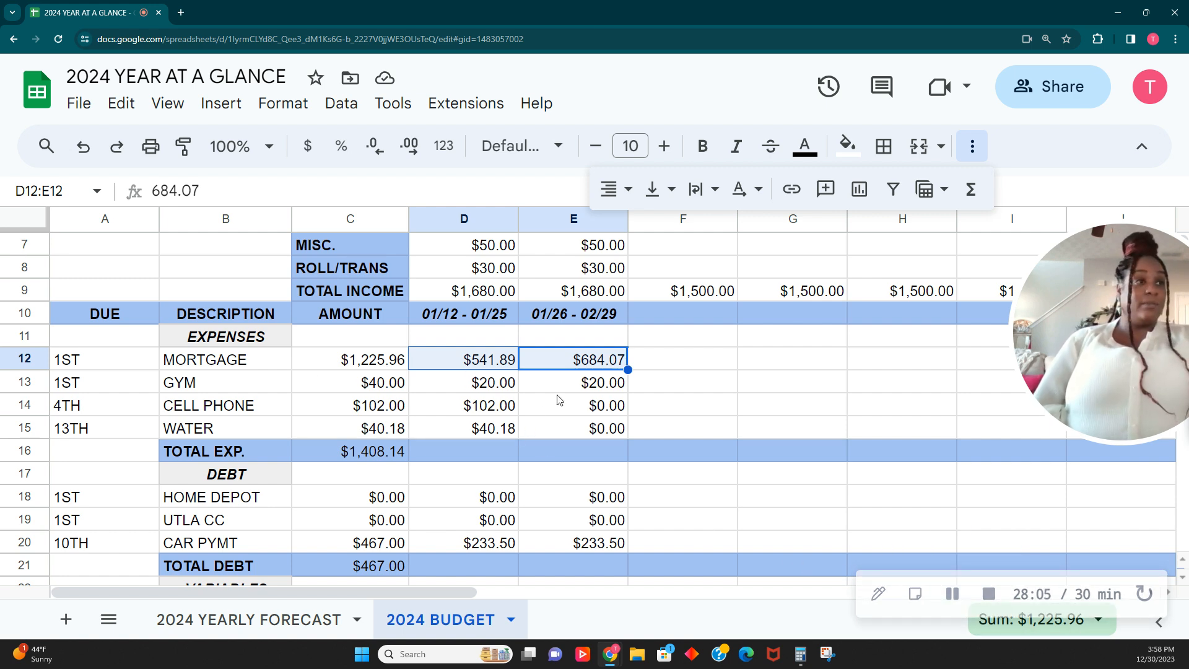
scroll(586, 386, down, 6)
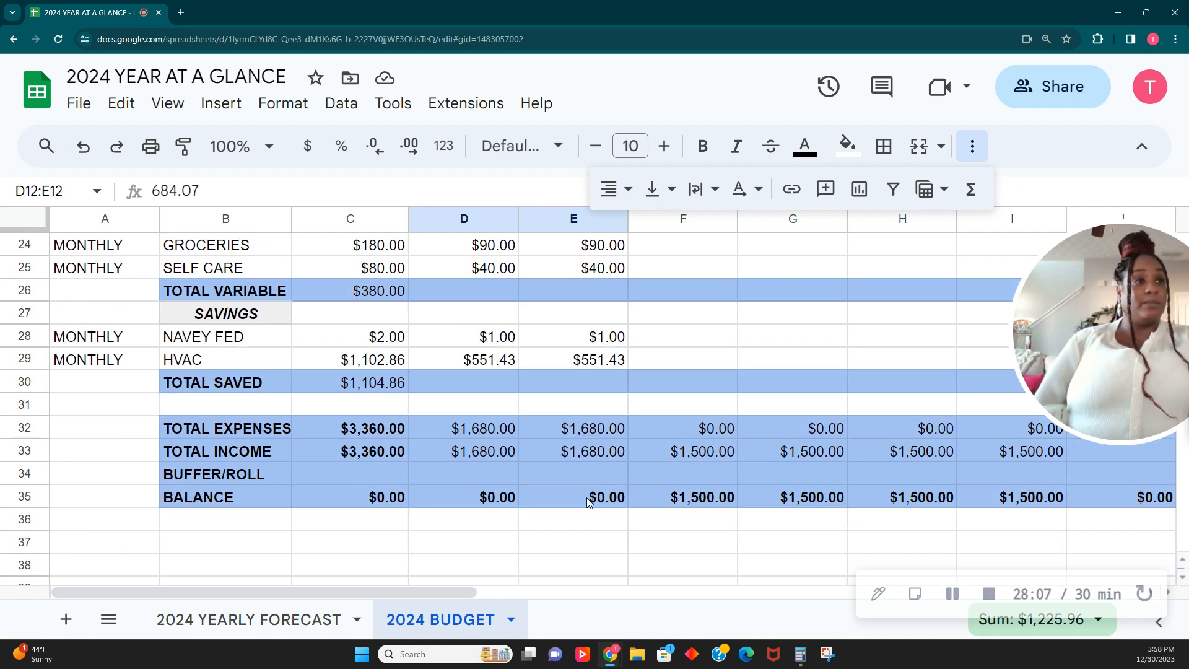
scroll(590, 477, up, 4)
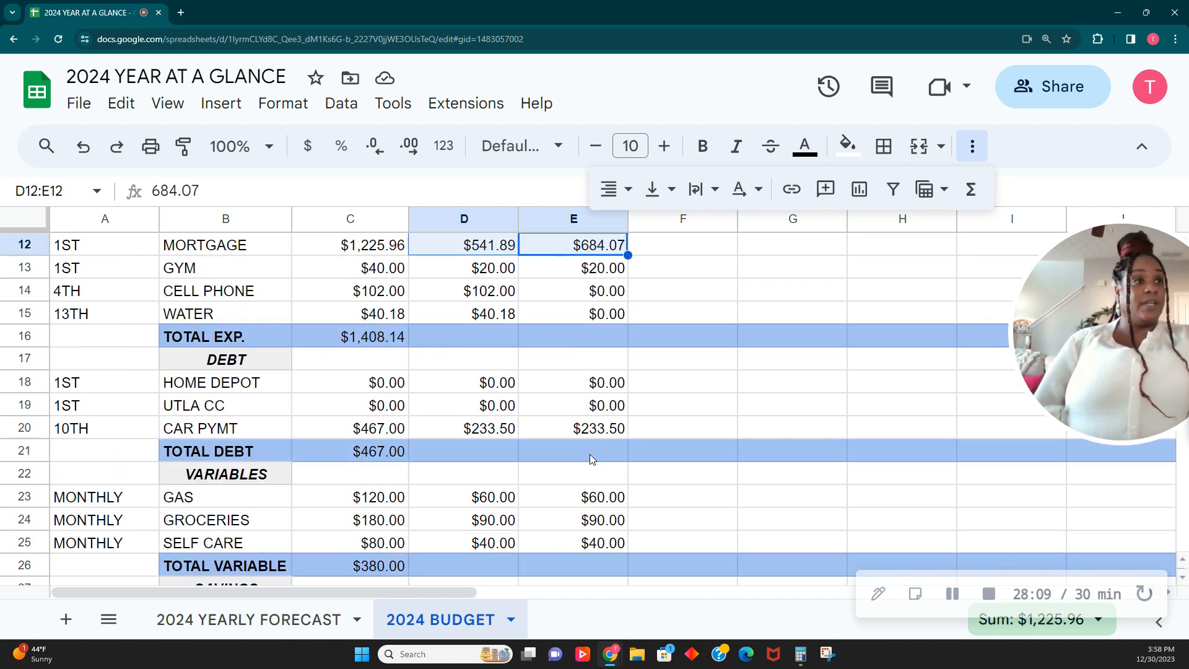
scroll(590, 455, up, 2)
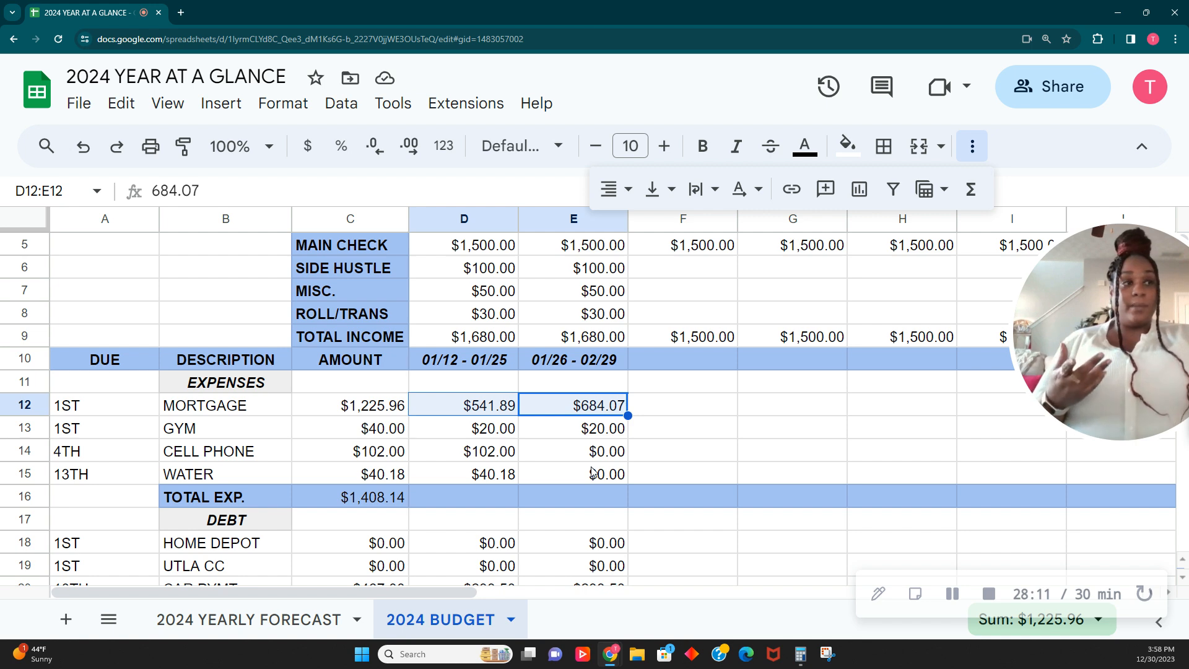
click(544, 480)
scroll(540, 495, down, 6)
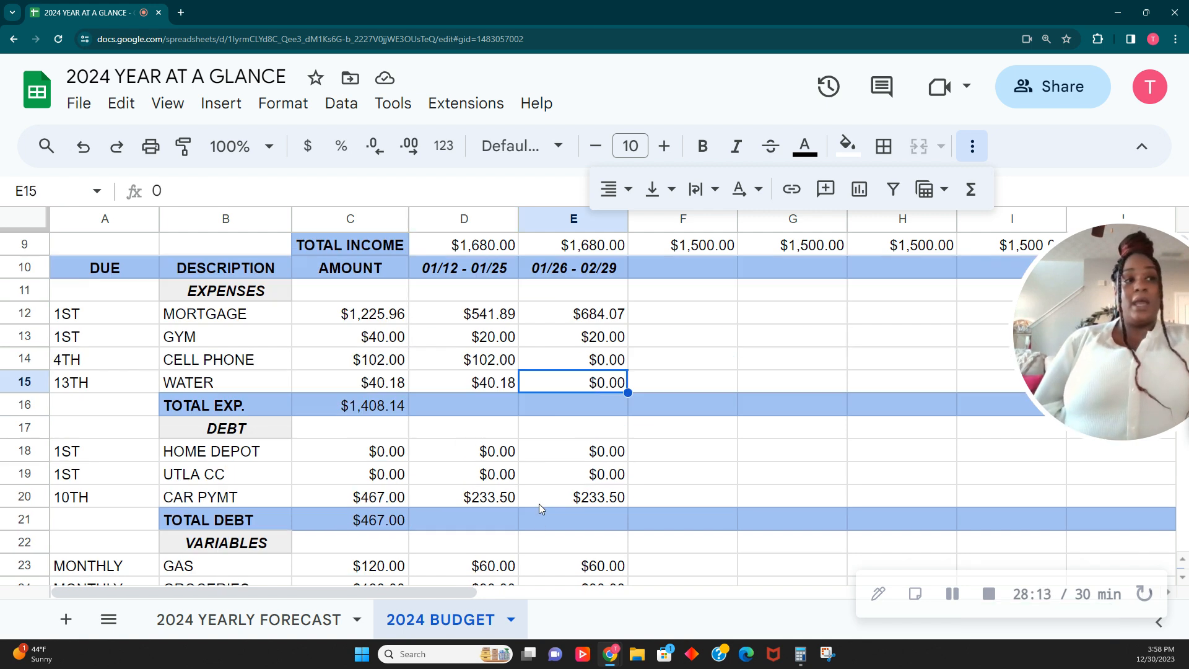
scroll(536, 517, down, 1)
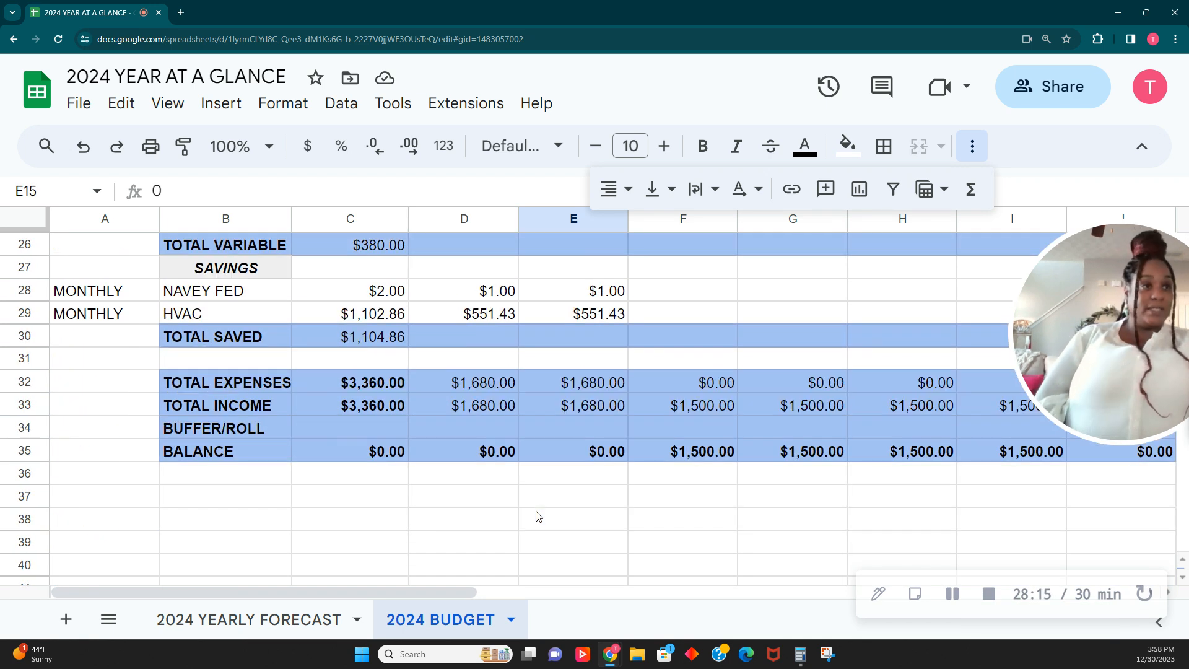
scroll(537, 518, up, 7)
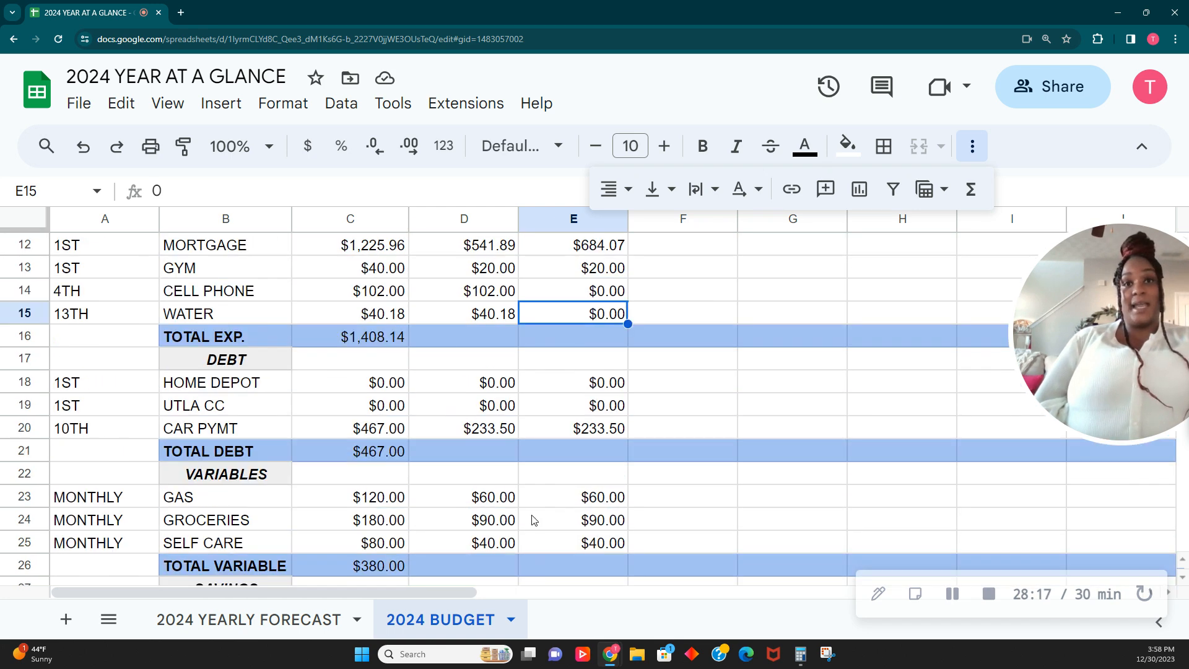
scroll(534, 521, up, 2)
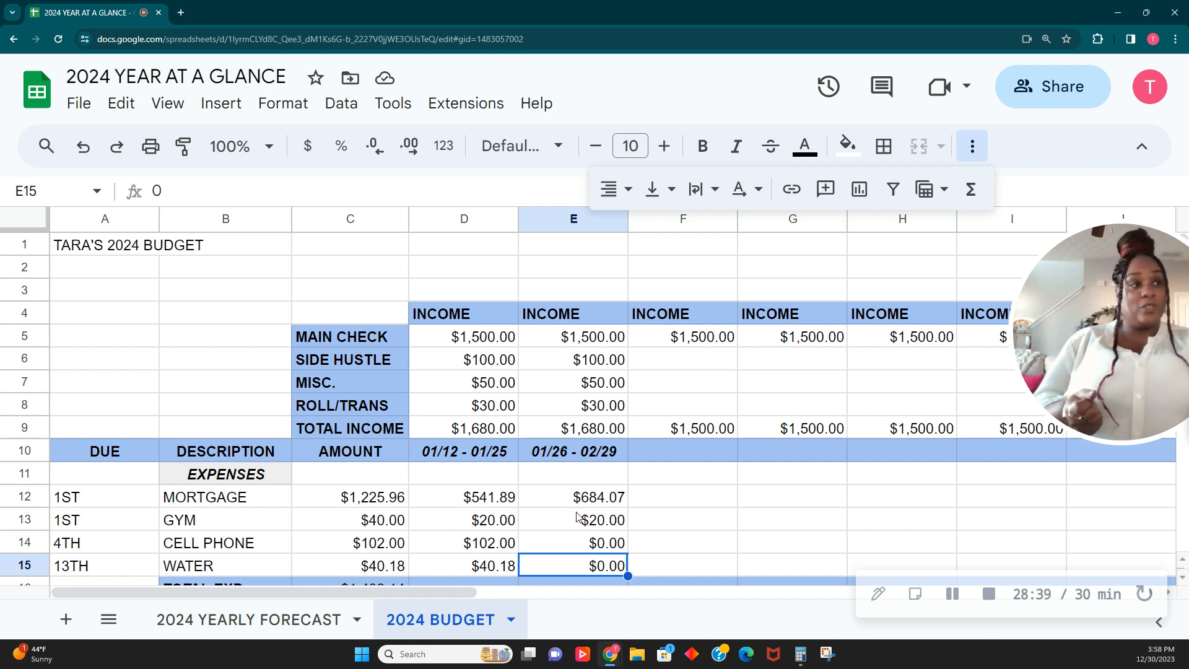
click(692, 496)
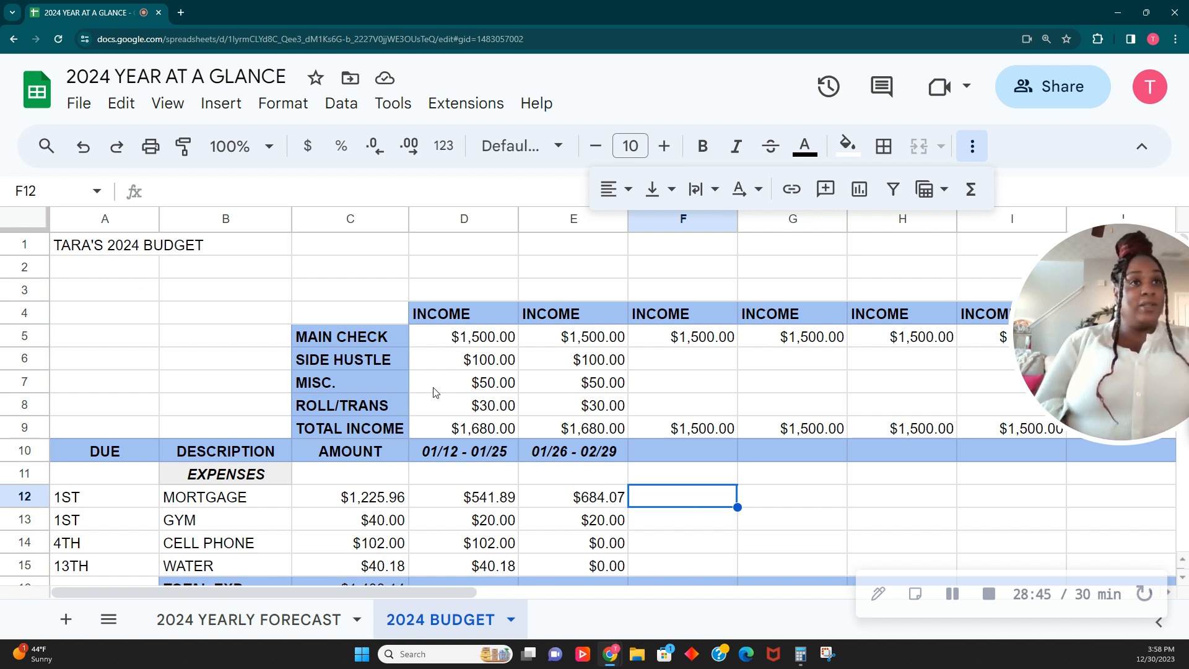
Merge the budget title across A1:J1 and center it horizontally.
drag(108, 249, 1123, 248)
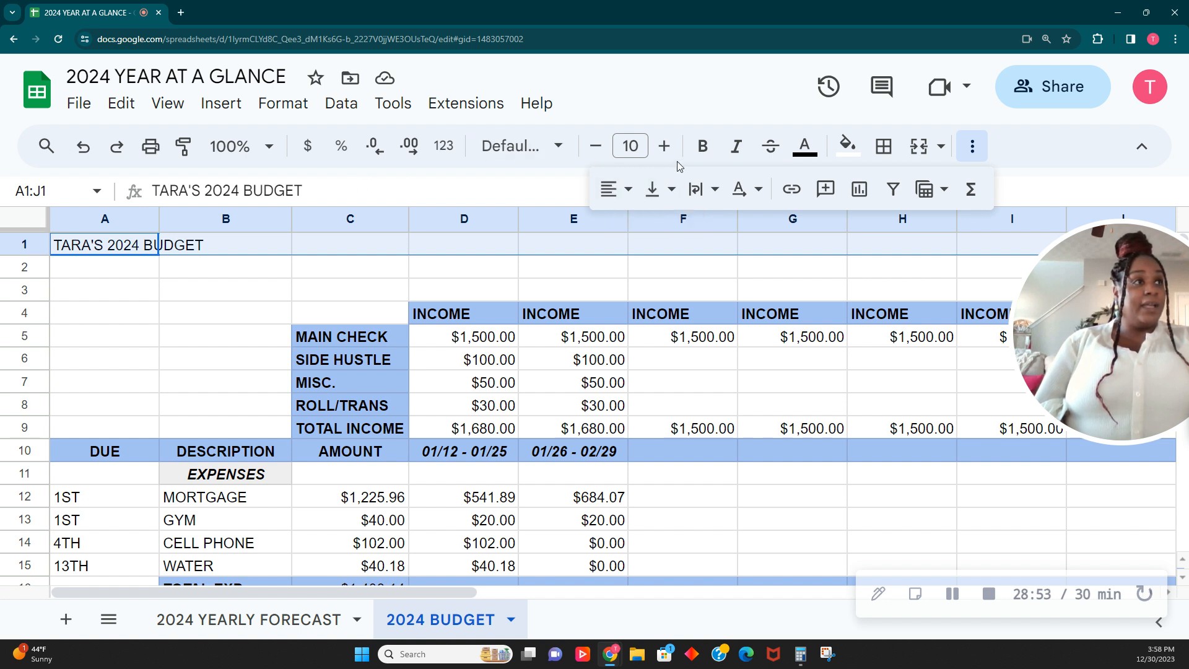
click(918, 149)
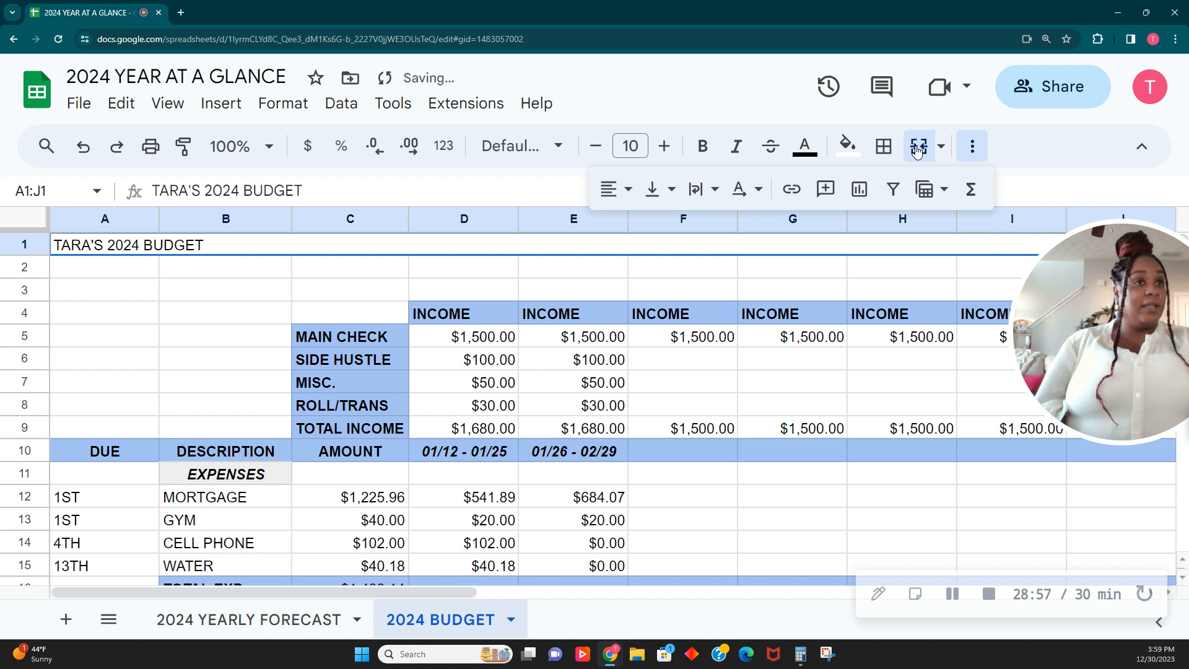
click(623, 190)
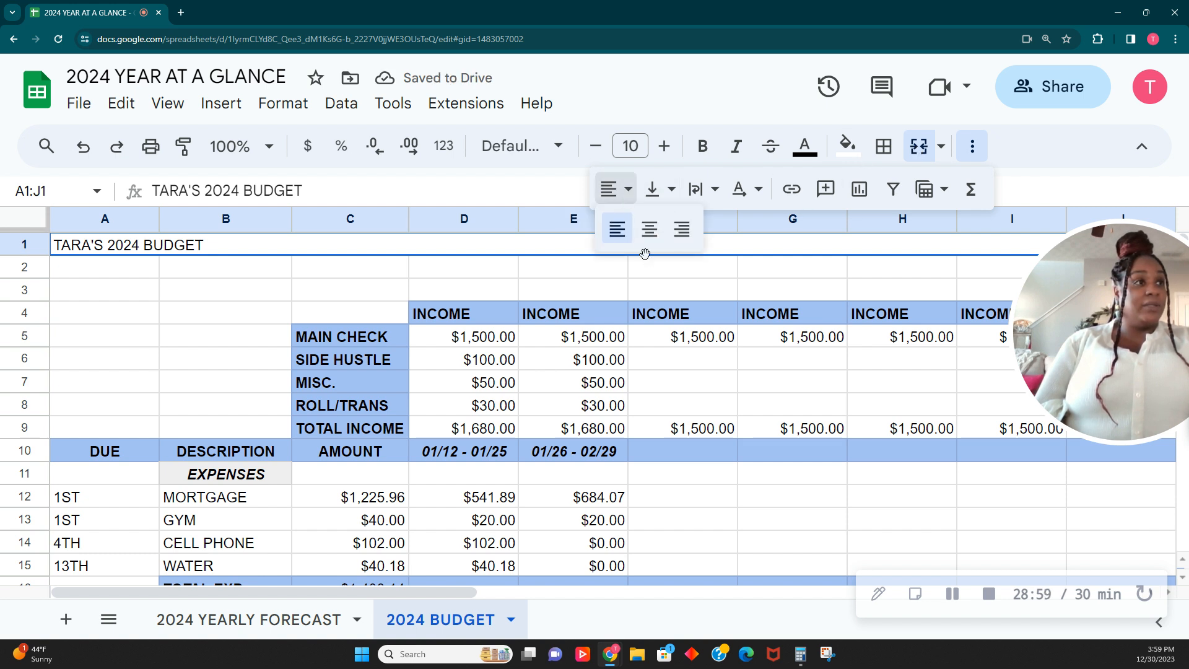
click(649, 230)
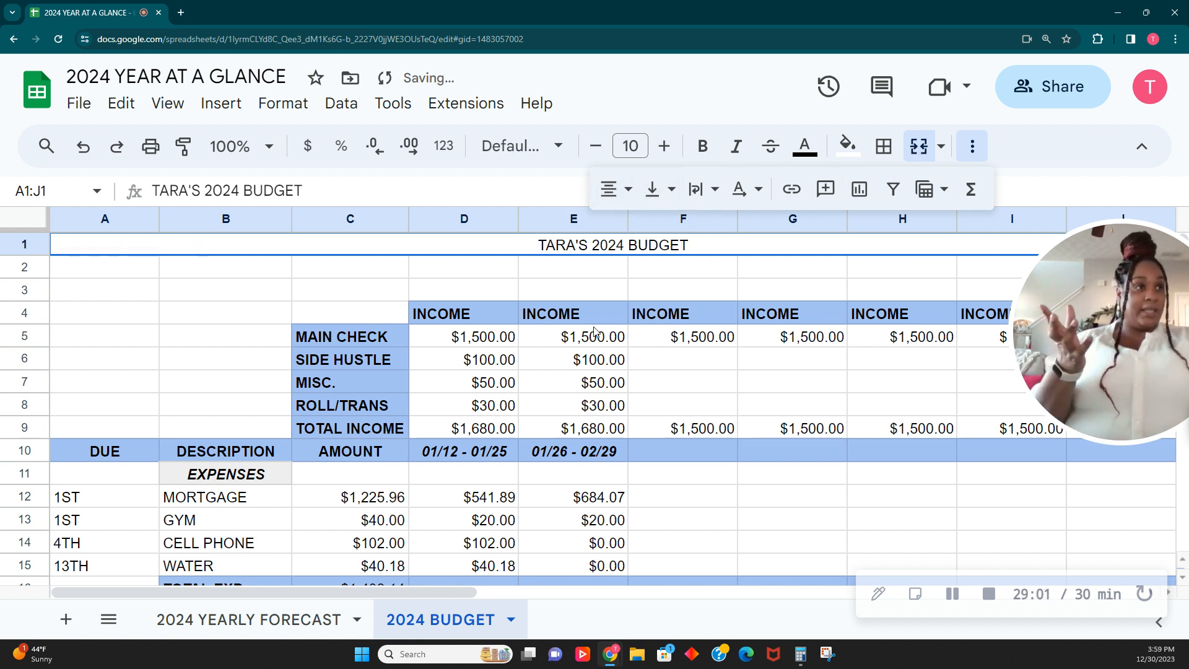
Freeze the rows up to row 10 and check that the header stays in place over the expense rows.
scroll(477, 436, down, 1)
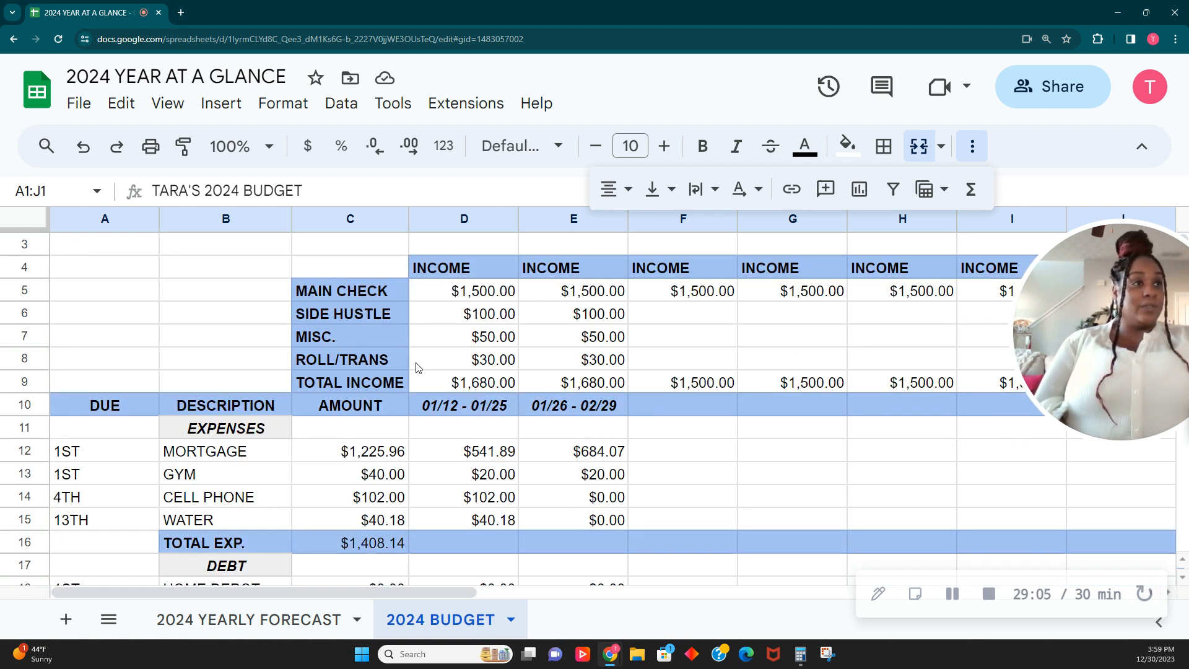
click(23, 406)
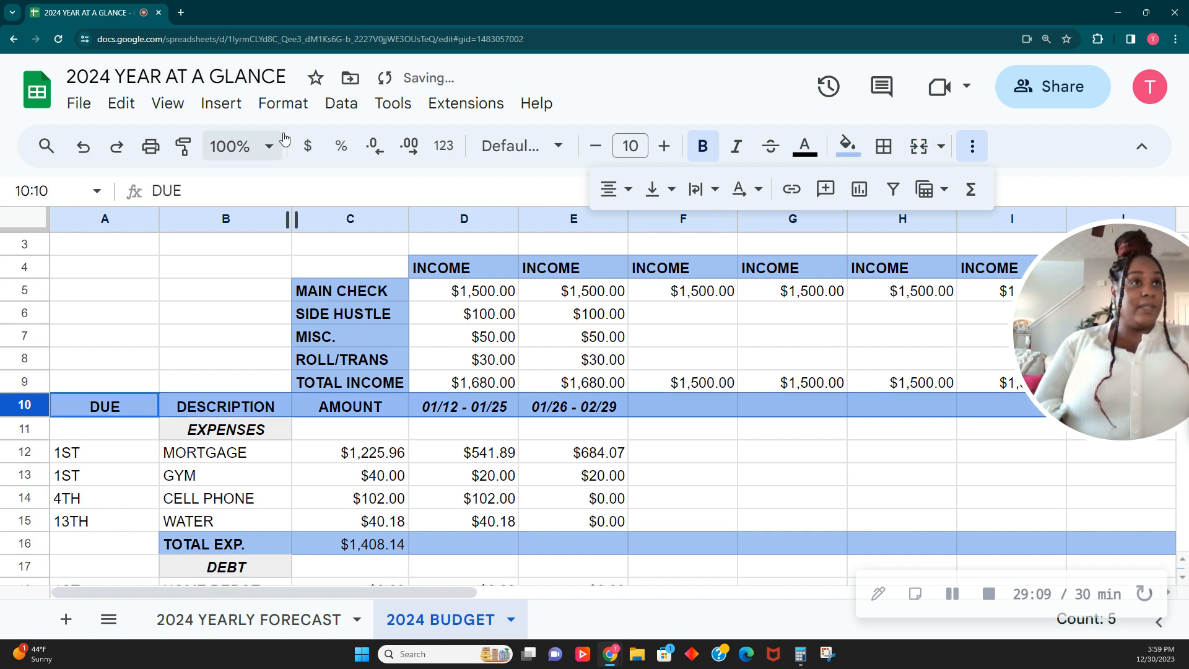
click(364, 110)
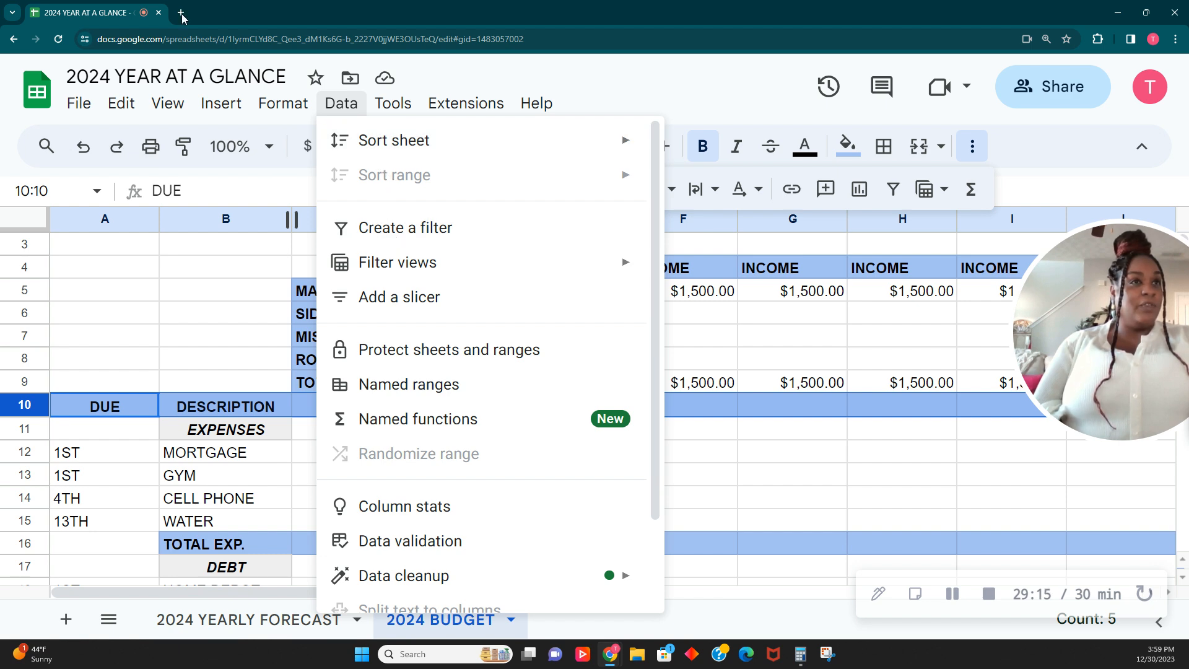
click(178, 109)
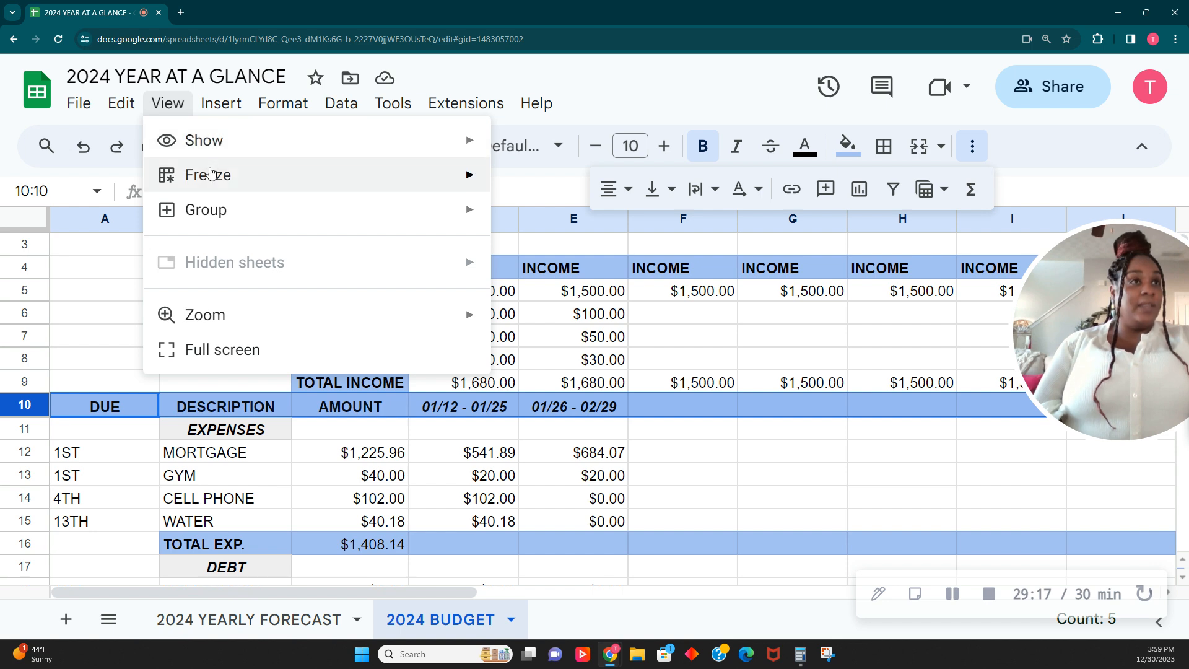
mouse_move(211, 172)
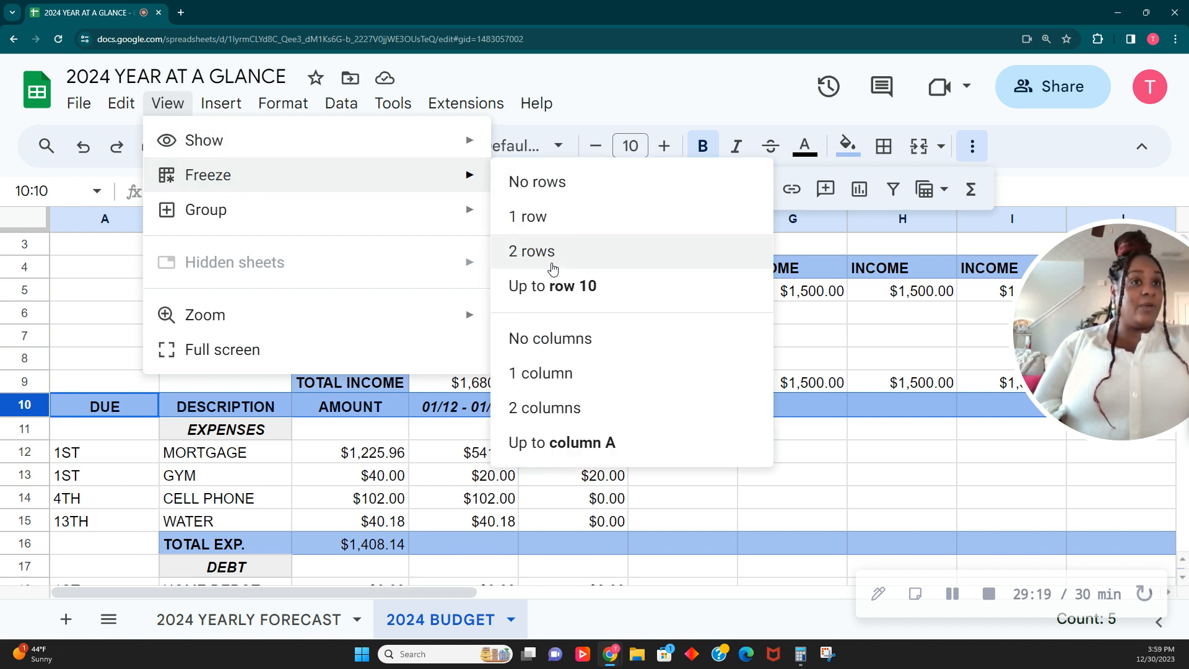
click(554, 291)
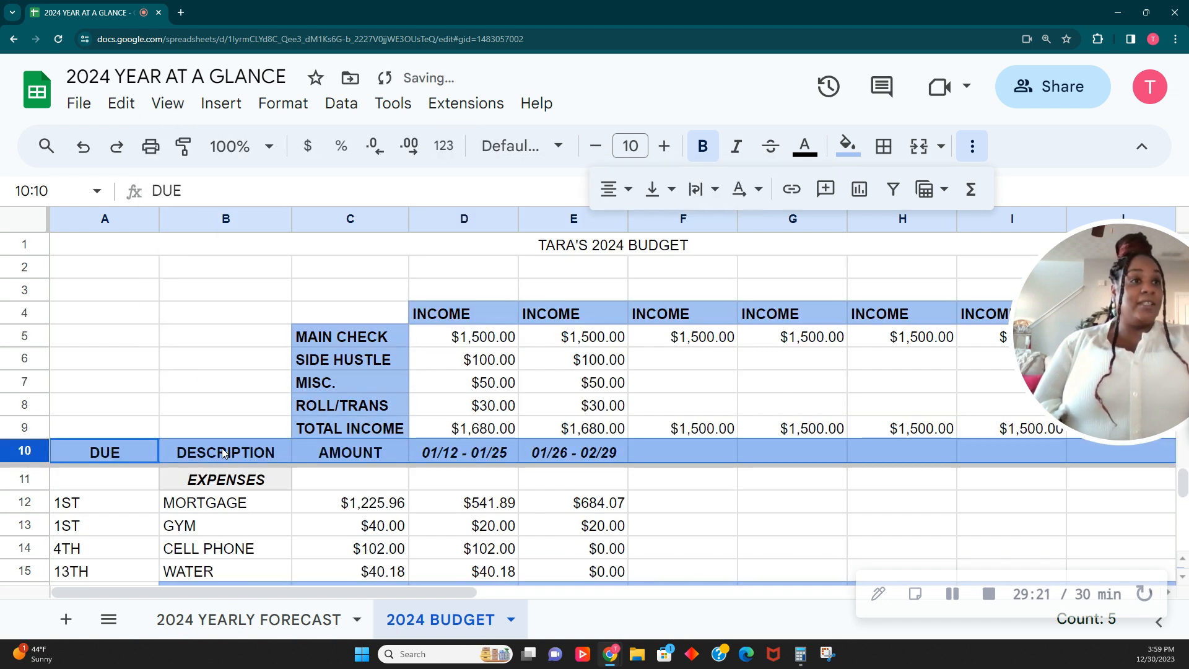
scroll(226, 450, down, 3)
scroll(227, 450, up, 3)
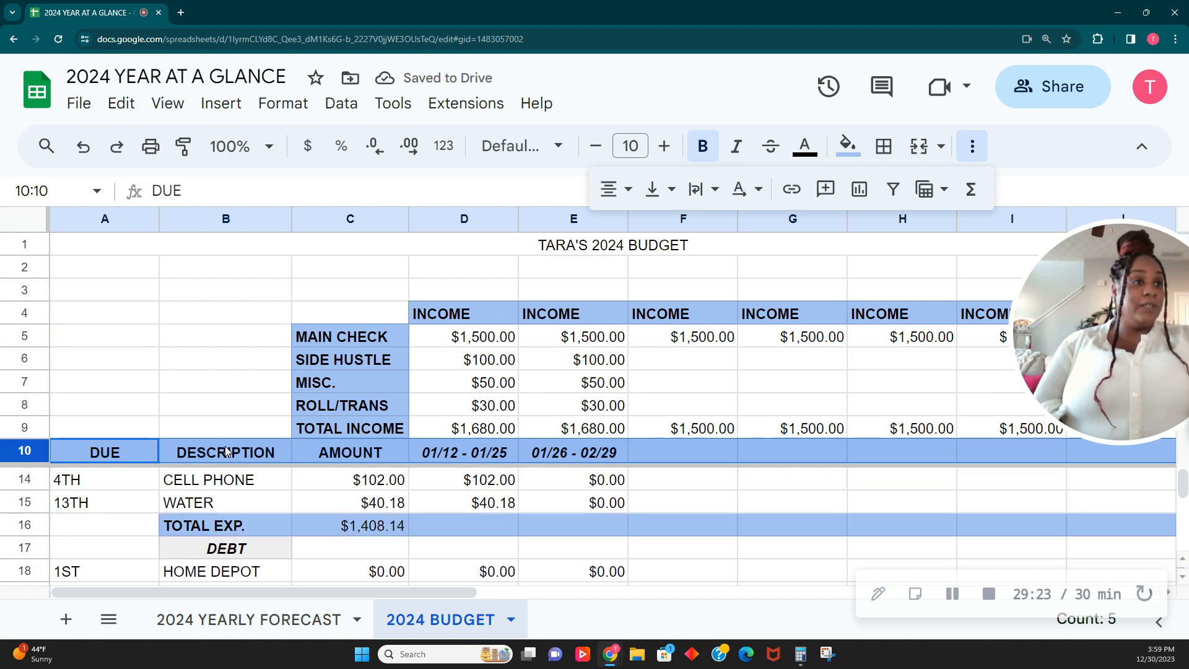
scroll(121, 455, down, 2)
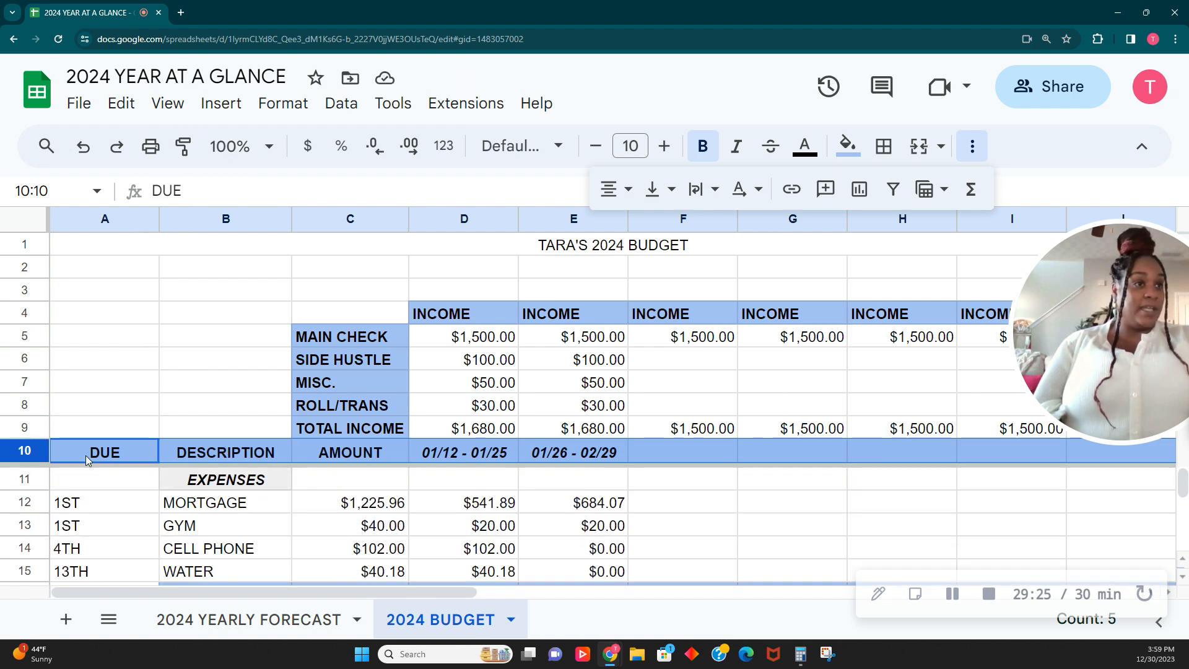
scroll(123, 447, up, 2)
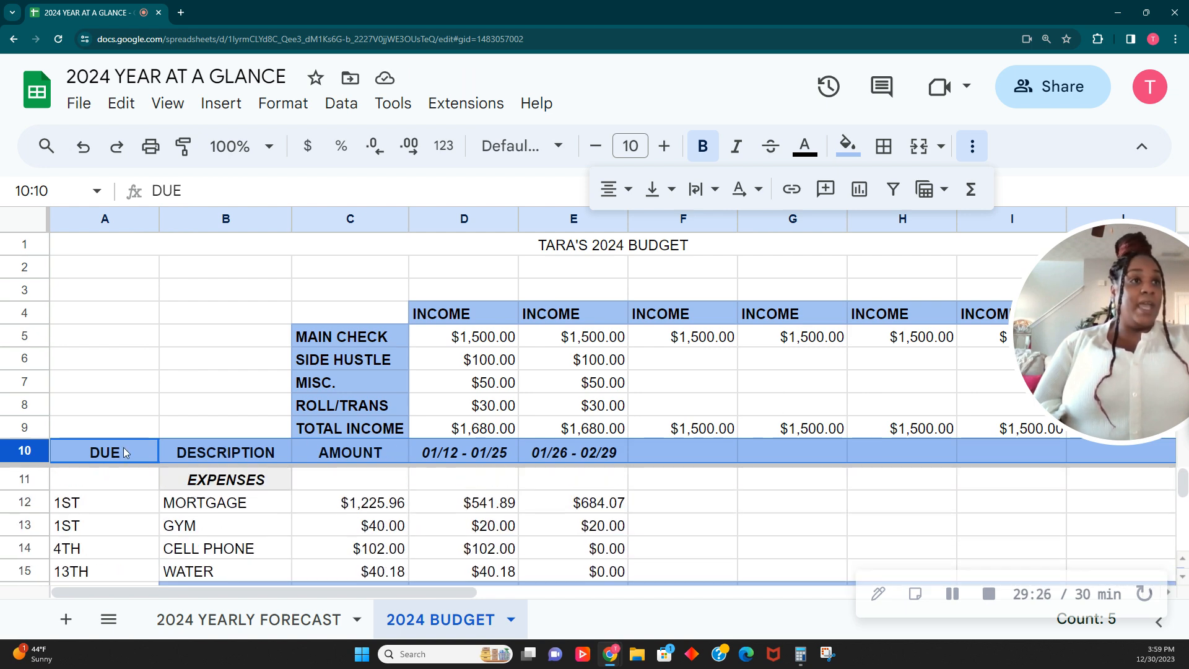
Try to freeze the columns up to column C.
click(330, 221)
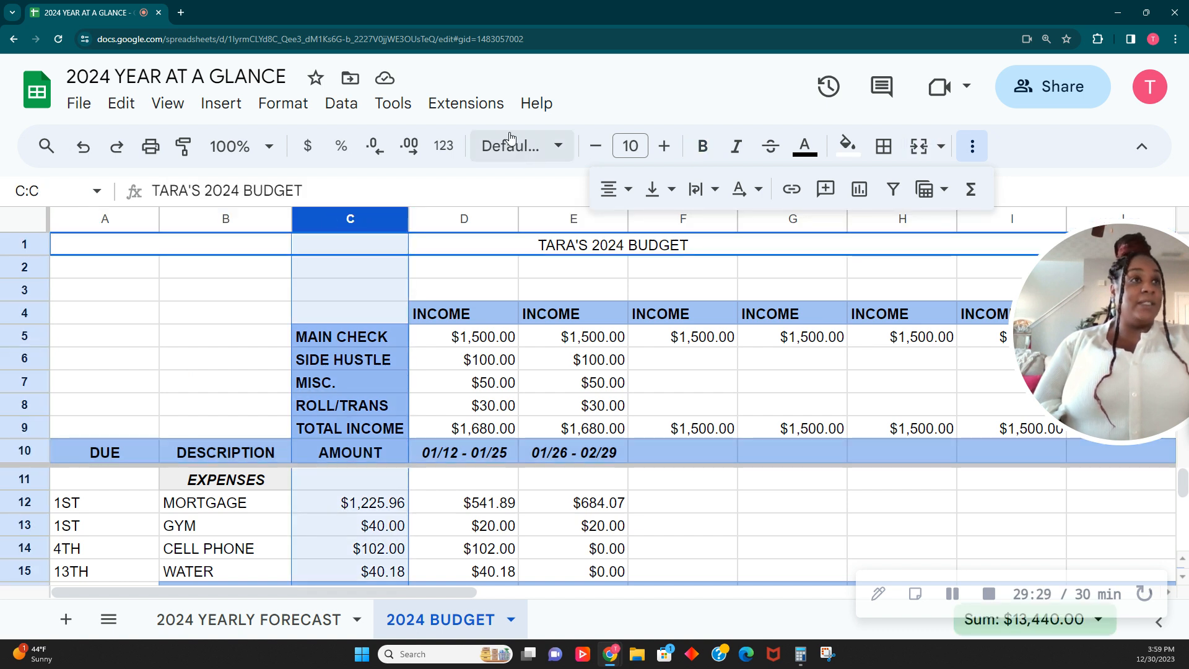
click(169, 104)
mouse_move(217, 176)
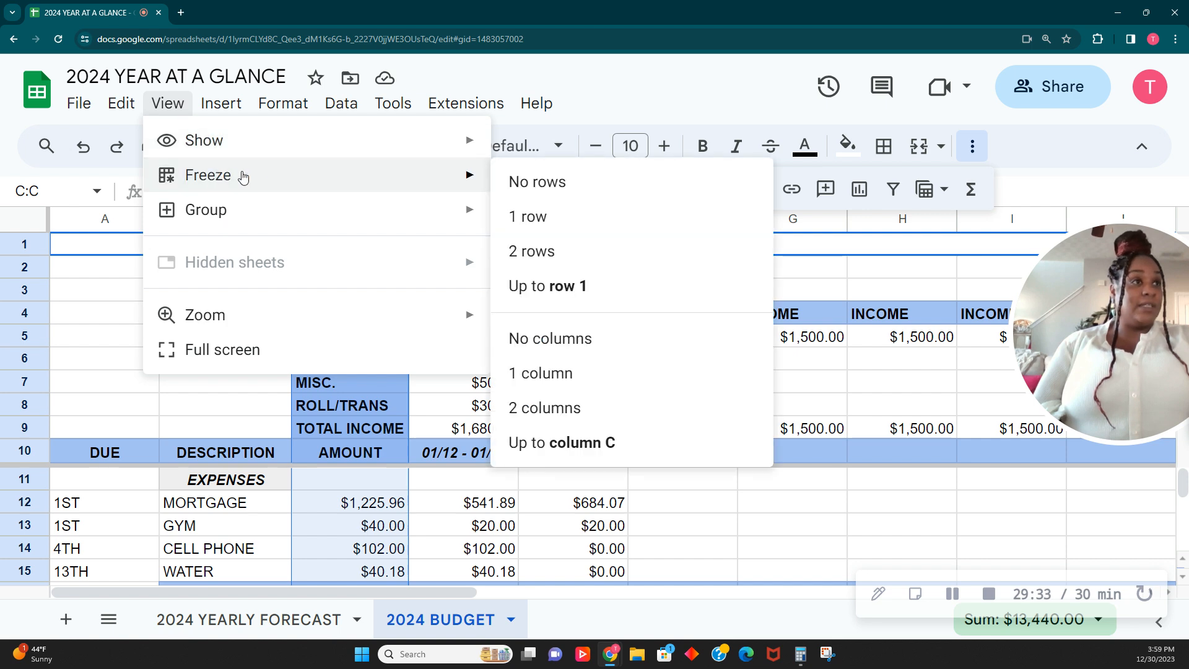
click(511, 444)
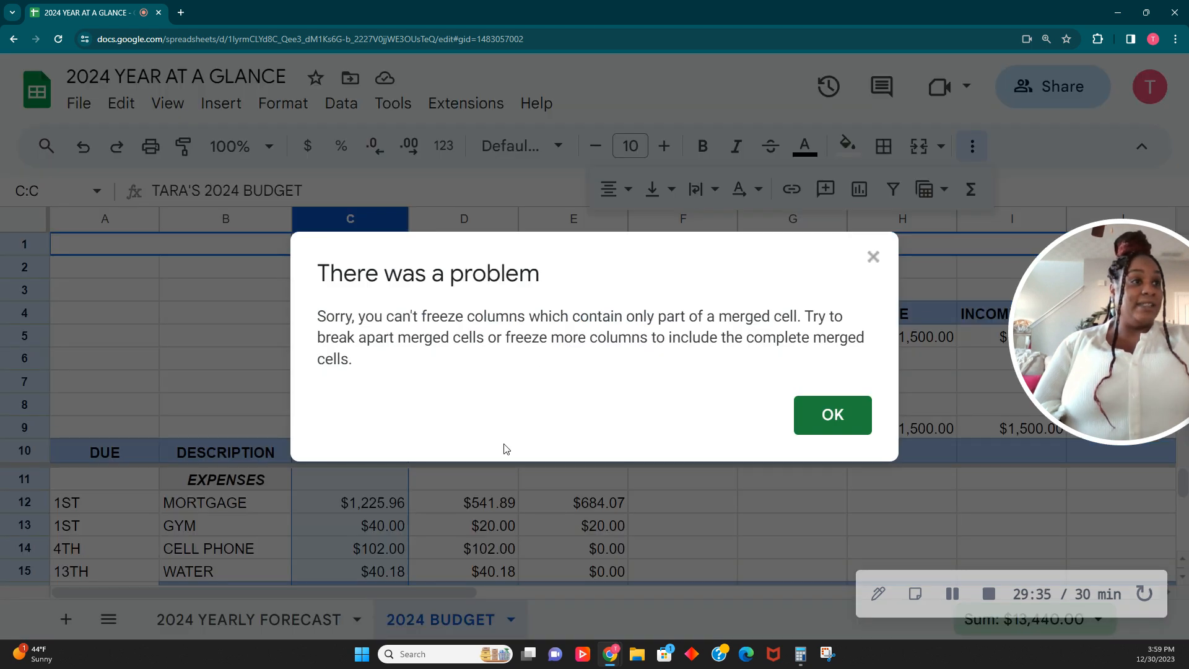
click(831, 416)
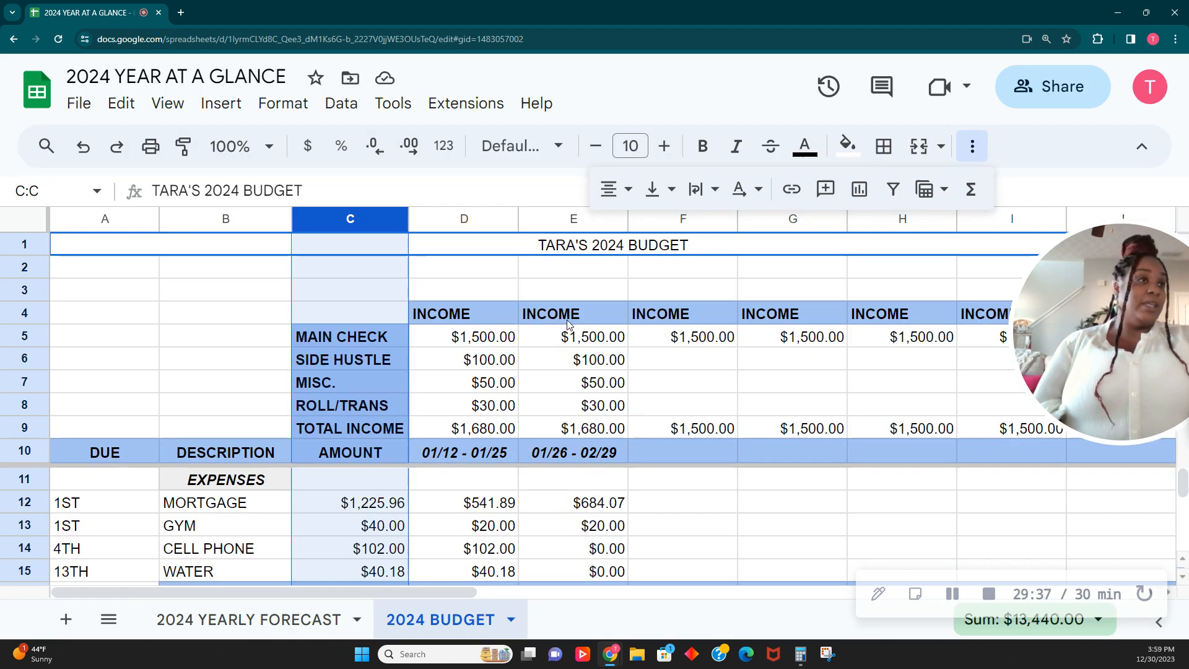
Unmerge the budget title cells A1:J1.
click(554, 254)
click(916, 151)
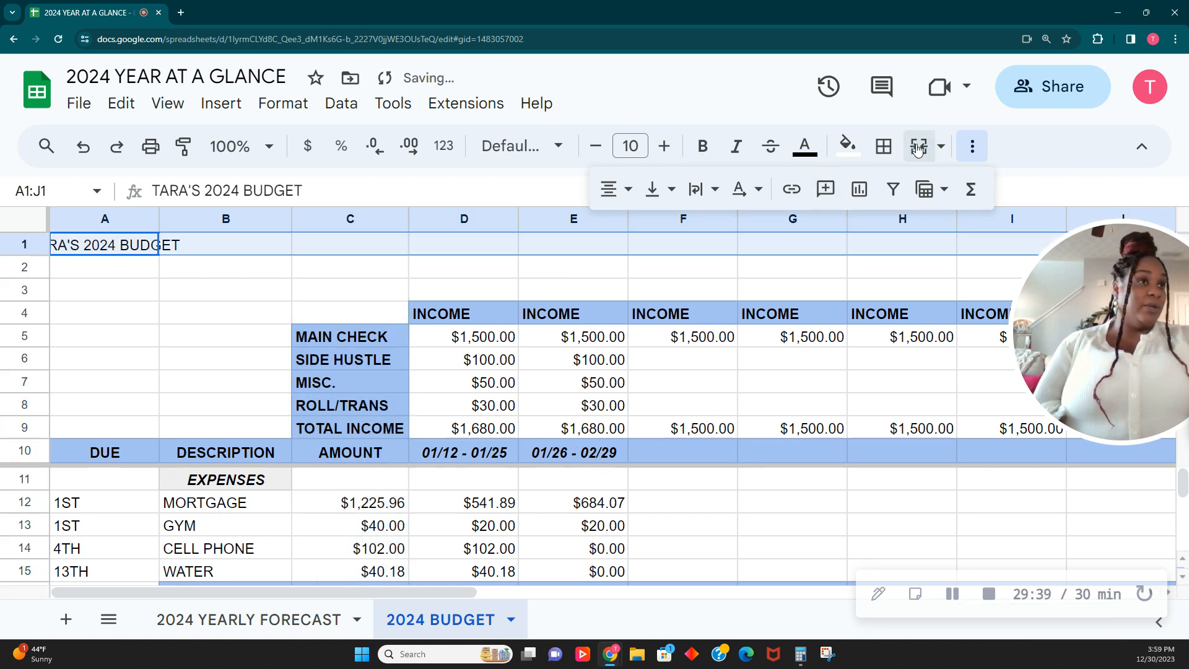
Freeze the columns up to column C and check the frozen area by scrolling the budget sheet sideways and vertically.
click(345, 222)
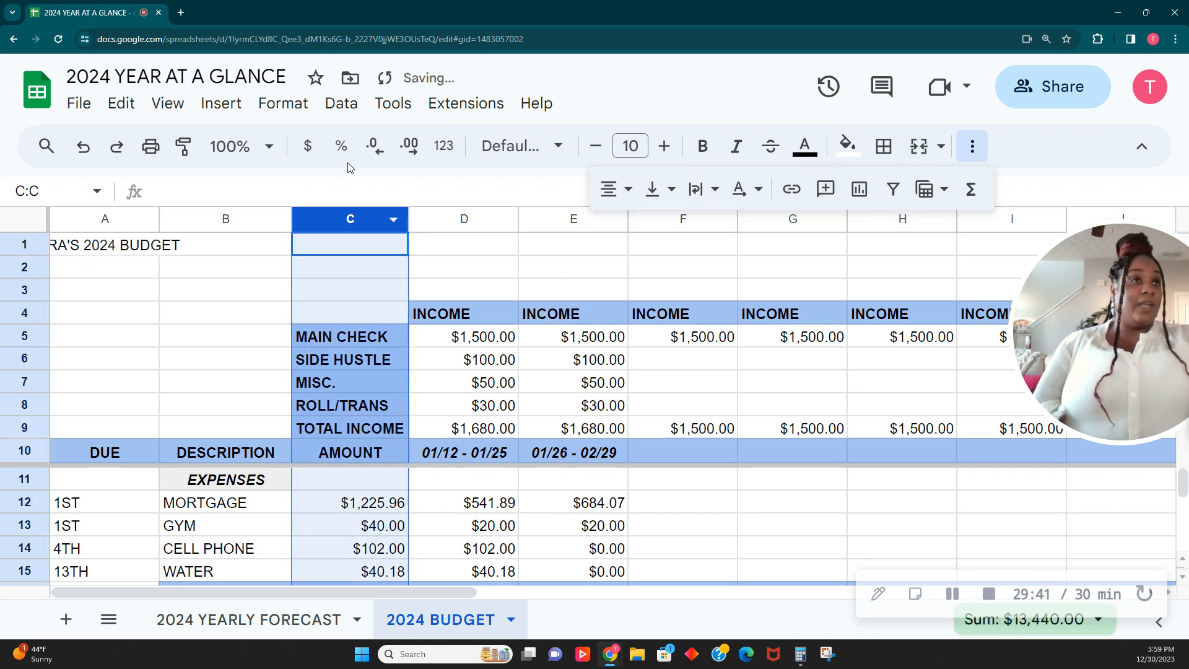
click(167, 103)
mouse_move(345, 186)
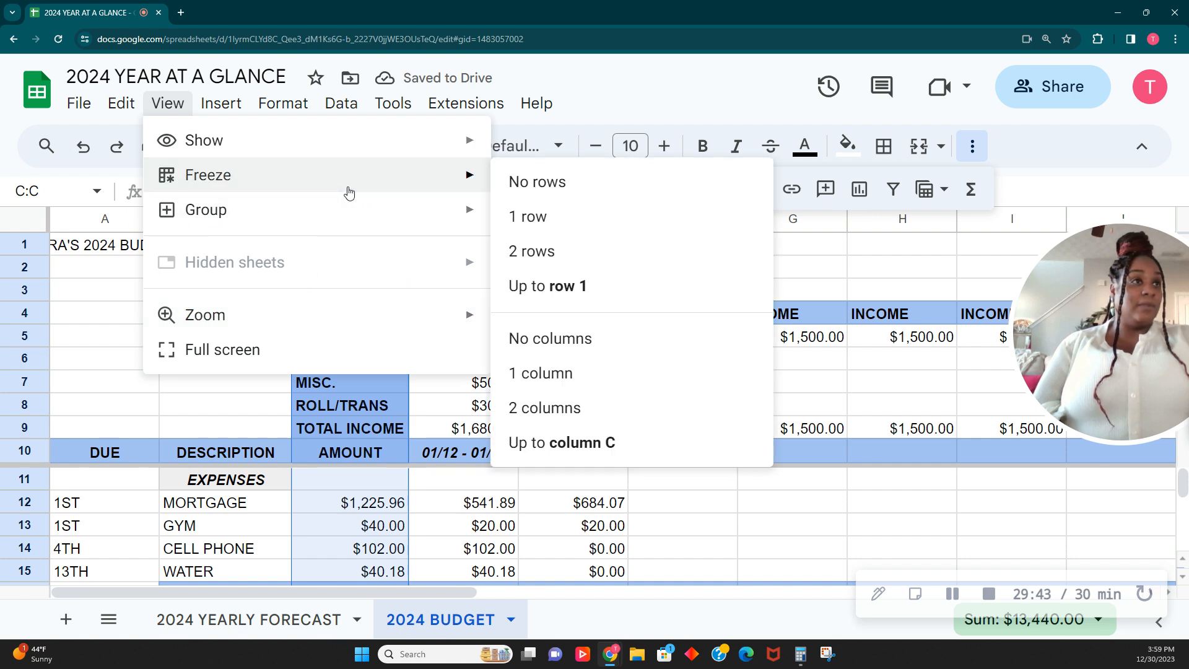
click(560, 441)
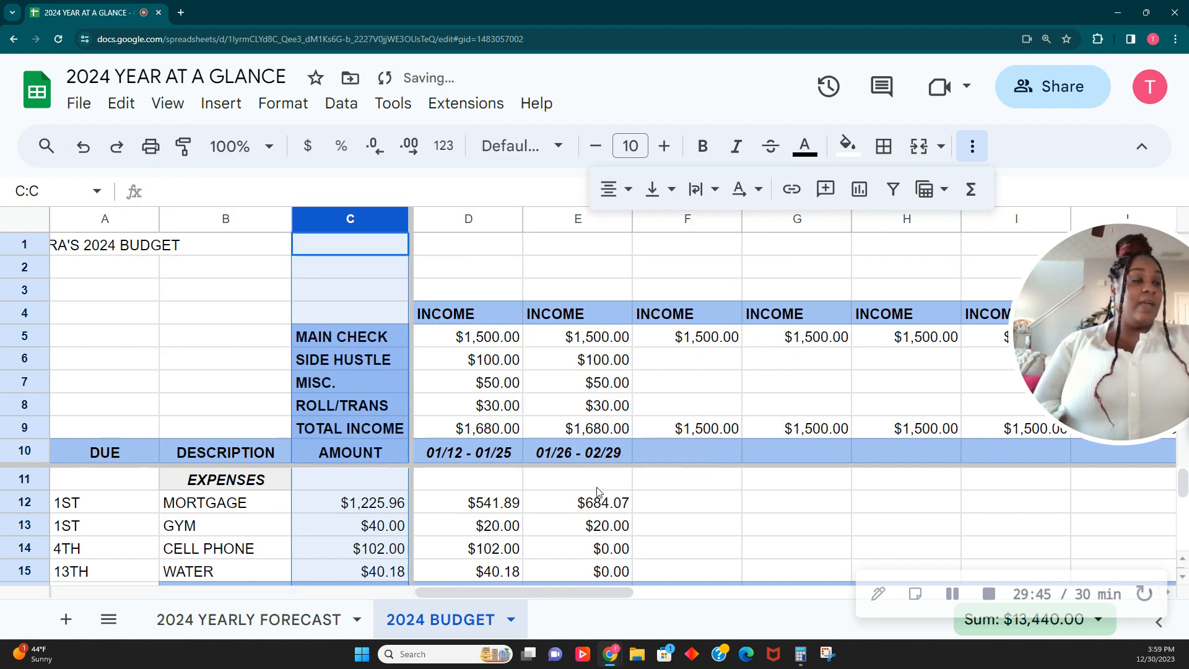
drag(605, 593, 485, 600)
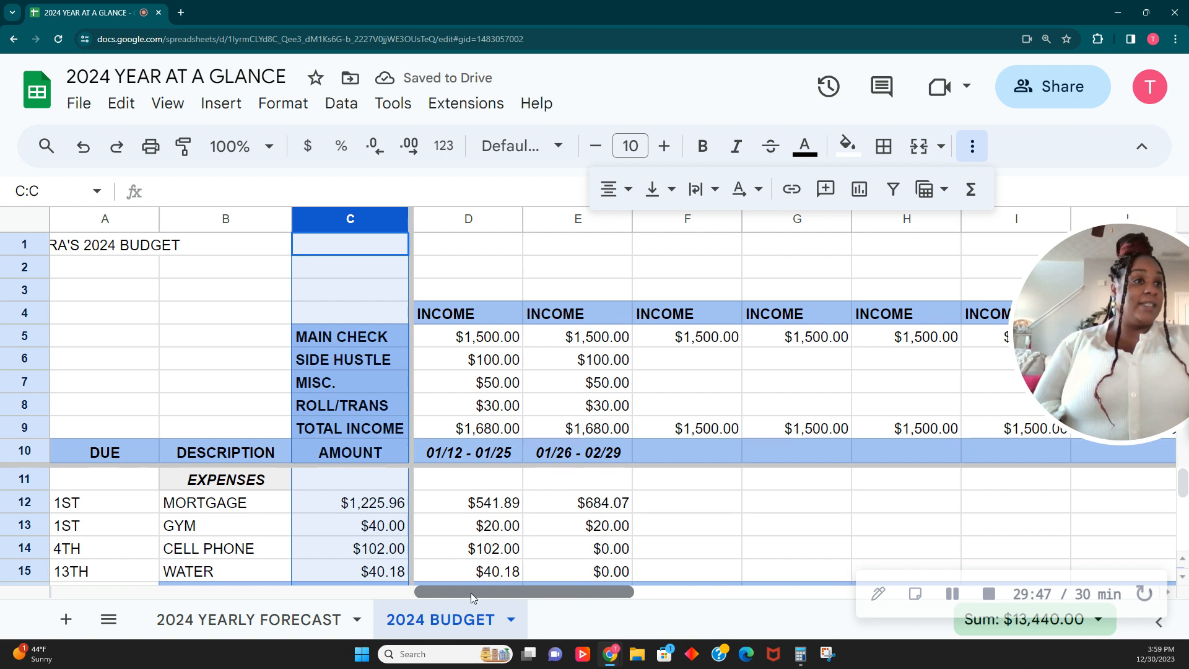
scroll(321, 468, down, 2)
scroll(321, 467, up, 2)
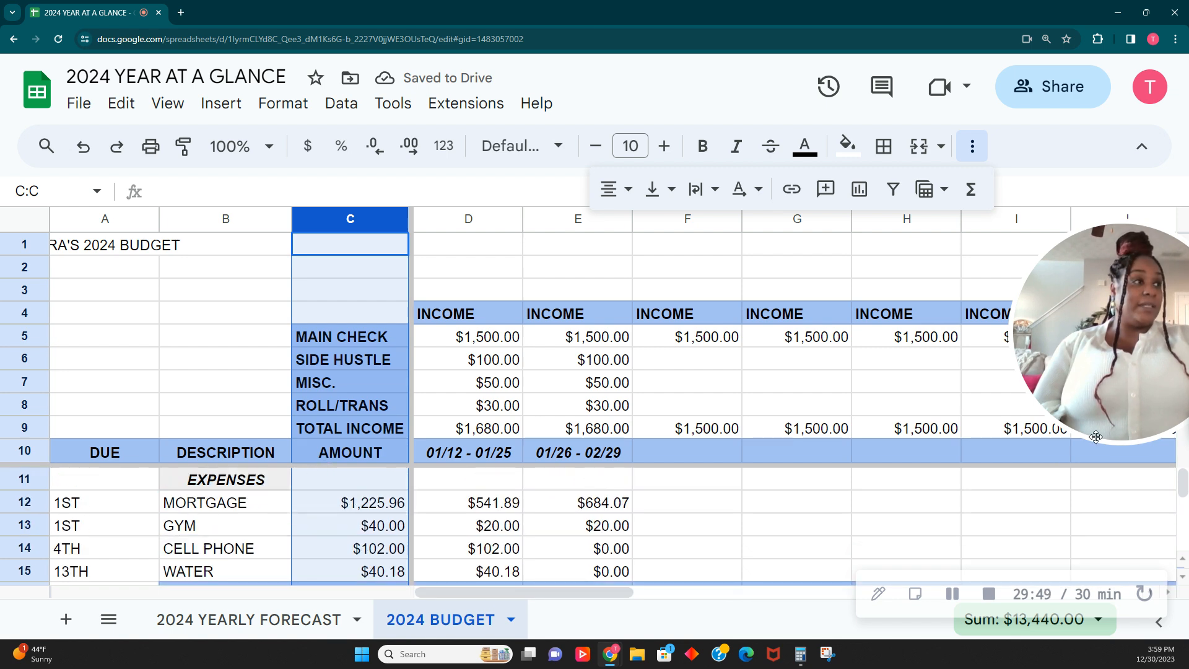
scroll(1177, 450, down, 2)
mouse_move(1183, 486)
mouse_down()
mouse_move(1183, 532)
mouse_move(1186, 477)
mouse_up()
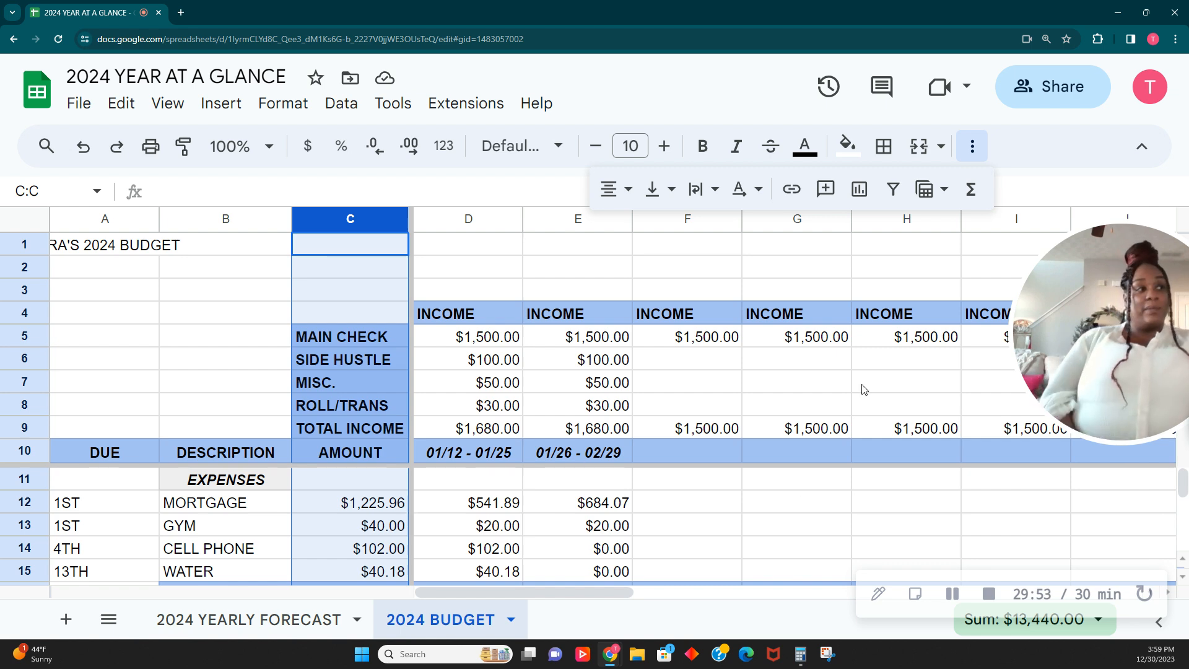
drag(1170, 310, 597, 277)
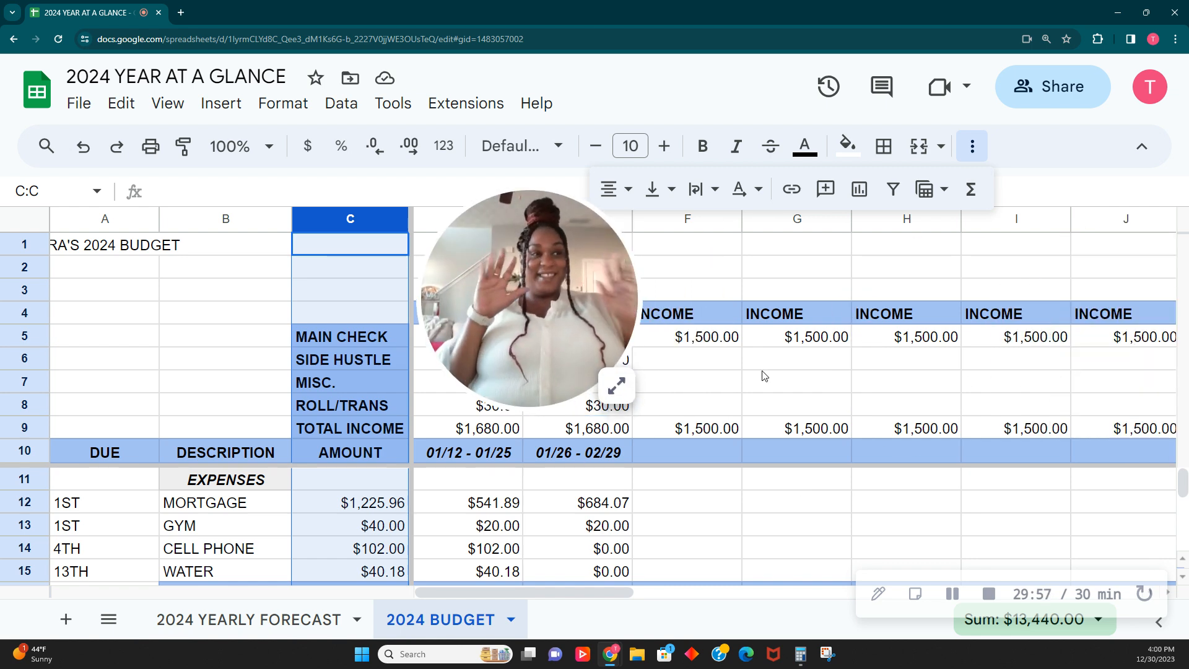
click(616, 386)
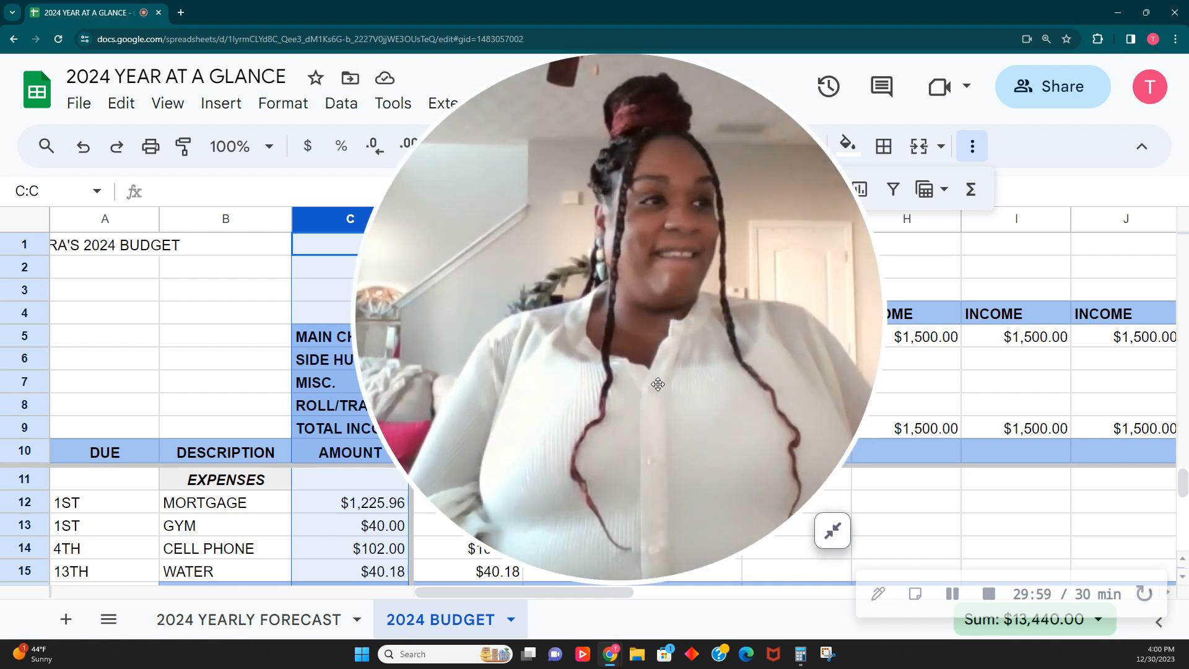